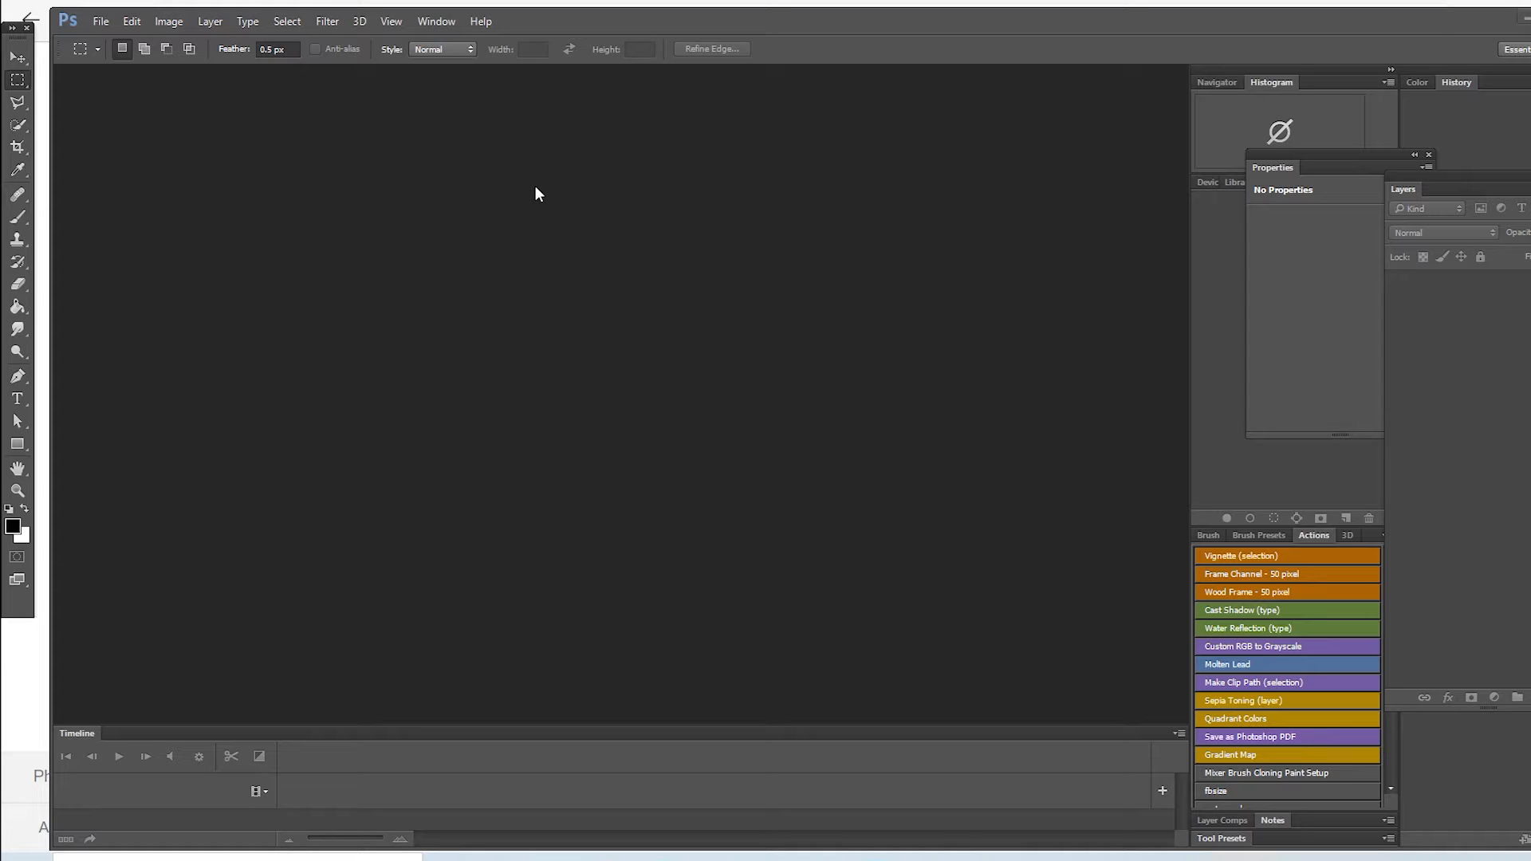
# Step: Move the floating tool palette inside the main window beside the empty workspace
pyautogui.press('space')
pyautogui.moveTo(22, 46); pyautogui.dragTo(81, 83)
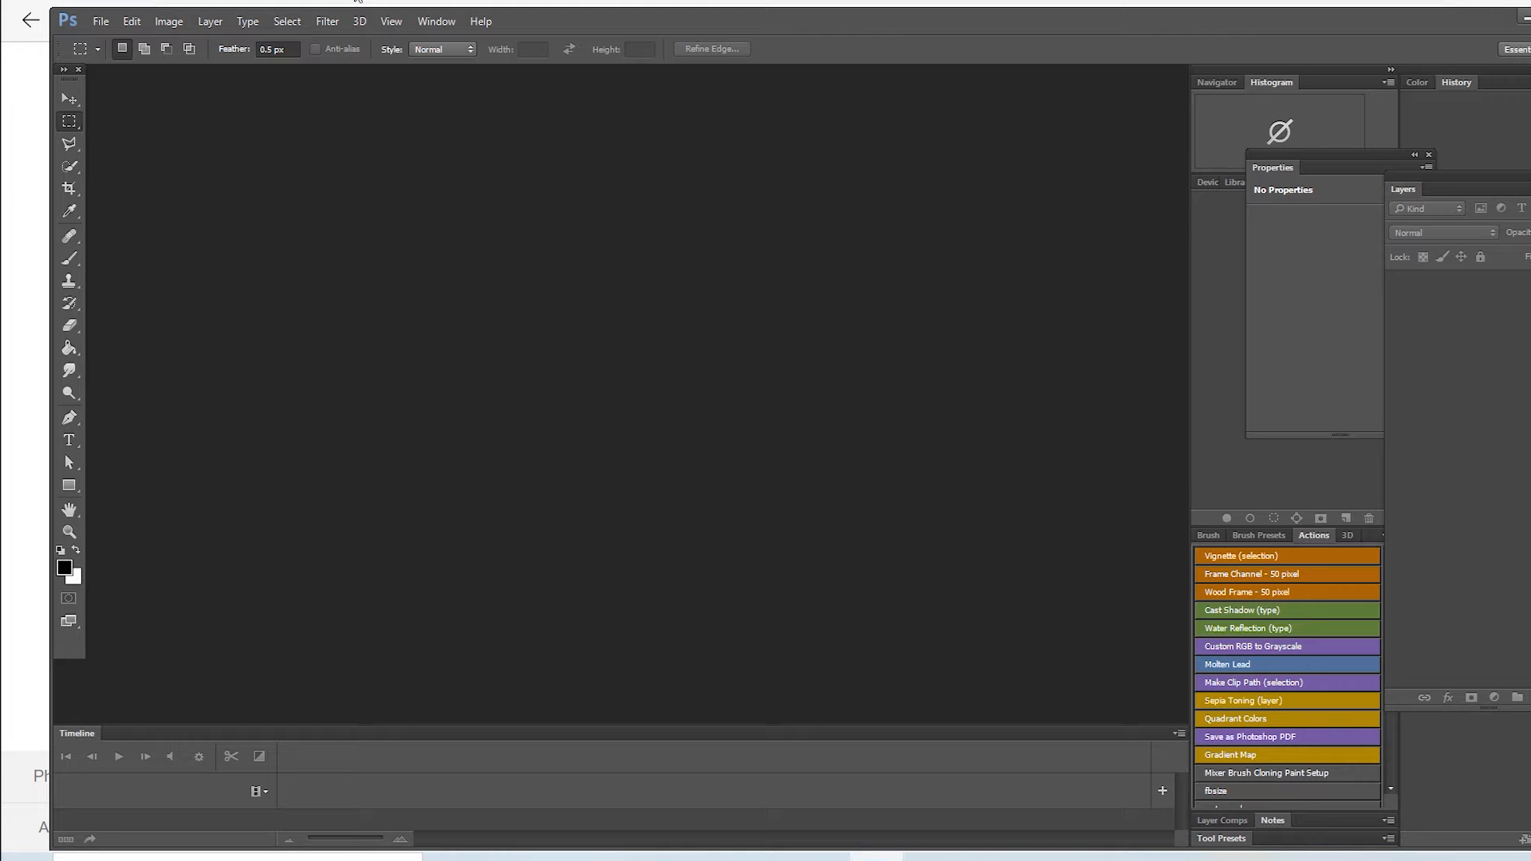
pyautogui.click(106, 27)
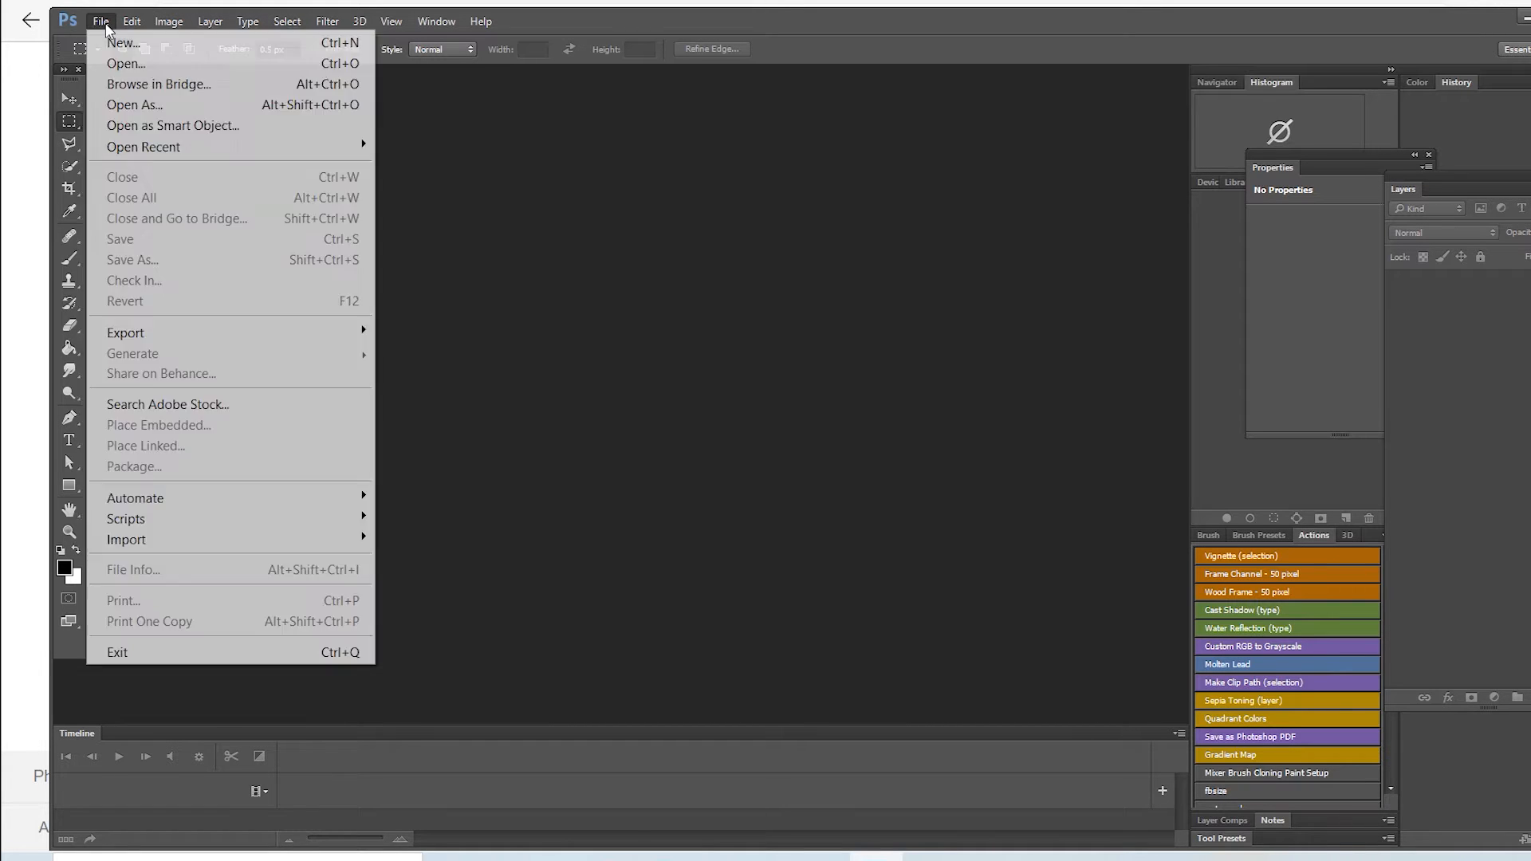
pyautogui.click(125, 64)
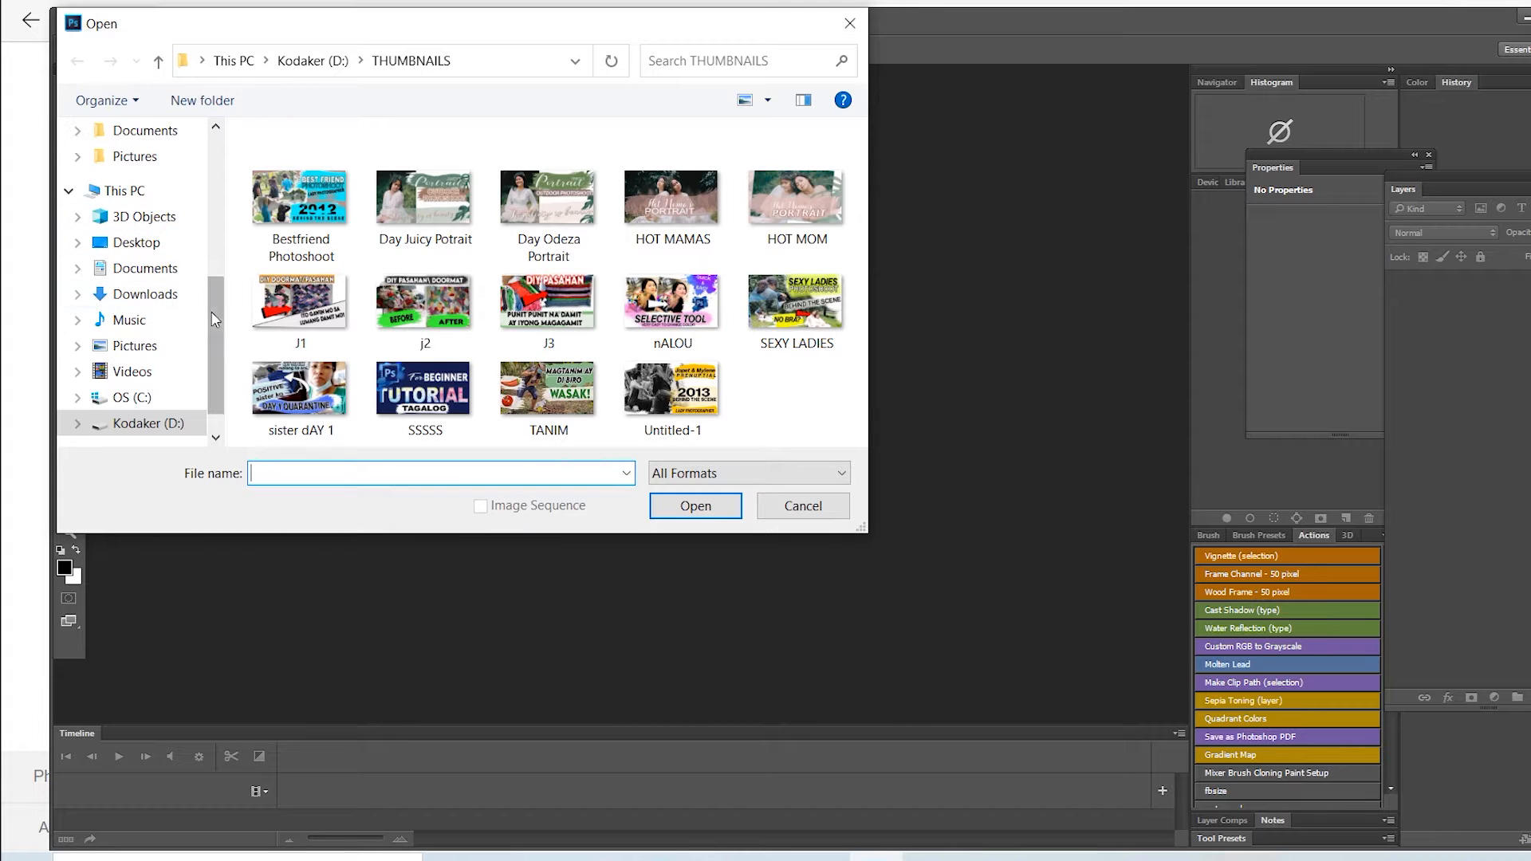
pyautogui.click(137, 242)
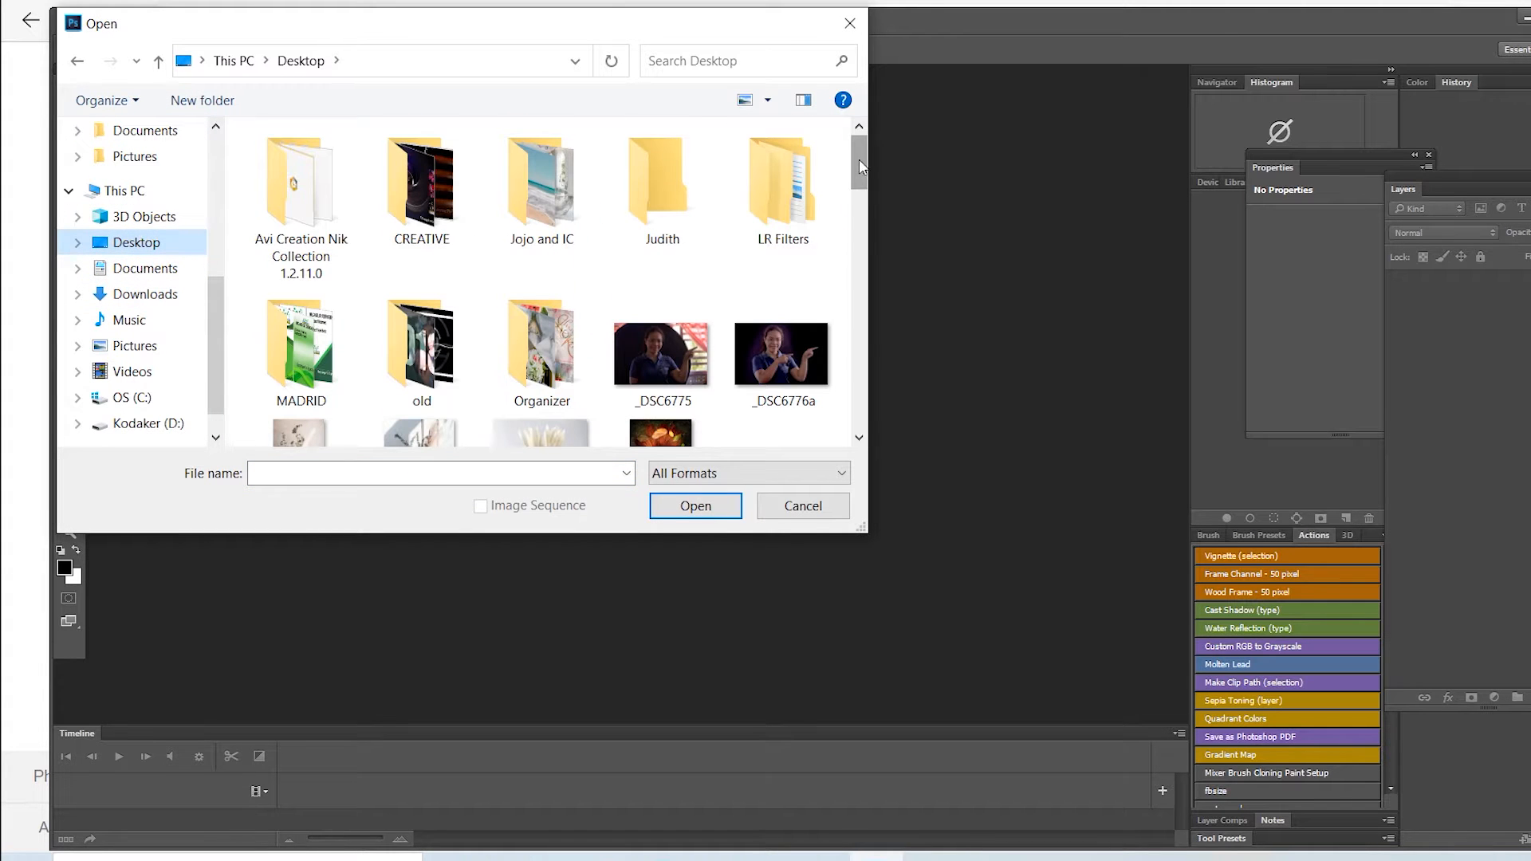
pyautogui.moveTo(861, 181); pyautogui.dragTo(862, 208)
pyautogui.click(661, 276)
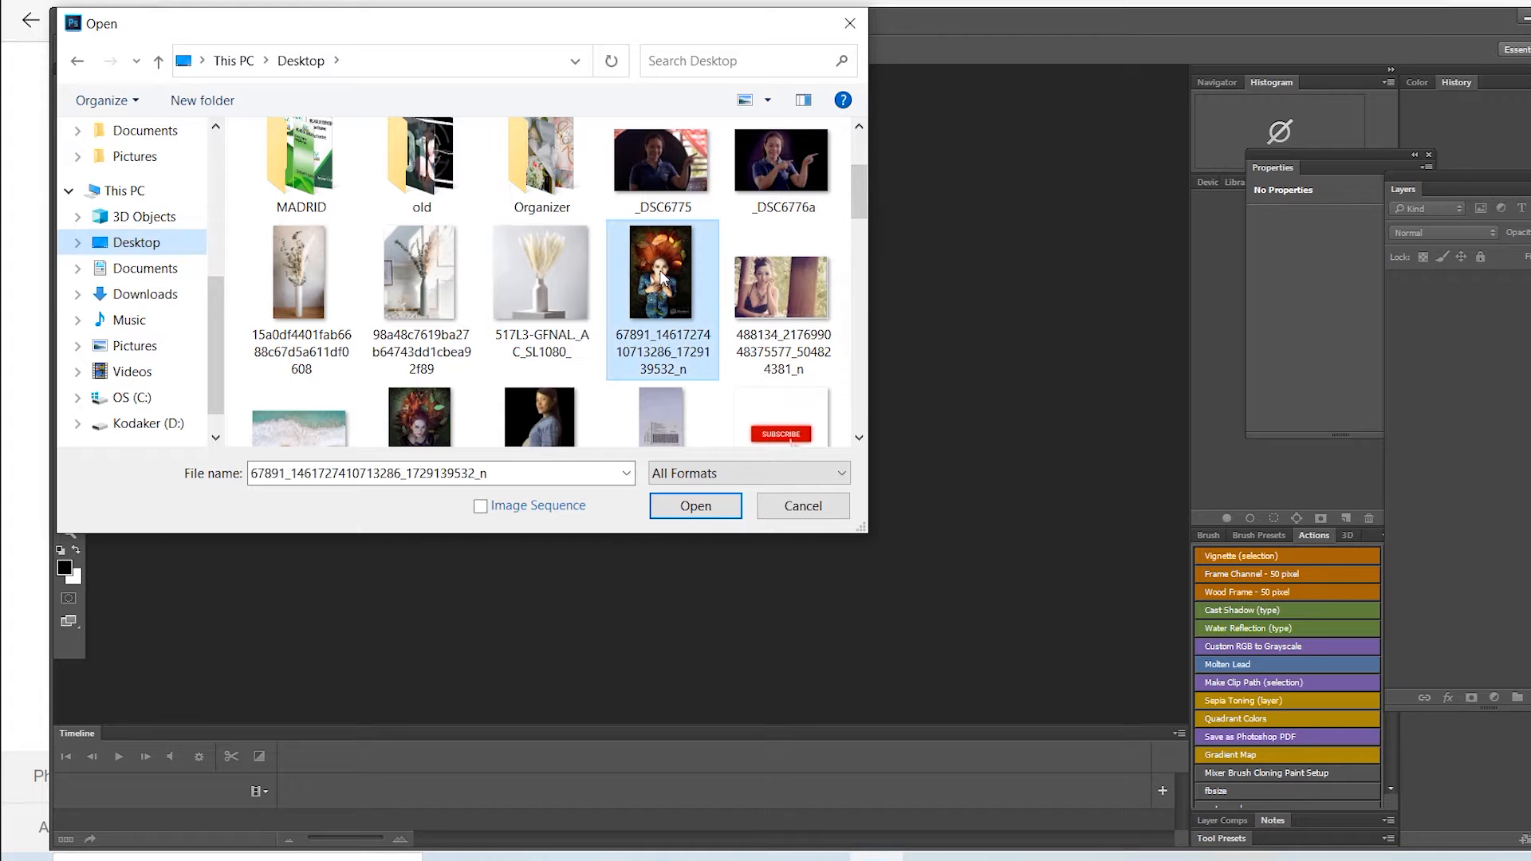
pyautogui.click(695, 506)
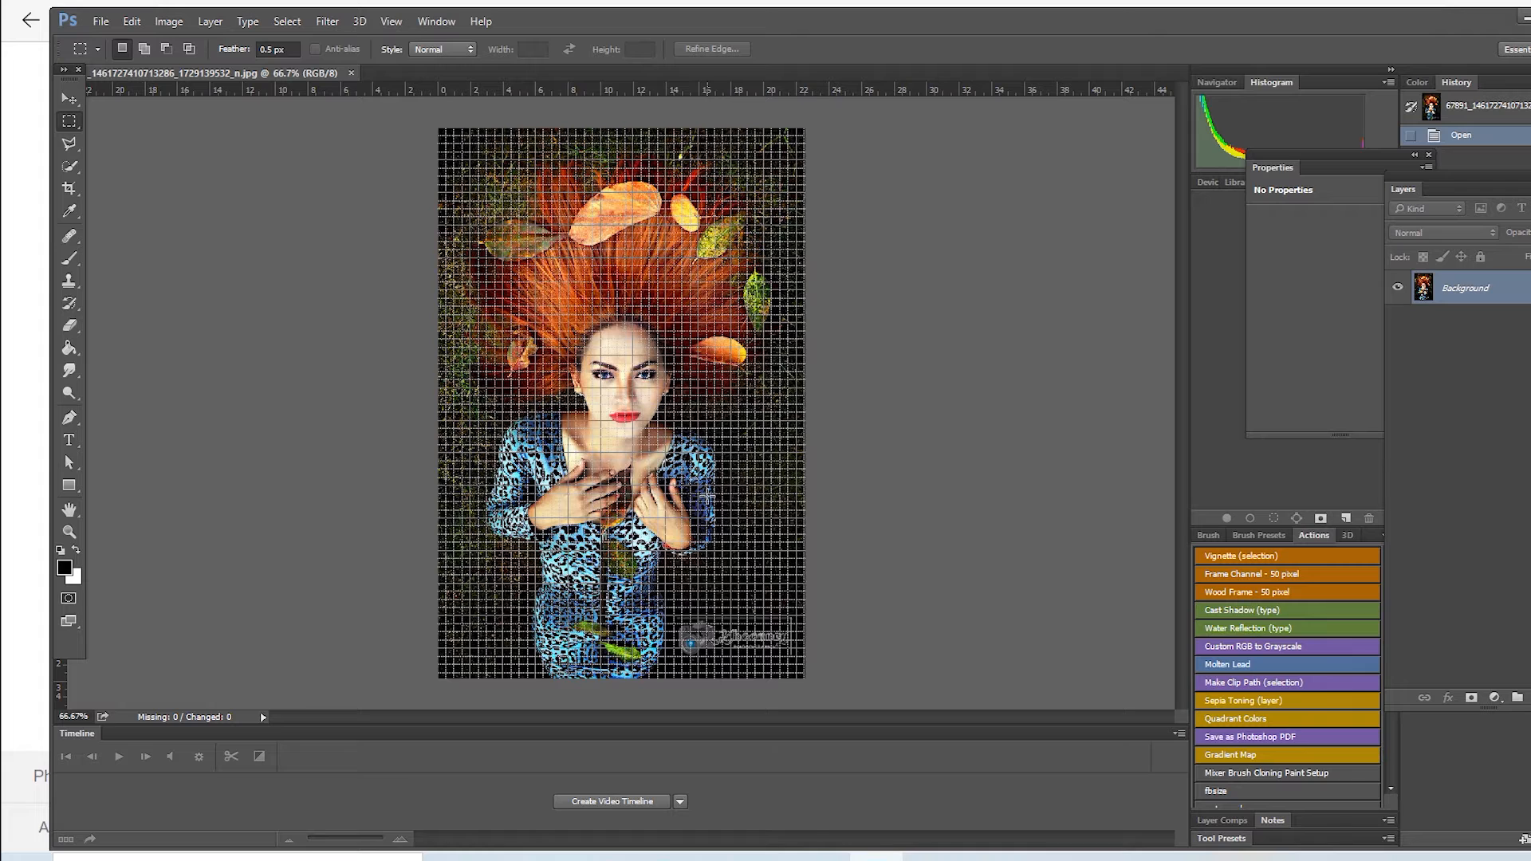
# Step: Hide the grid over the portrait photo and duplicate its Background layer
pyautogui.hotkey('ctrl', 'h')
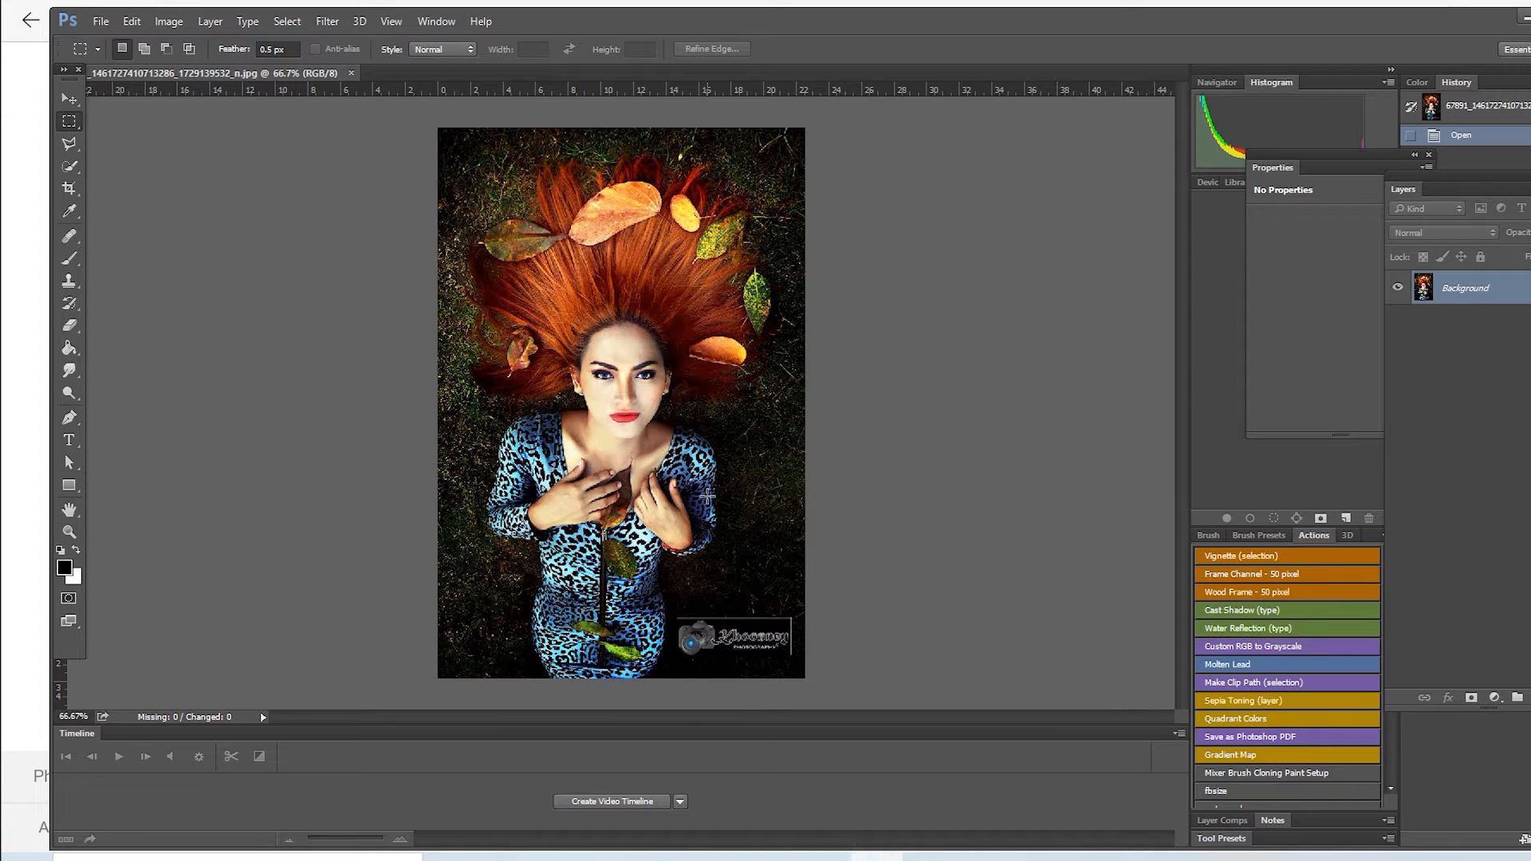
pyautogui.hotkey('ctrl', 'j')
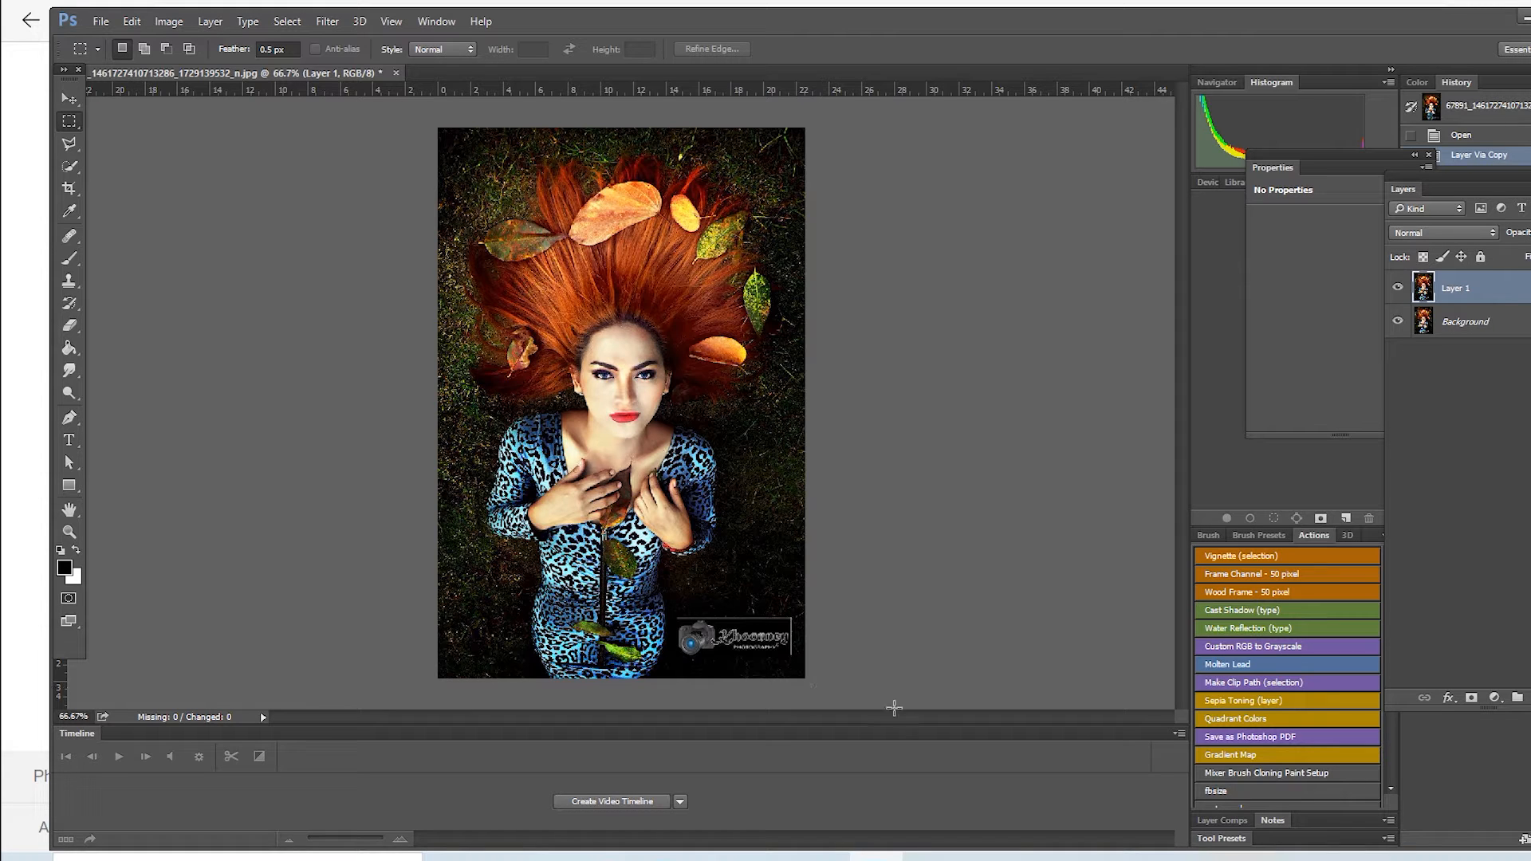
# Step: Examine the file formats available for saving the layered photo, then leave the Save As dialog without saving
pyautogui.click(102, 22)
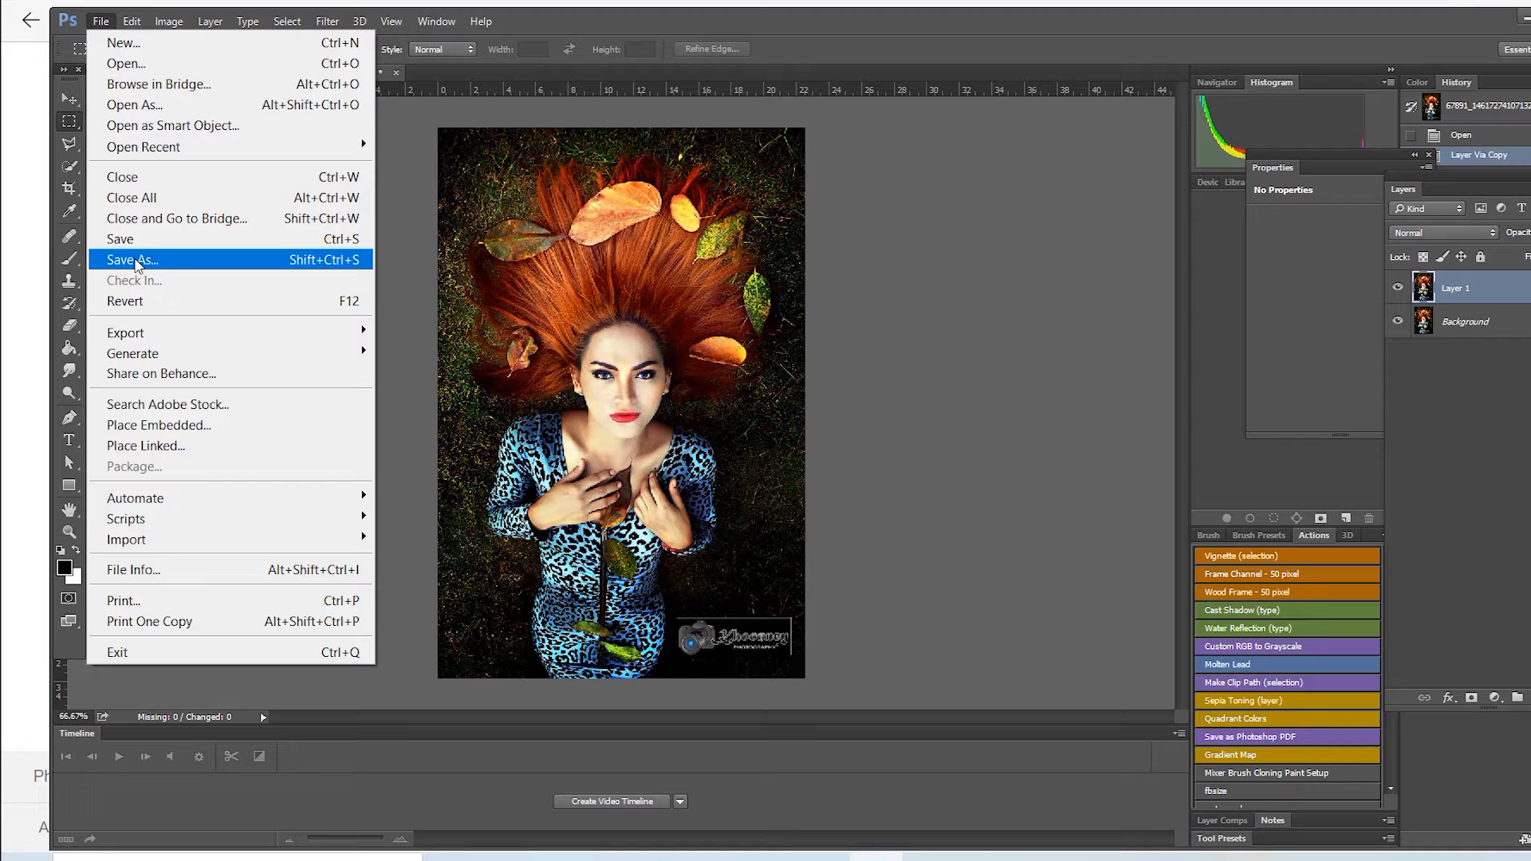
pyautogui.click(134, 260)
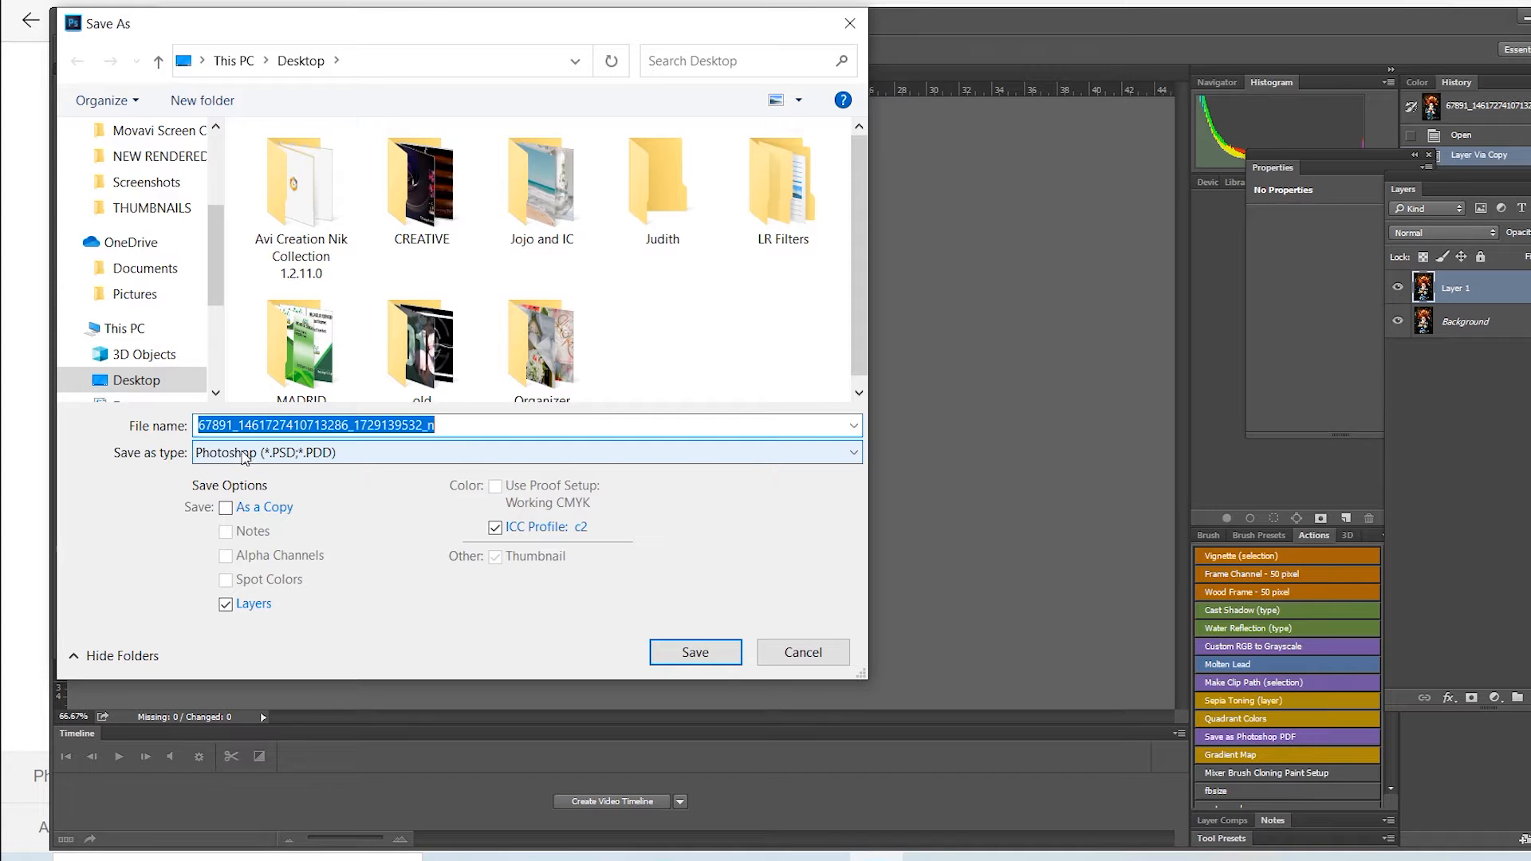
pyautogui.click(334, 462)
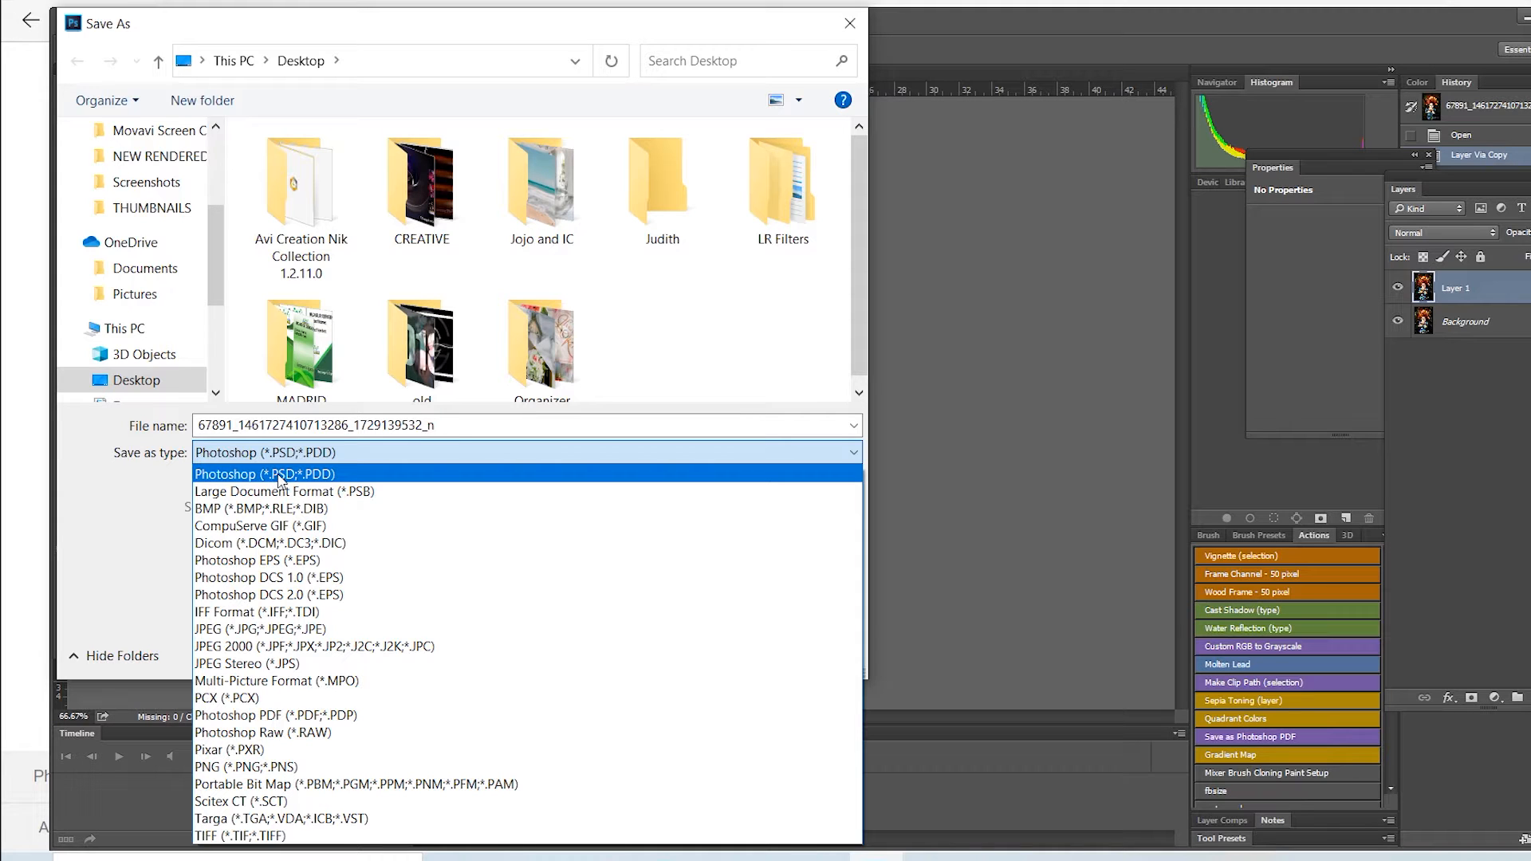
pyautogui.click(851, 28)
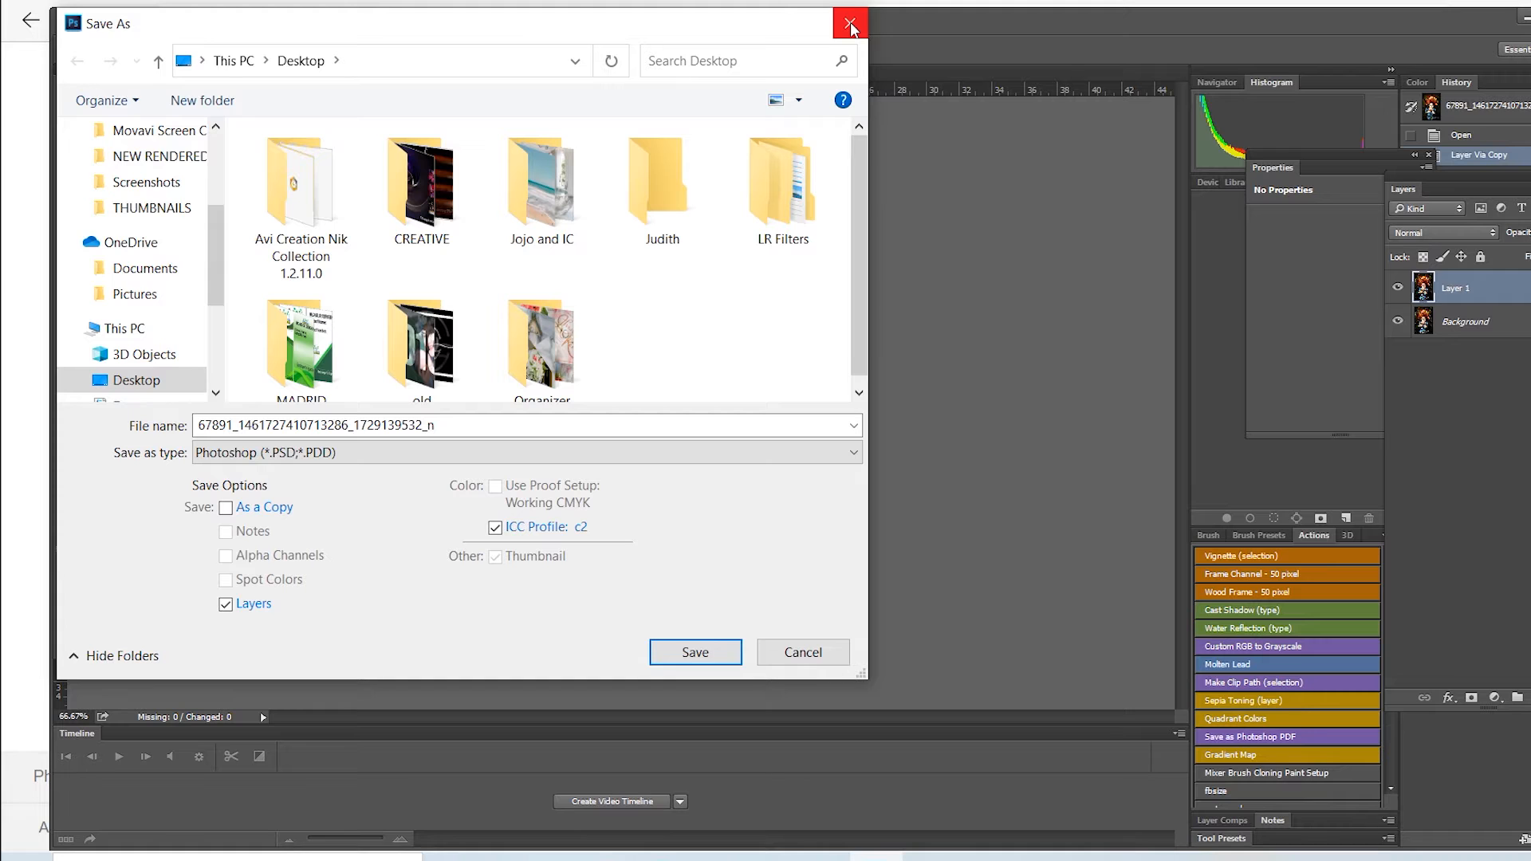
pyautogui.click(800, 658)
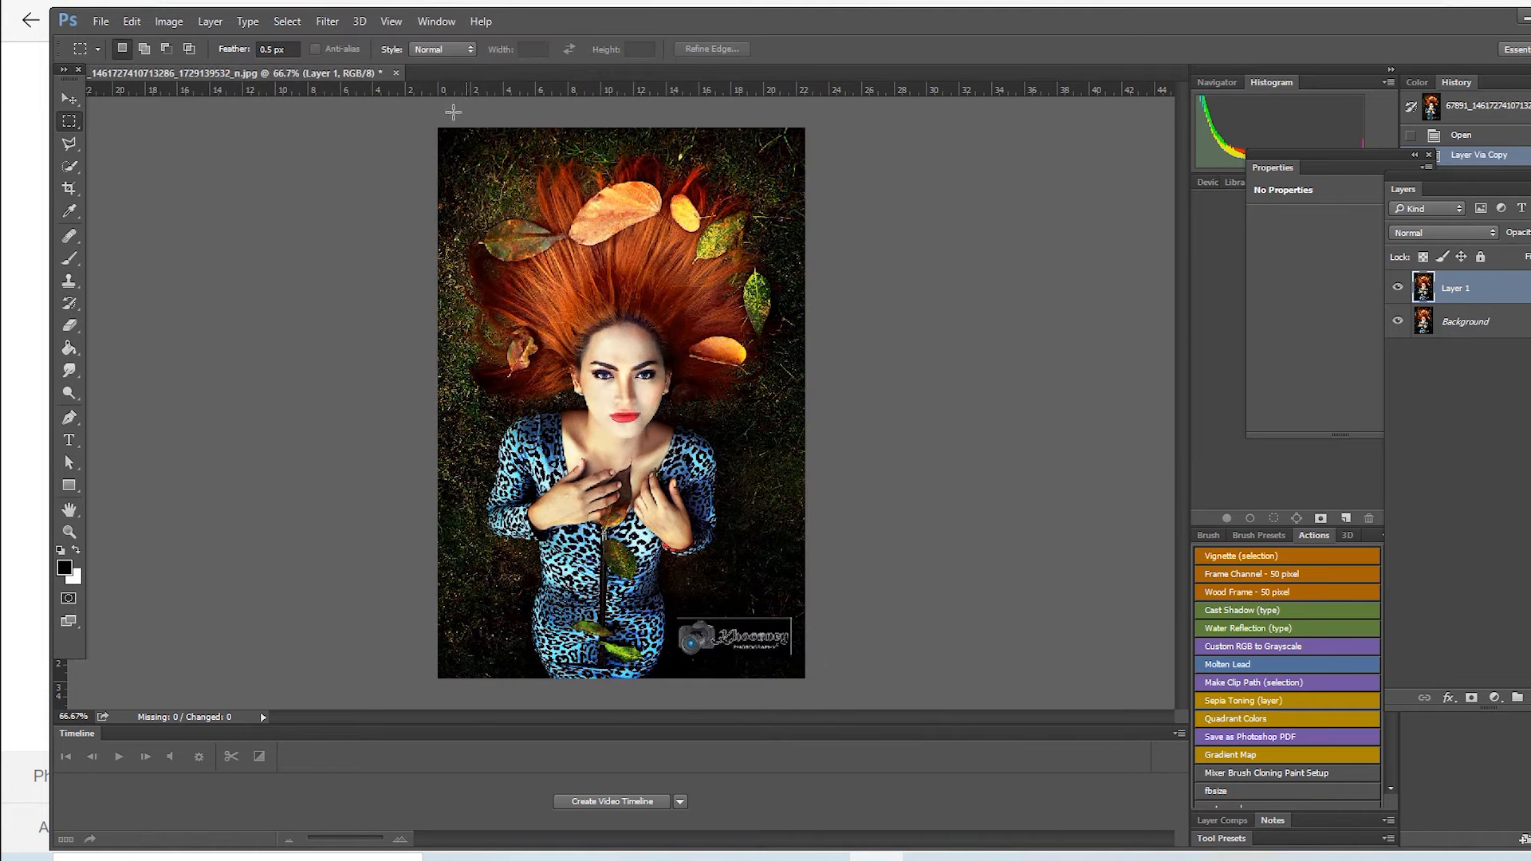
# Step: Close the portrait photo without saving its changes
pyautogui.click(396, 72)
pyautogui.click(835, 350)
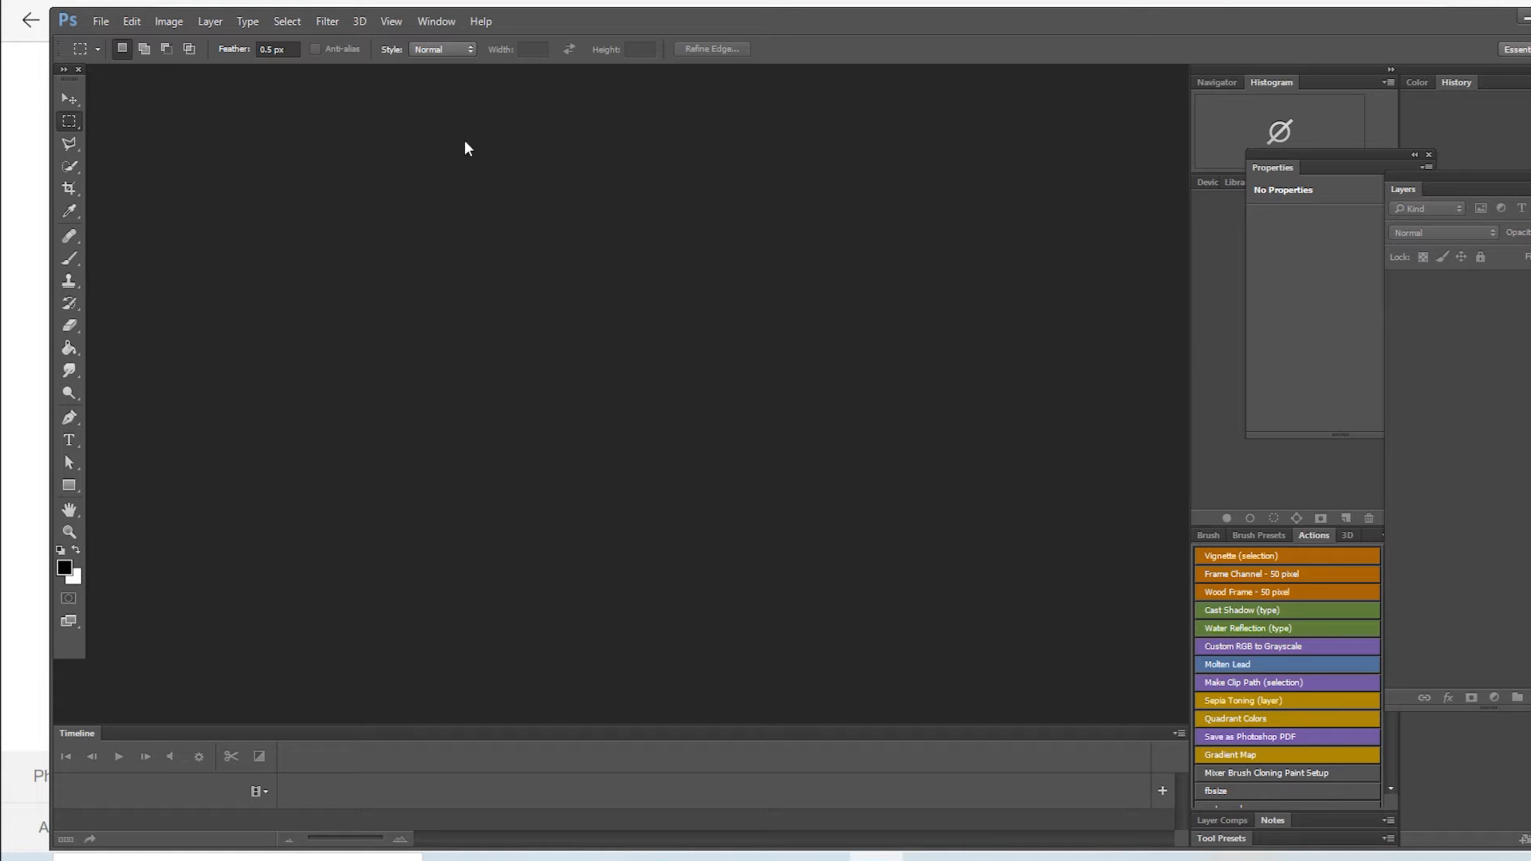
# Step: Create a new 5 × 7 inch document at 150 pixels/inch, 8-bit RGB Color, with a white background
pyautogui.click(102, 23)
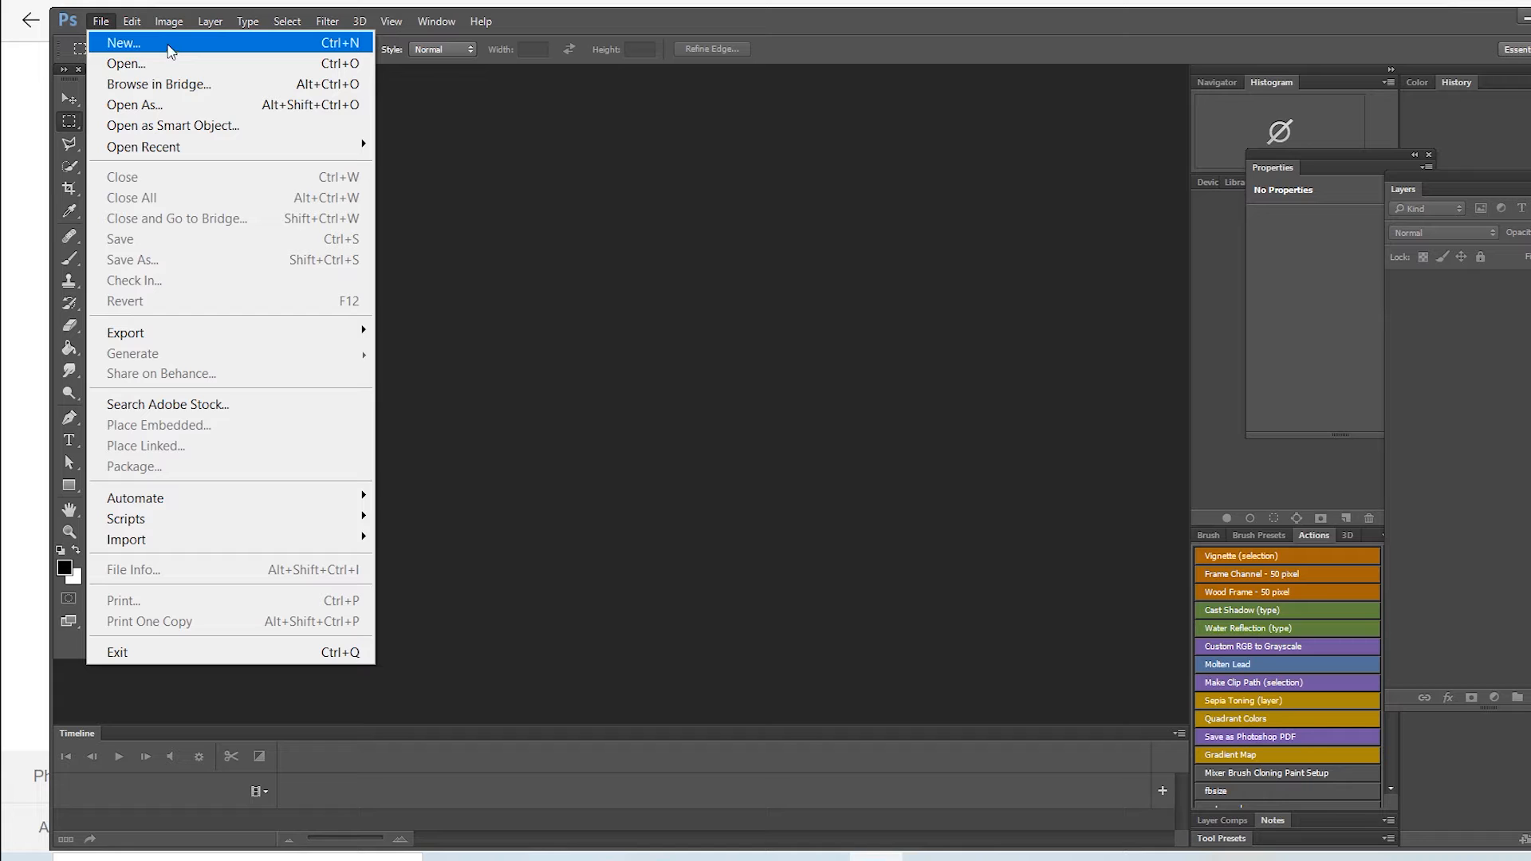
pyautogui.click(169, 46)
pyautogui.moveTo(341, 153); pyautogui.dragTo(587, 192)
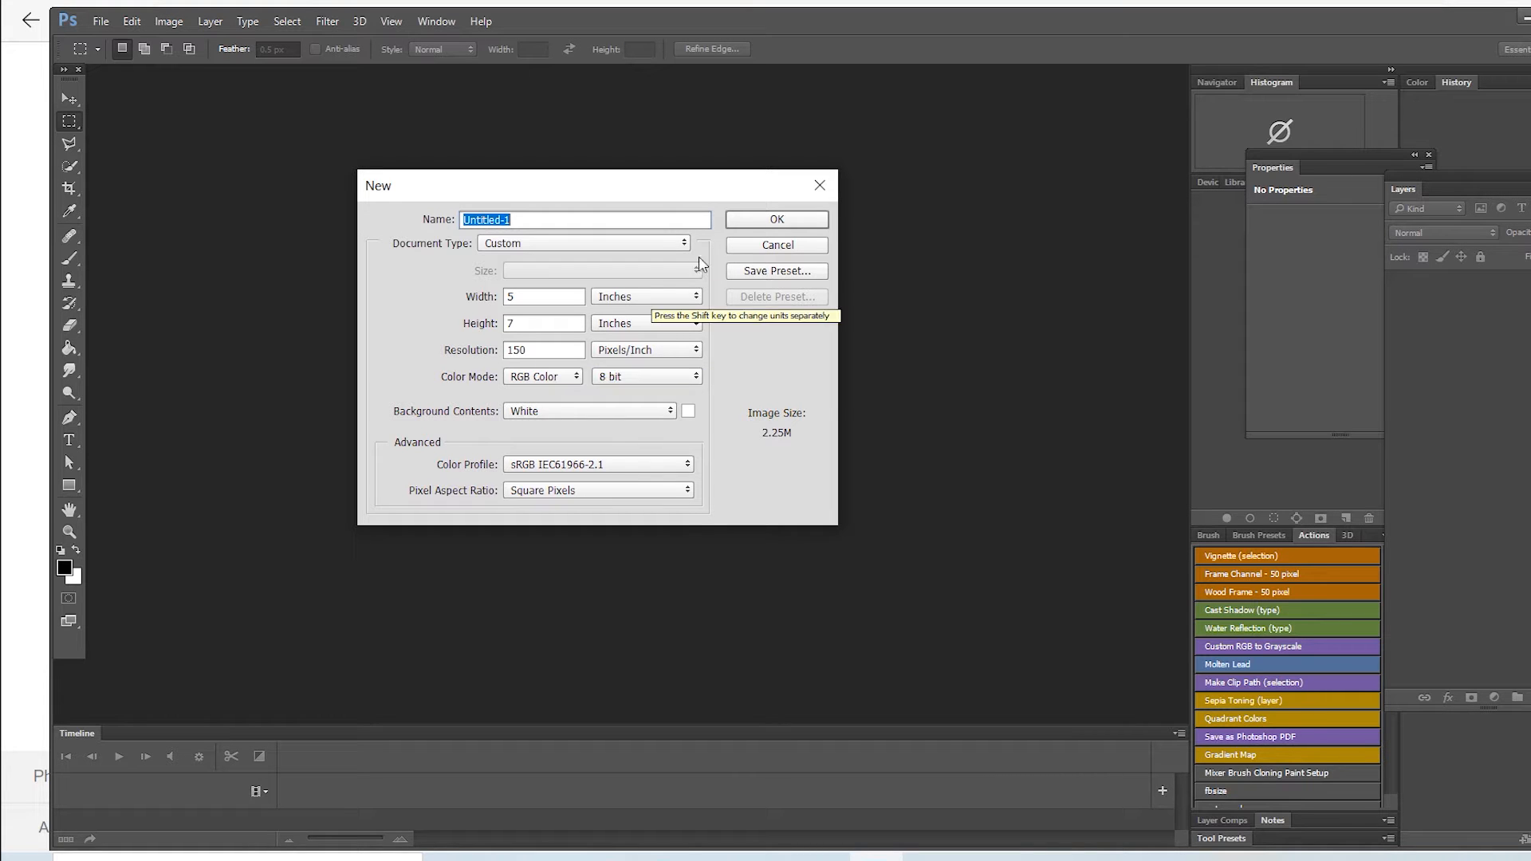
pyautogui.click(748, 220)
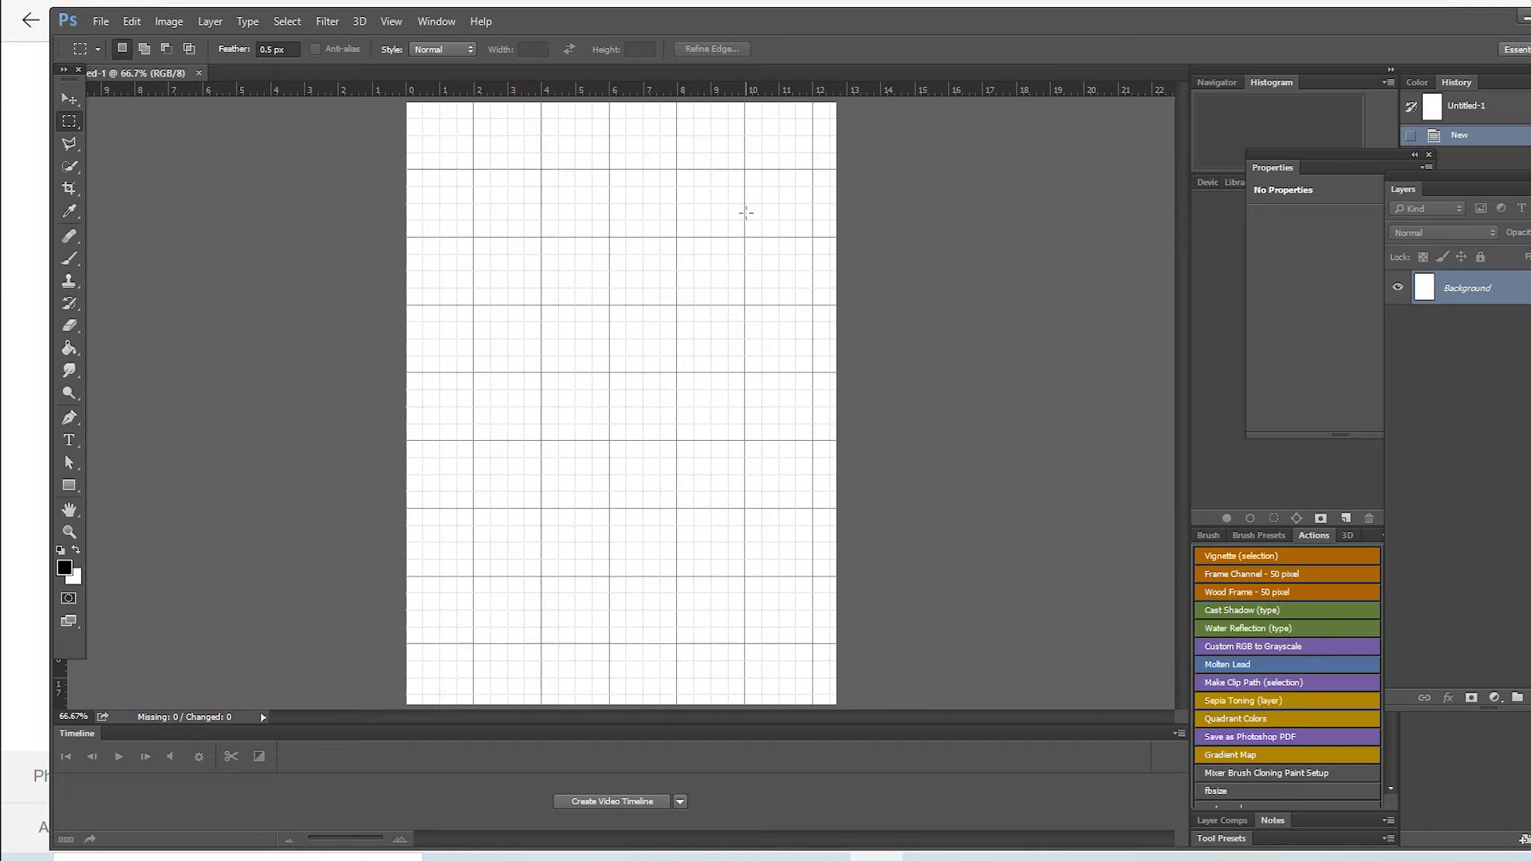
# Step: Duplicate the new document's Background layer and hide the grid
pyautogui.hotkey('ctrl', 'j')
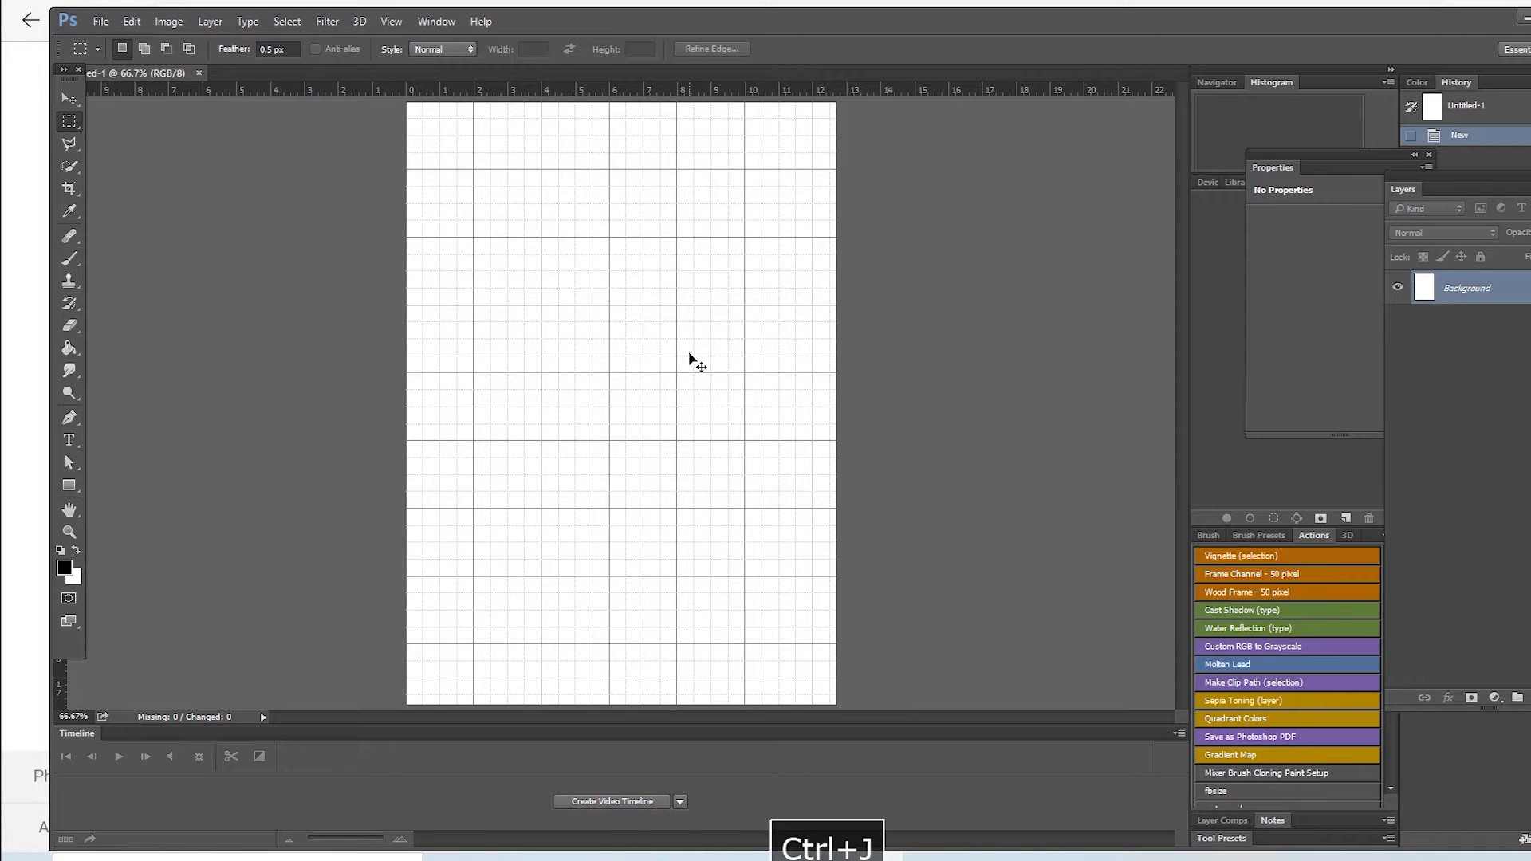
pyautogui.hotkey('ctrl', 'h')
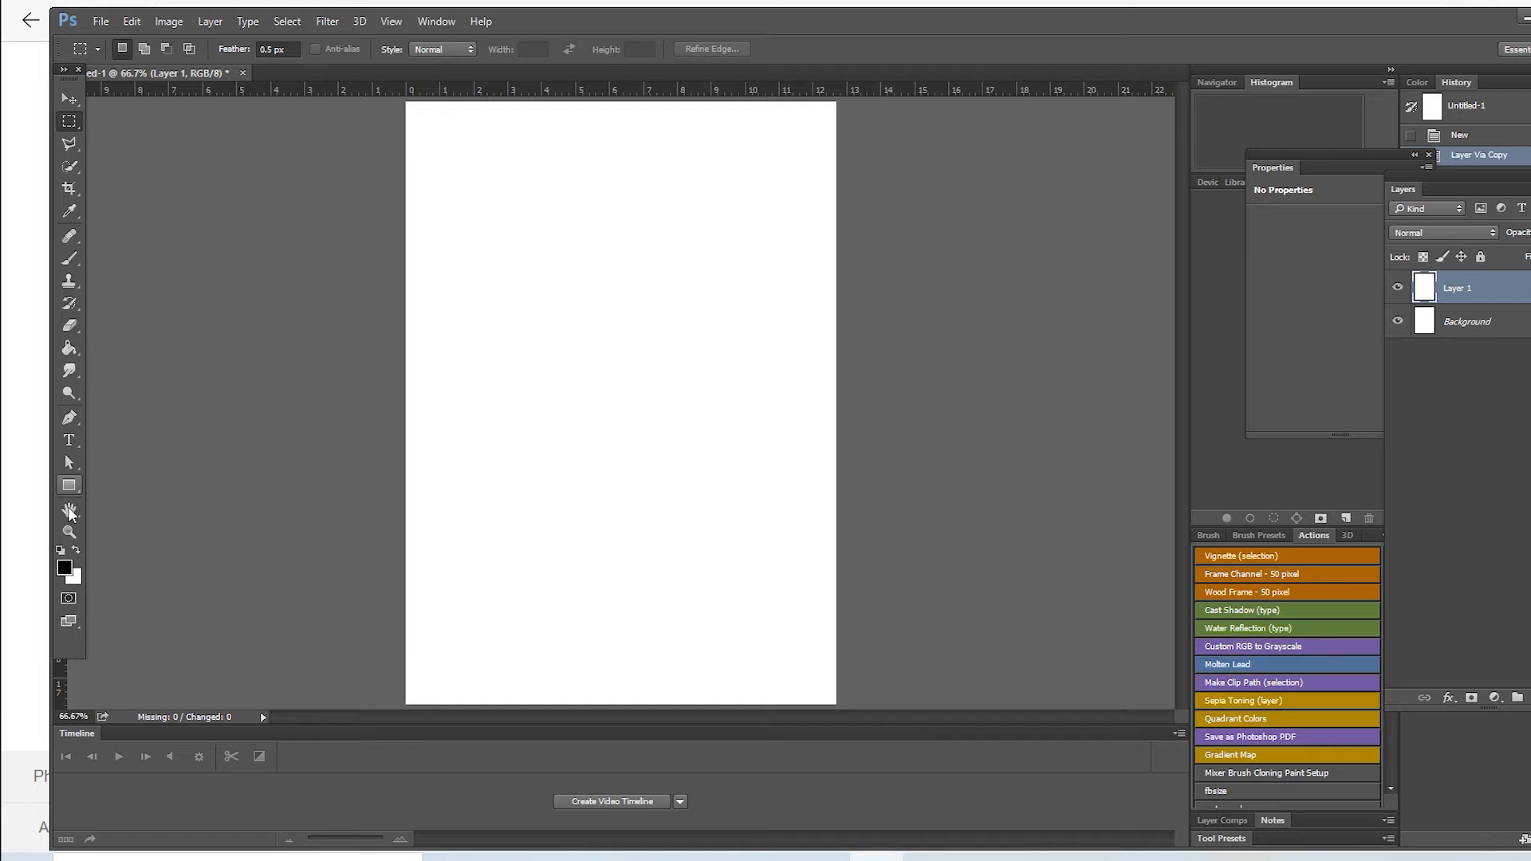
pyautogui.click(64, 536)
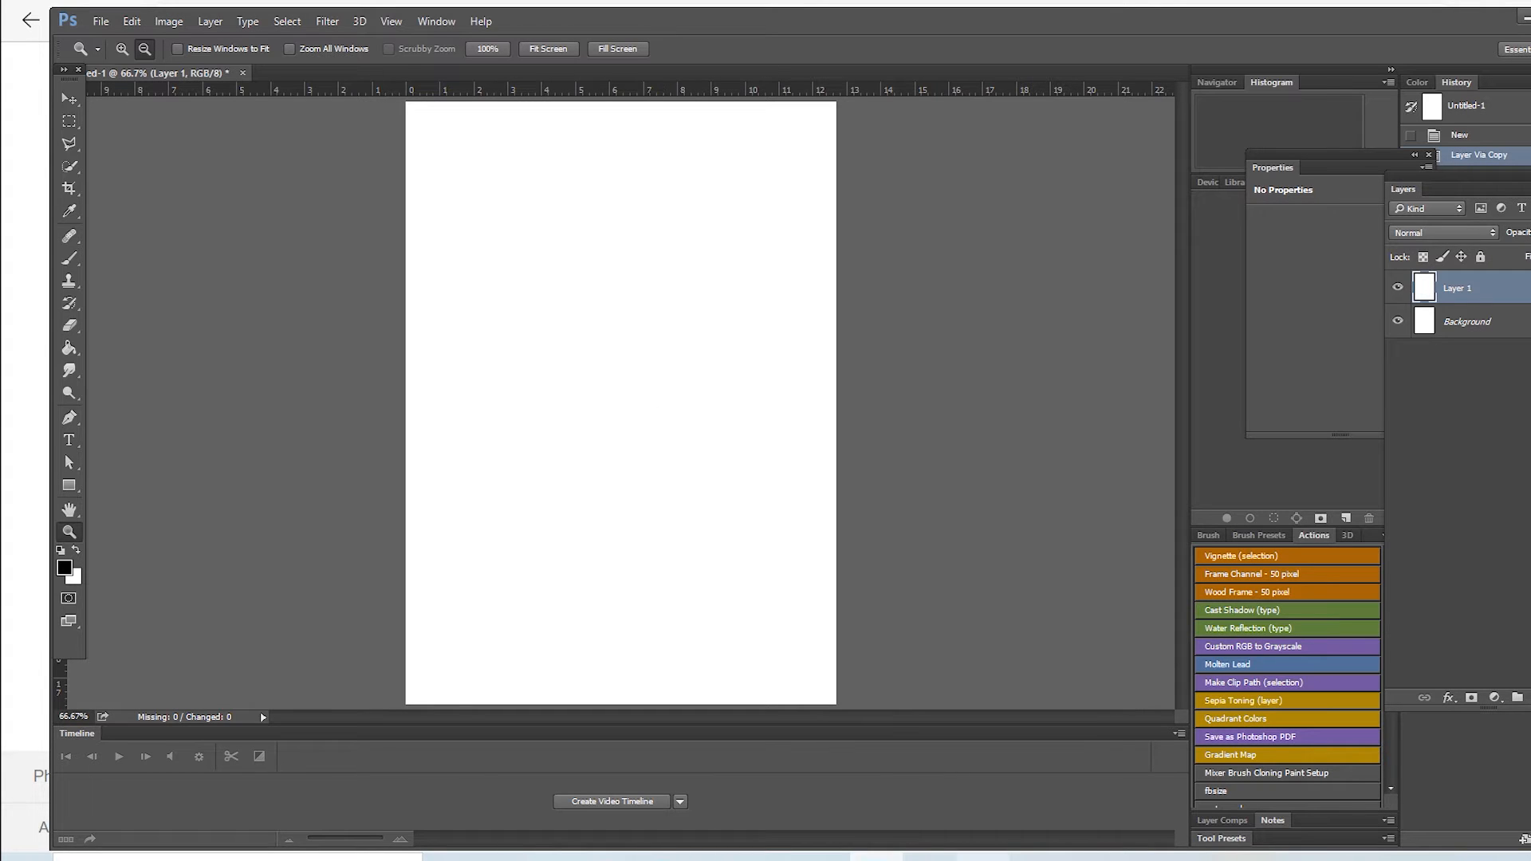
# Step: Switch to the web browser and search Google Images for "flower design"
pyautogui.click(663, 859)
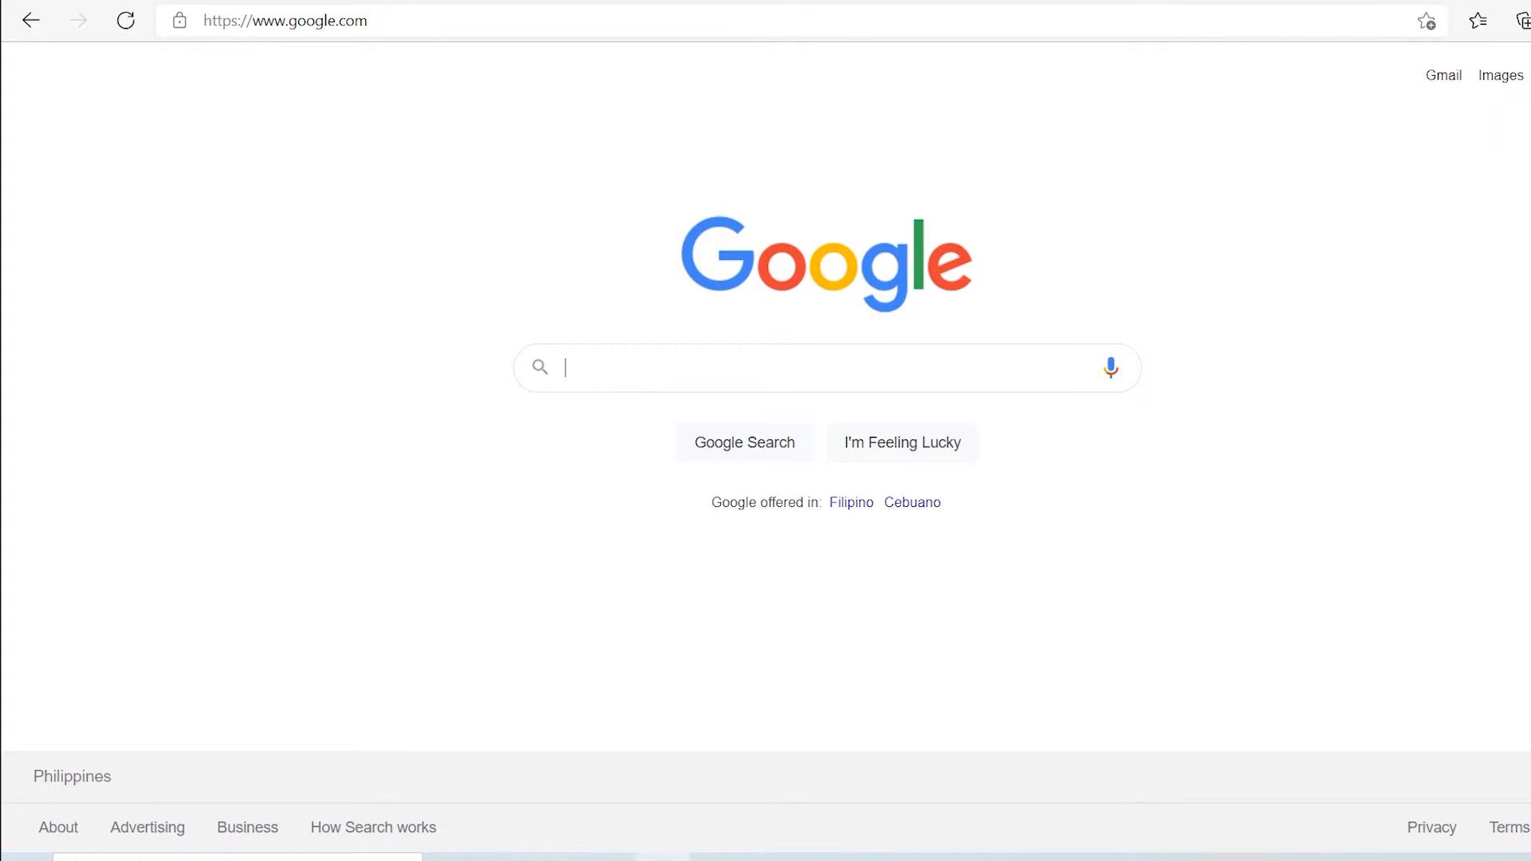
pyautogui.click(608, 373)
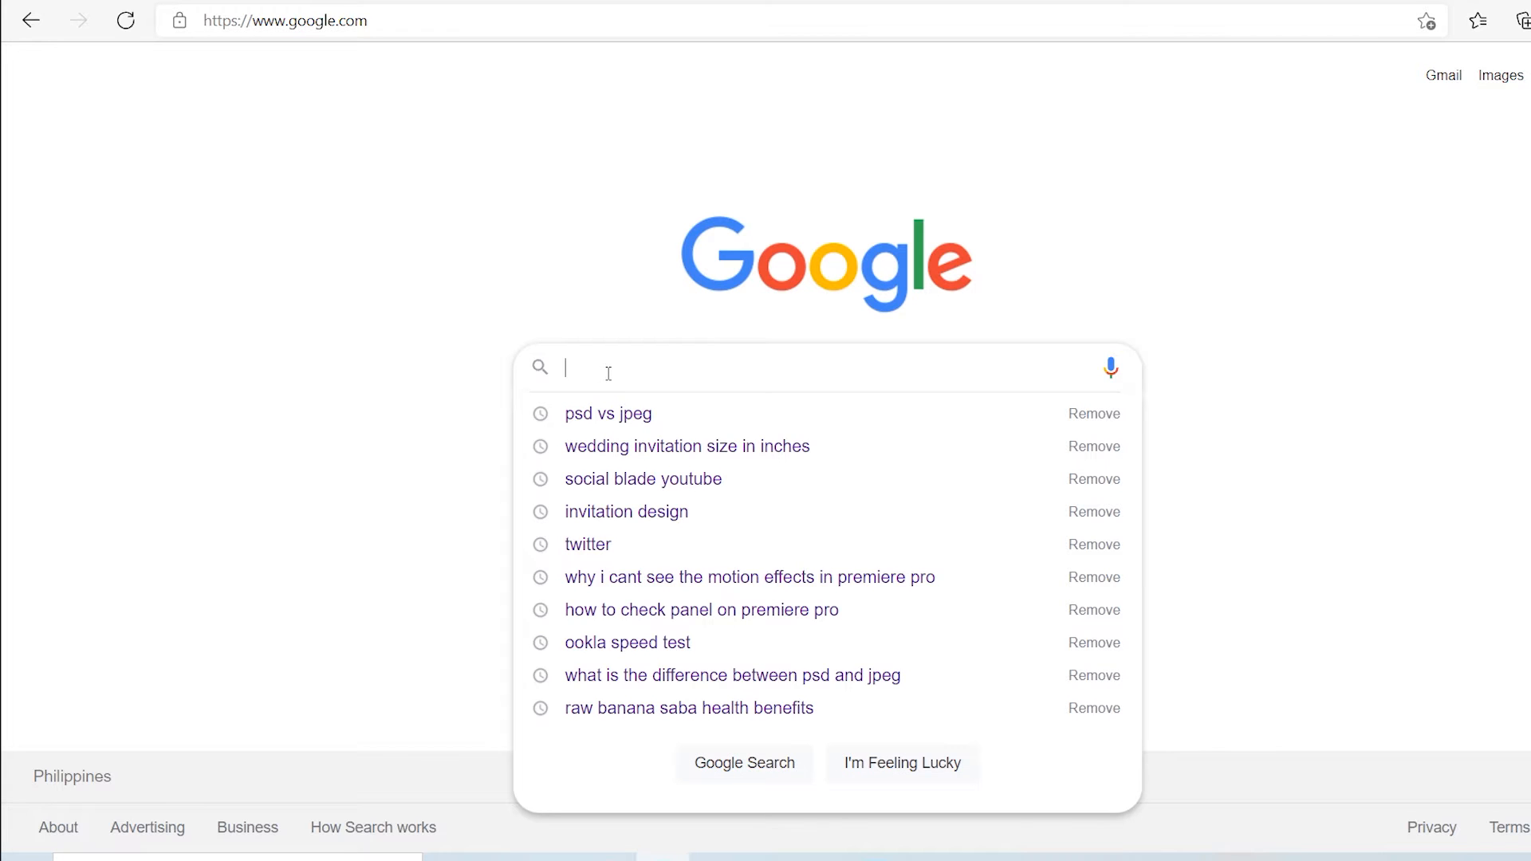
pyautogui.write('flower')
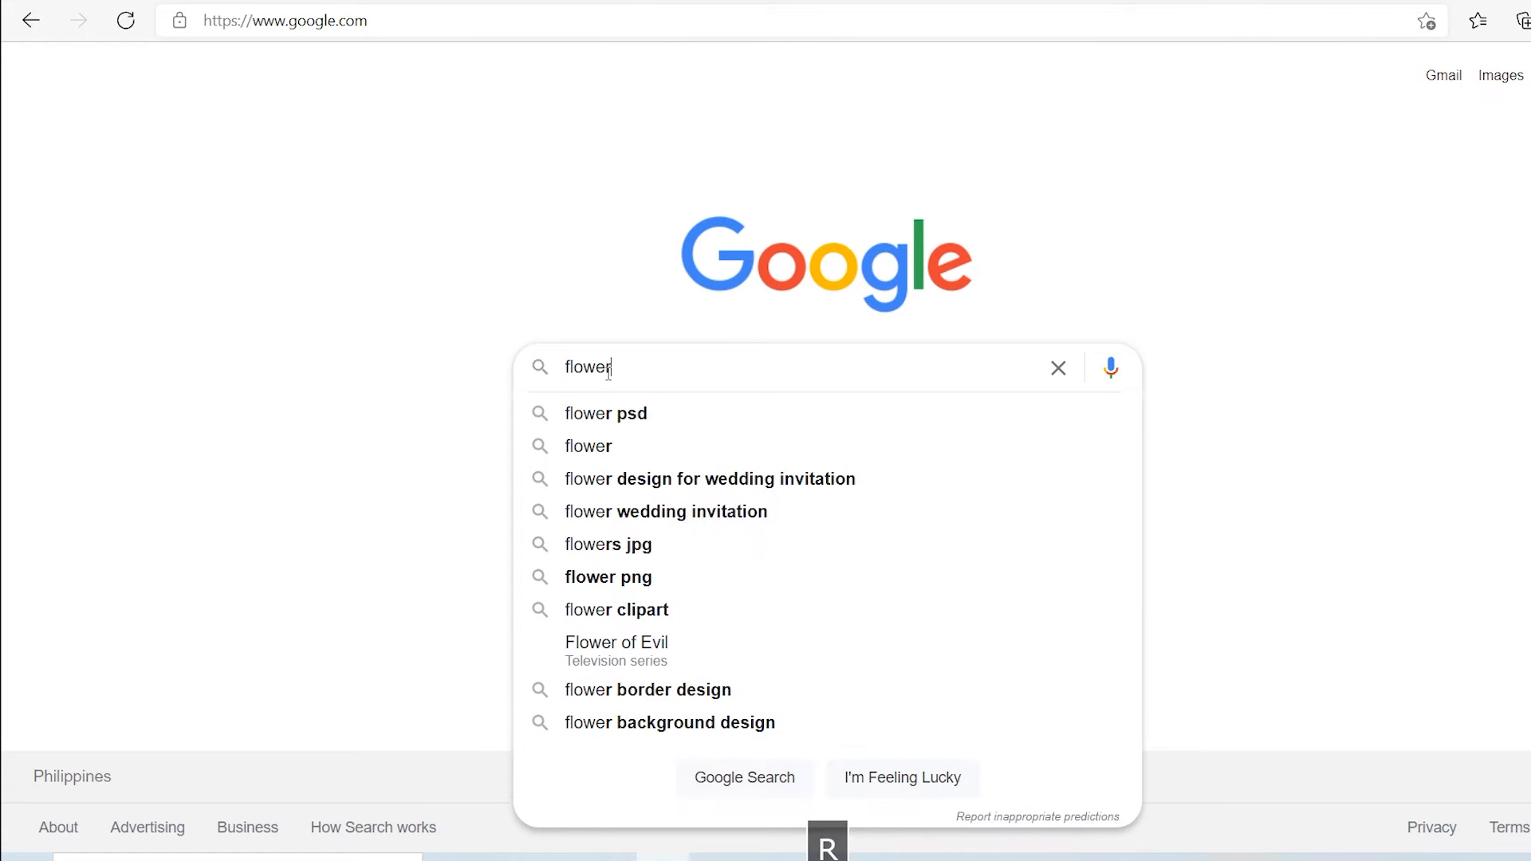
pyautogui.write(' design')
pyautogui.press('BackSpace')
pyautogui.press('BackSpace')
pyautogui.press('BackSpace')
pyautogui.press('BackSpace')
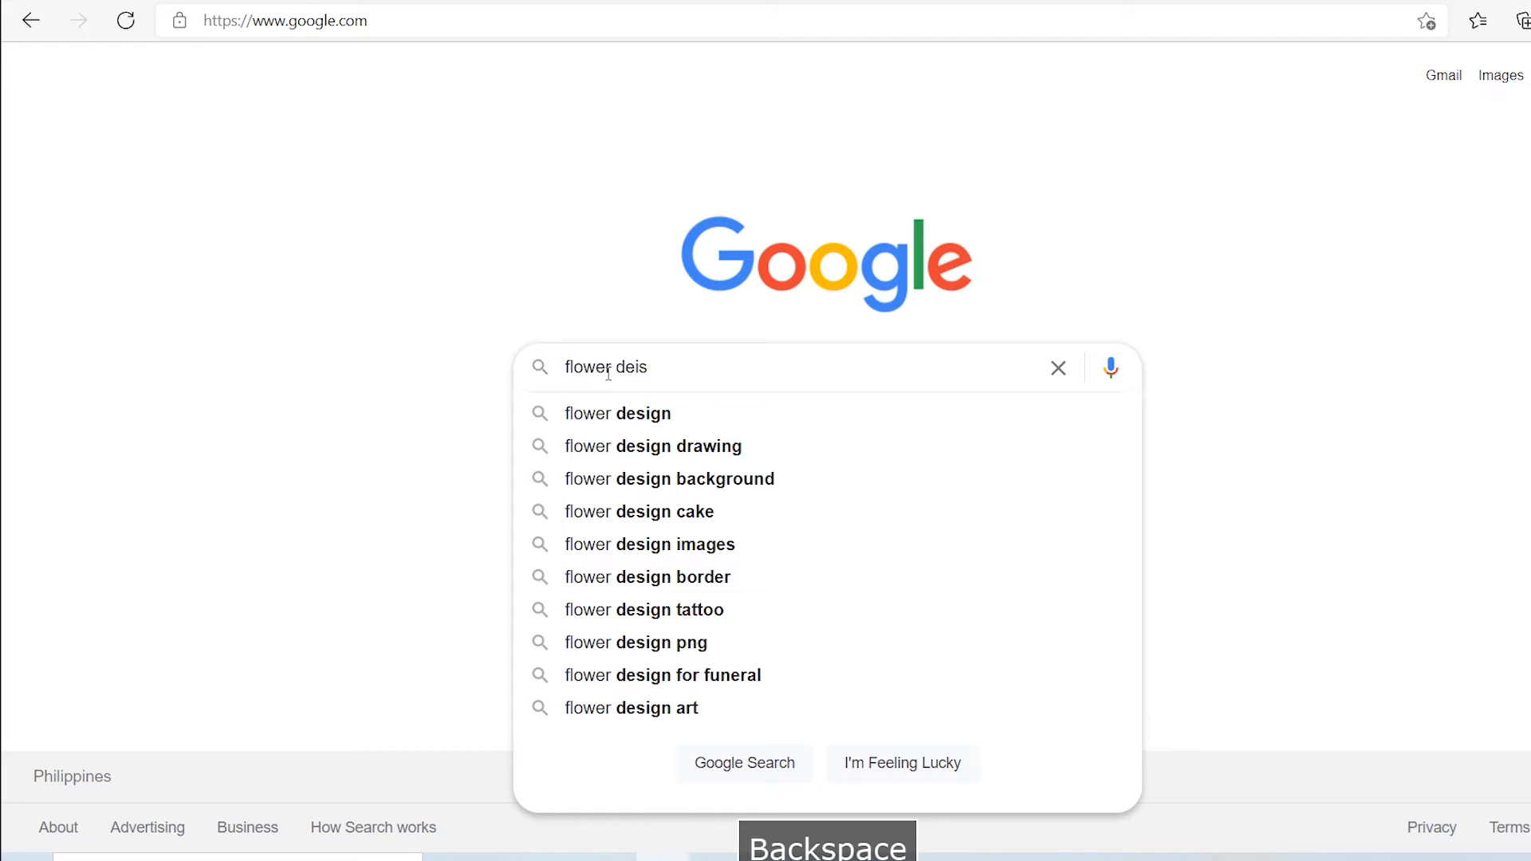
pyautogui.write('sign')
pyautogui.press('Return')
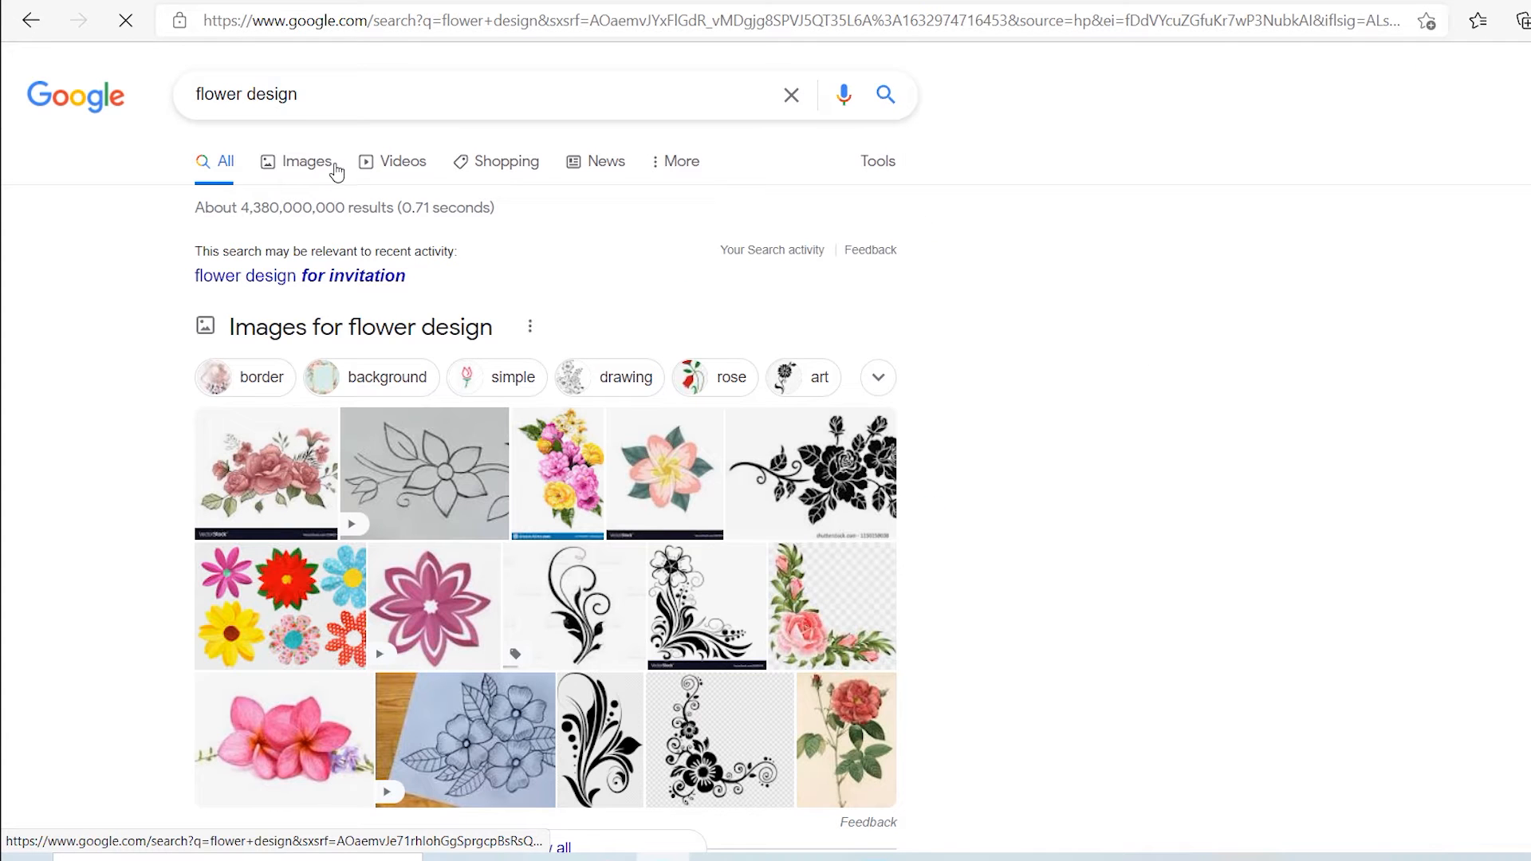
pyautogui.click(319, 169)
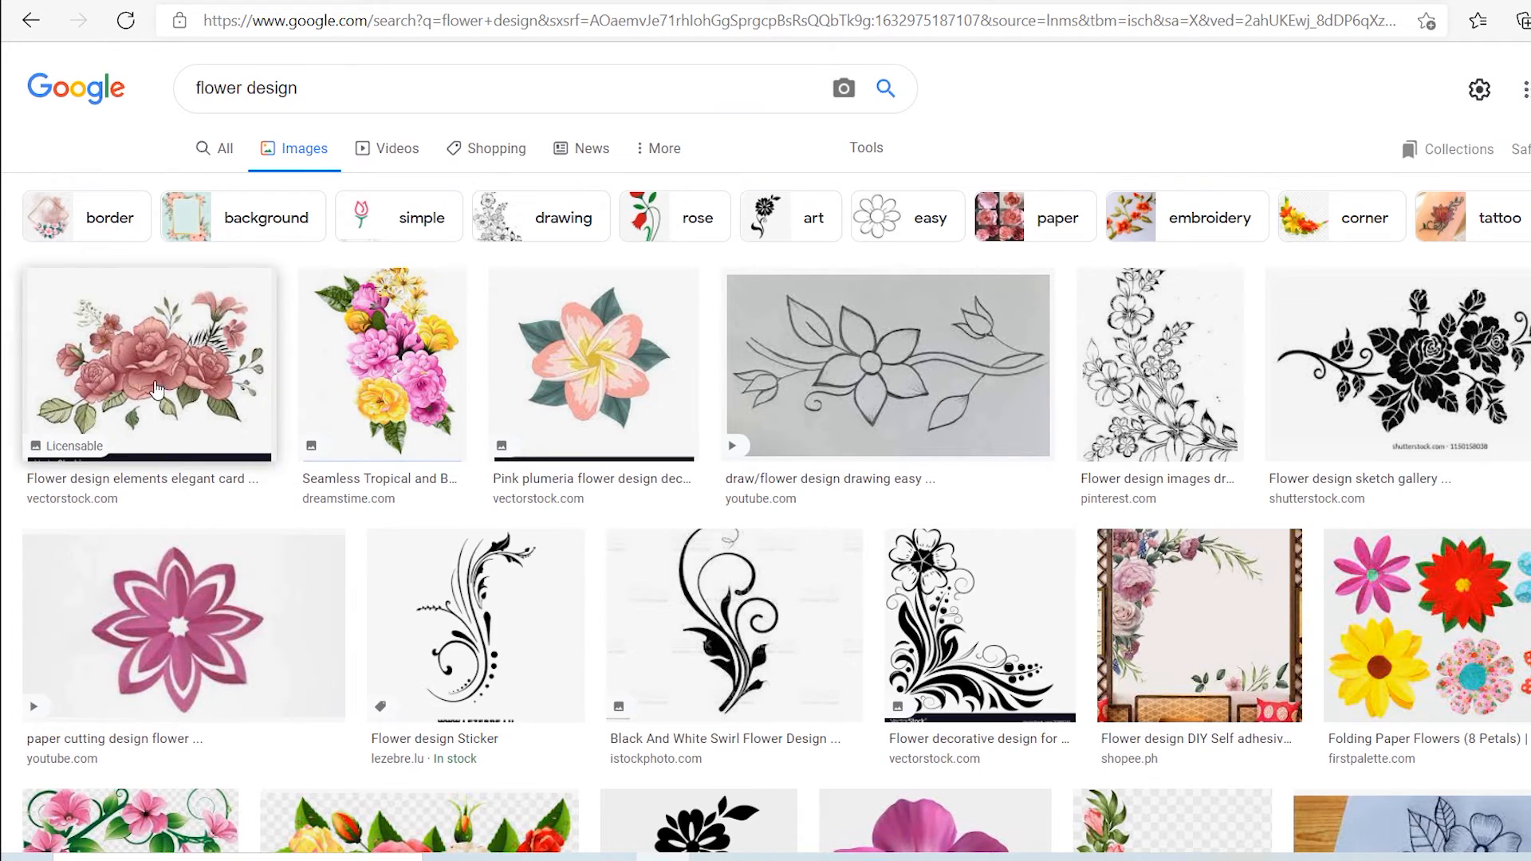
# Step: Browse the flower design images, previewing the VectorStock rose design and the Pinterest watercolour bouquet with their related images
pyautogui.scroll(-1, 1249, 674)
pyautogui.scroll(-3, 1248, 674)
pyautogui.scroll(5, 165, 383)
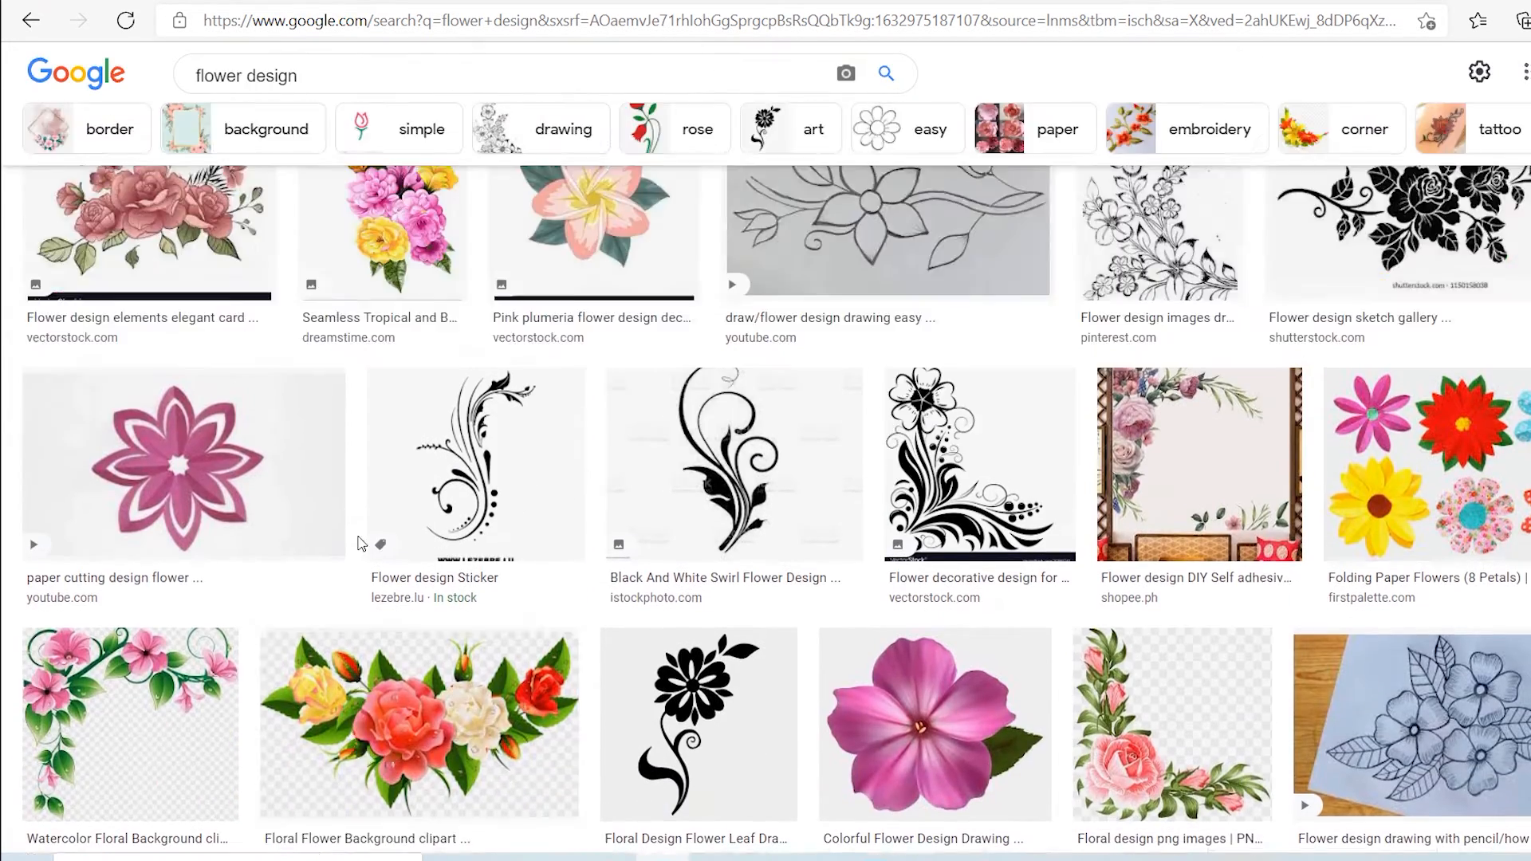
pyautogui.click(168, 386)
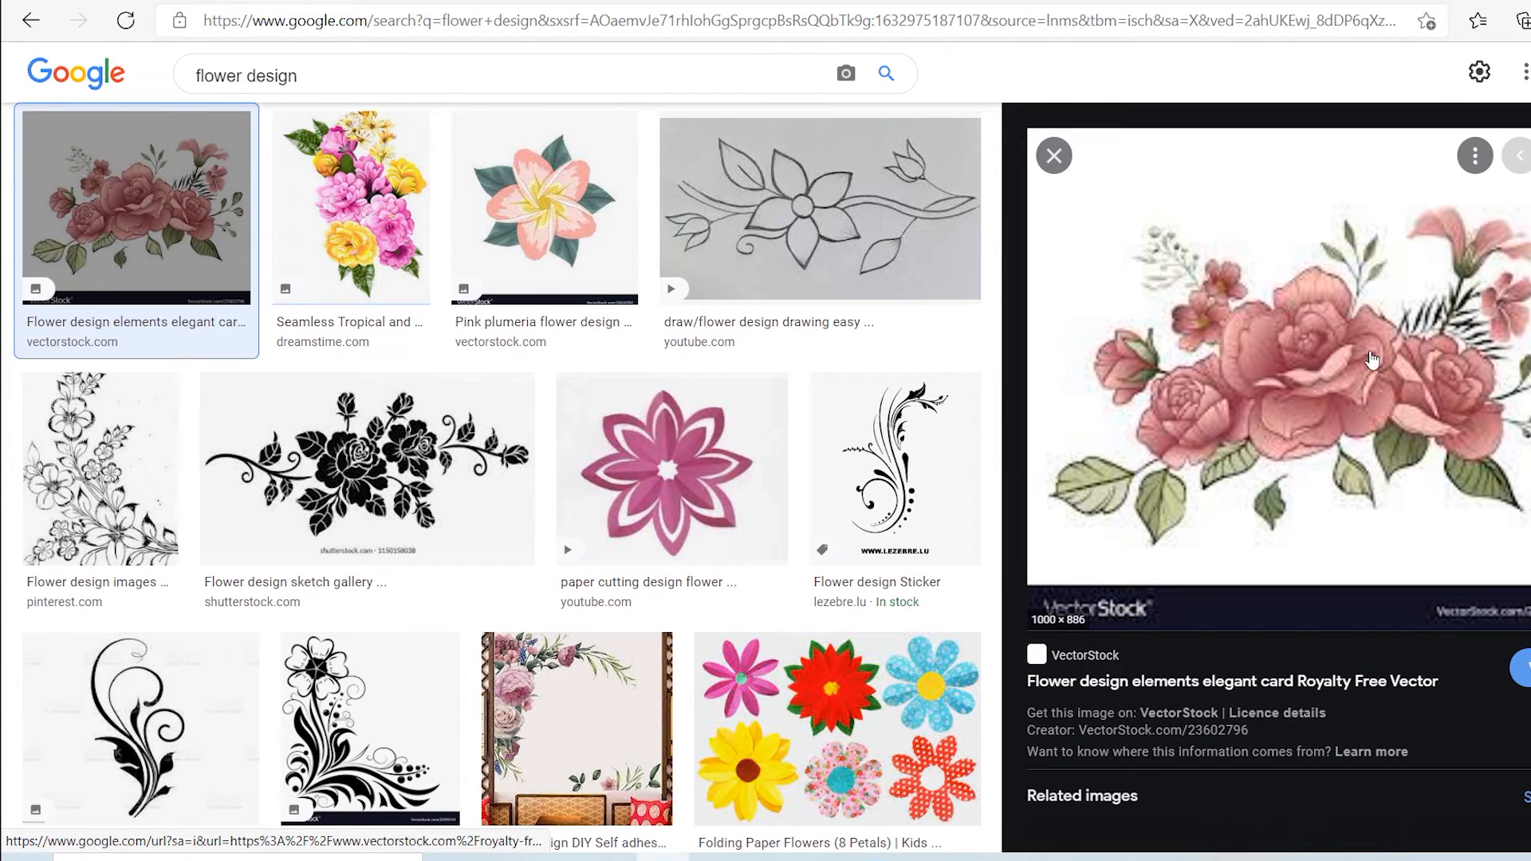
pyautogui.scroll(-8, 1343, 286)
pyautogui.scroll(3, 1450, 484)
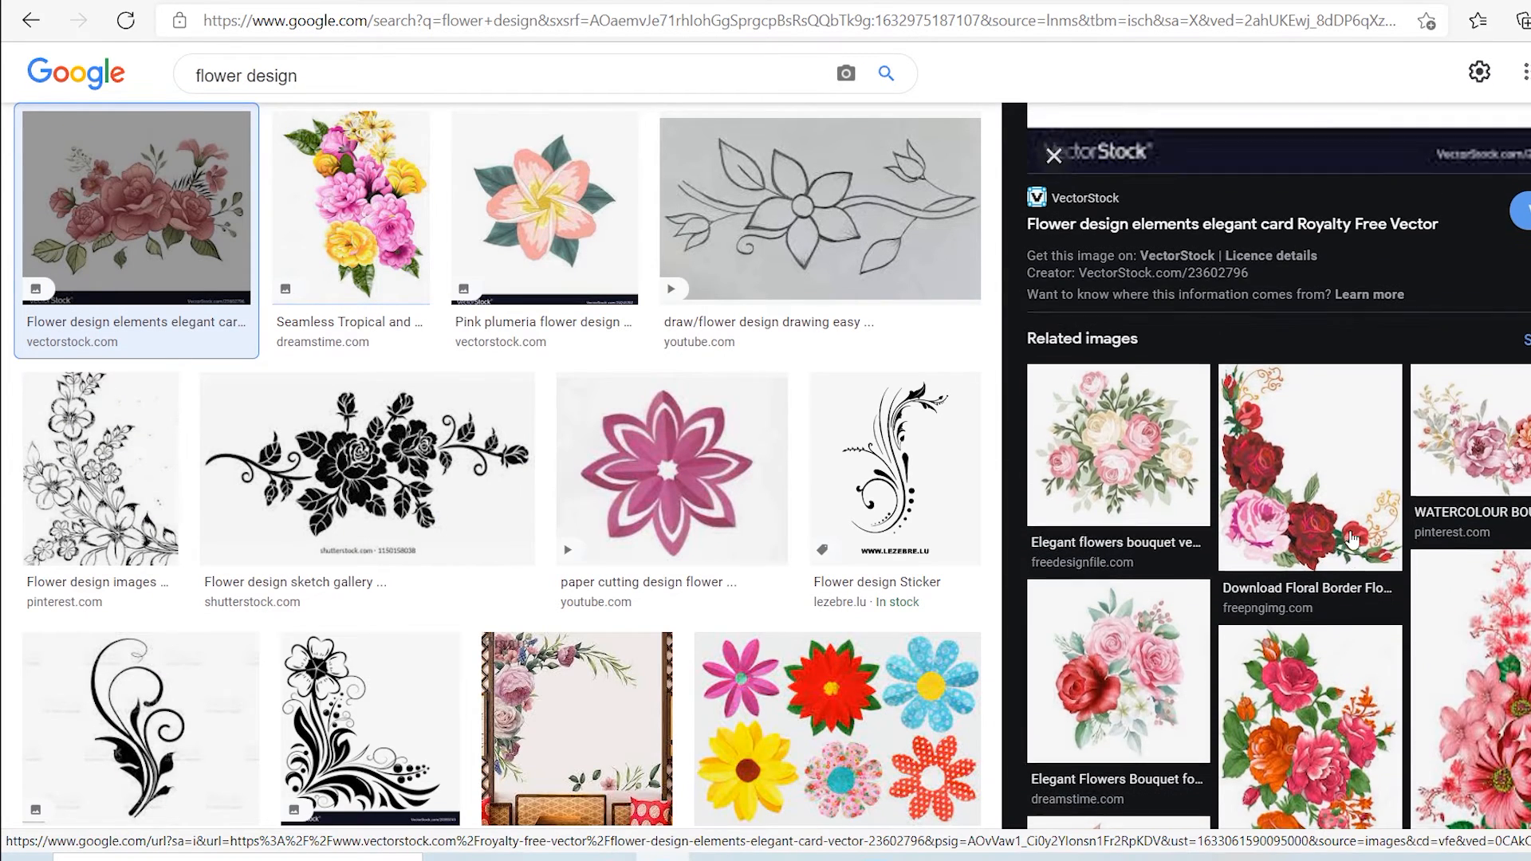
pyautogui.scroll(-5, 1255, 563)
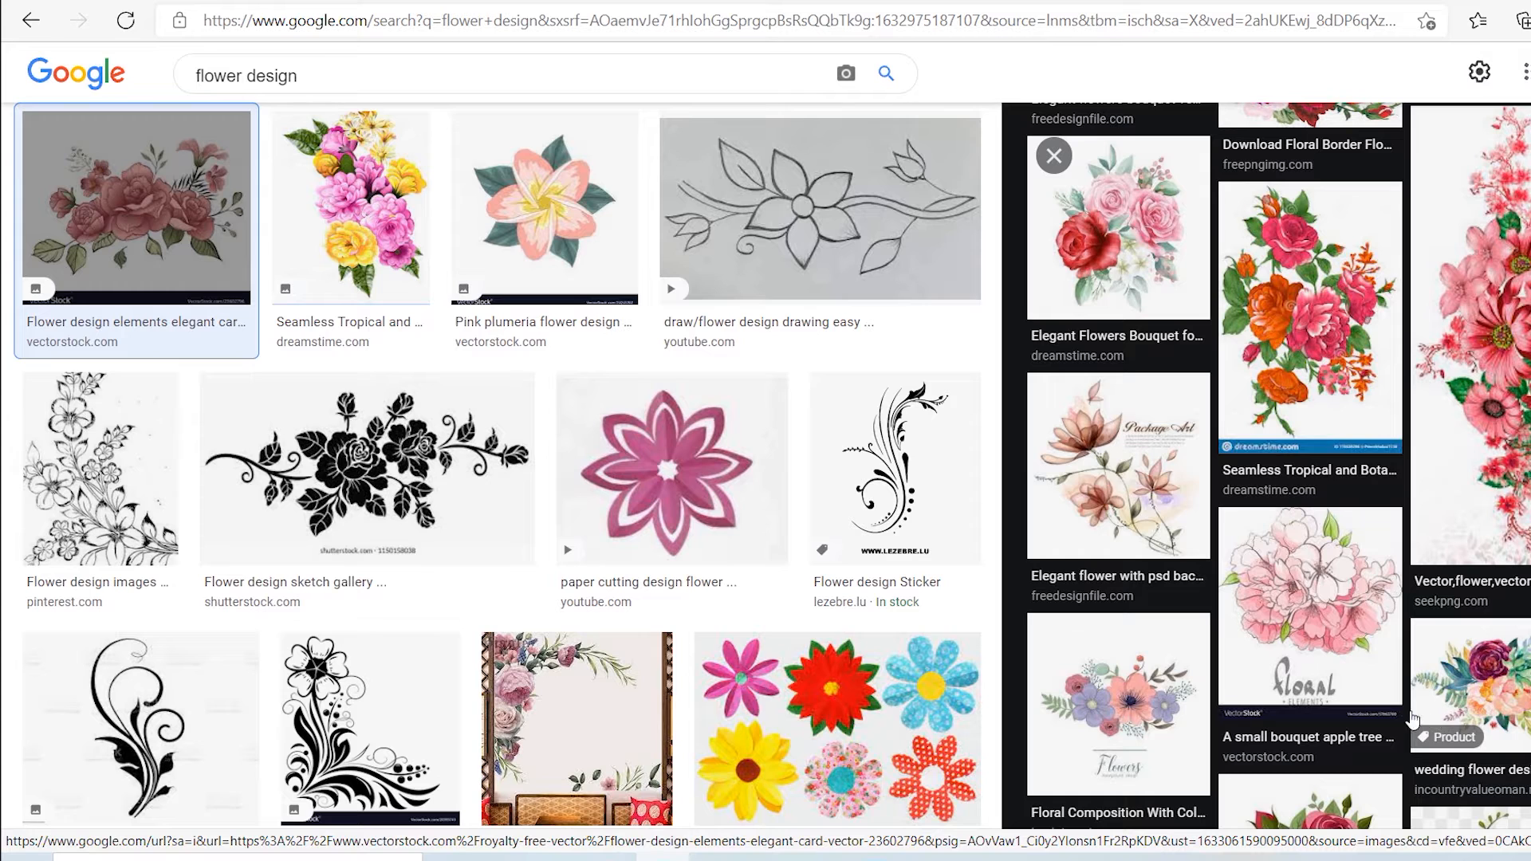
pyautogui.scroll(8, 1327, 715)
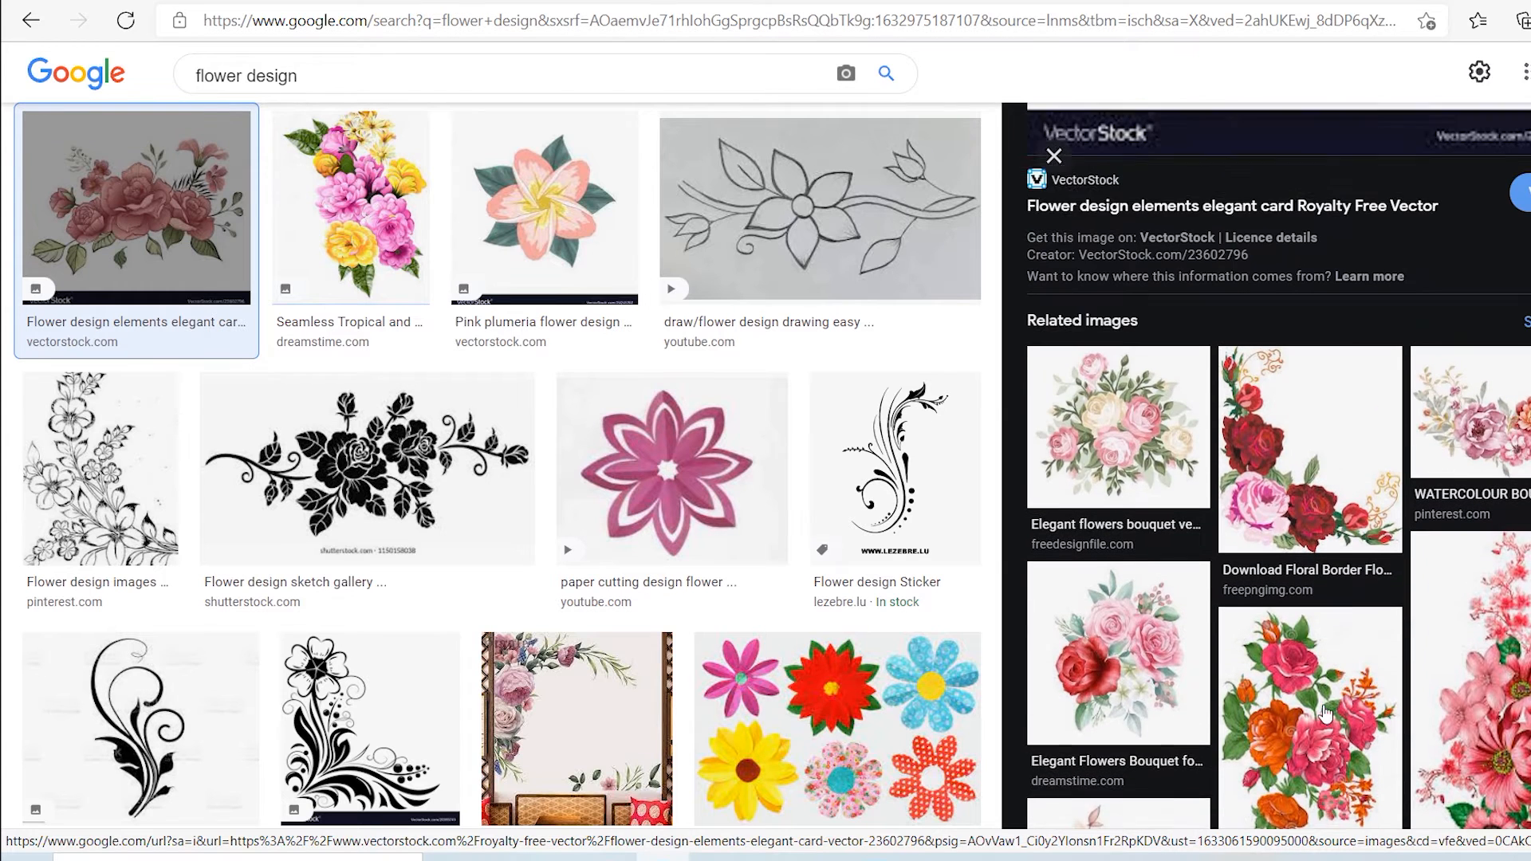
pyautogui.click(1524, 448)
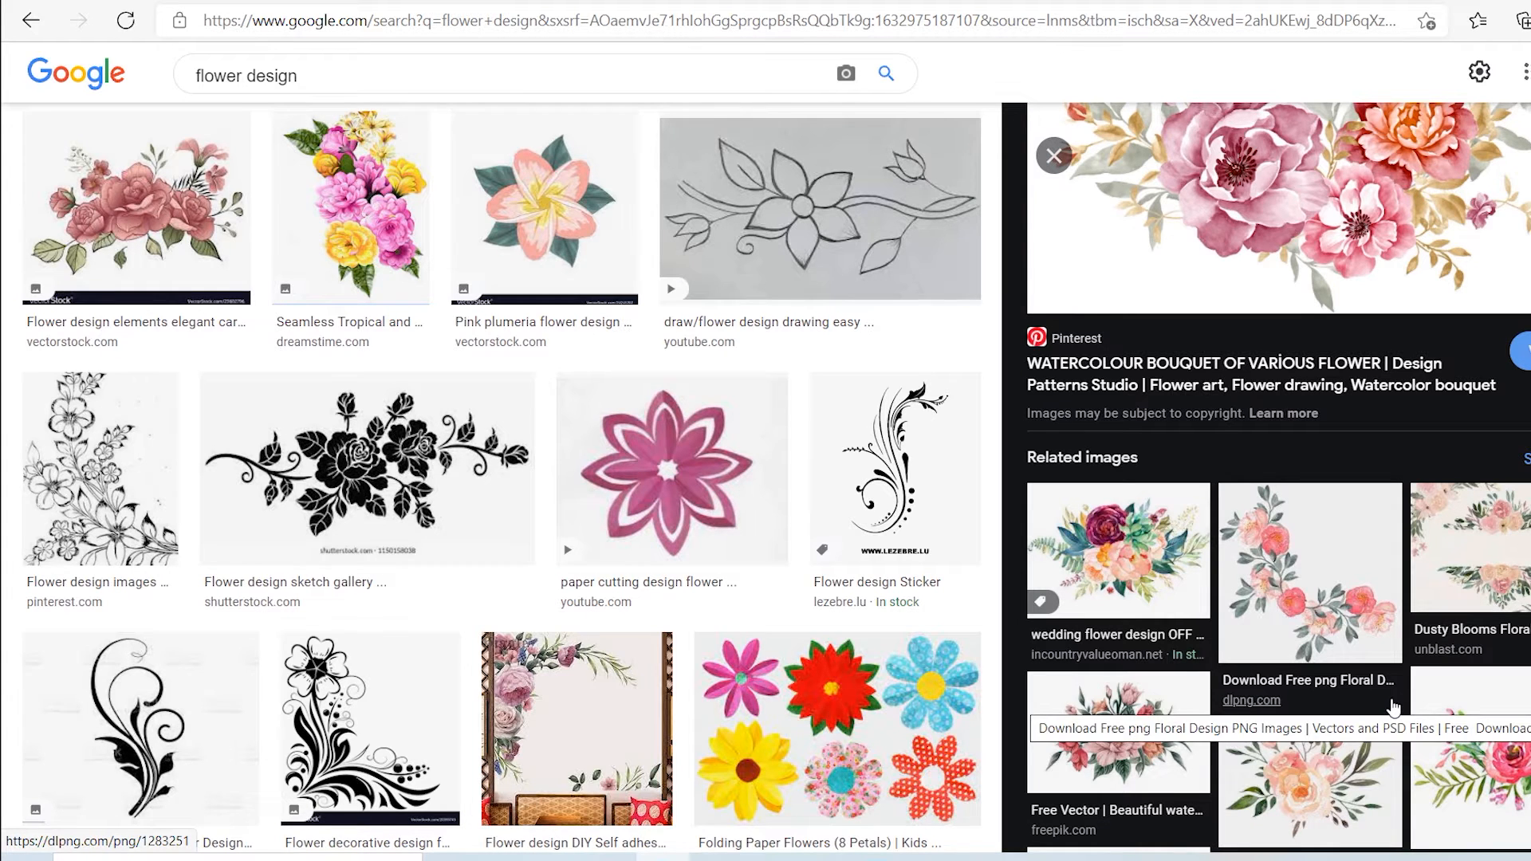
pyautogui.scroll(-3, 1264, 638)
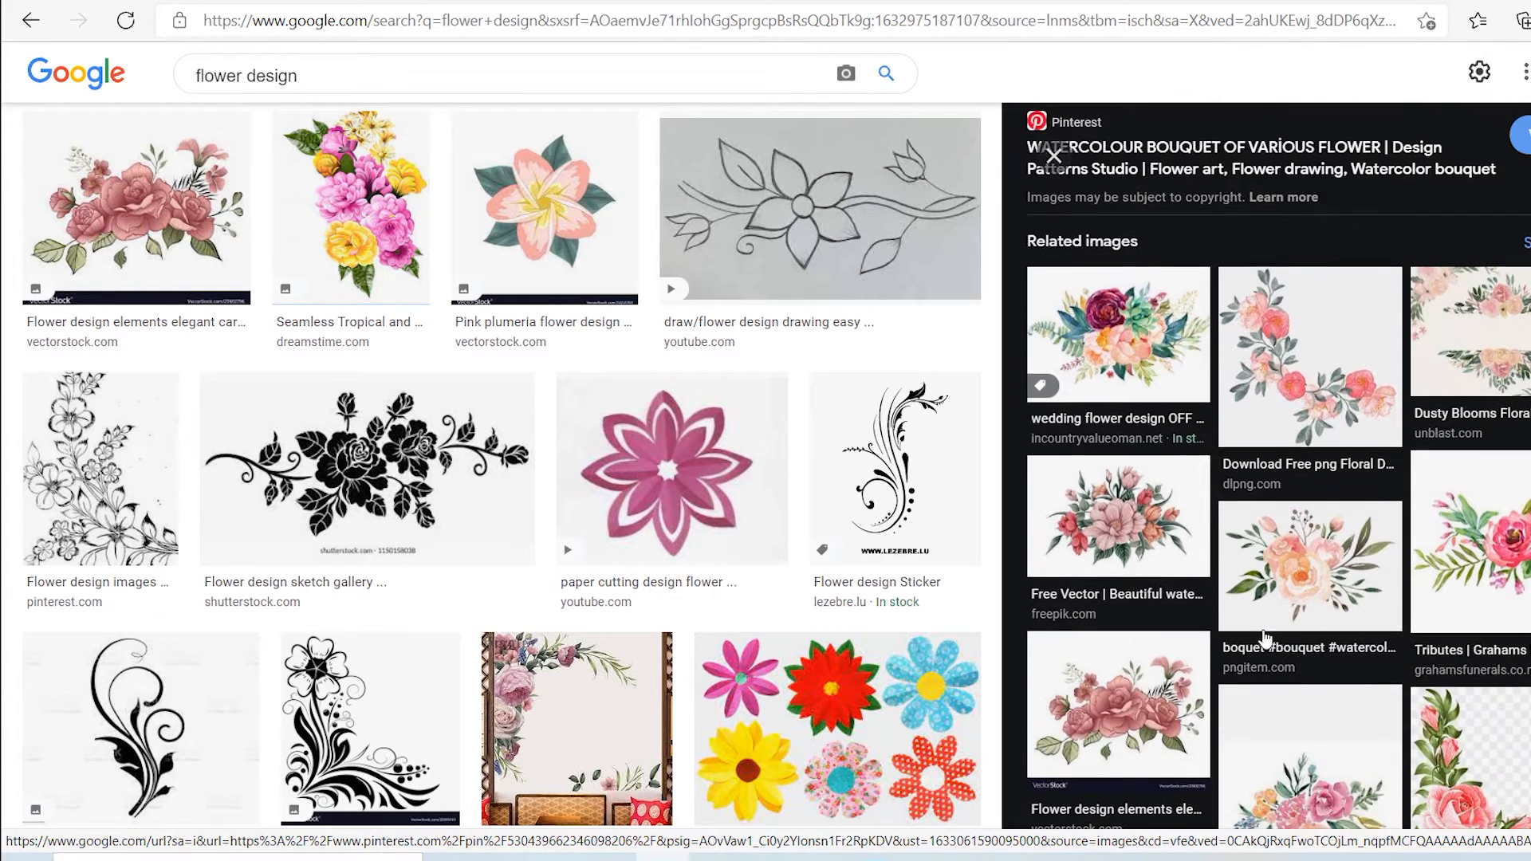
# Step: Preview the Freepik watercolour bouquet of flowers and save its image to the Desktop as a JPEG
pyautogui.click(1126, 500)
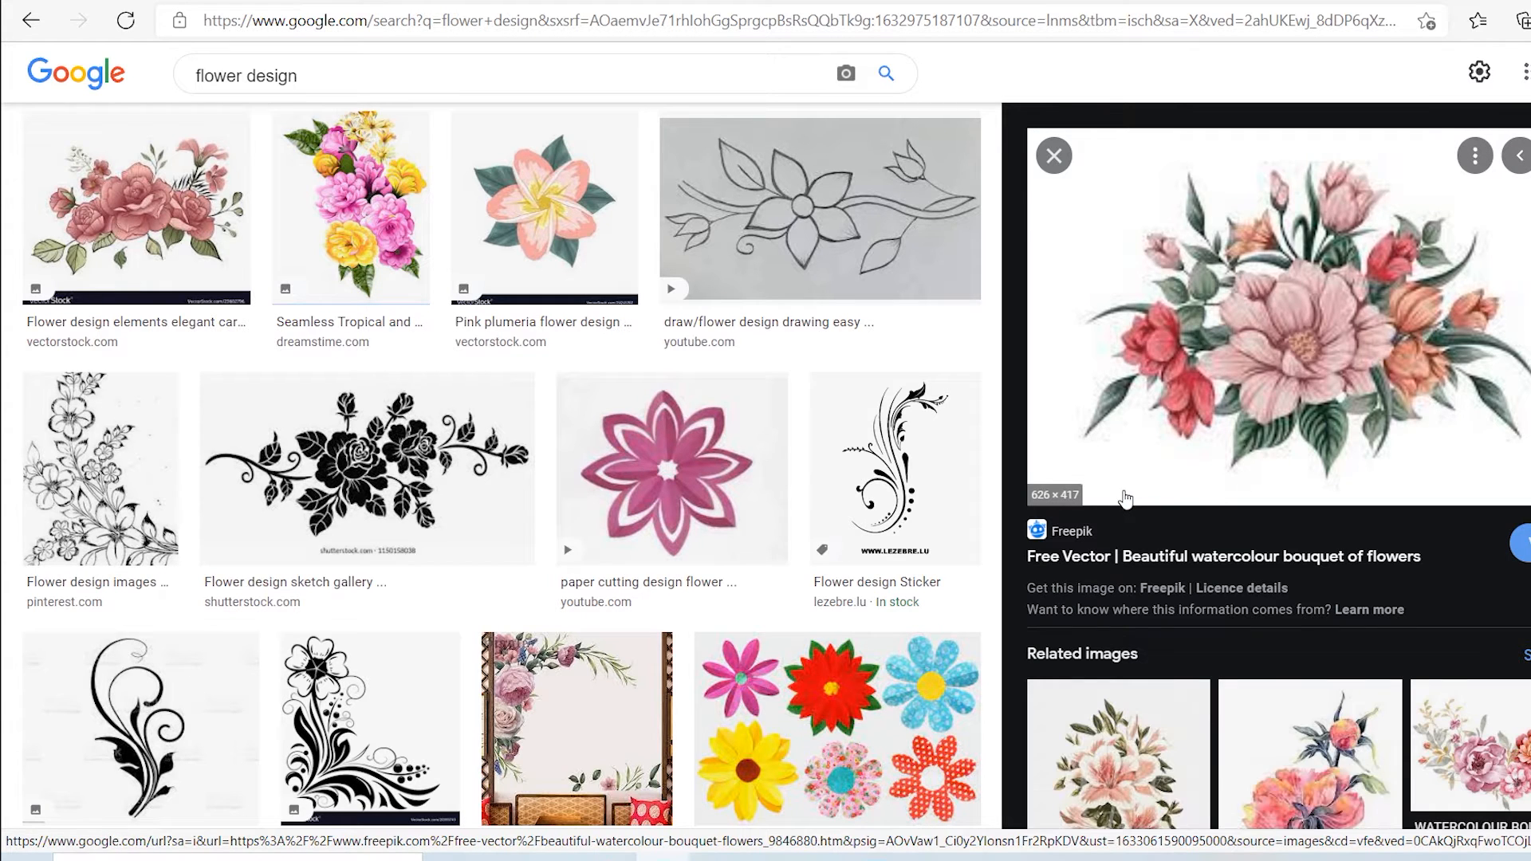
pyautogui.rightClick(1319, 222)
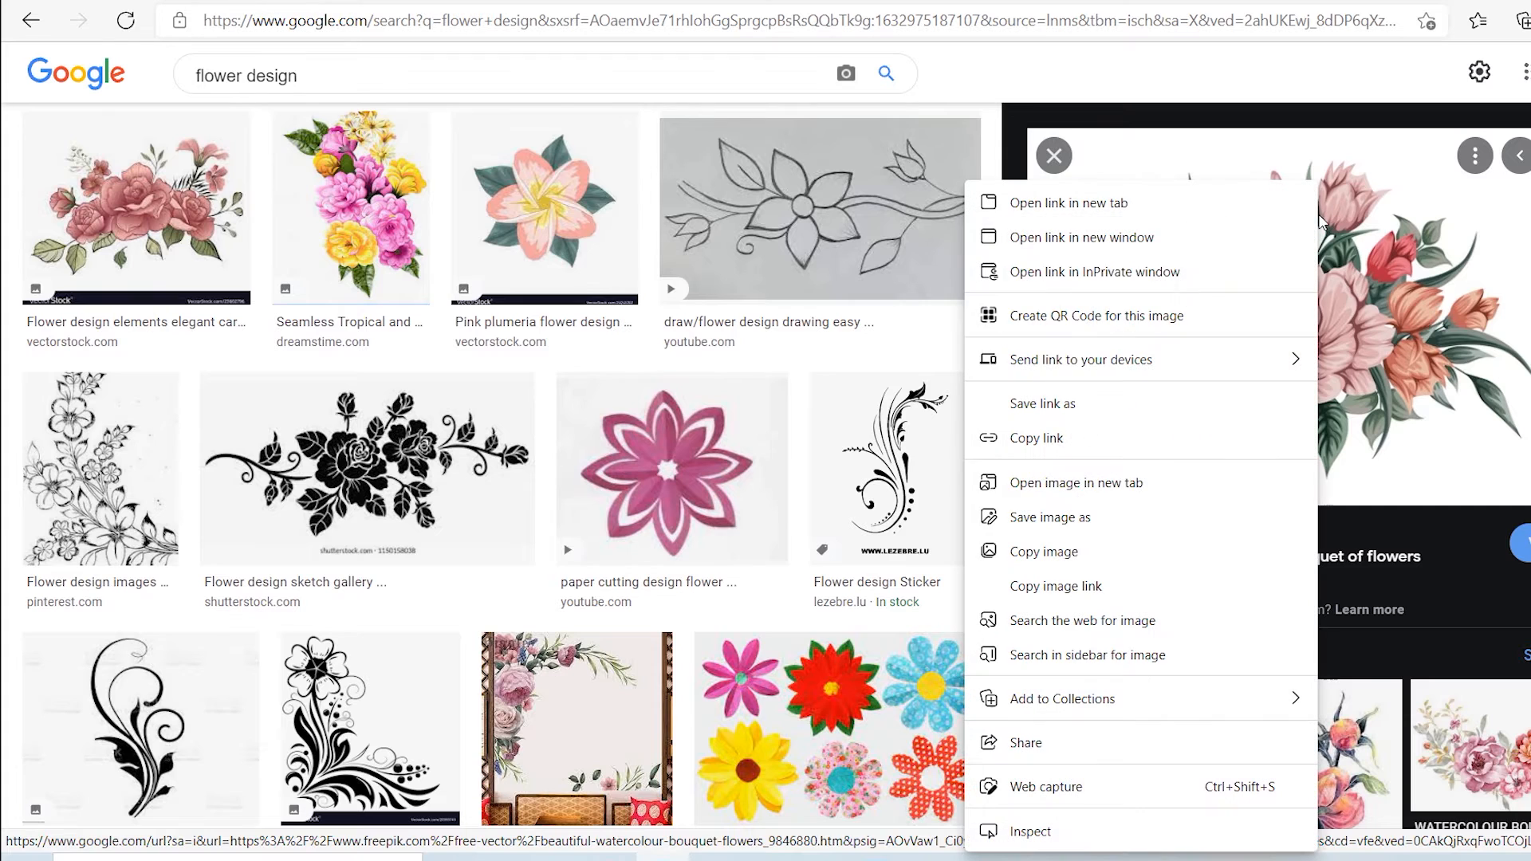
pyautogui.click(1047, 527)
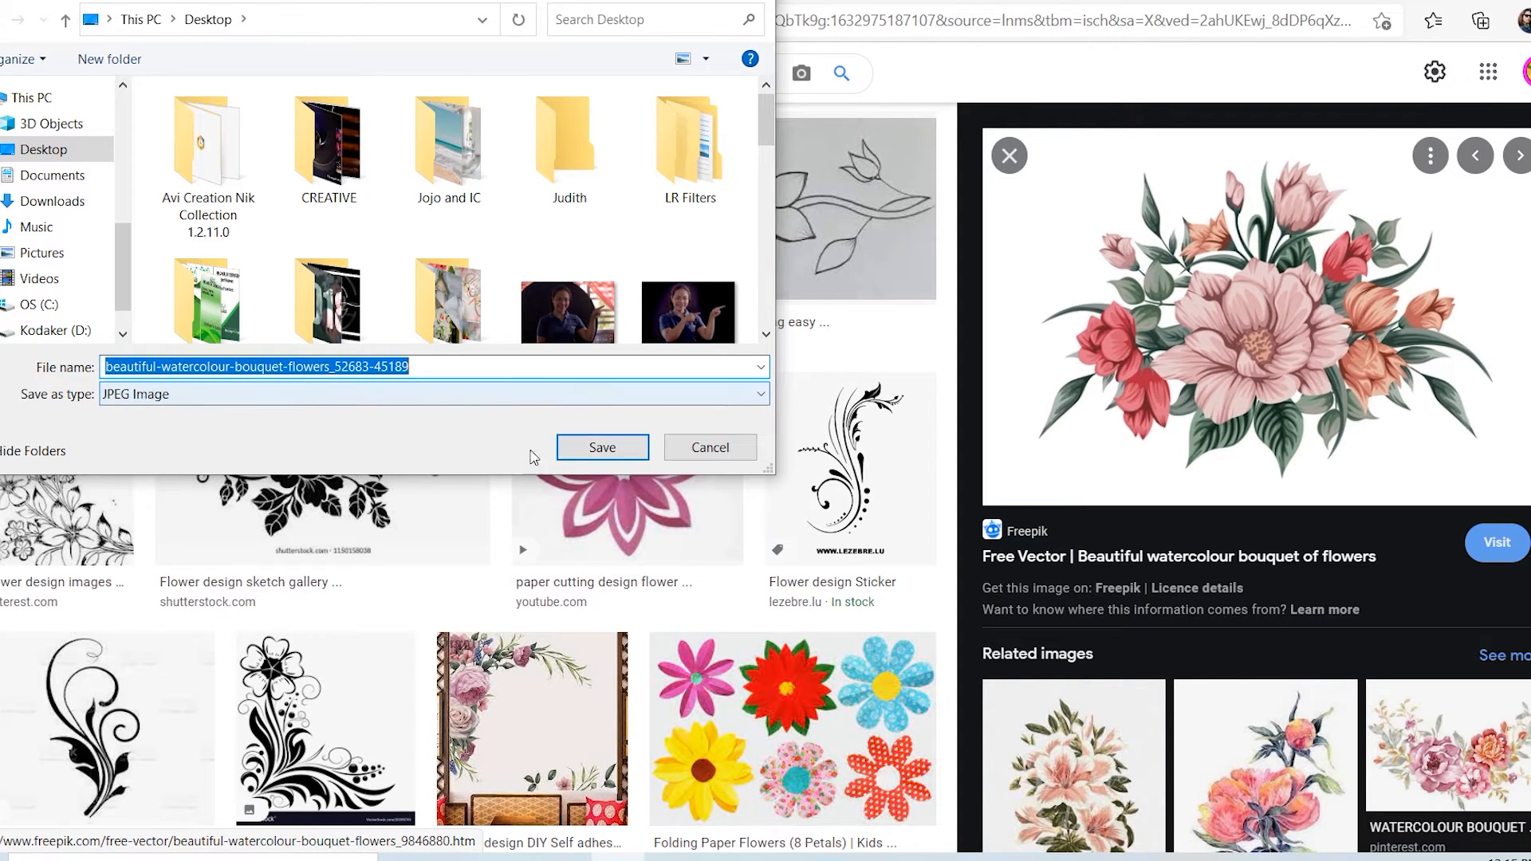
pyautogui.click(576, 451)
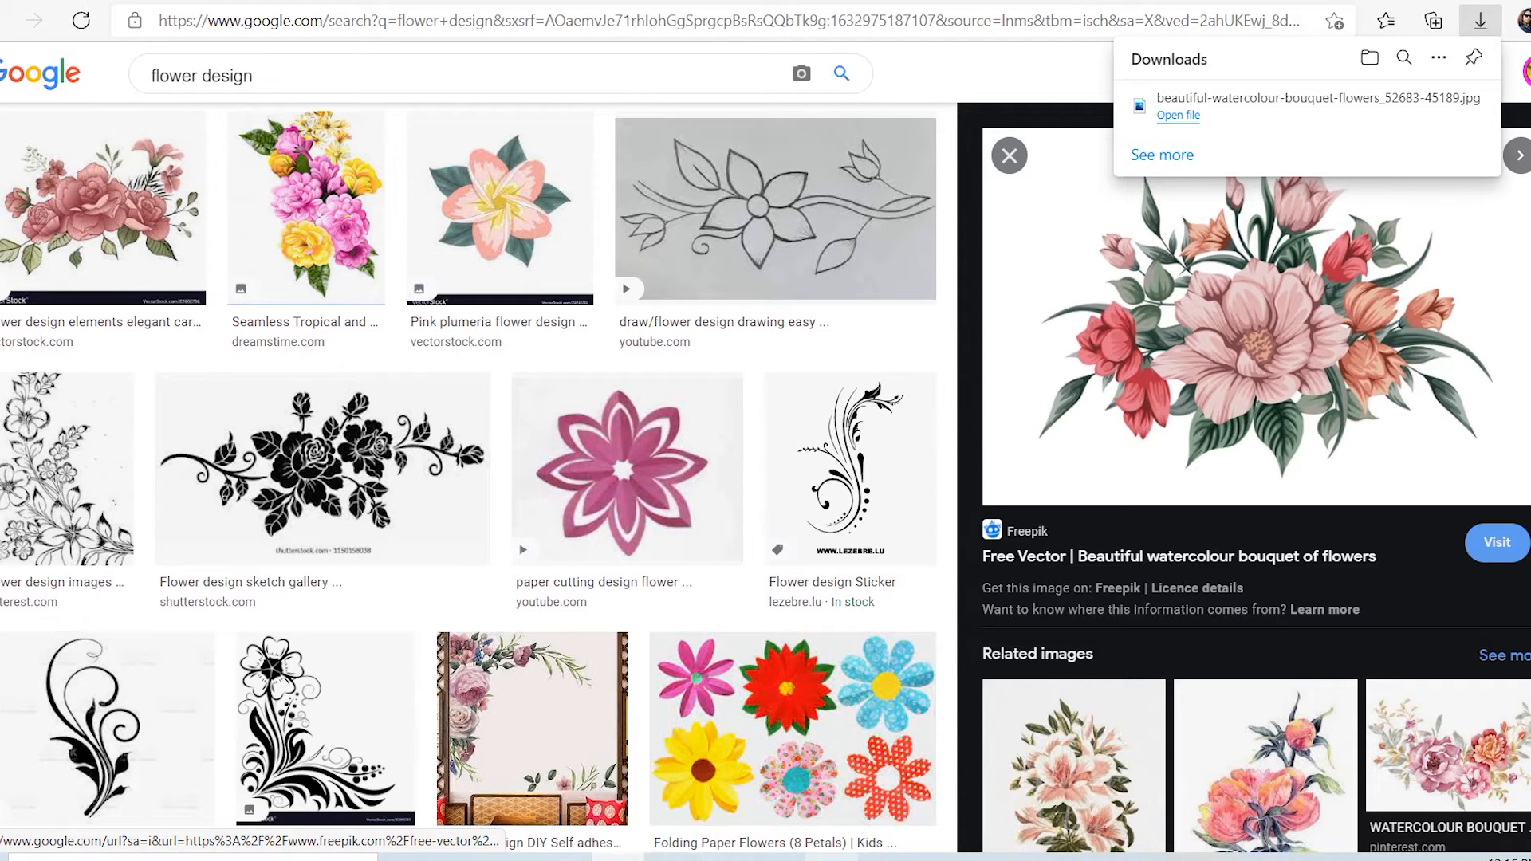
# Step: Switch to Photoshop and open the saved file beautiful-watercolour-bouquet-flowers_52683-45189.jpg
pyautogui.click(832, 858)
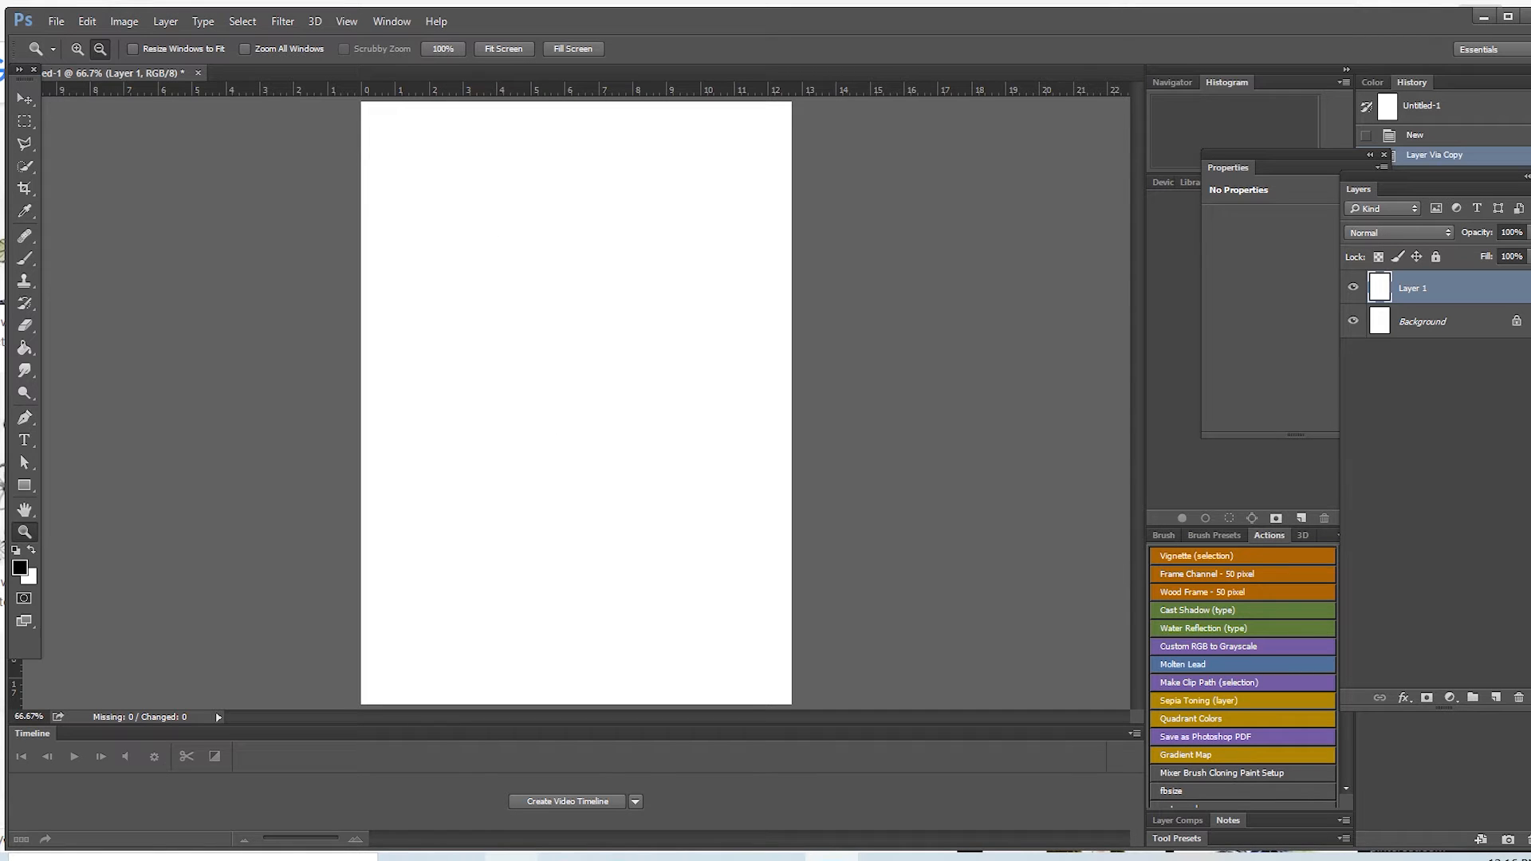
pyautogui.click(54, 24)
pyautogui.click(80, 63)
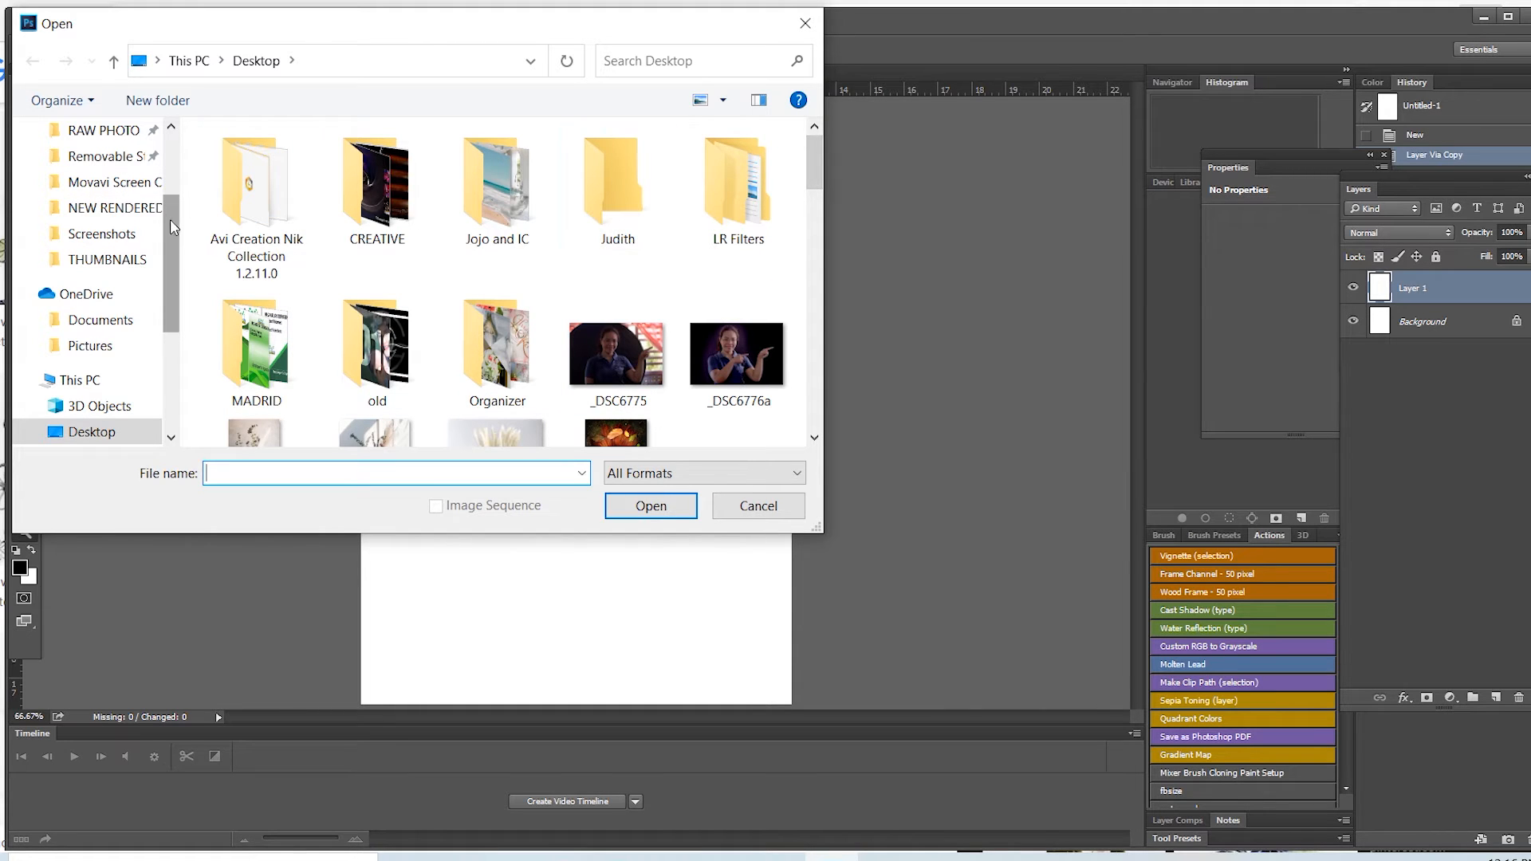
pyautogui.scroll(2, 169, 207)
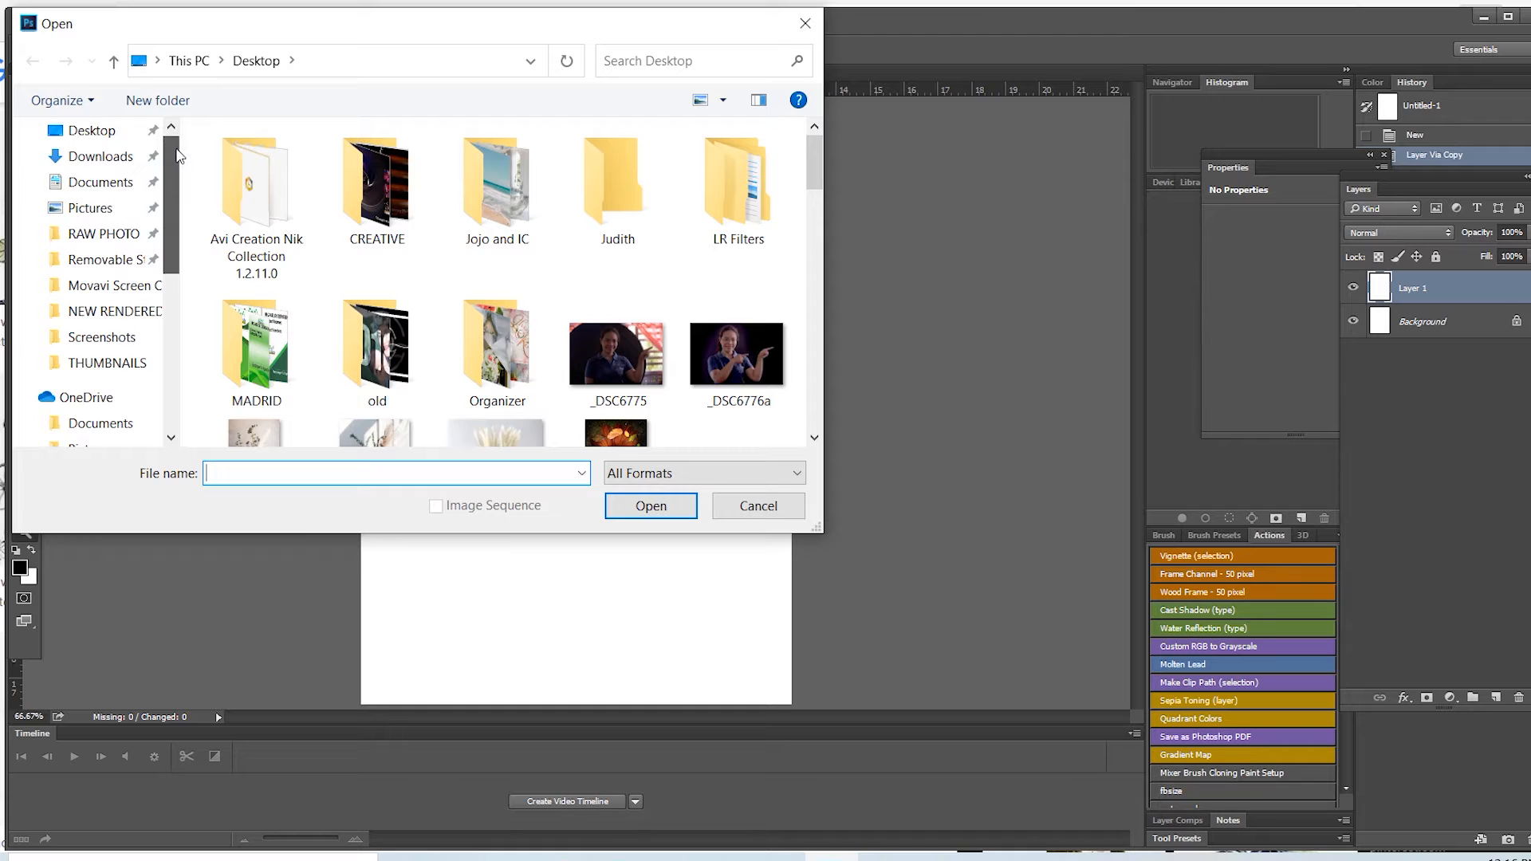
pyautogui.click(121, 149)
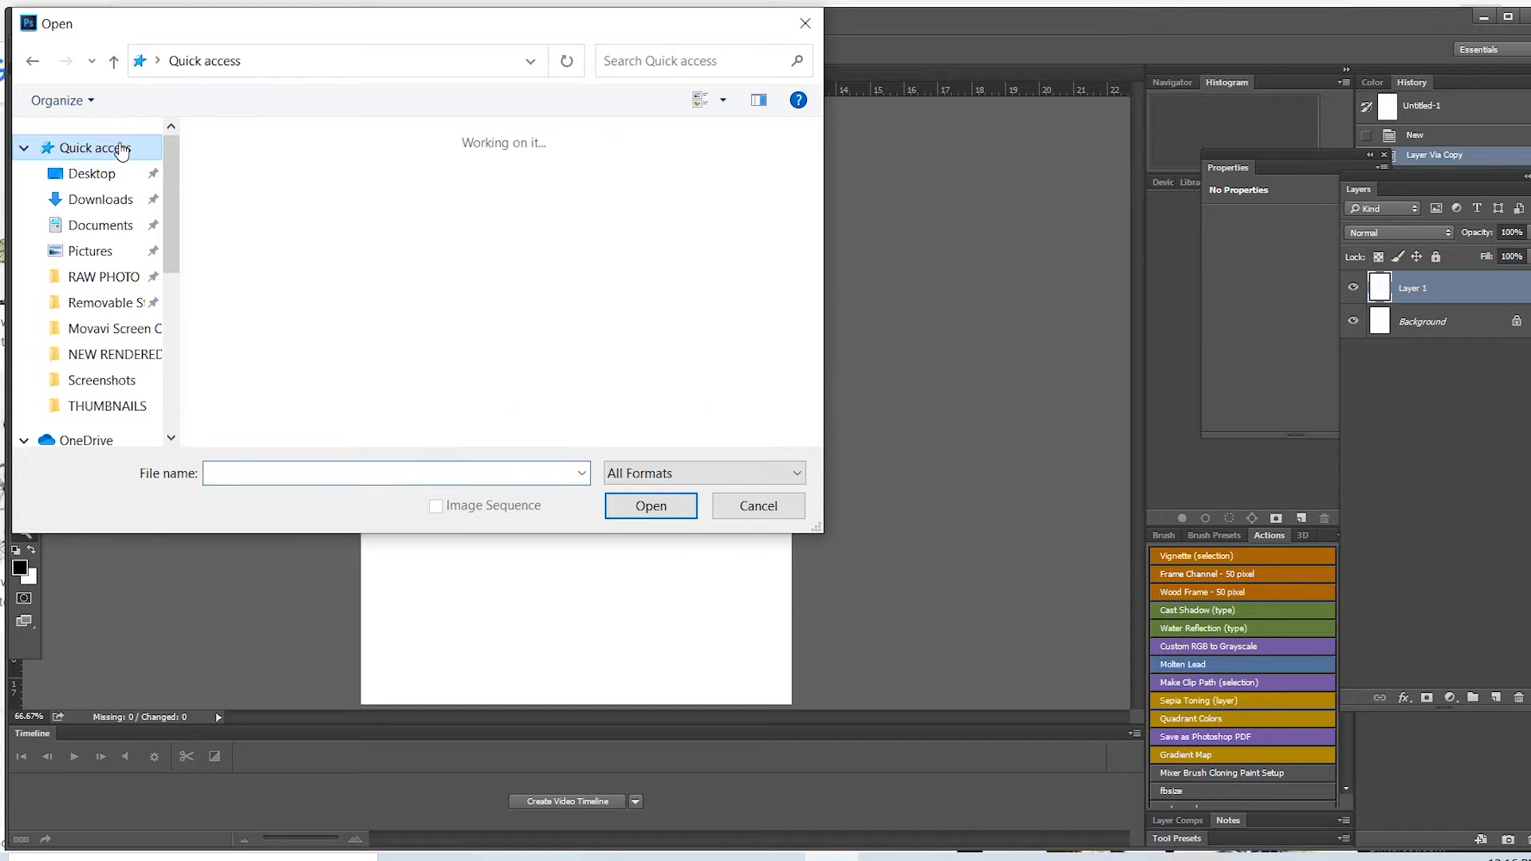
pyautogui.moveTo(816, 151); pyautogui.dragTo(808, 201)
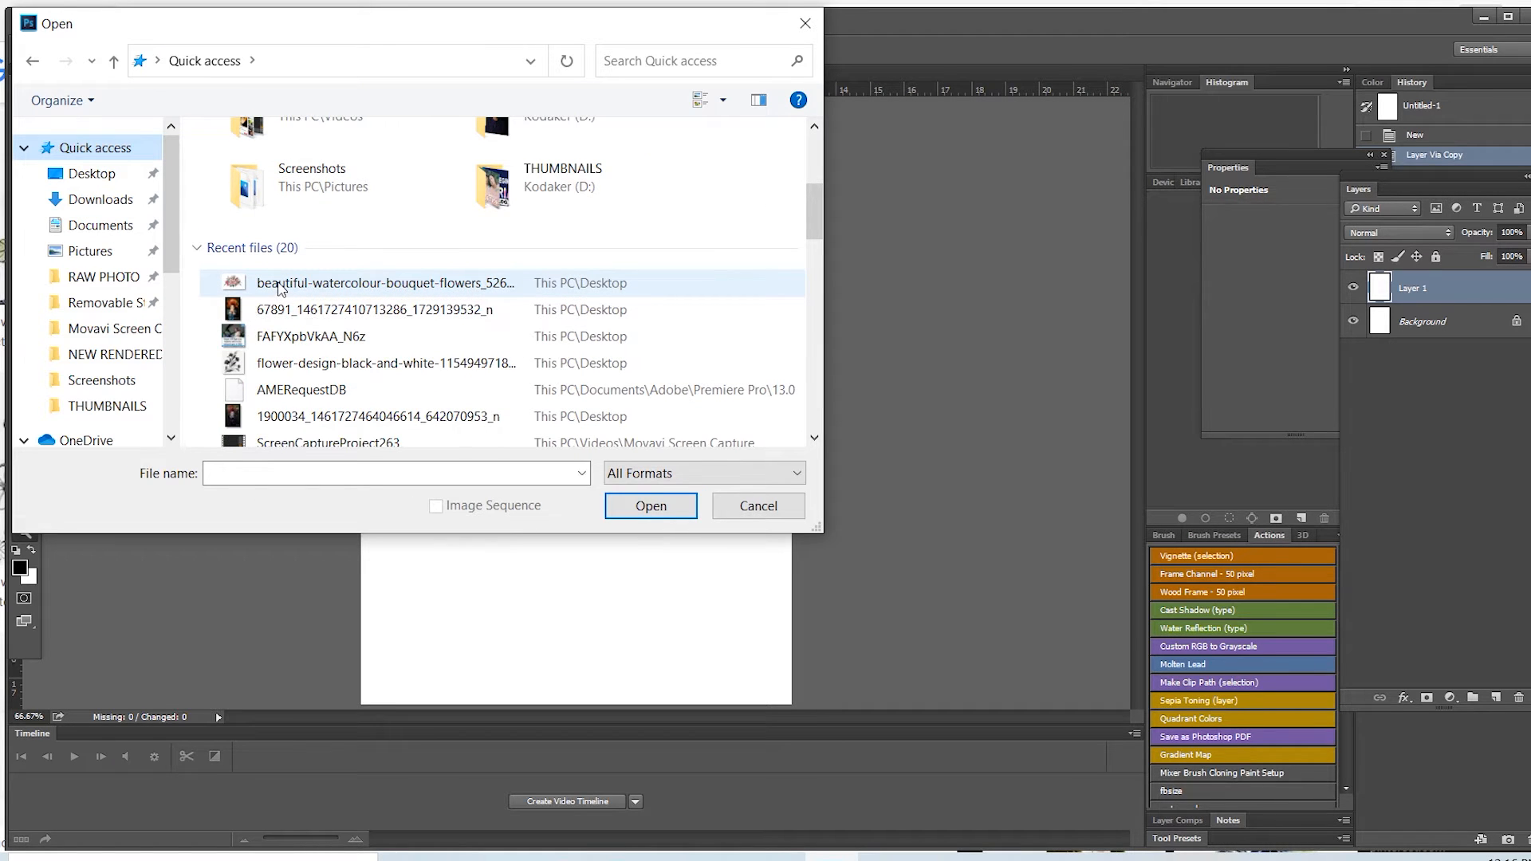
pyautogui.click(280, 289)
pyautogui.click(659, 507)
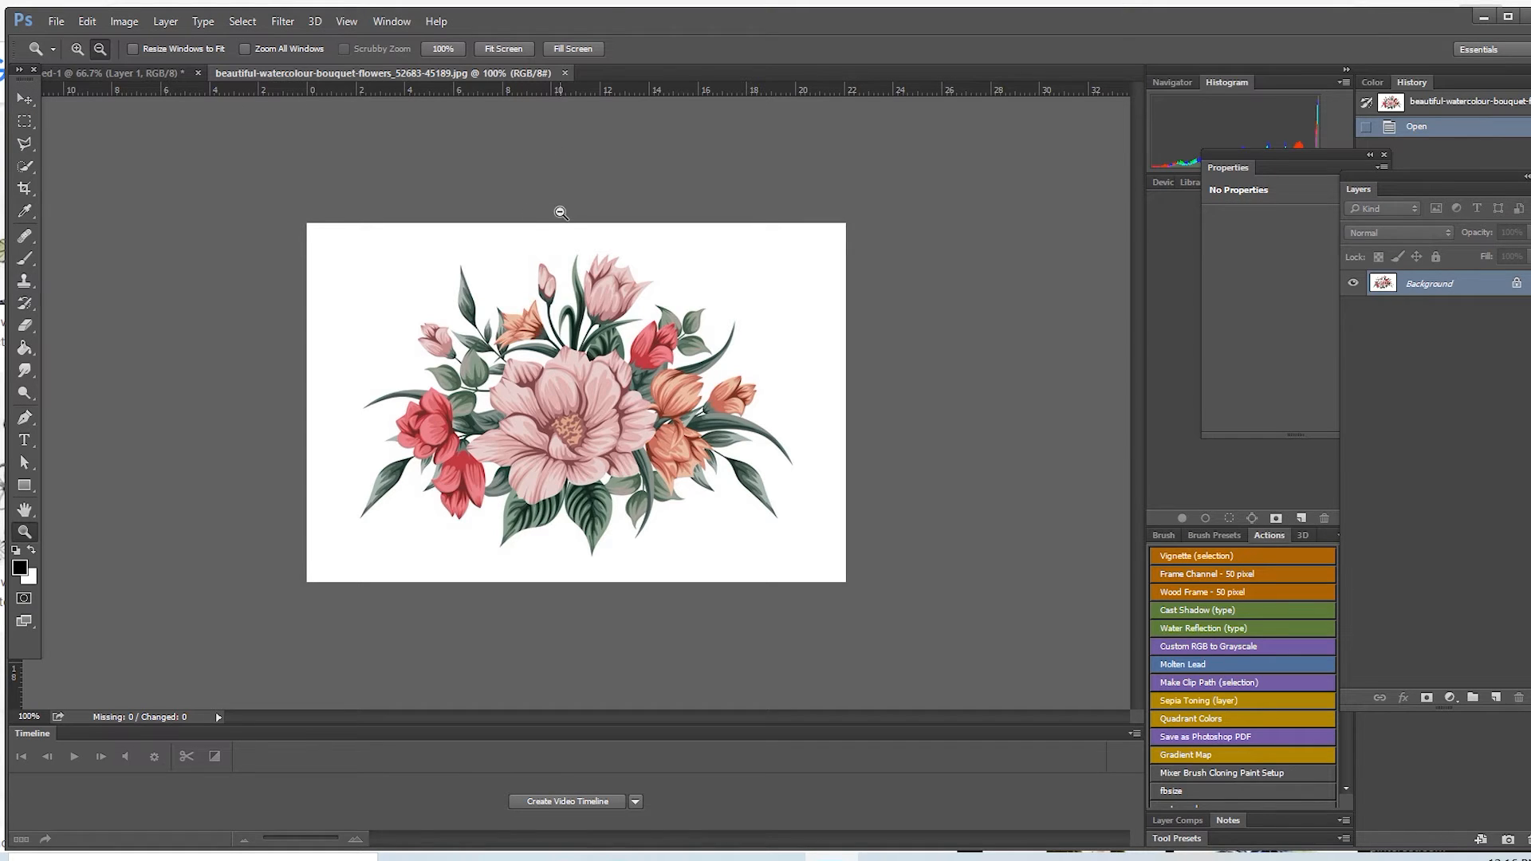
# Step: Copy the bouquet image into the 5 × 7 inch document as a new layer and move it to the page's lower right
pyautogui.moveTo(374, 72); pyautogui.dragTo(688, 54)
pyautogui.click(24, 98)
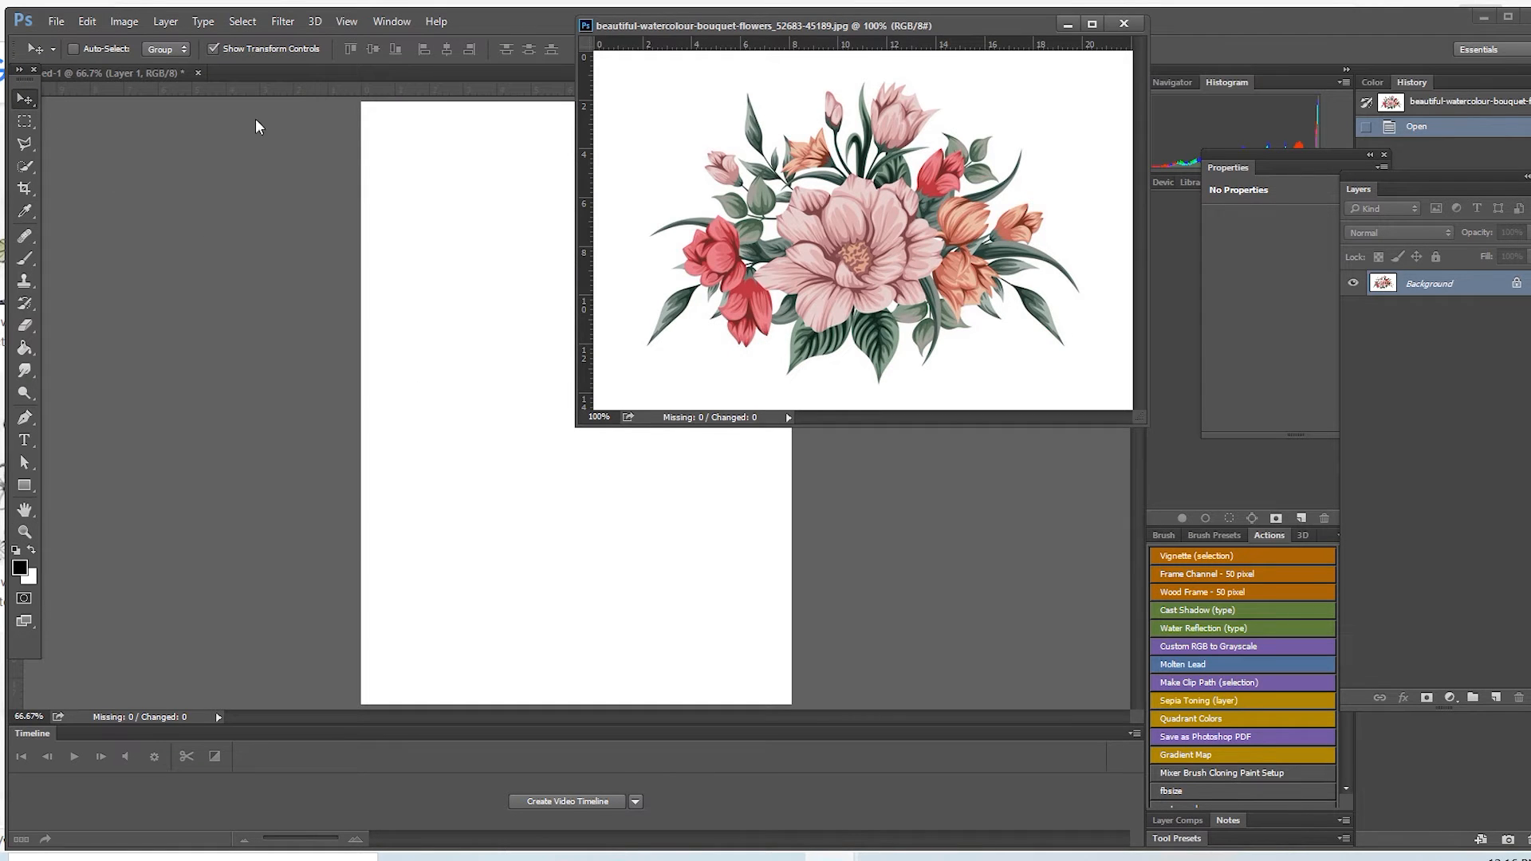
pyautogui.moveTo(801, 232); pyautogui.dragTo(413, 389)
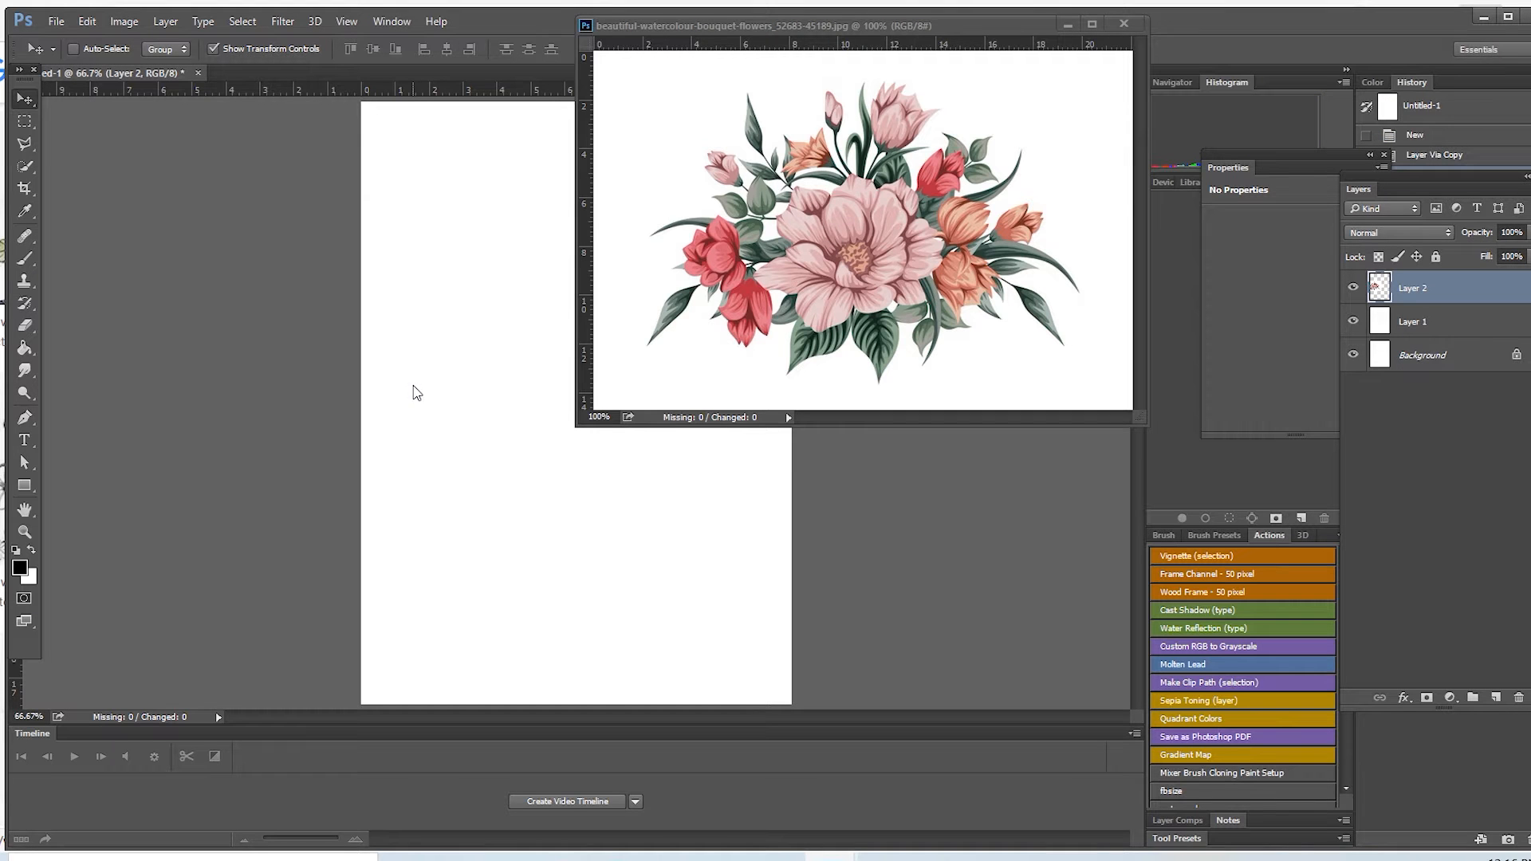
pyautogui.moveTo(845, 22); pyautogui.dragTo(534, 70)
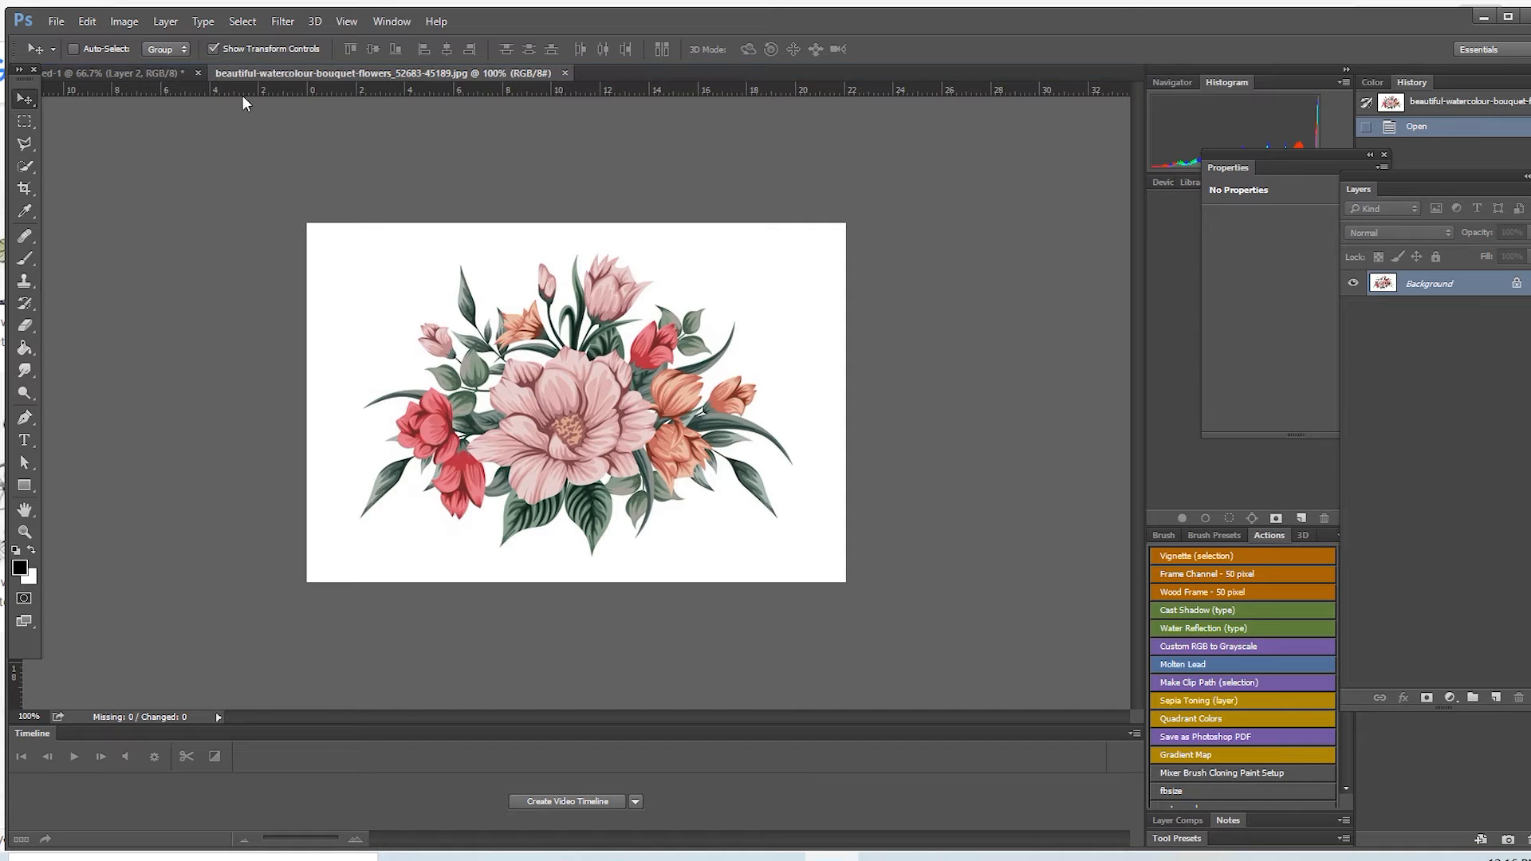
pyautogui.click(137, 75)
pyautogui.moveTo(536, 290); pyautogui.dragTo(621, 397)
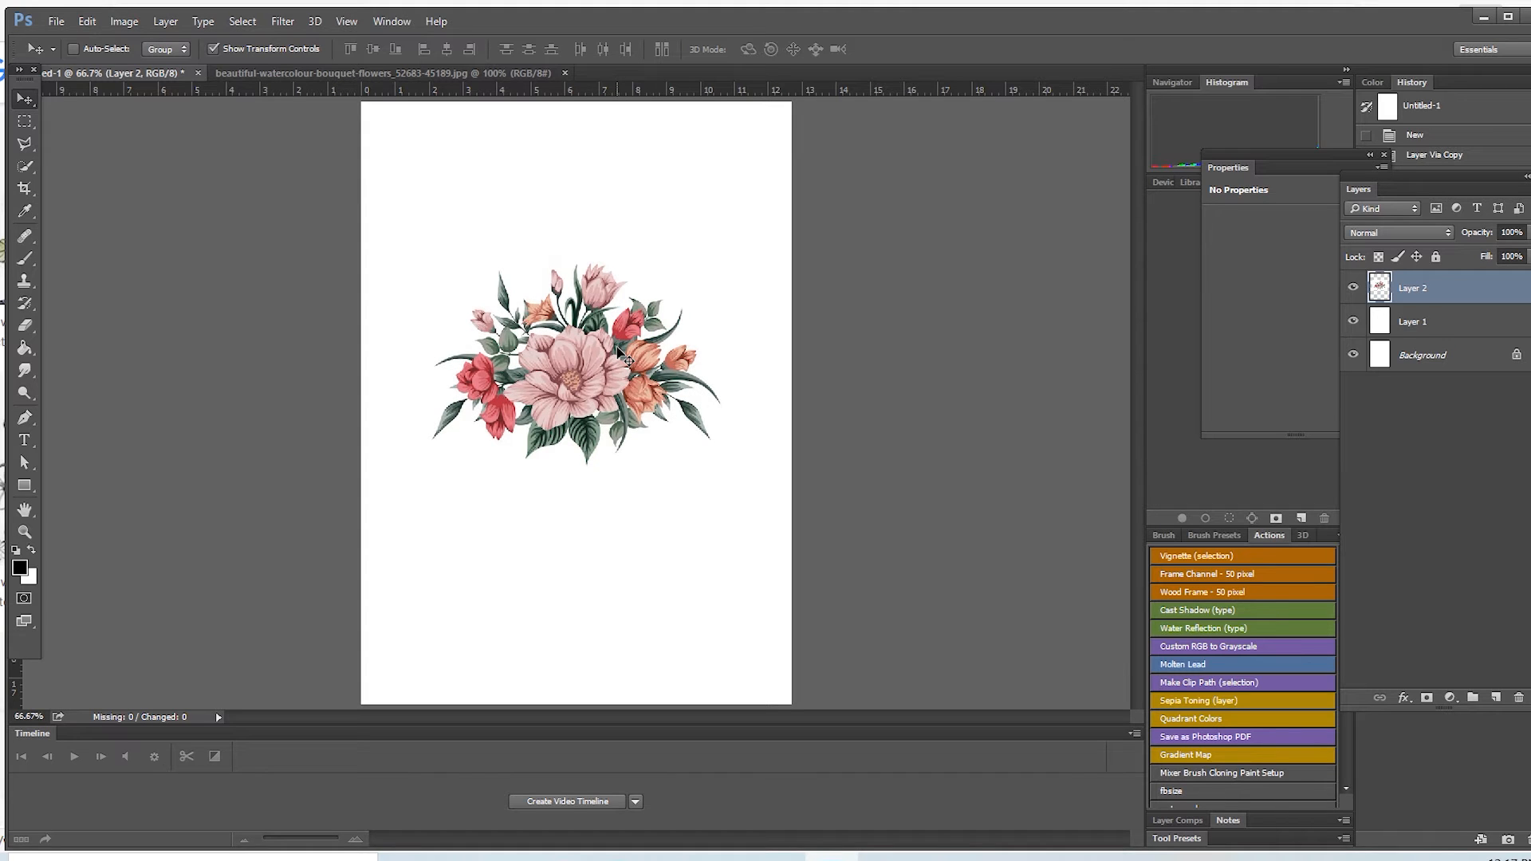
pyautogui.moveTo(542, 396); pyautogui.dragTo(601, 544)
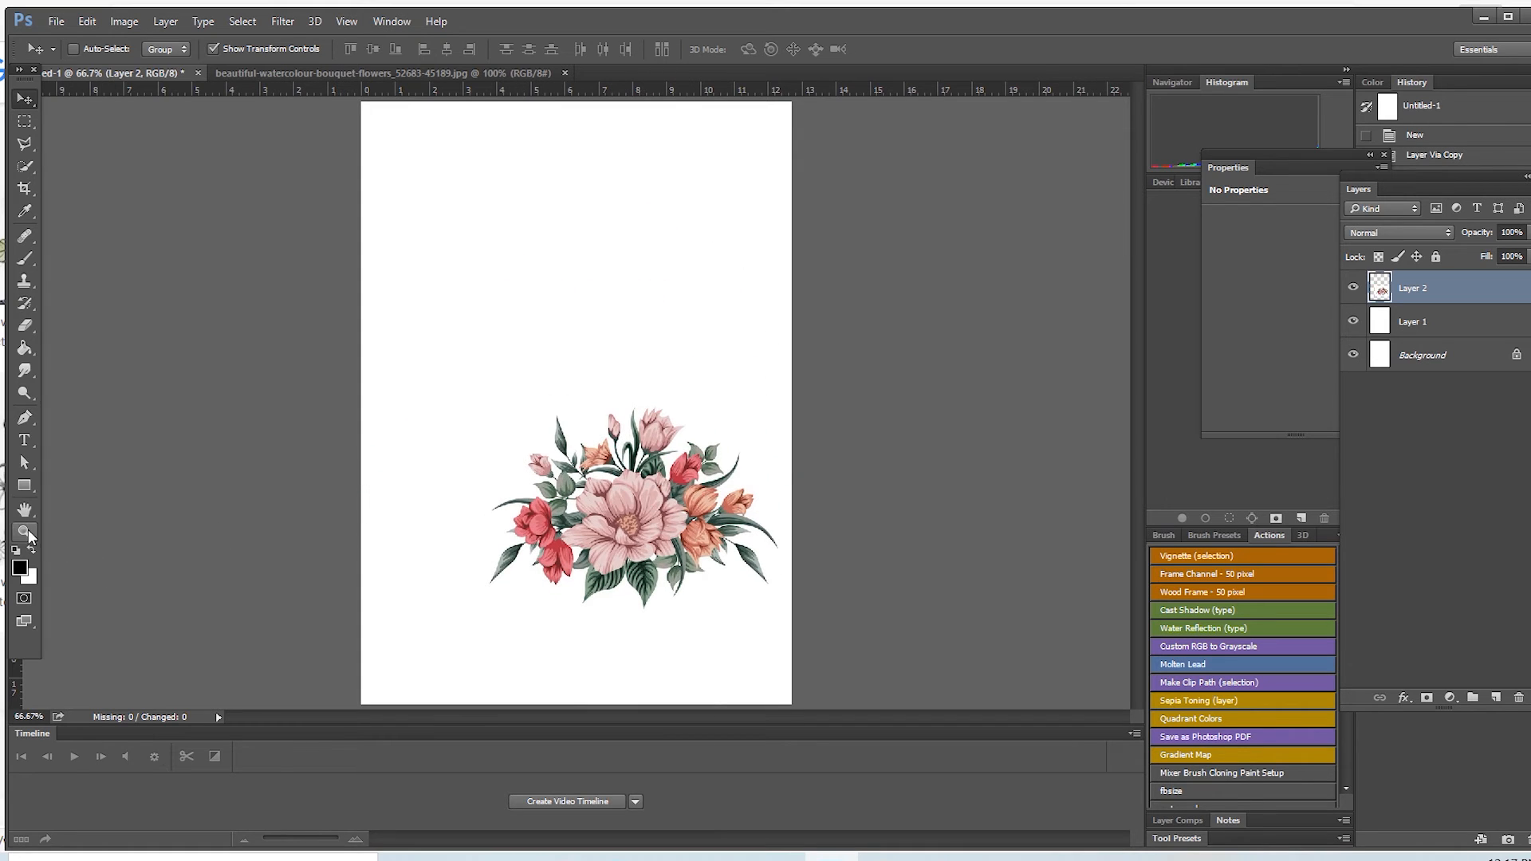
# Step: Free-transform the bouquet layer to about 104% scale, rotated about -156°, in the page's bottom-left corner
pyautogui.click(74, 51)
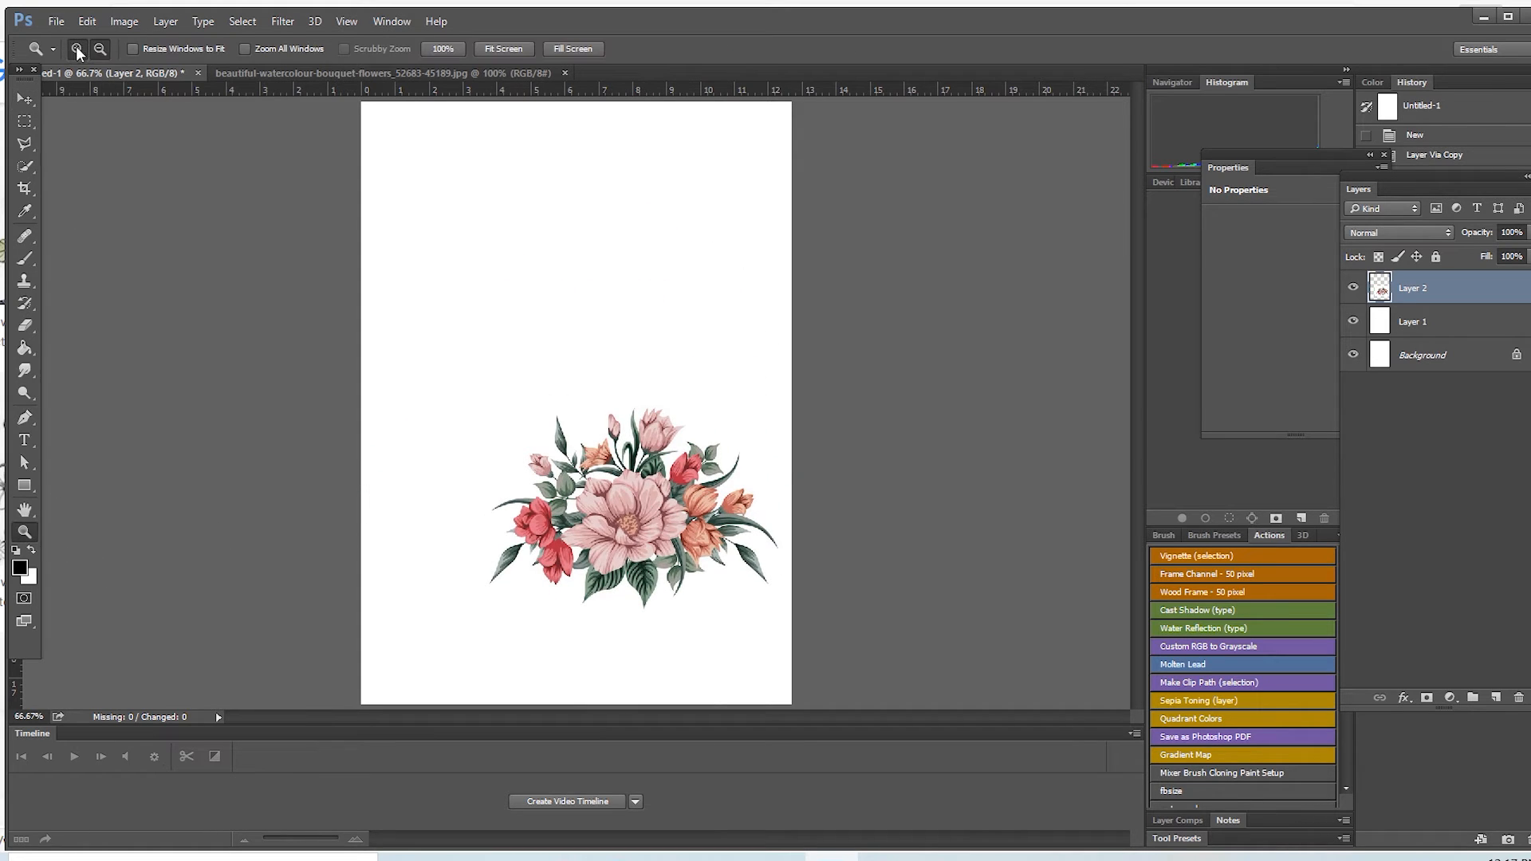
pyautogui.click(708, 584)
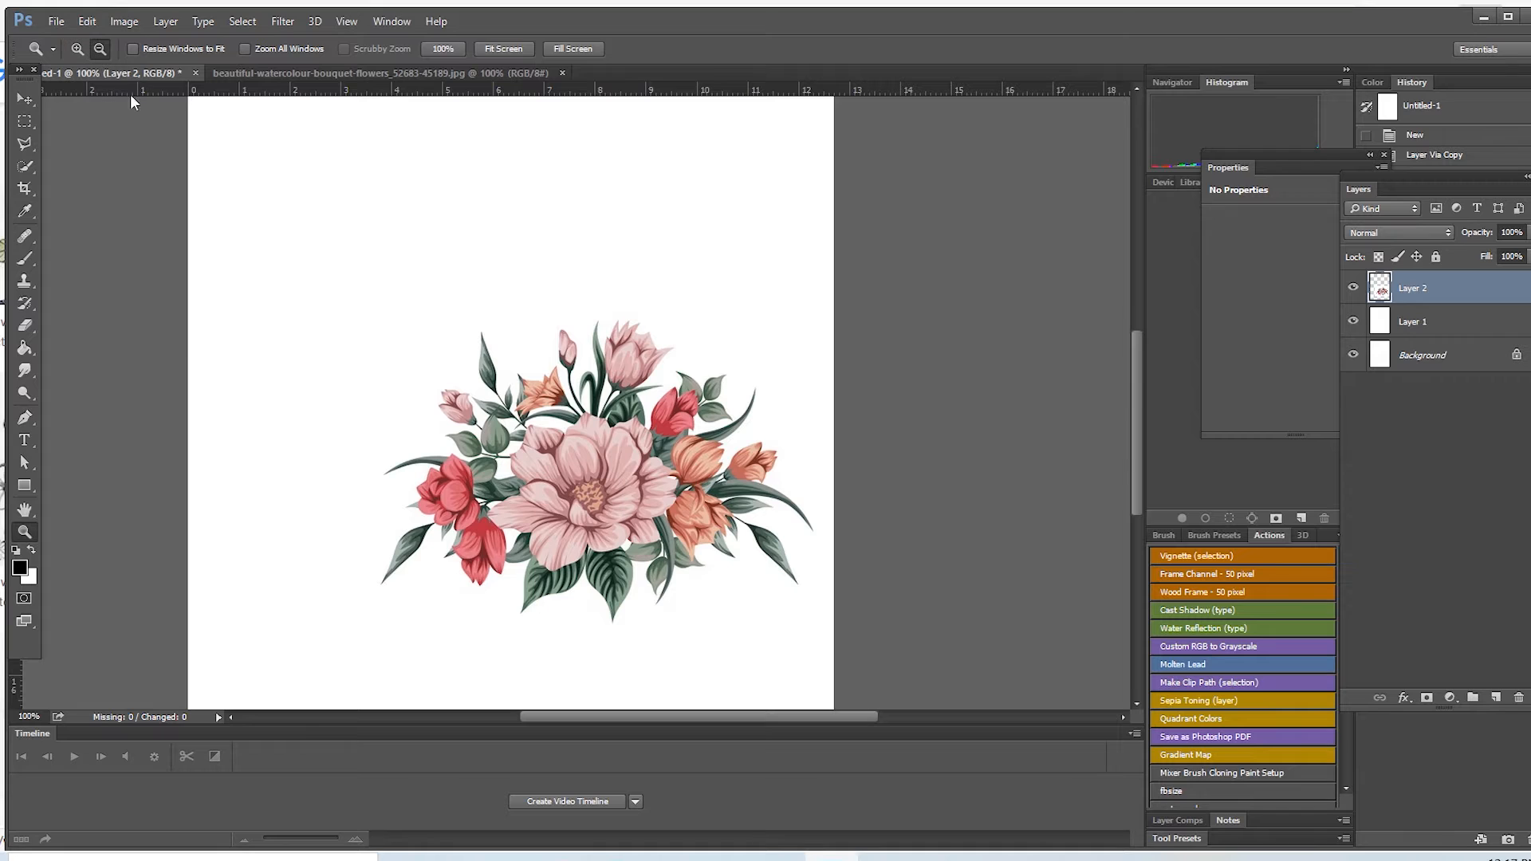
pyautogui.click(630, 471)
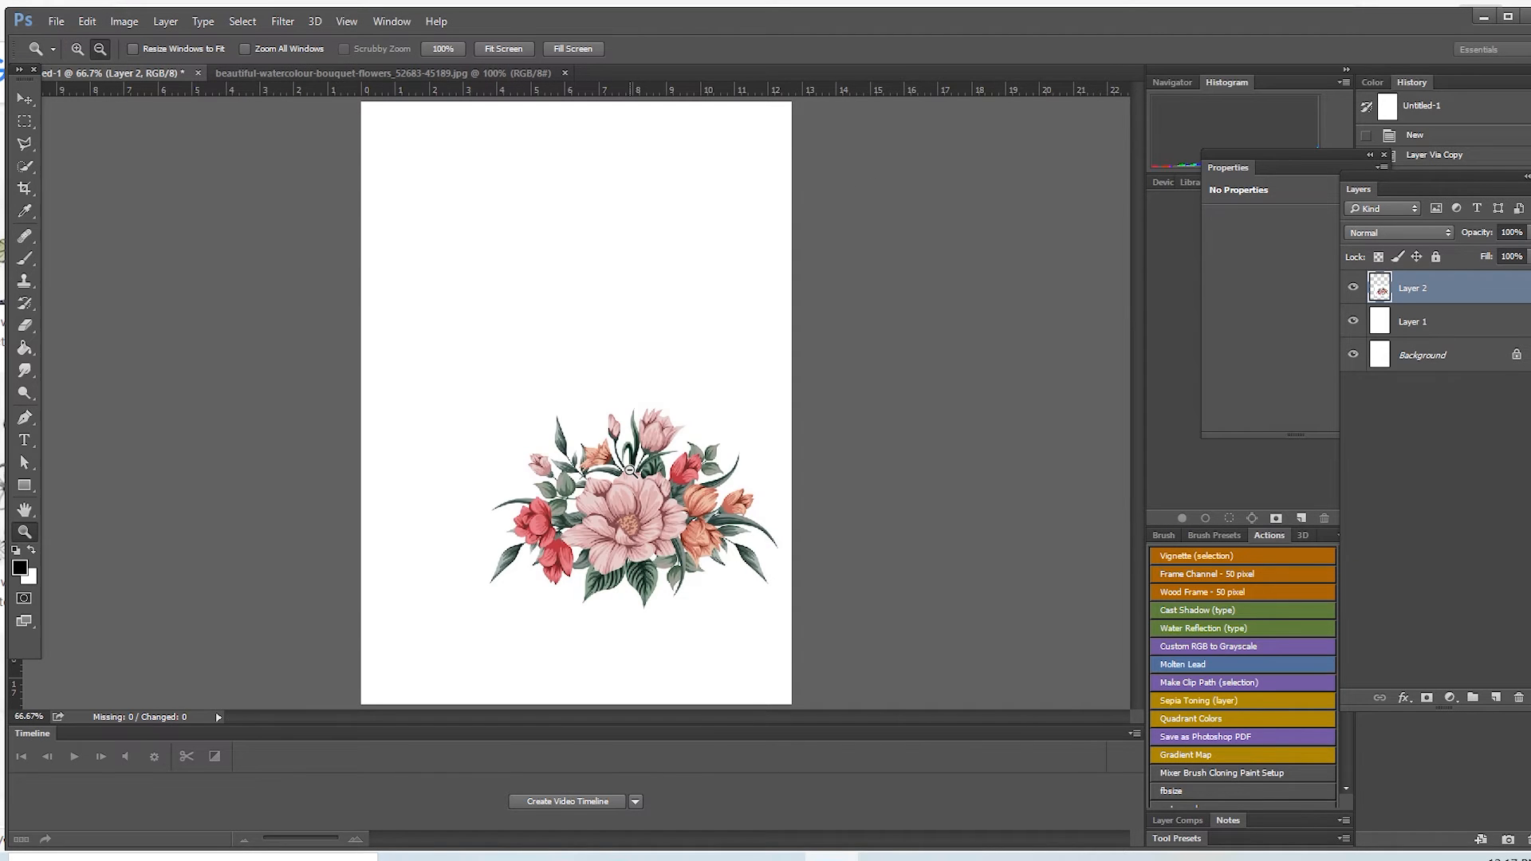
pyautogui.hotkey('ctrl', 't')
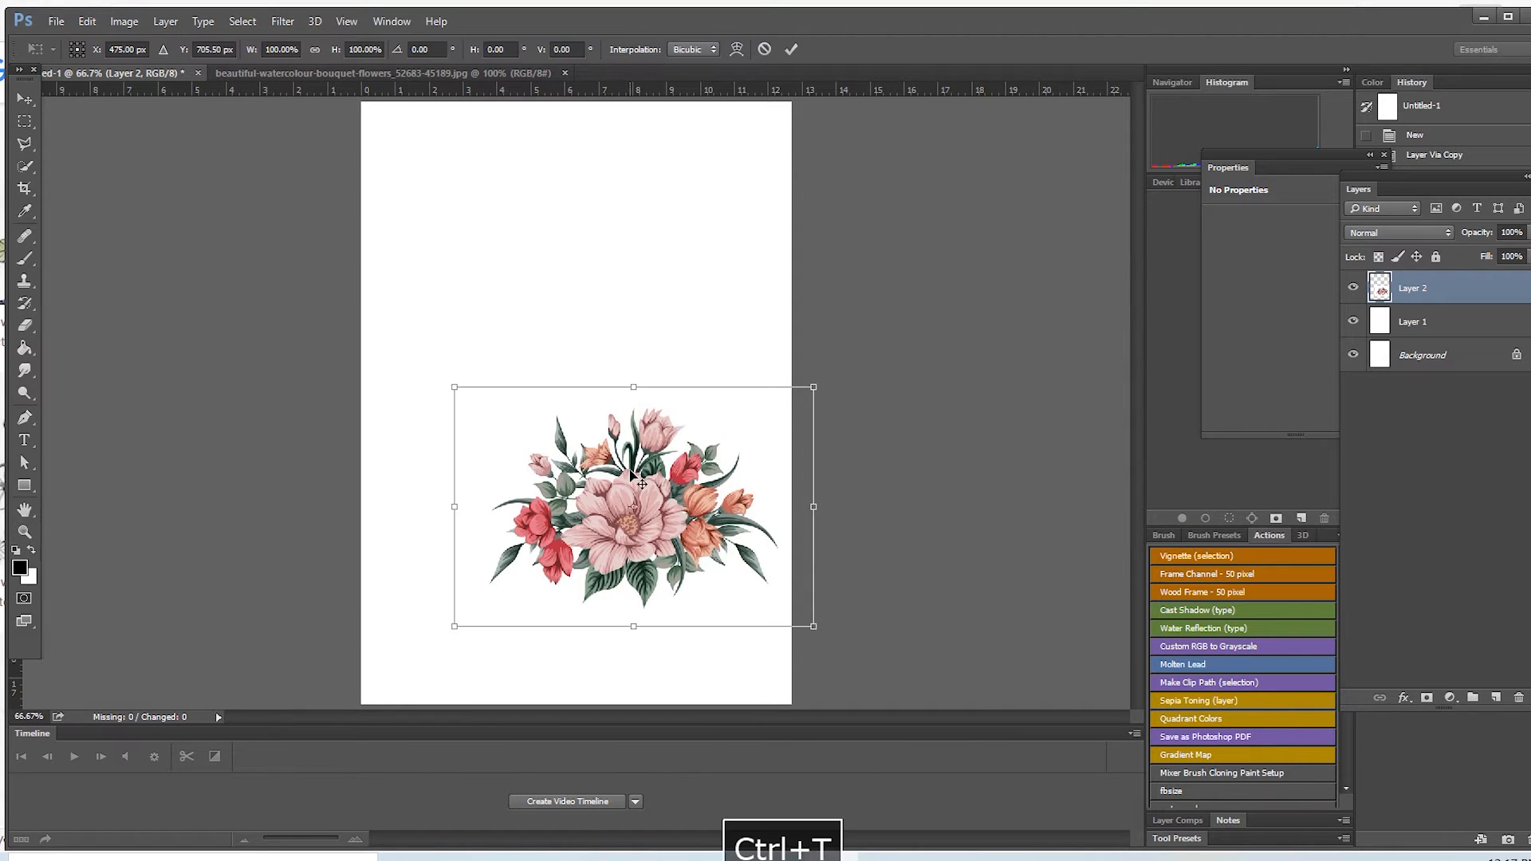
pyautogui.moveTo(821, 391); pyautogui.dragTo(614, 521)
pyautogui.moveTo(556, 581); pyautogui.dragTo(473, 188)
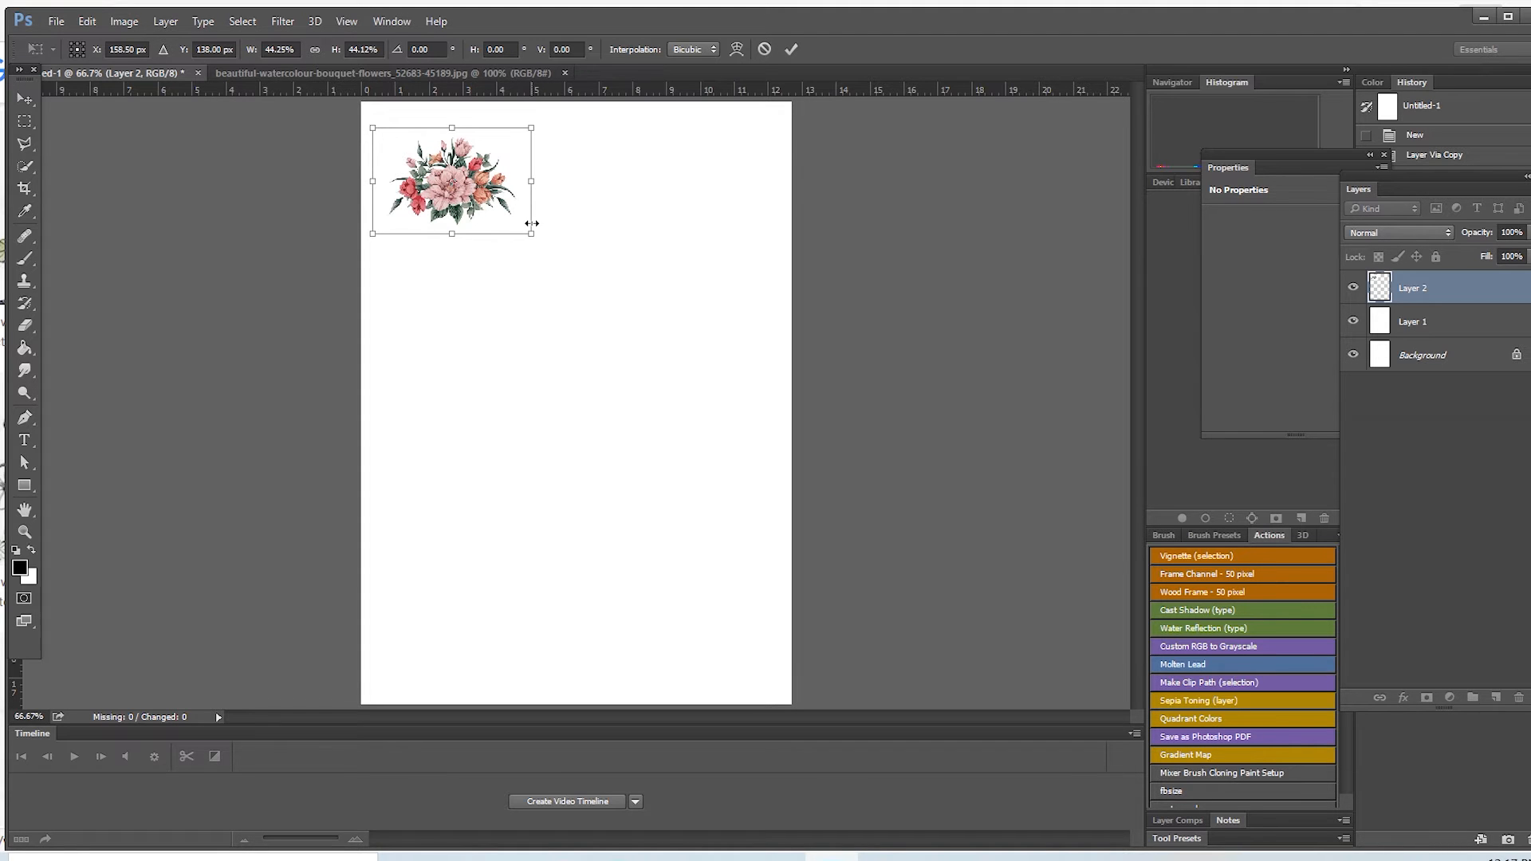
pyautogui.moveTo(526, 226); pyautogui.dragTo(489, 227)
pyautogui.moveTo(464, 171); pyautogui.dragTo(455, 615)
pyautogui.moveTo(500, 557); pyautogui.dragTo(369, 693)
pyautogui.moveTo(452, 625); pyautogui.dragTo(729, 588)
pyautogui.moveTo(587, 603); pyautogui.dragTo(532, 593)
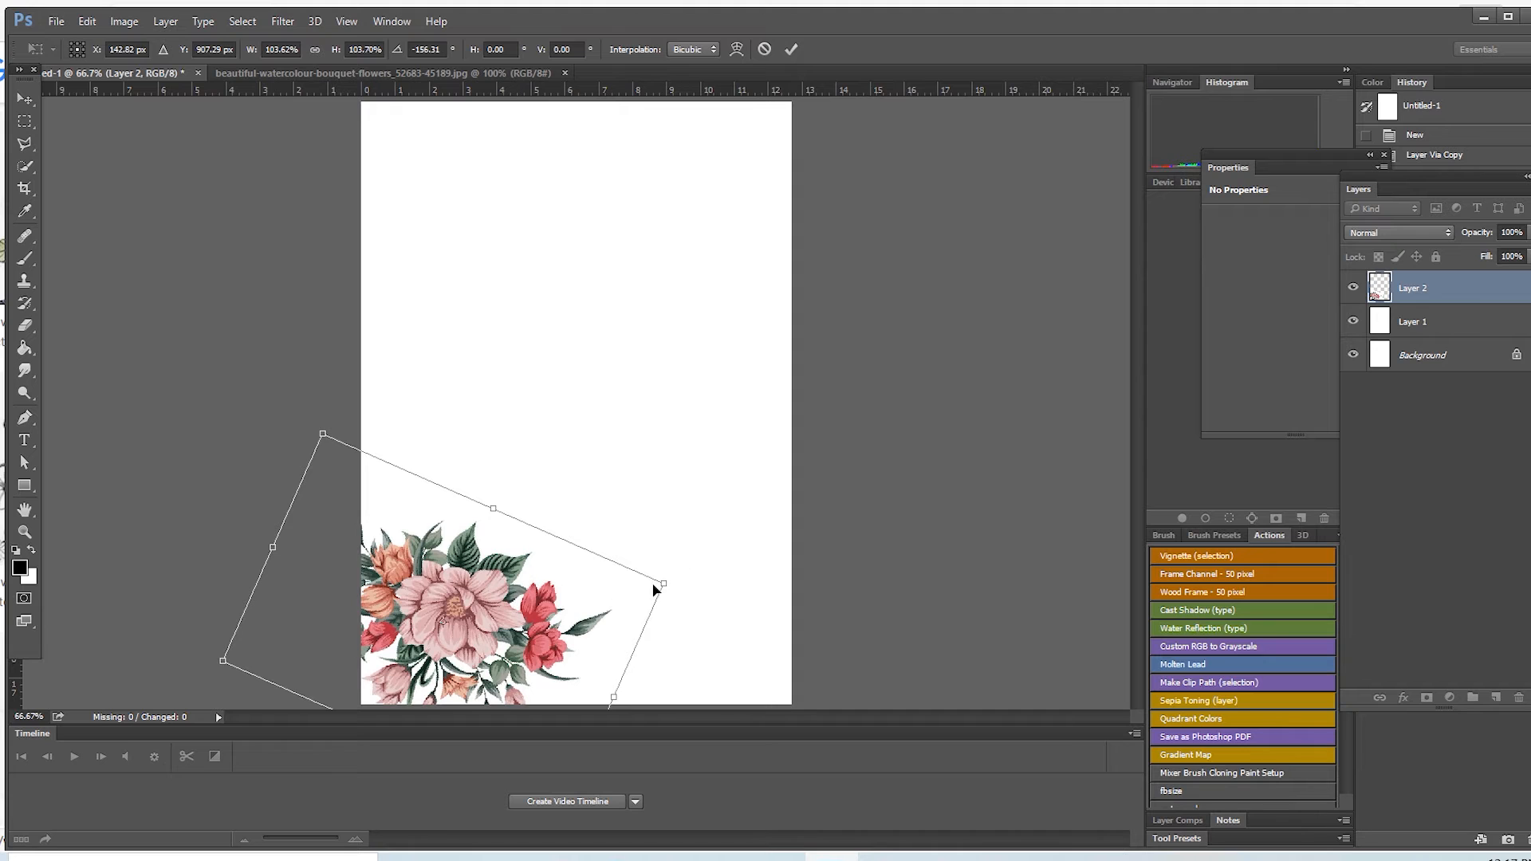
# Step: Refine the rotated bouquet's size and position so it fills the page's bottom-left corner, and apply the transform
pyautogui.moveTo(653, 586); pyautogui.dragTo(620, 606)
pyautogui.moveTo(503, 603); pyautogui.dragTo(539, 618)
pyautogui.moveTo(650, 606); pyautogui.dragTo(534, 633)
pyautogui.moveTo(352, 546); pyautogui.dragTo(322, 497)
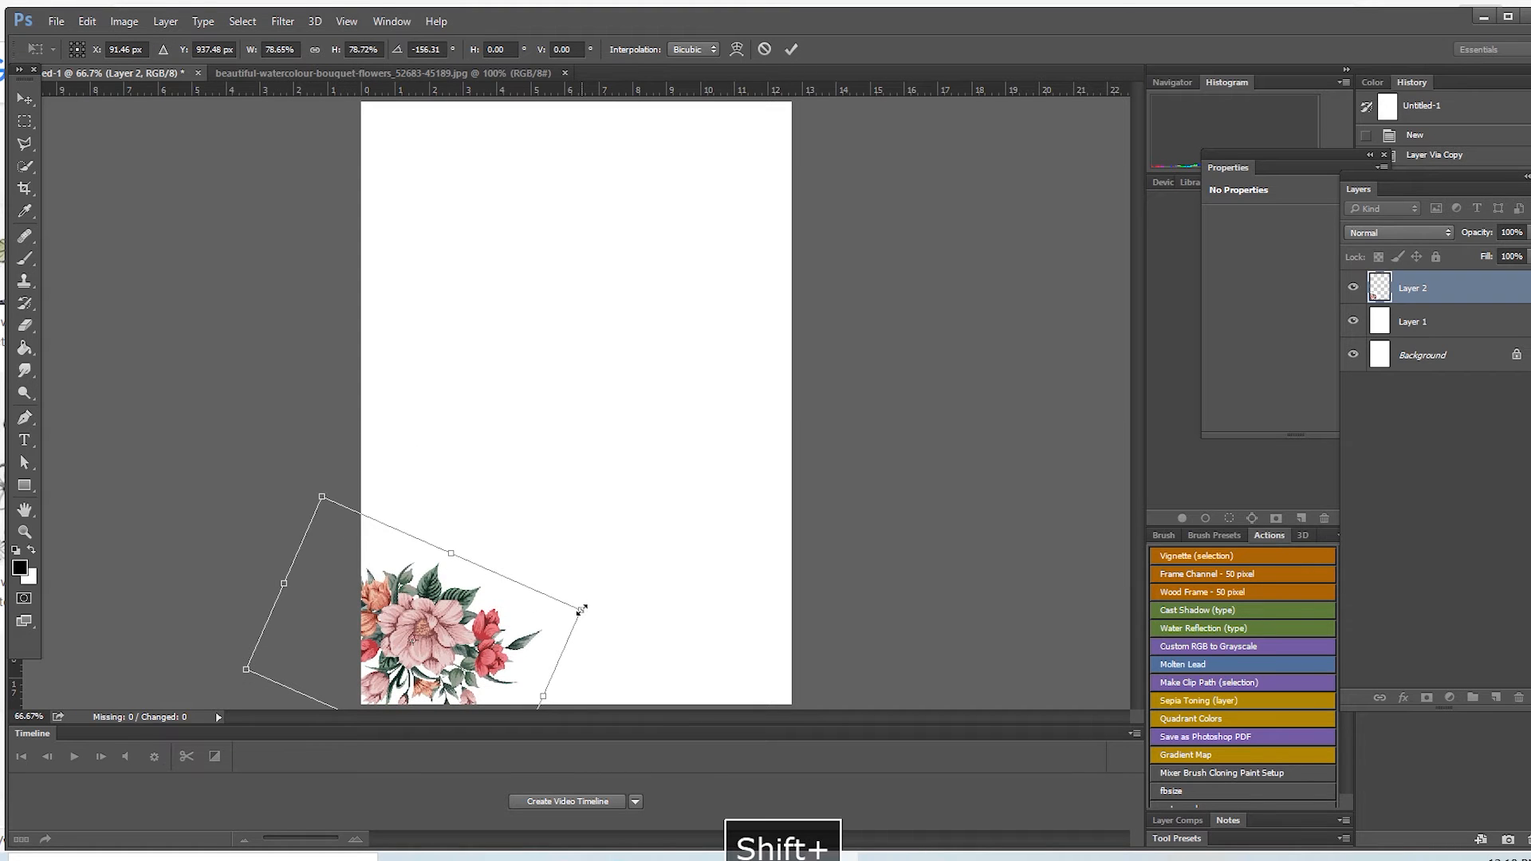
pyautogui.moveTo(581, 609); pyautogui.dragTo(662, 595)
pyautogui.moveTo(569, 616)
pyautogui.mouseDown()
pyautogui.moveTo(522, 652)
pyautogui.moveTo(614, 530)
pyautogui.moveTo(559, 636)
pyautogui.mouseUp()
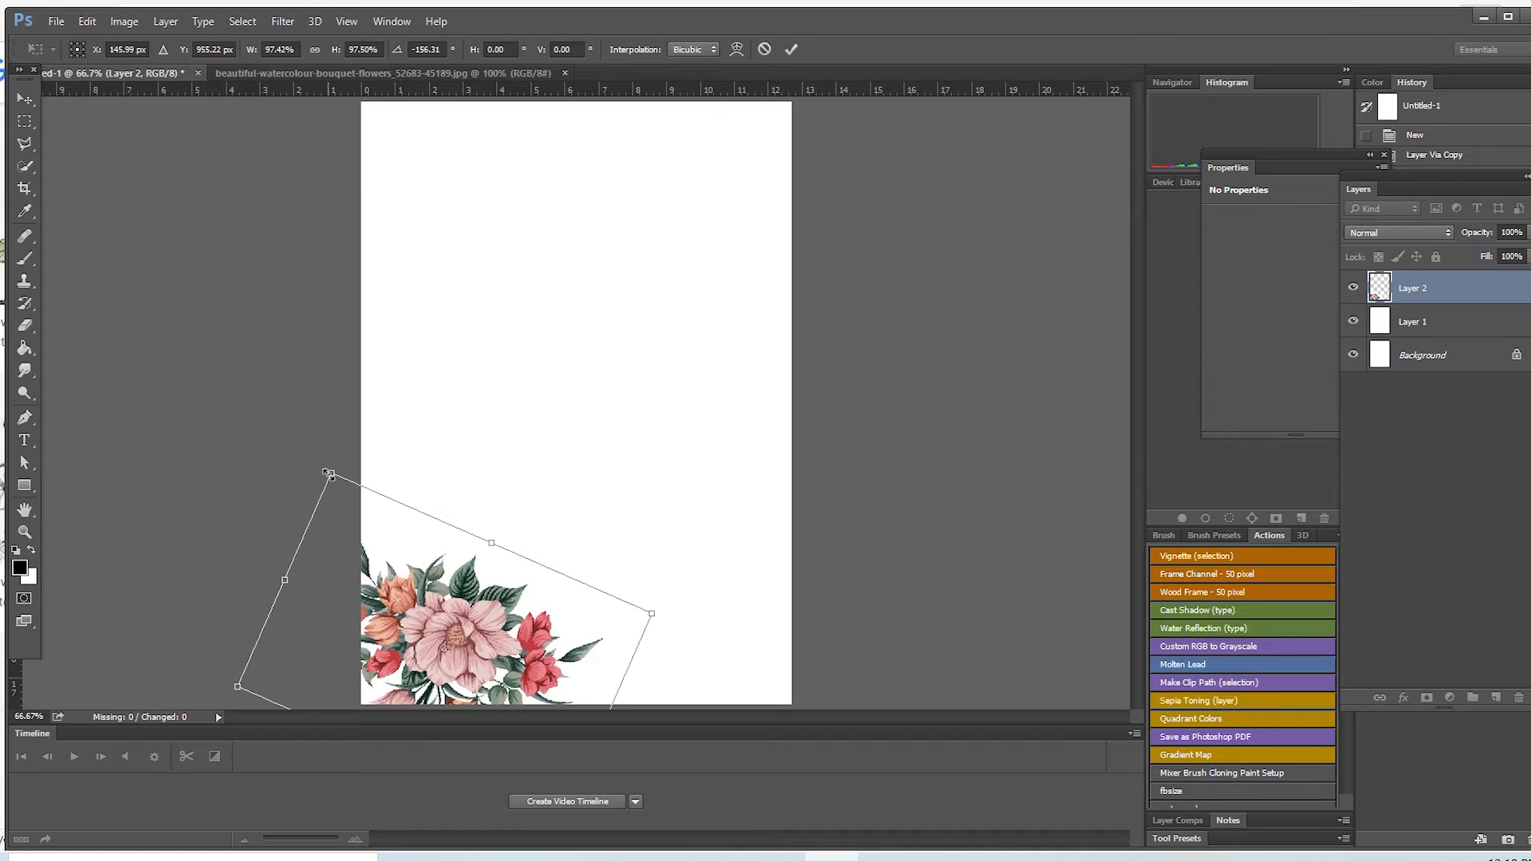
pyautogui.moveTo(329, 474); pyautogui.dragTo(394, 541)
pyautogui.moveTo(472, 639); pyautogui.dragTo(446, 597)
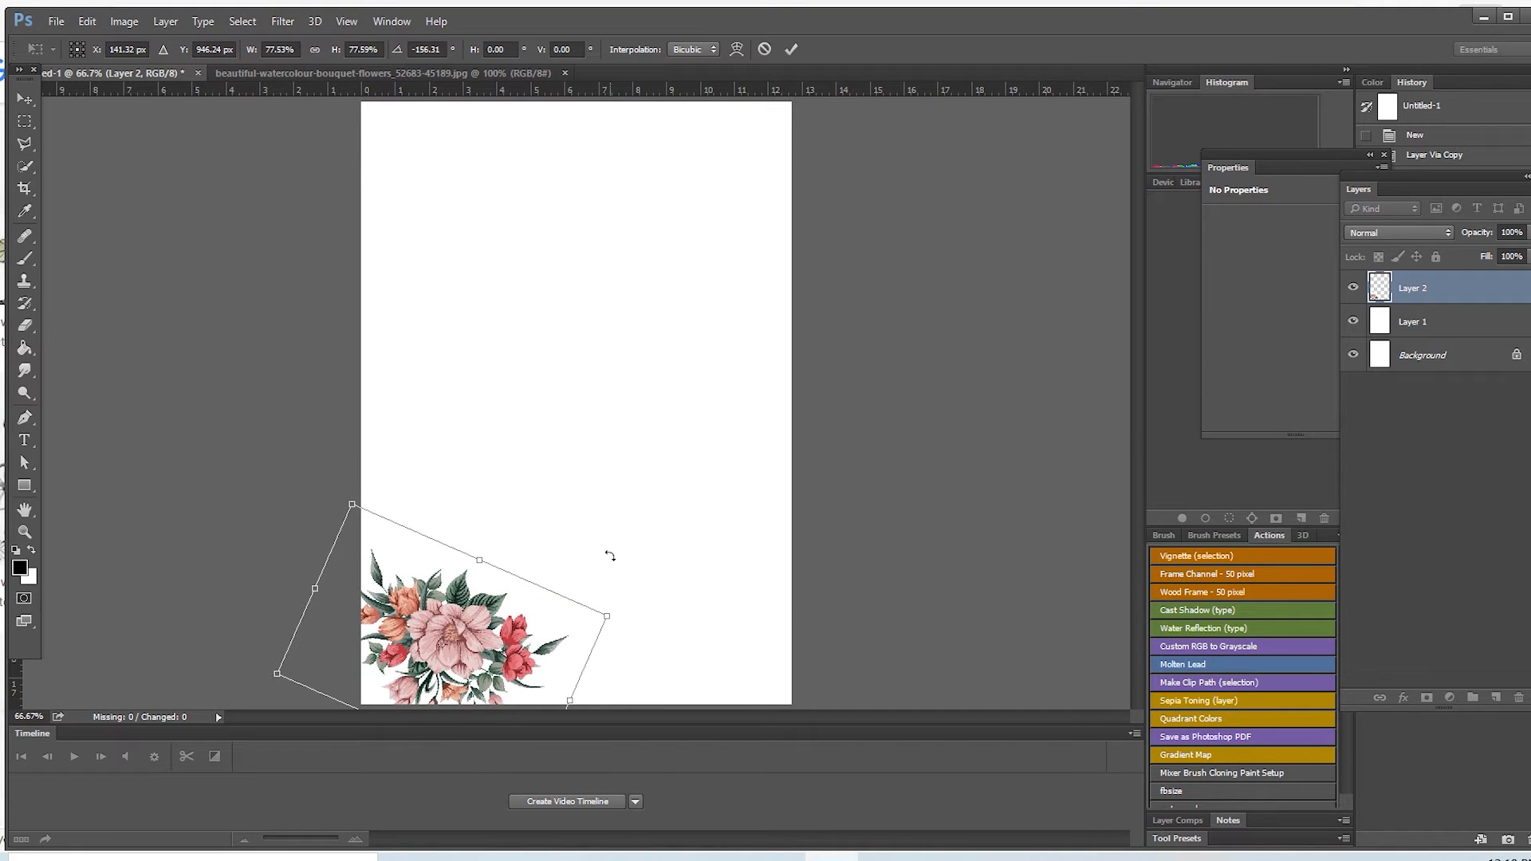
pyautogui.keyDown('shift'); pyautogui.moveTo(604, 615); pyautogui.dragTo(573, 625); pyautogui.keyUp('shift')
pyautogui.click(793, 50)
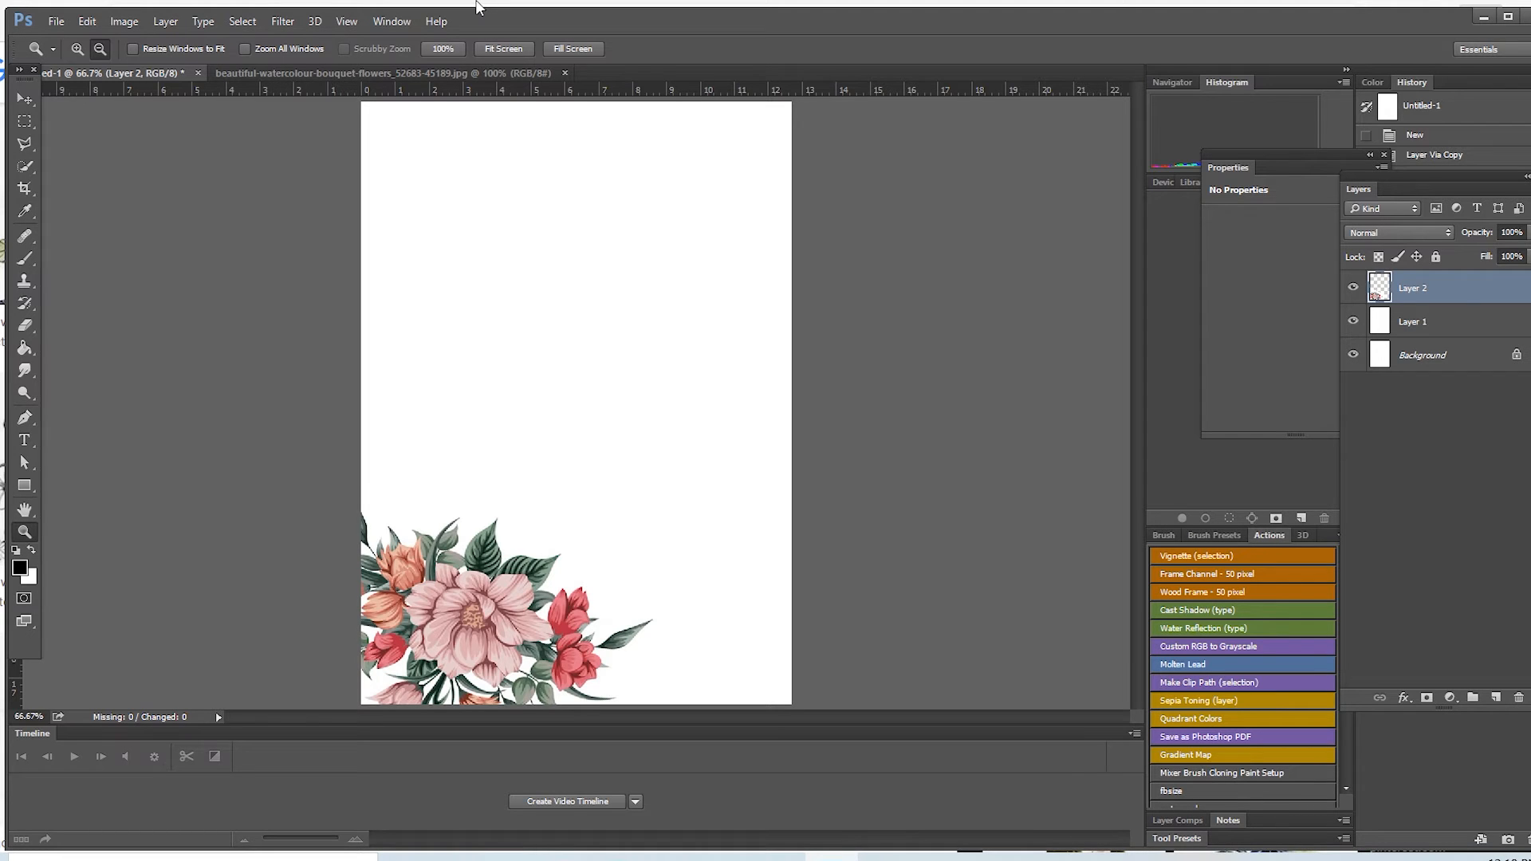
# Step: Scale the bottom-left bouquet proportionally to about 73% and reposition it against the page corner
pyautogui.click(24, 98)
pyautogui.moveTo(515, 581); pyautogui.dragTo(534, 553)
pyautogui.moveTo(726, 387); pyautogui.dragTo(583, 504)
pyautogui.moveTo(506, 583); pyautogui.dragTo(481, 553)
pyautogui.click(791, 48)
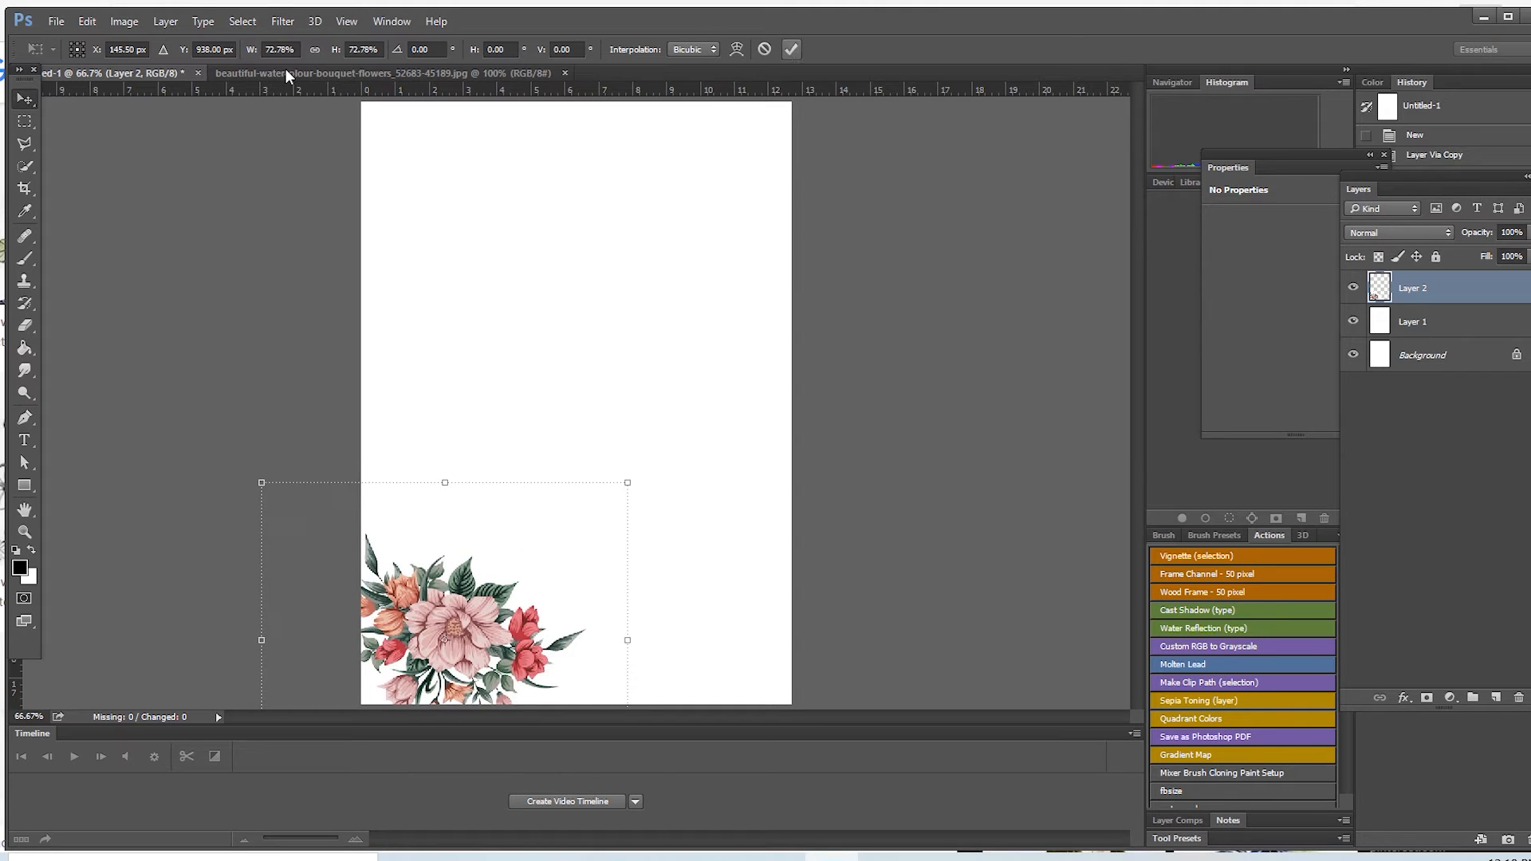
# Step: Duplicate the bouquet, rotate the copy about 156°, scale it to about 52%, and place it in the page's top-left corner
pyautogui.moveTo(477, 561); pyautogui.dragTo(544, 276)
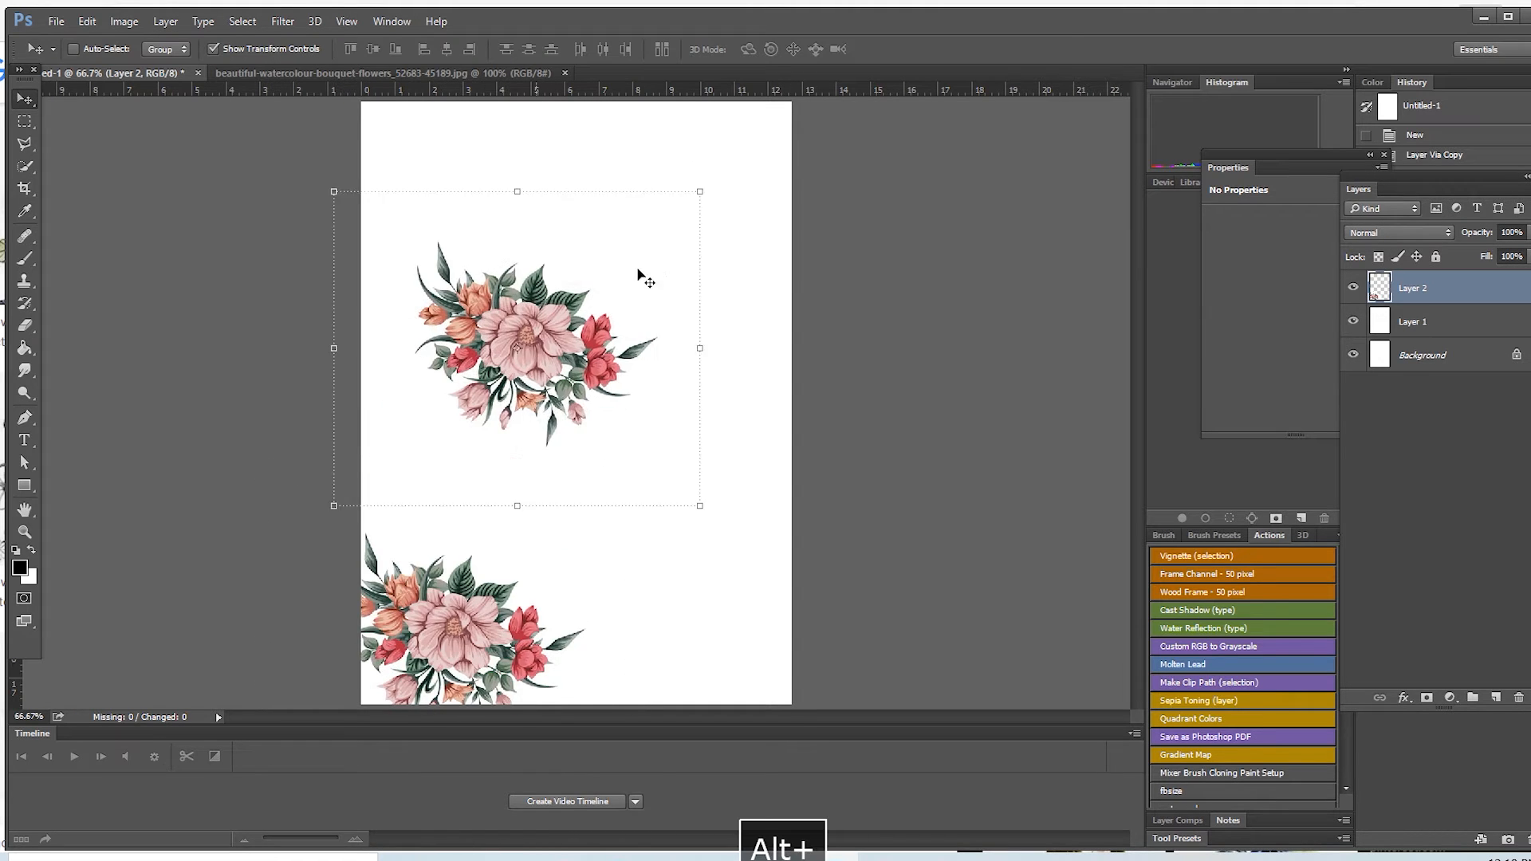
pyautogui.moveTo(712, 179); pyautogui.dragTo(451, 489)
pyautogui.moveTo(463, 390); pyautogui.dragTo(419, 244)
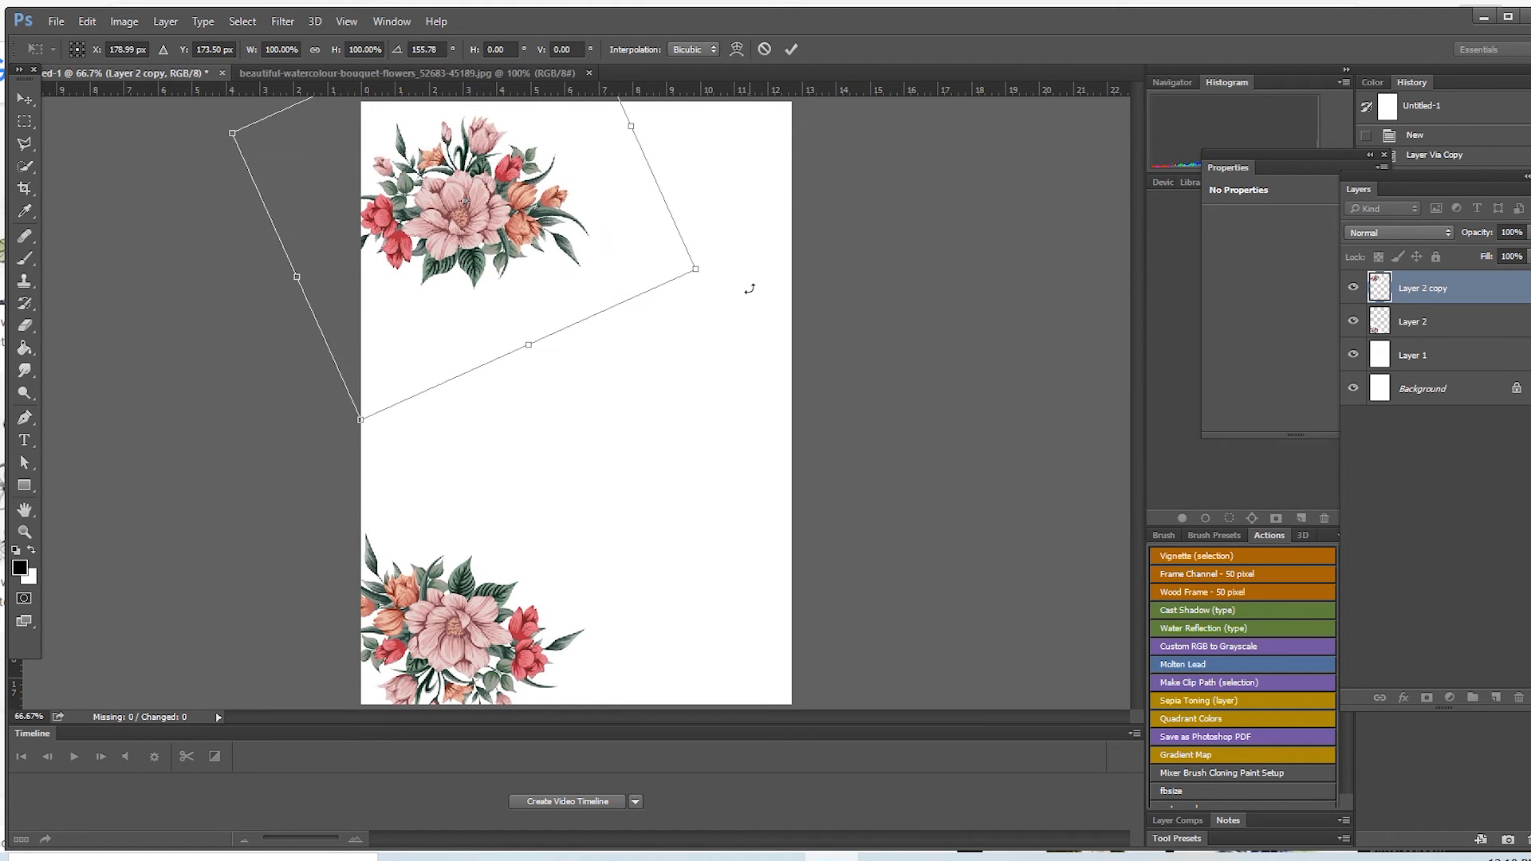
pyautogui.moveTo(694, 271); pyautogui.dragTo(443, 140)
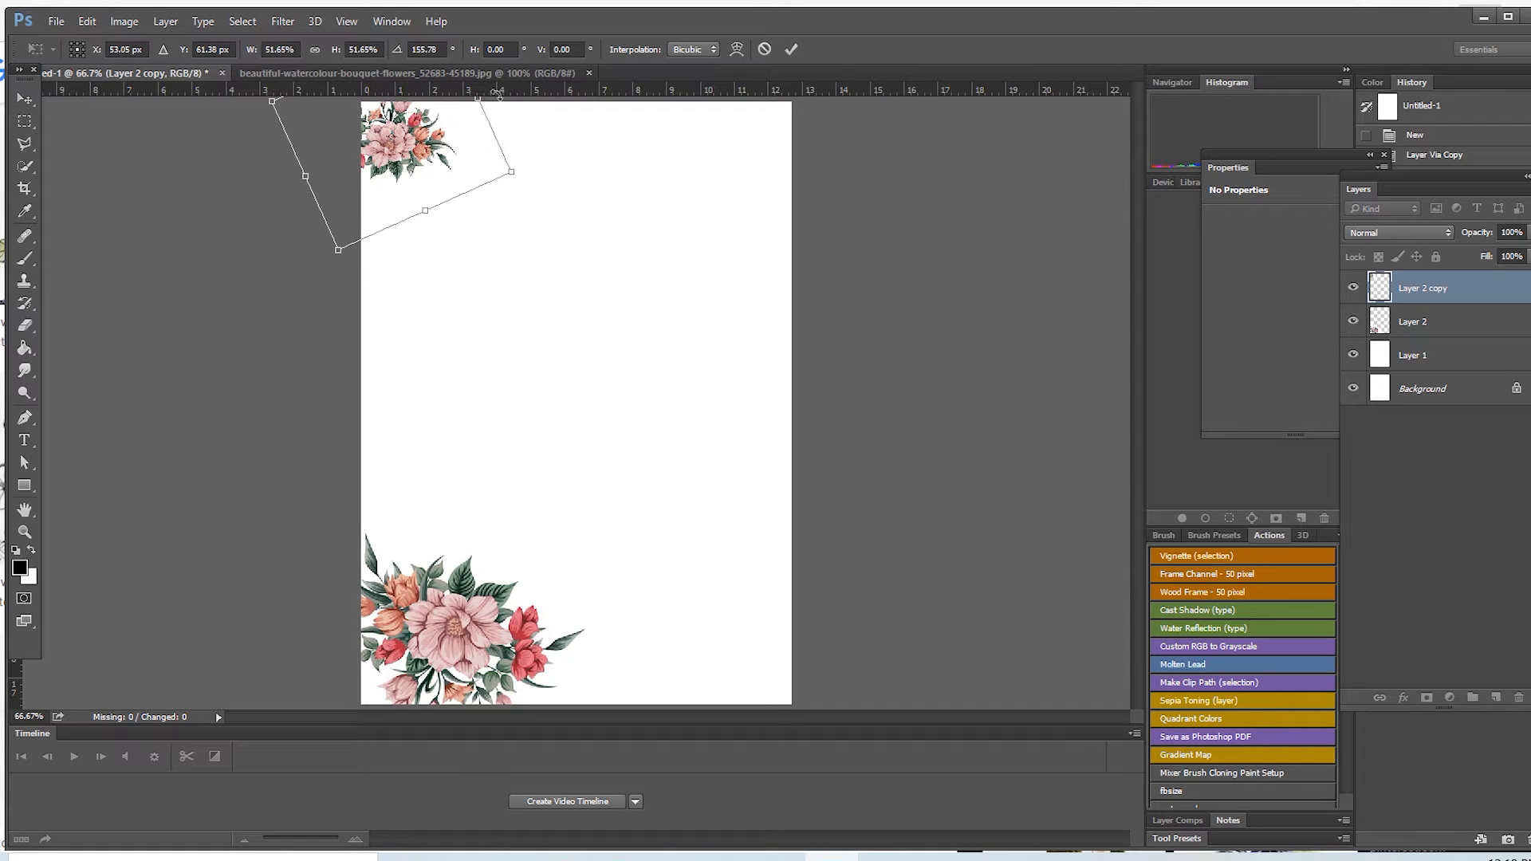
pyautogui.click(791, 48)
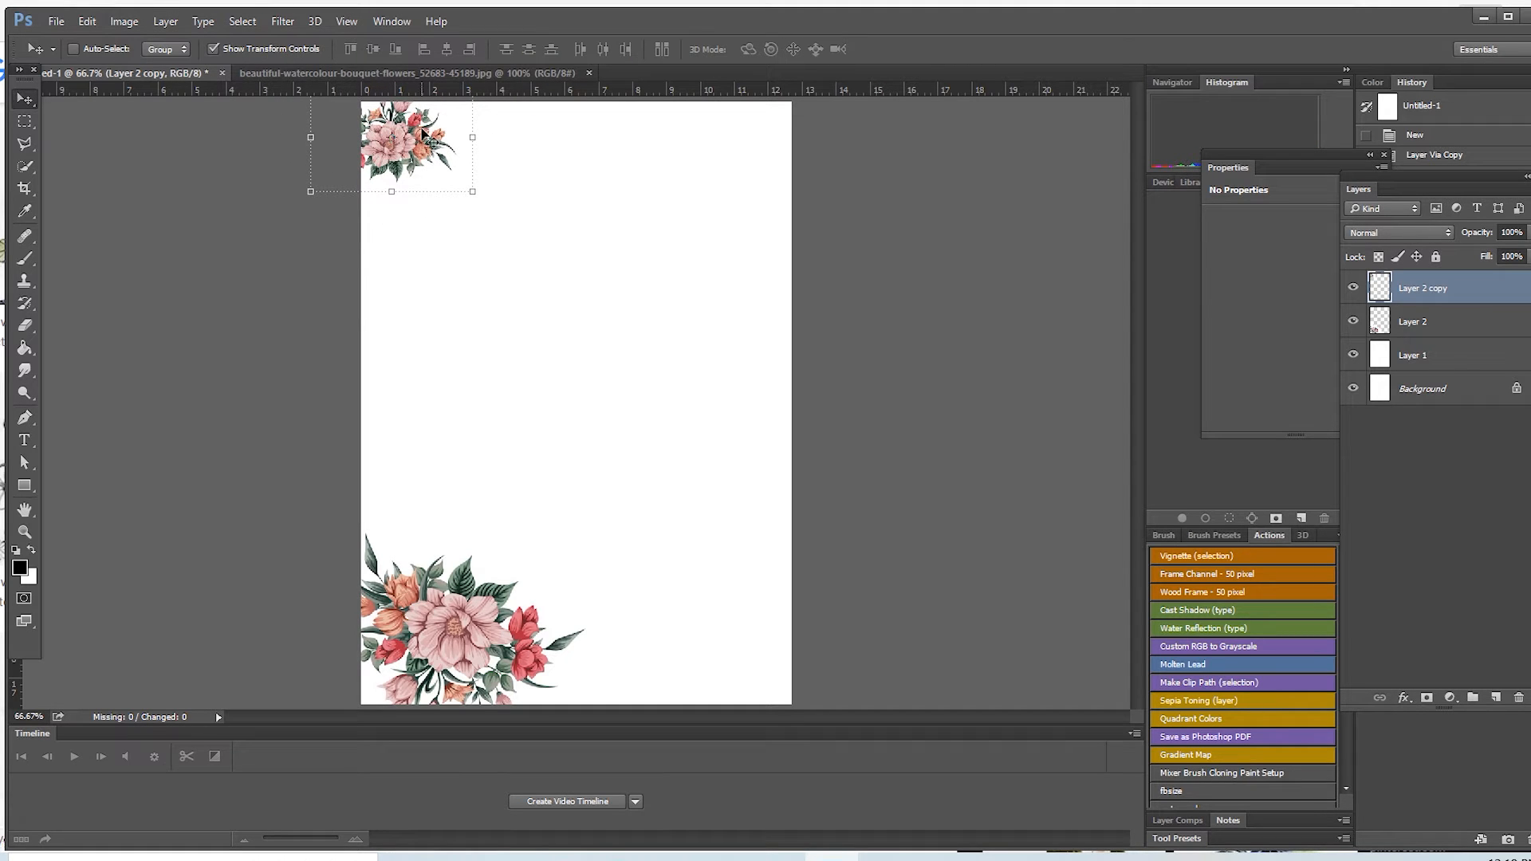
pyautogui.moveTo(431, 137)
pyautogui.mouseDown()
pyautogui.moveTo(693, 148)
pyautogui.moveTo(432, 137)
pyautogui.mouseUp()
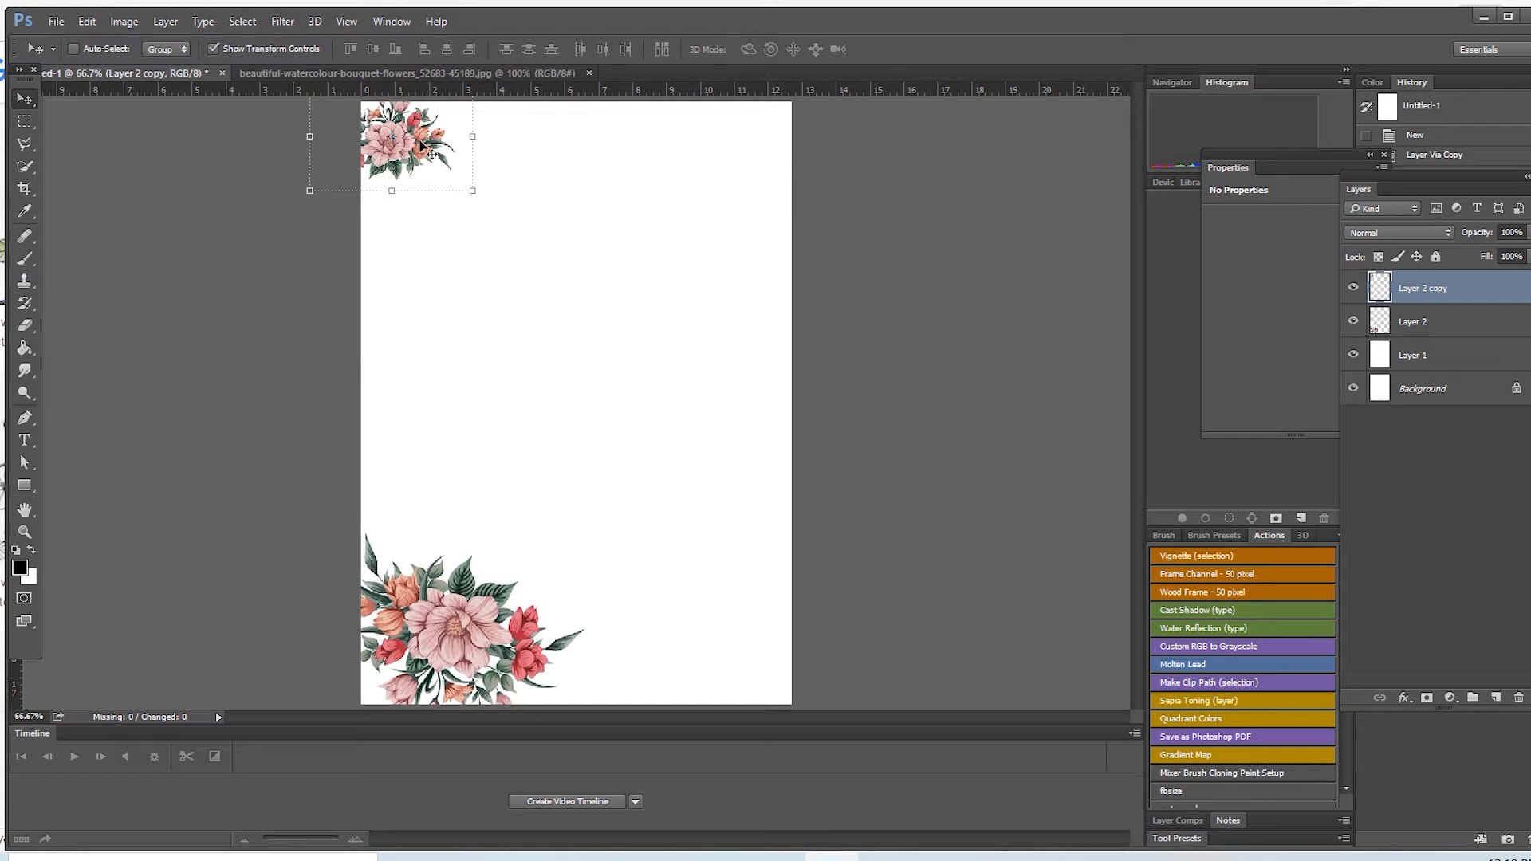
# Step: Duplicate the small bouquet into the page's top-right corner, enlarging the copy to about 159% and rotating it about 30°
pyautogui.keyDown('alt'); pyautogui.moveTo(425, 149); pyautogui.dragTo(779, 151); pyautogui.keyUp('alt')
pyautogui.moveTo(795, 221); pyautogui.dragTo(844, 324)
pyautogui.moveTo(740, 169); pyautogui.dragTo(780, 114)
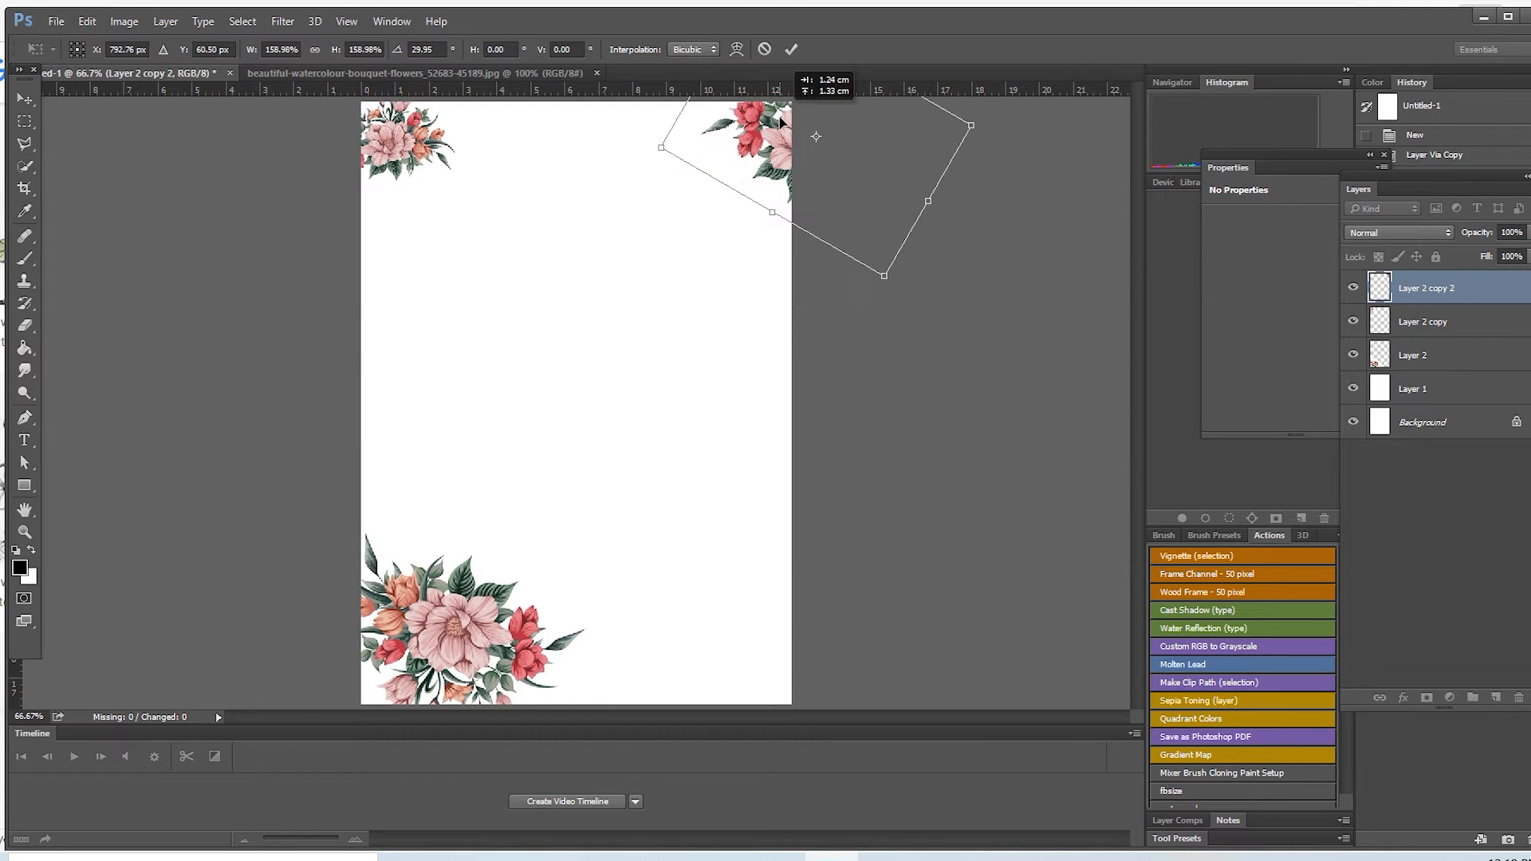
pyautogui.click(791, 49)
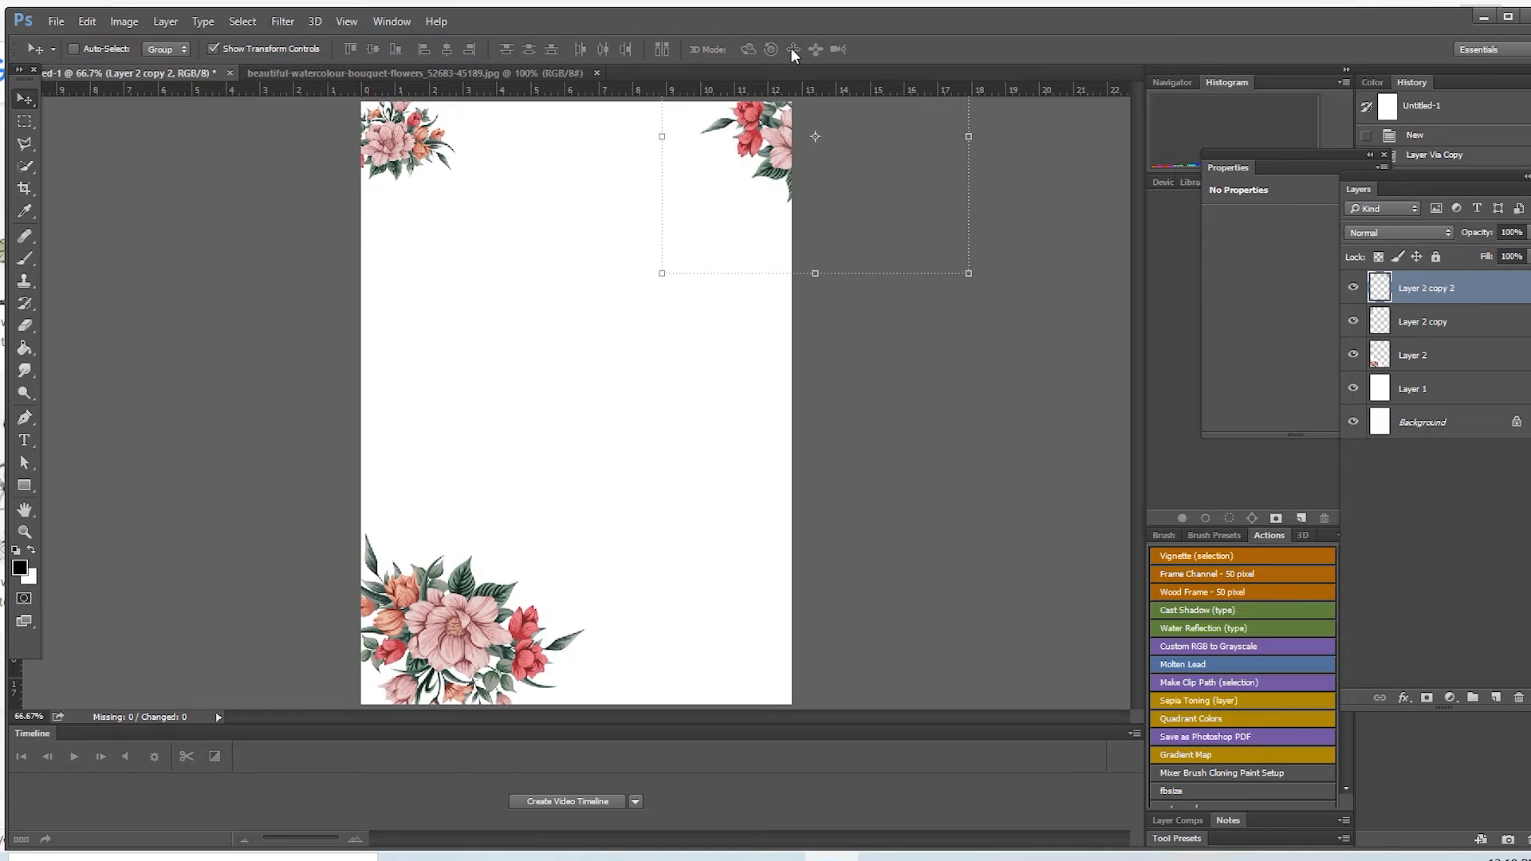
# Step: Enlarge the top-left bouquet on Layer 2 copy to about 136% and shift it up against the page's top edge
pyautogui.click(1438, 324)
pyautogui.moveTo(474, 190); pyautogui.dragTo(477, 134)
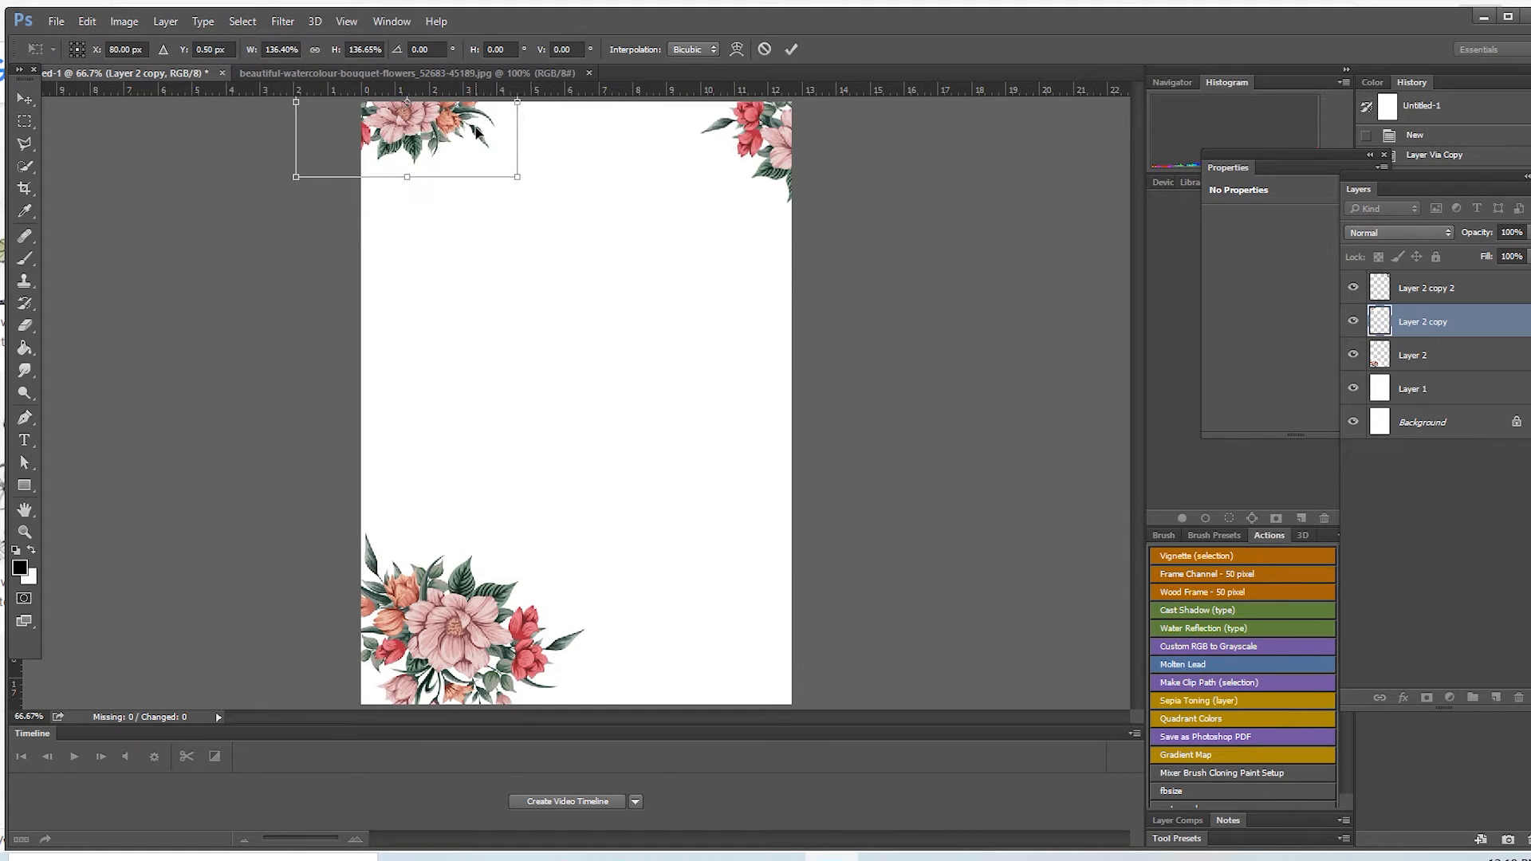
pyautogui.click(792, 50)
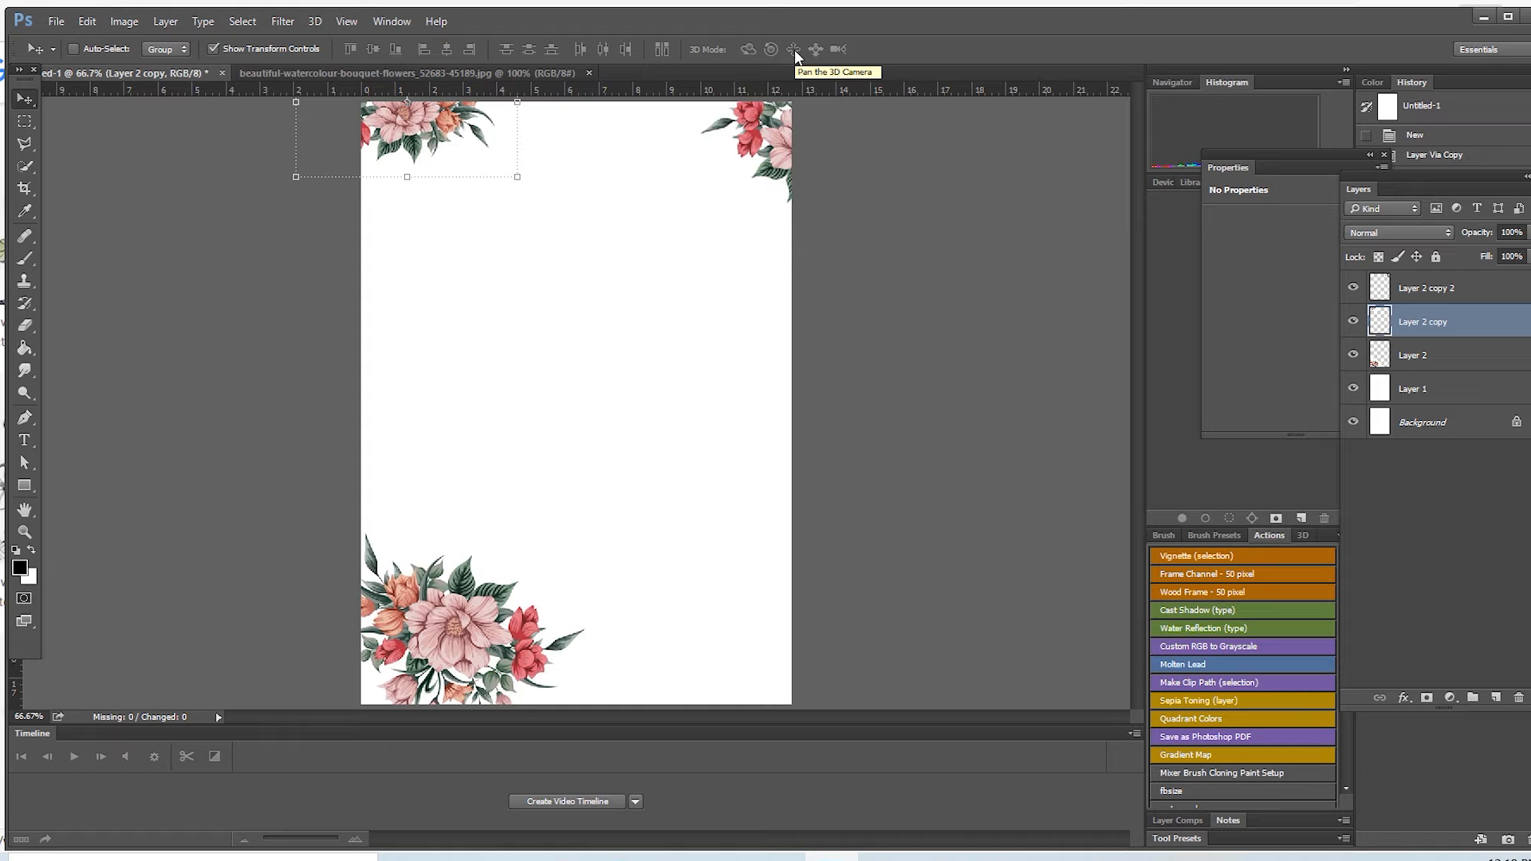
# Step: Rework the bouquet on Layer 2 copy: enlarge it to about 146%, rotate it about -143°, and place it in the page's top-left corner
pyautogui.click(1447, 293)
pyautogui.click(1426, 331)
pyautogui.moveTo(451, 150); pyautogui.dragTo(488, 200)
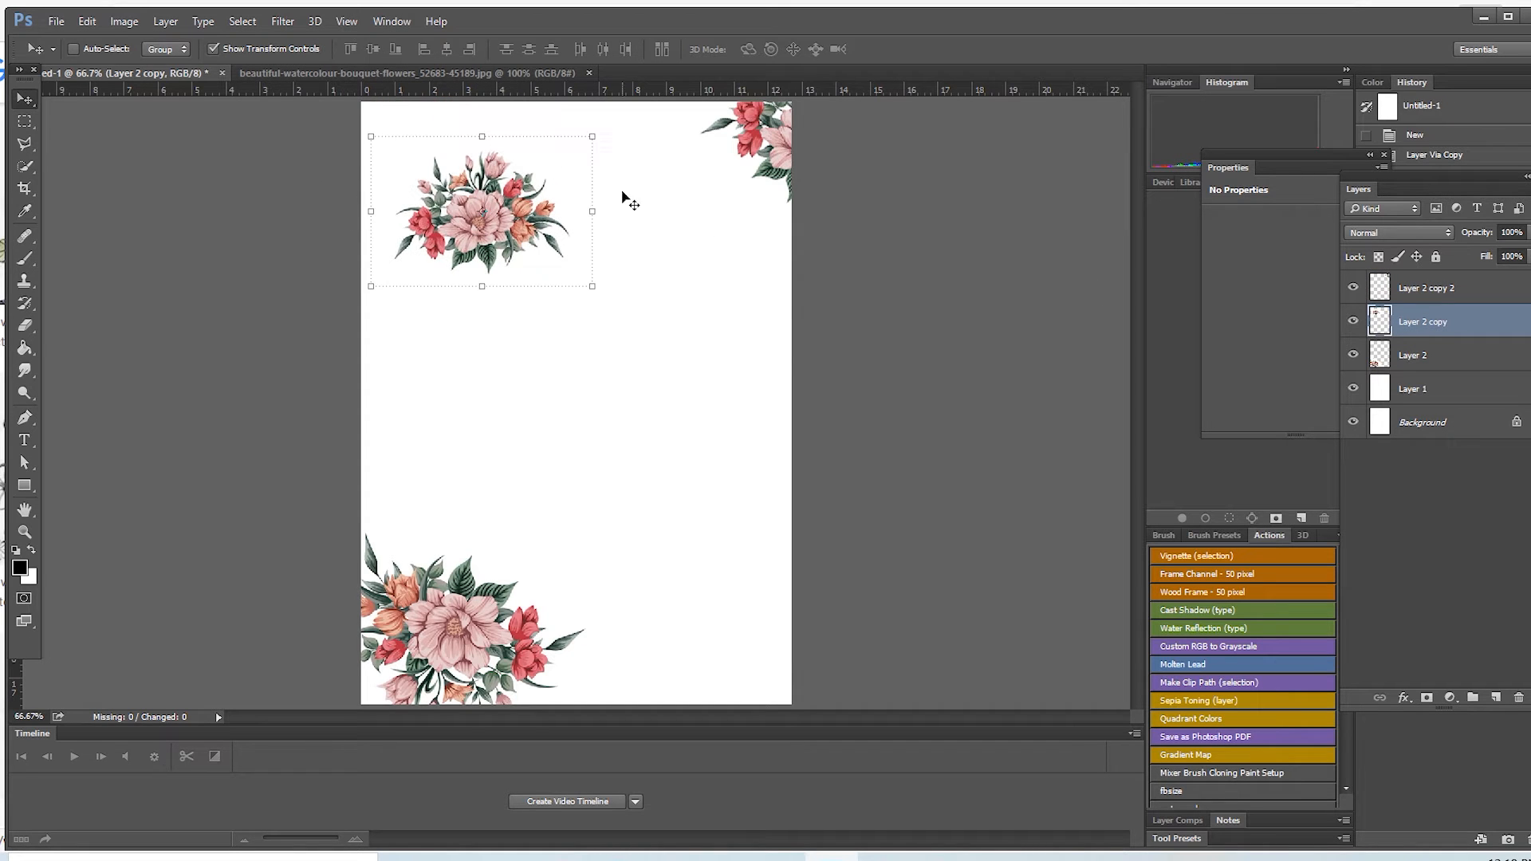
pyautogui.moveTo(592, 119); pyautogui.dragTo(301, 236)
pyautogui.moveTo(477, 217); pyautogui.dragTo(303, 123)
pyautogui.moveTo(569, 240); pyautogui.dragTo(482, 159)
pyautogui.moveTo(468, 244); pyautogui.dragTo(383, 201)
pyautogui.moveTo(619, 171); pyautogui.dragTo(612, 255)
pyautogui.moveTo(396, 181); pyautogui.dragTo(383, 120)
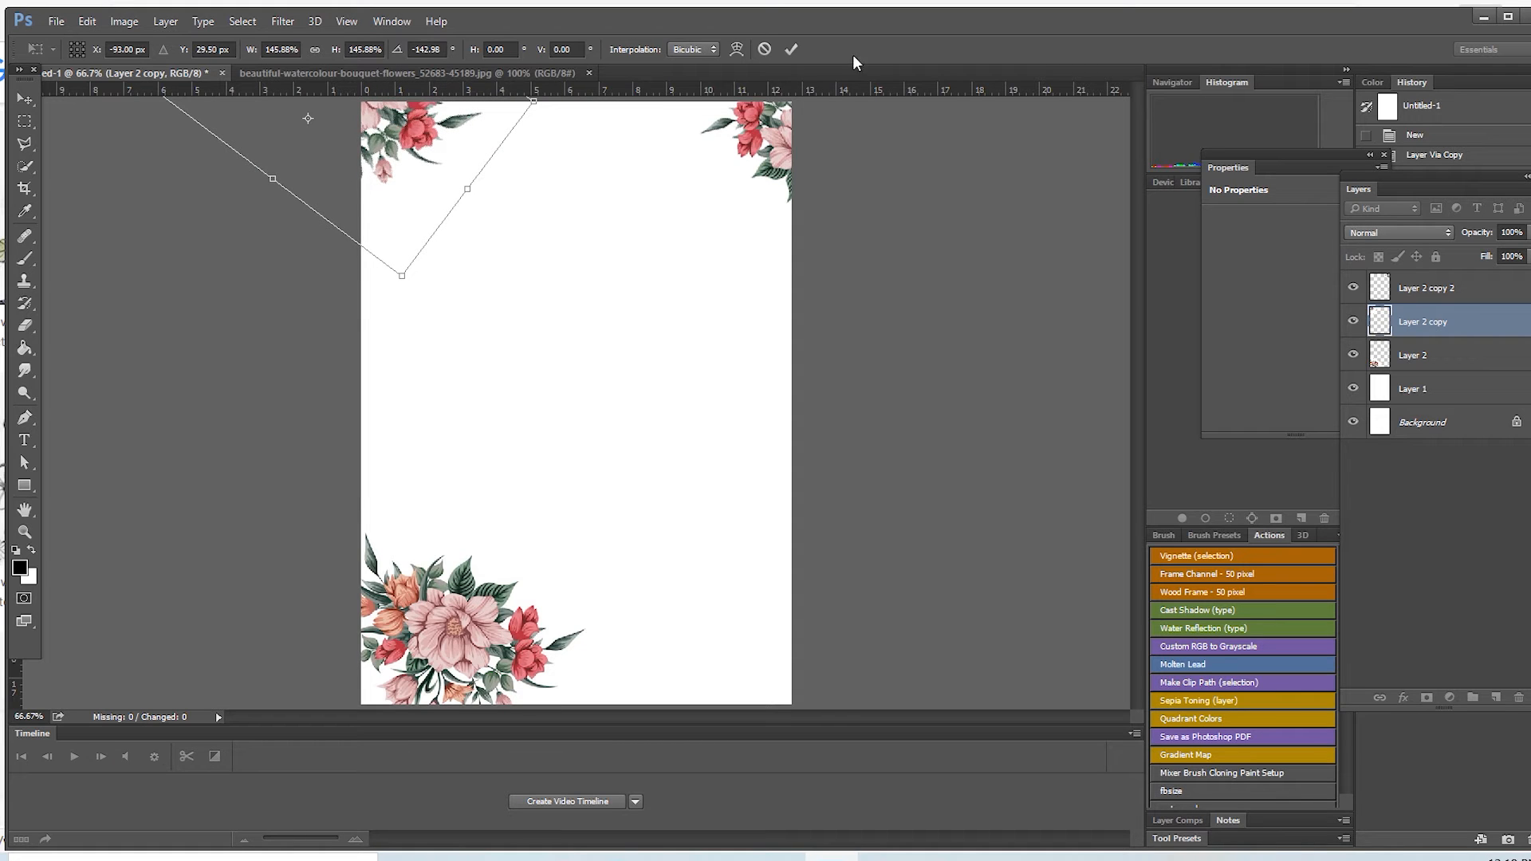
pyautogui.click(791, 50)
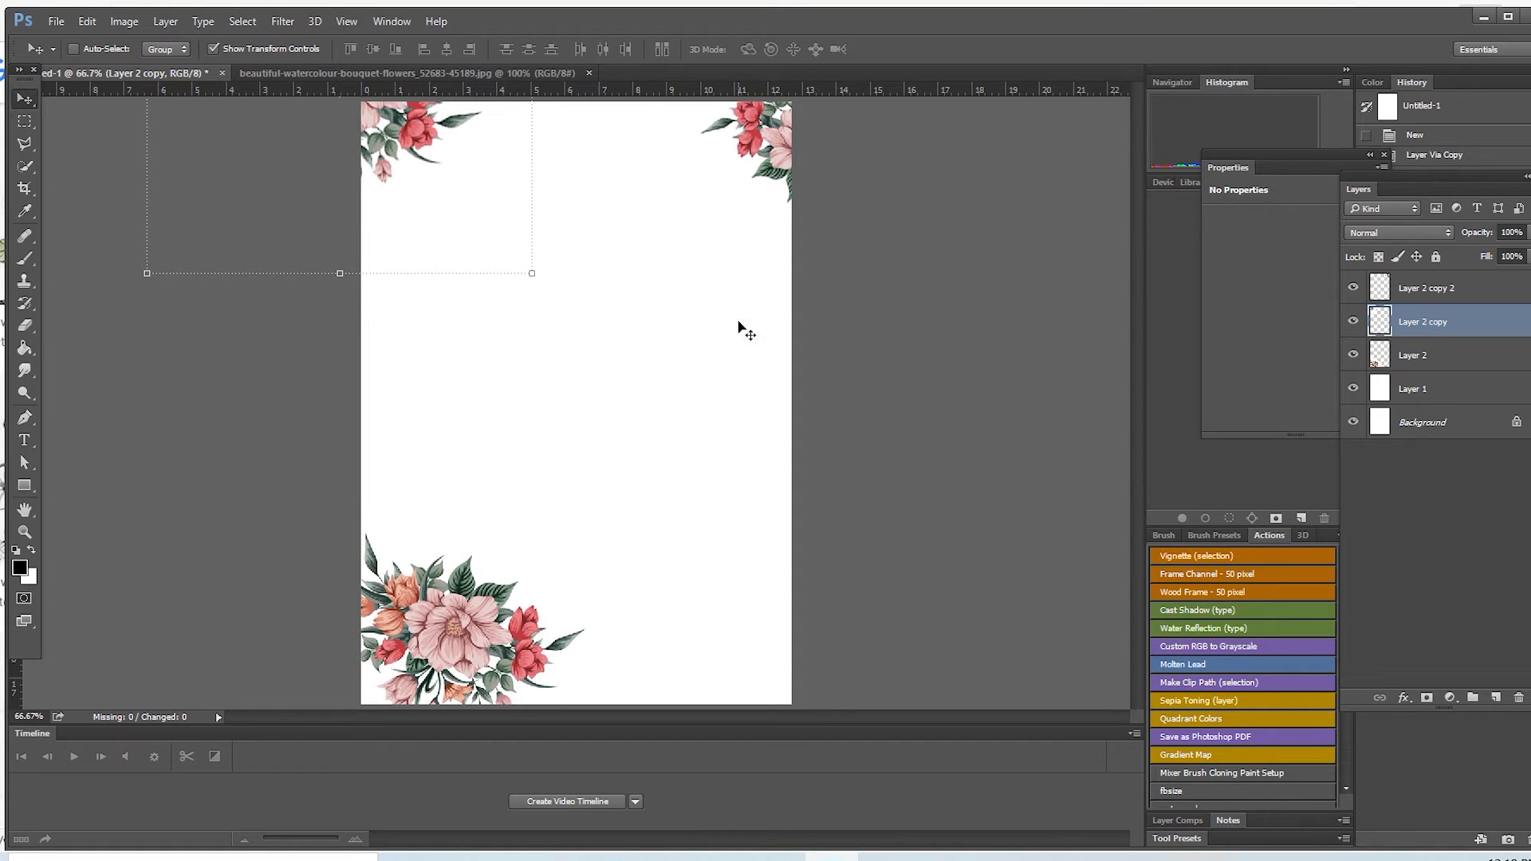
# Step: Add a centred Arial Black text with the first partner's first name in the upper page area and enlarge it to about 74 pt
pyautogui.click(24, 440)
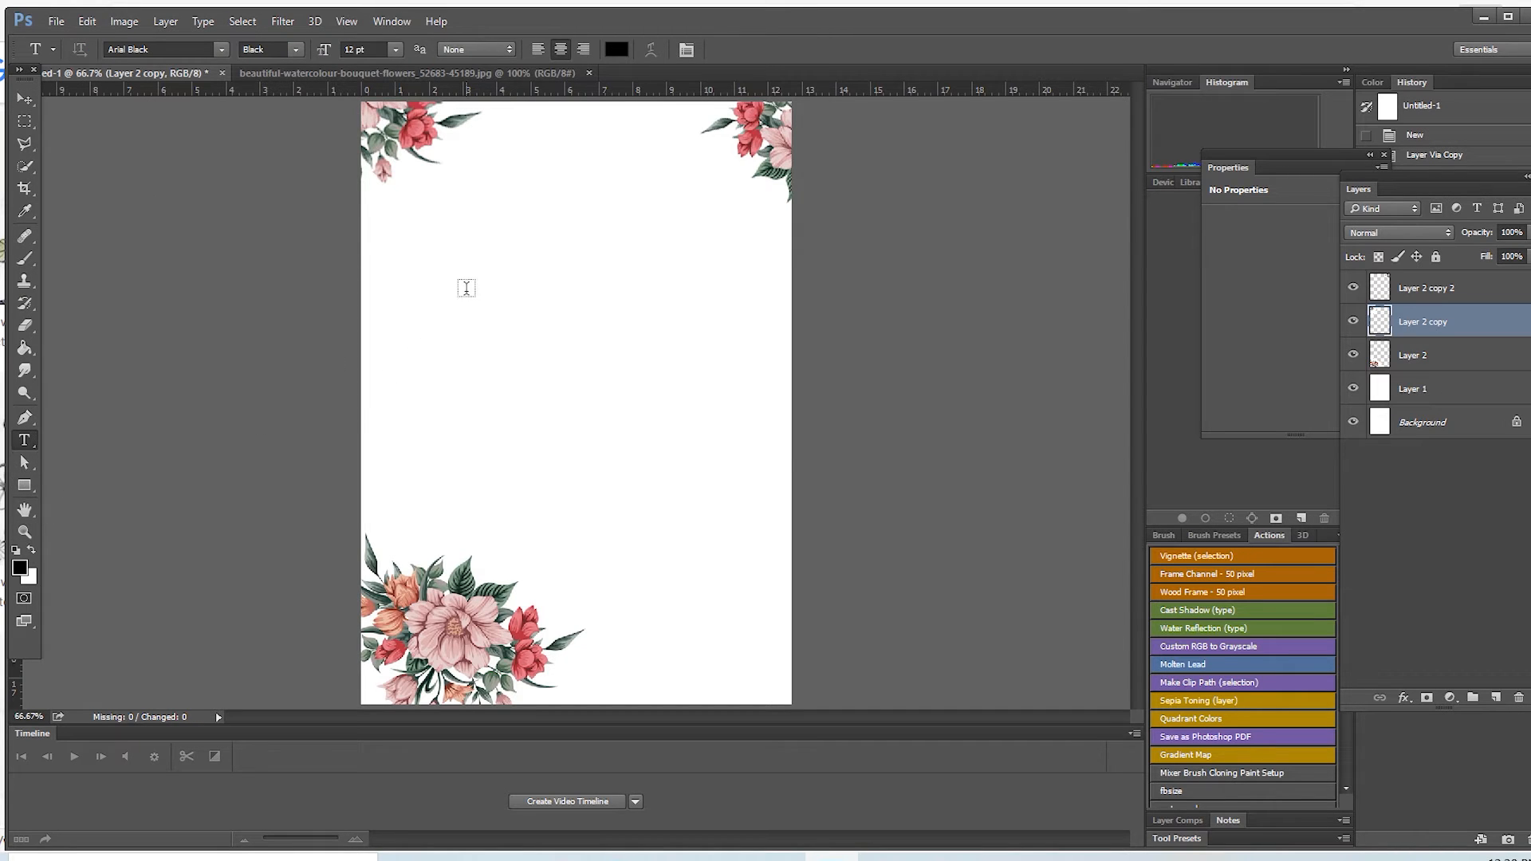
pyautogui.click(475, 275)
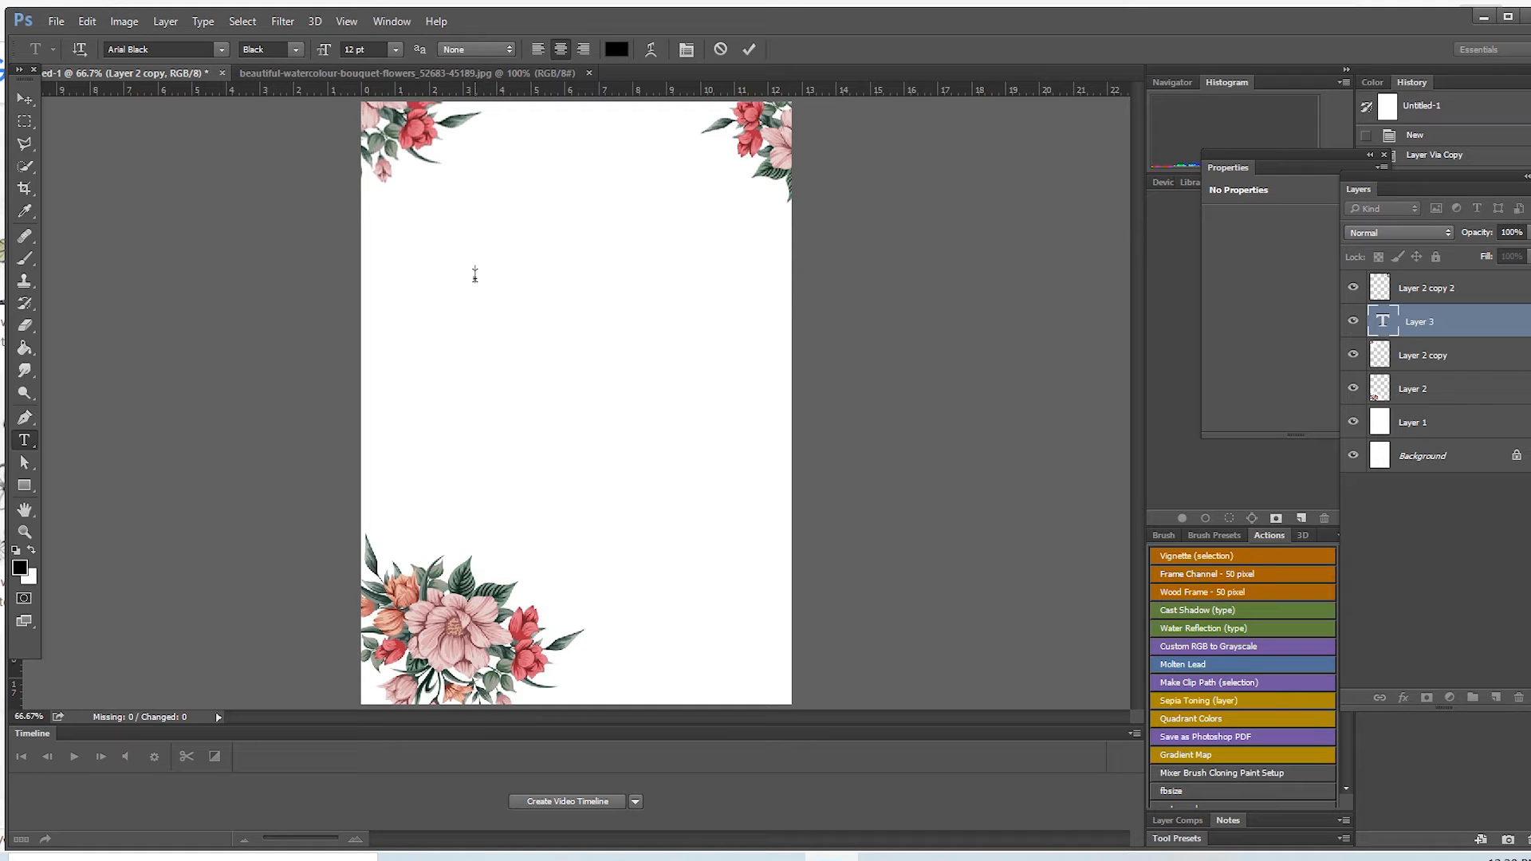
pyautogui.write('Birt')
pyautogui.press('BackSpace')
pyautogui.press('BackSpace')
pyautogui.press('BackSpace')
pyautogui.press('BackSpace')
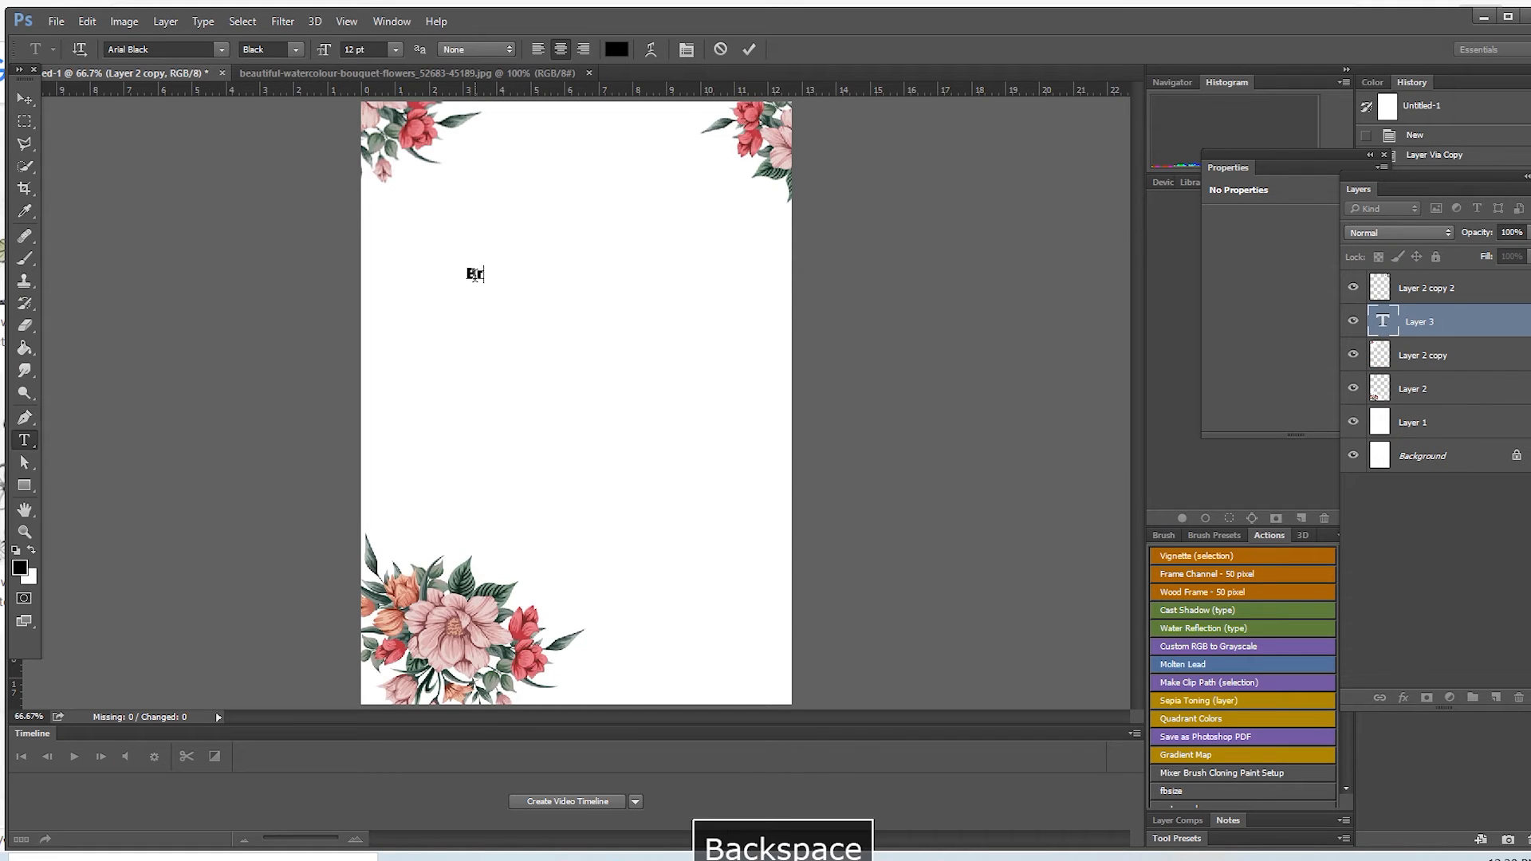
pyautogui.write('Karl')
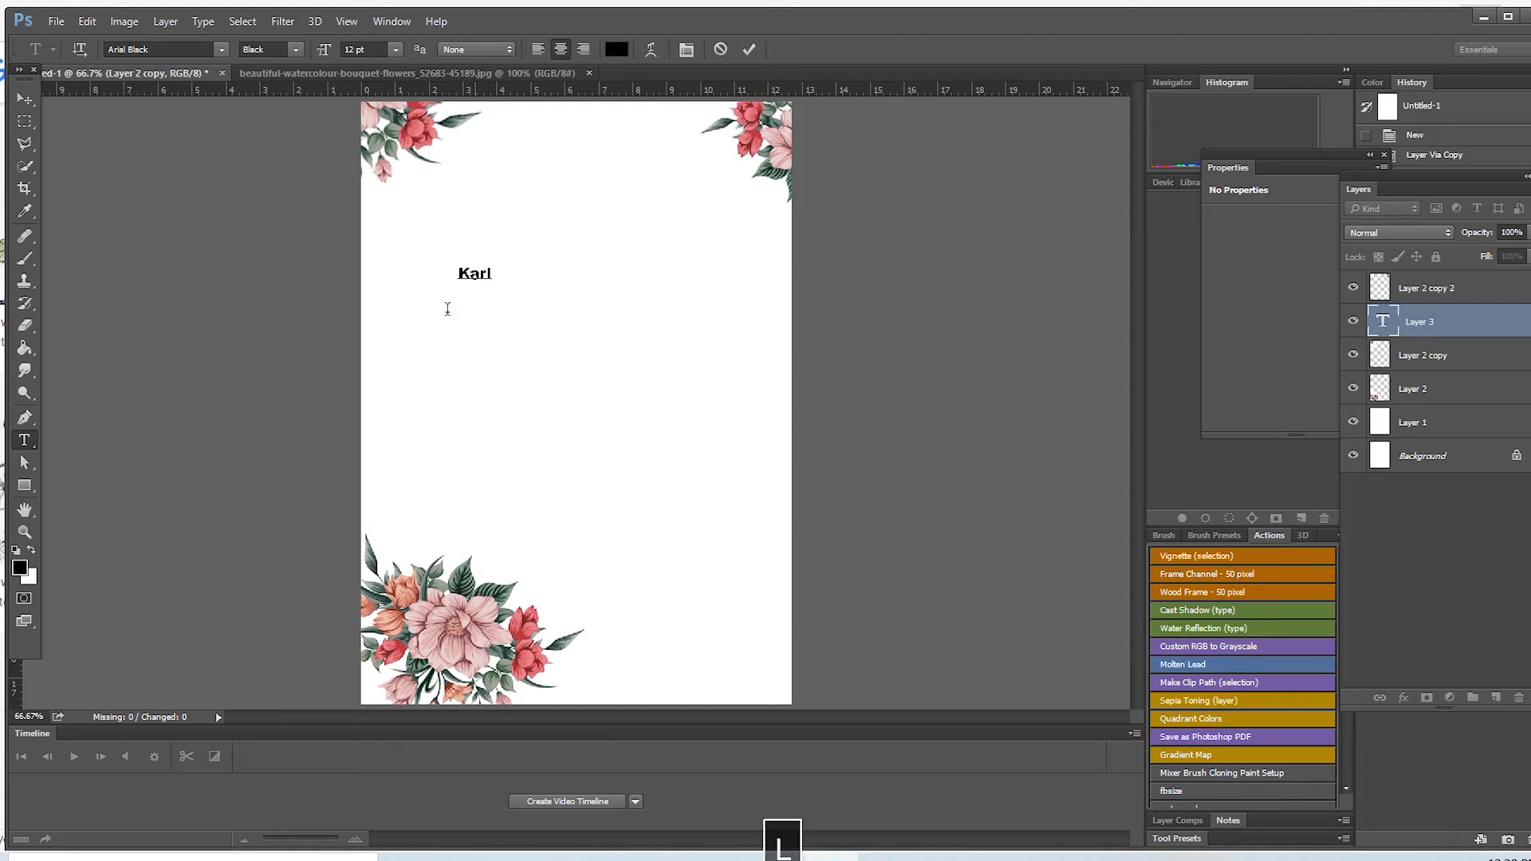
pyautogui.moveTo(493, 286); pyautogui.dragTo(576, 372)
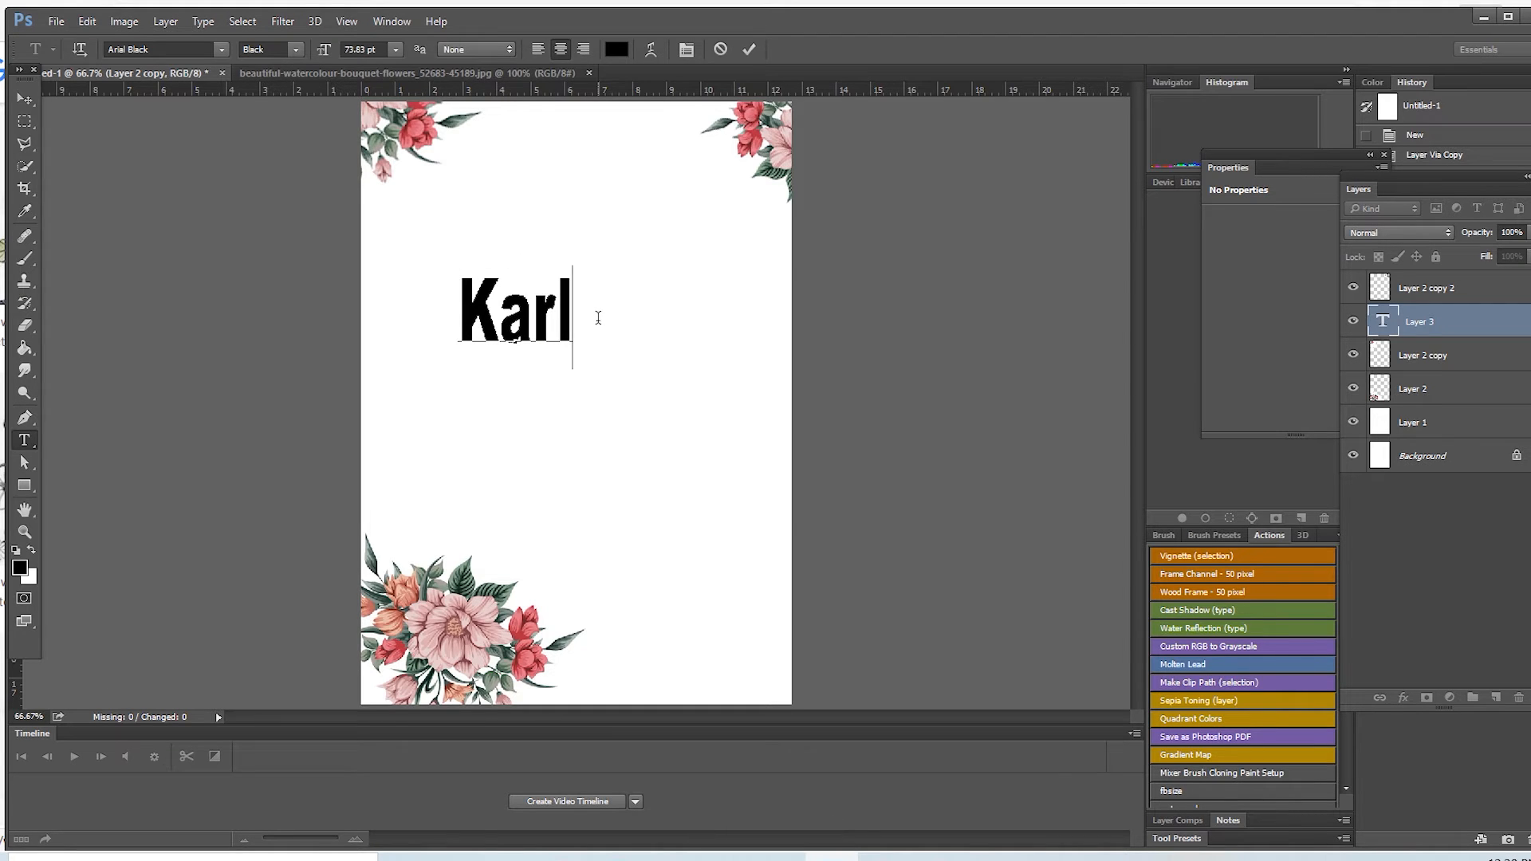
# Step: Add "&" and the second partner's first name on separate lines, then scale the text block to about 57.5 pt mid-page
pyautogui.write('& Britney')
pyautogui.press('Return')
pyautogui.click(434, 307)
pyautogui.press('Return')
pyautogui.click(451, 439)
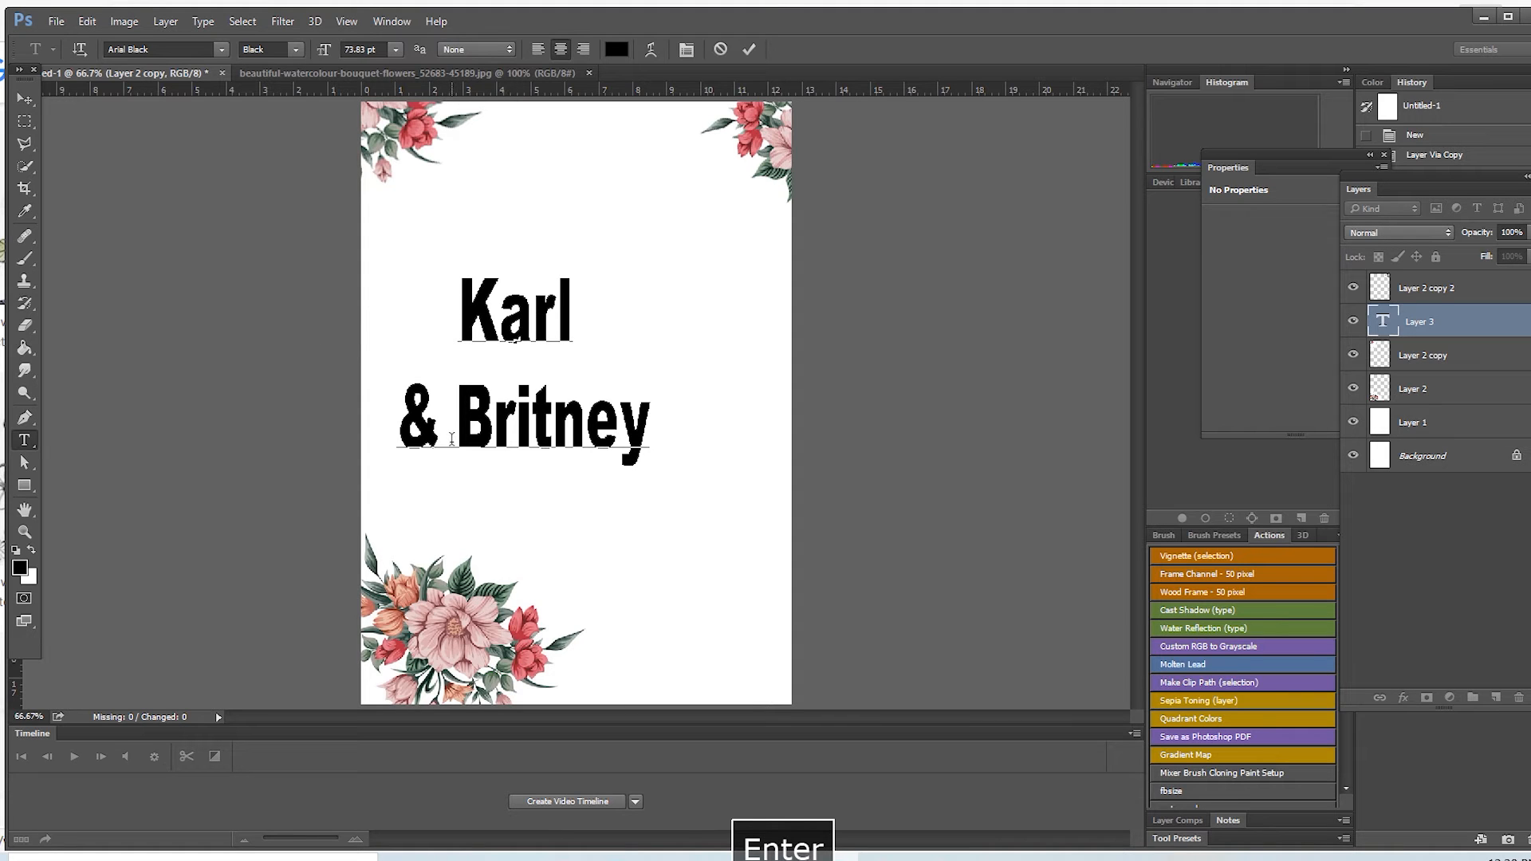
pyautogui.press('Return')
pyautogui.moveTo(662, 248); pyautogui.dragTo(693, 141)
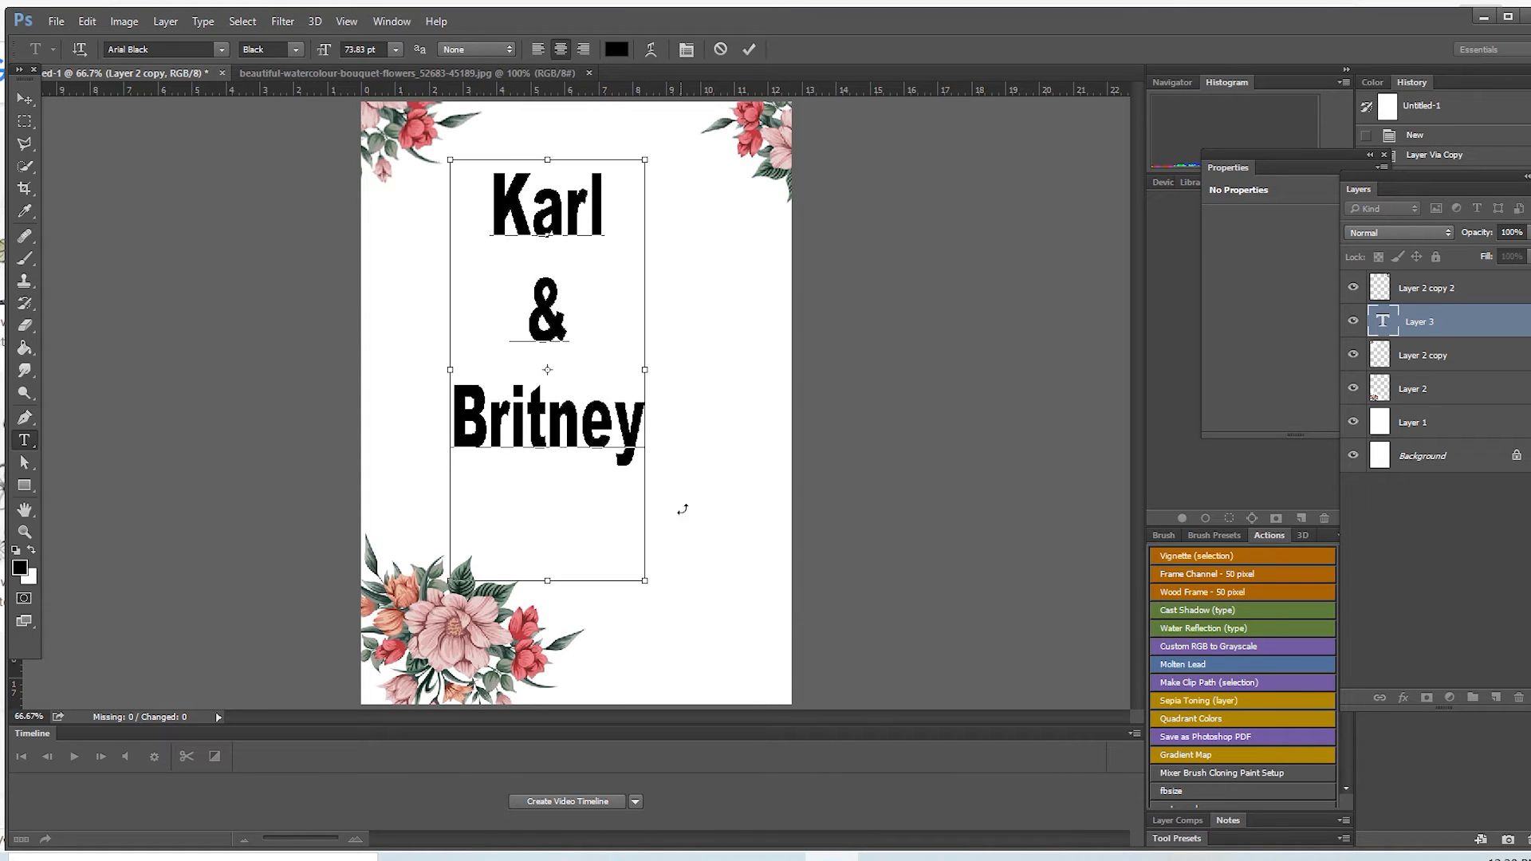
pyautogui.moveTo(646, 581); pyautogui.dragTo(662, 485)
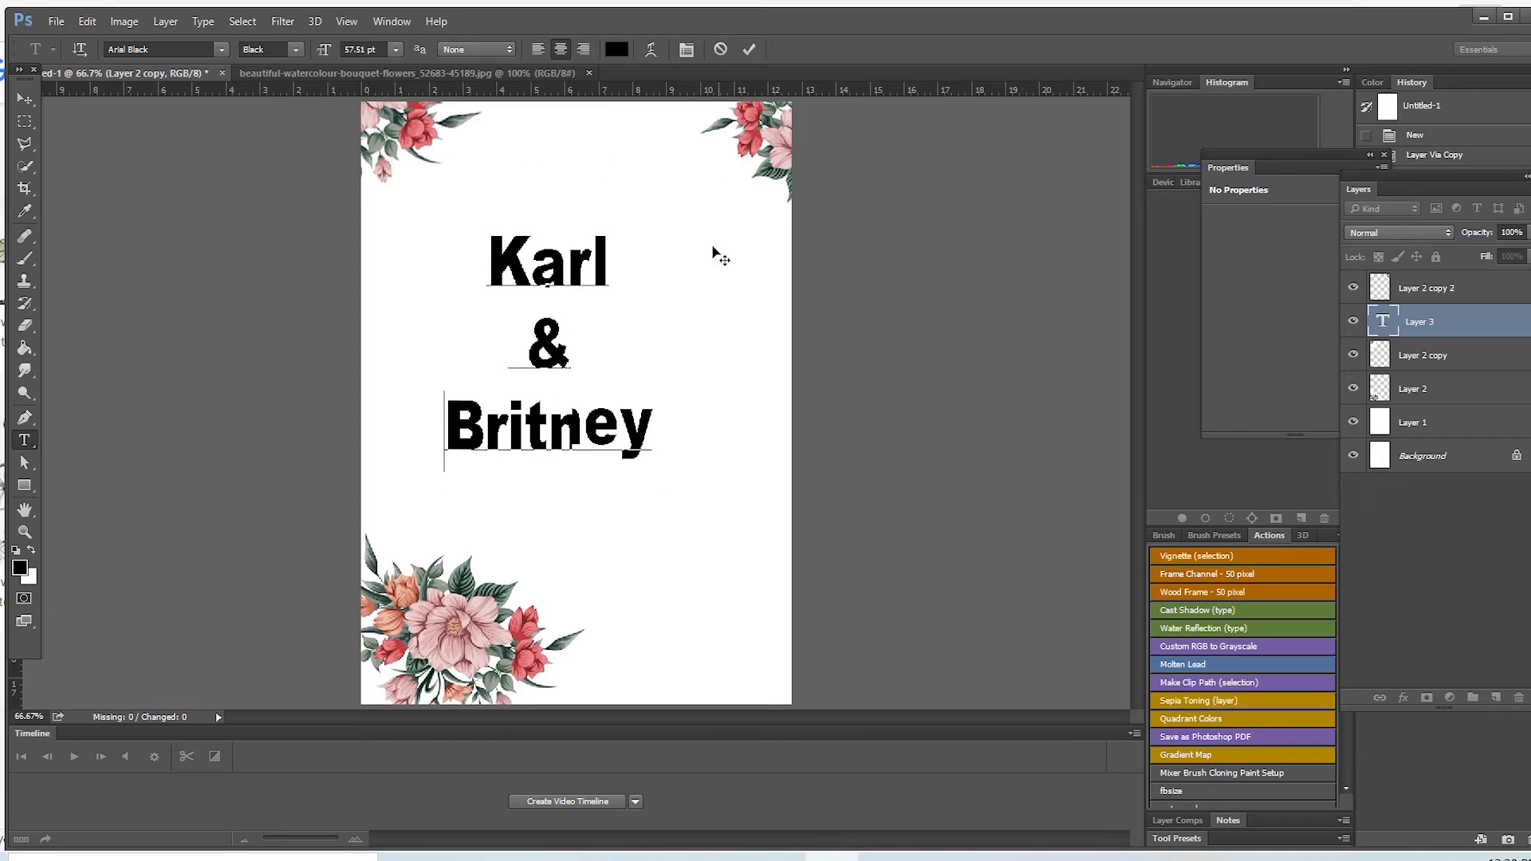
# Step: Set the font of the whole names text to Aurella Script
pyautogui.hotkey('ctrl', 'a')
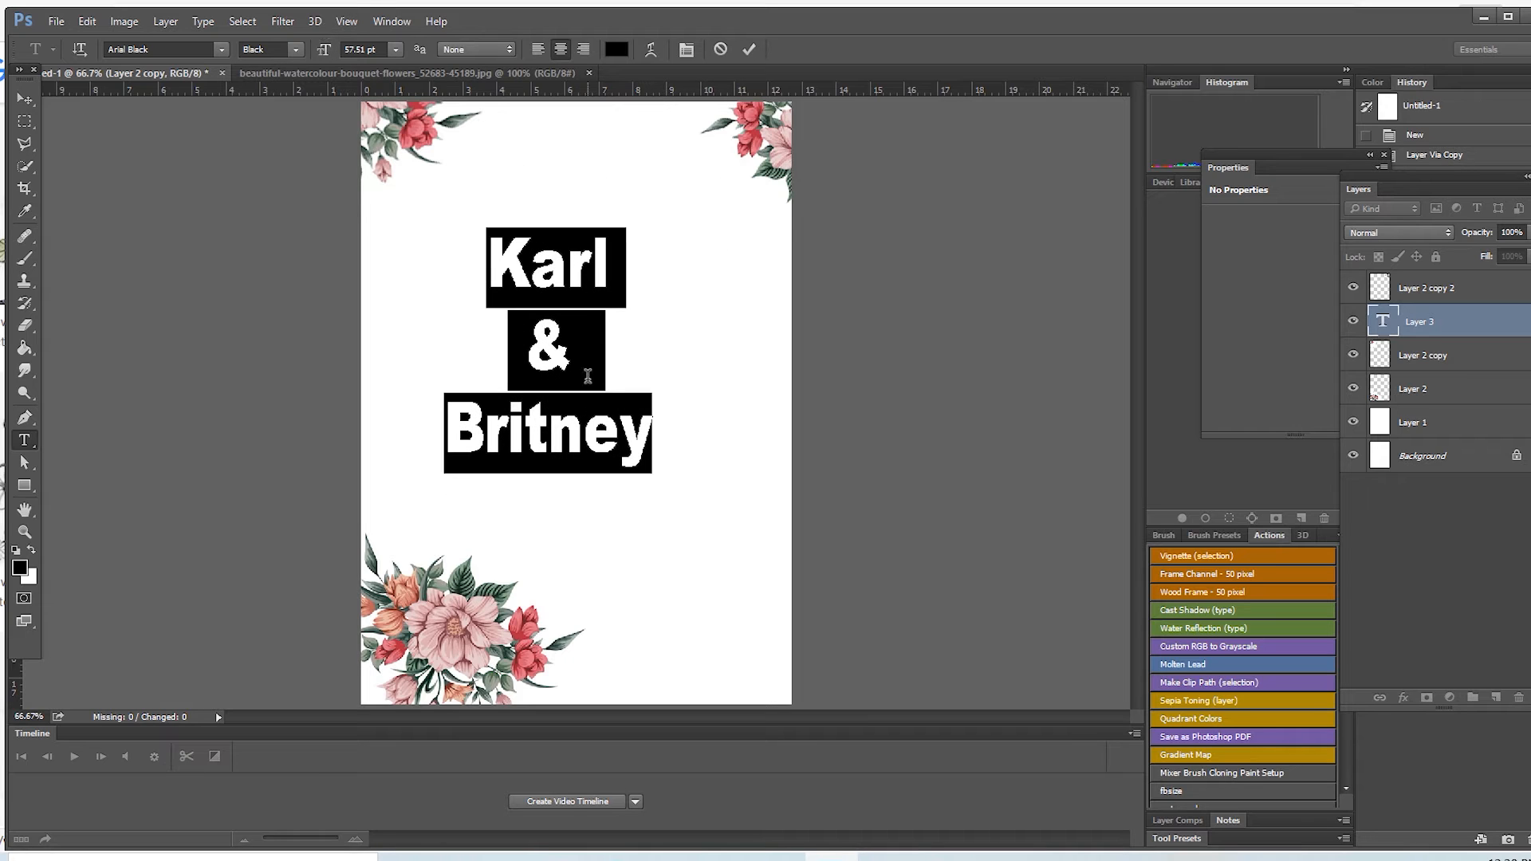
pyautogui.click(221, 50)
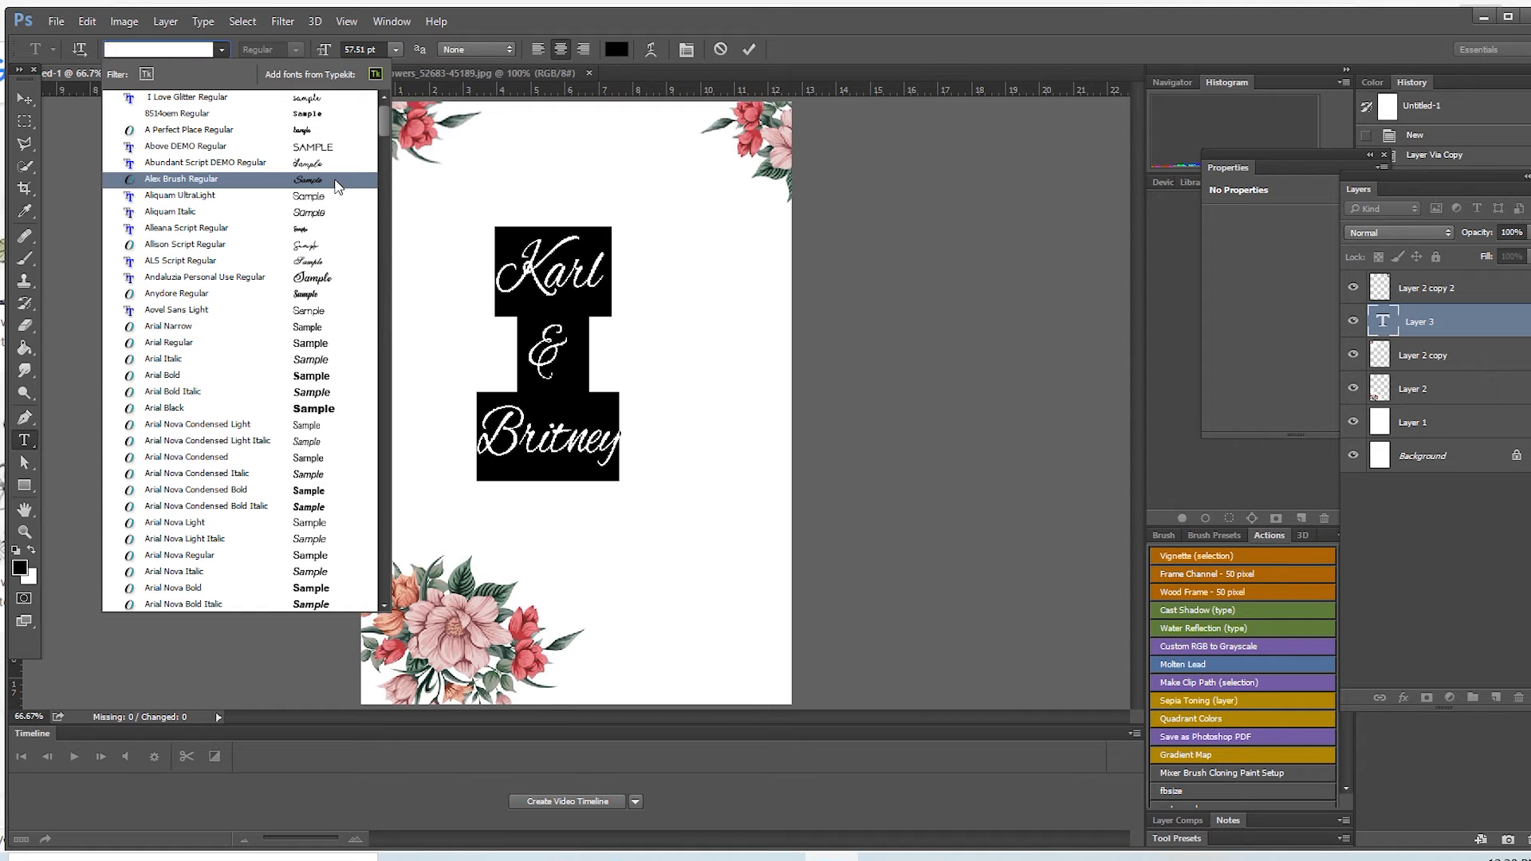
pyautogui.scroll(-10, 383, 168)
pyautogui.scroll(-2, 388, 163)
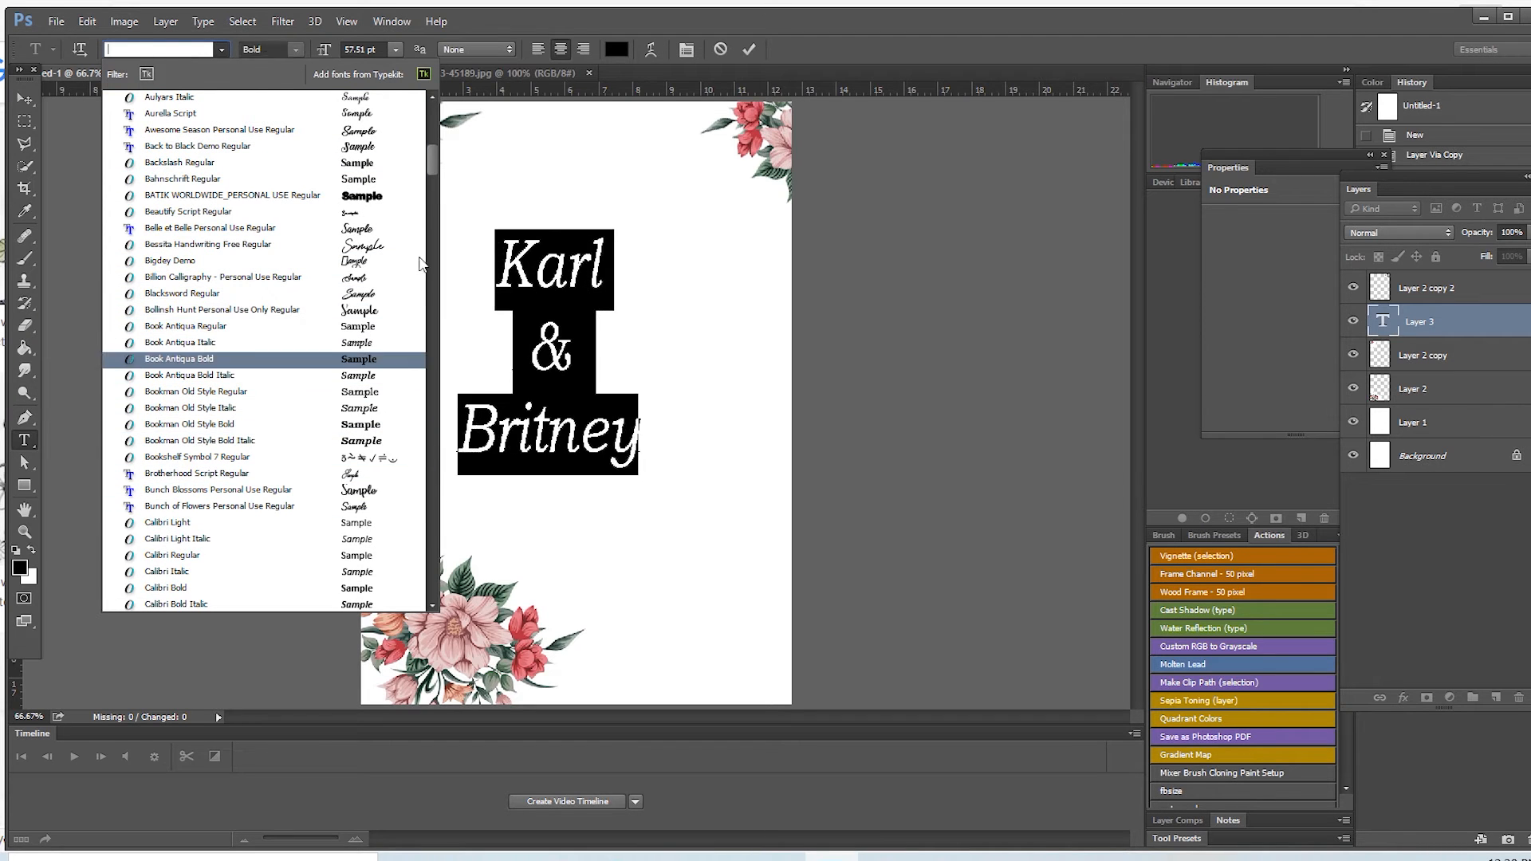
pyautogui.moveTo(436, 162)
pyautogui.mouseDown()
pyautogui.moveTo(437, 122)
pyautogui.moveTo(441, 161)
pyautogui.mouseUp()
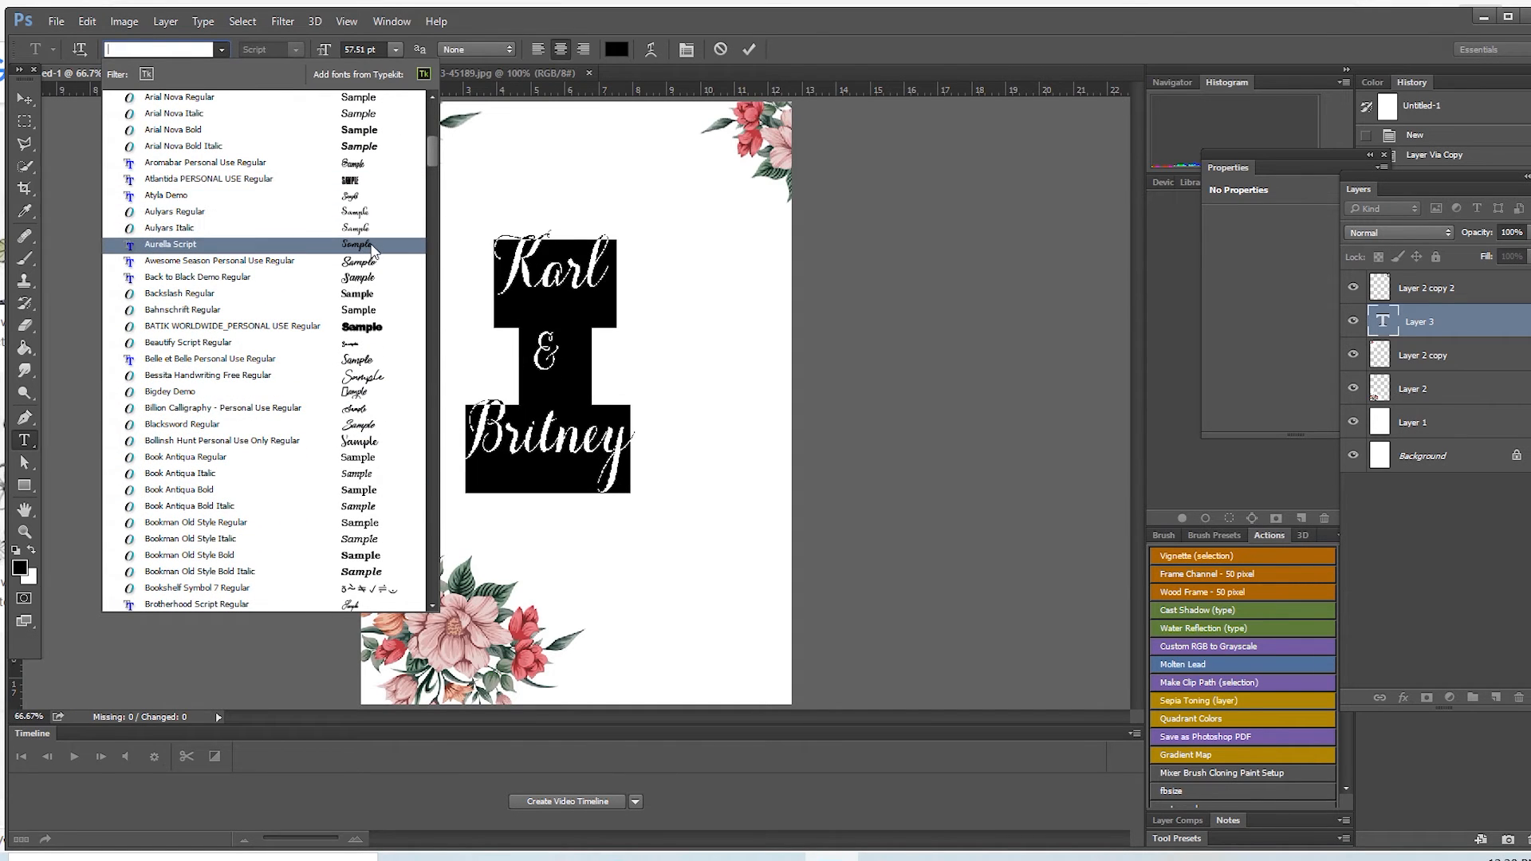
pyautogui.click(372, 248)
pyautogui.hotkey('ctrl', 'h')
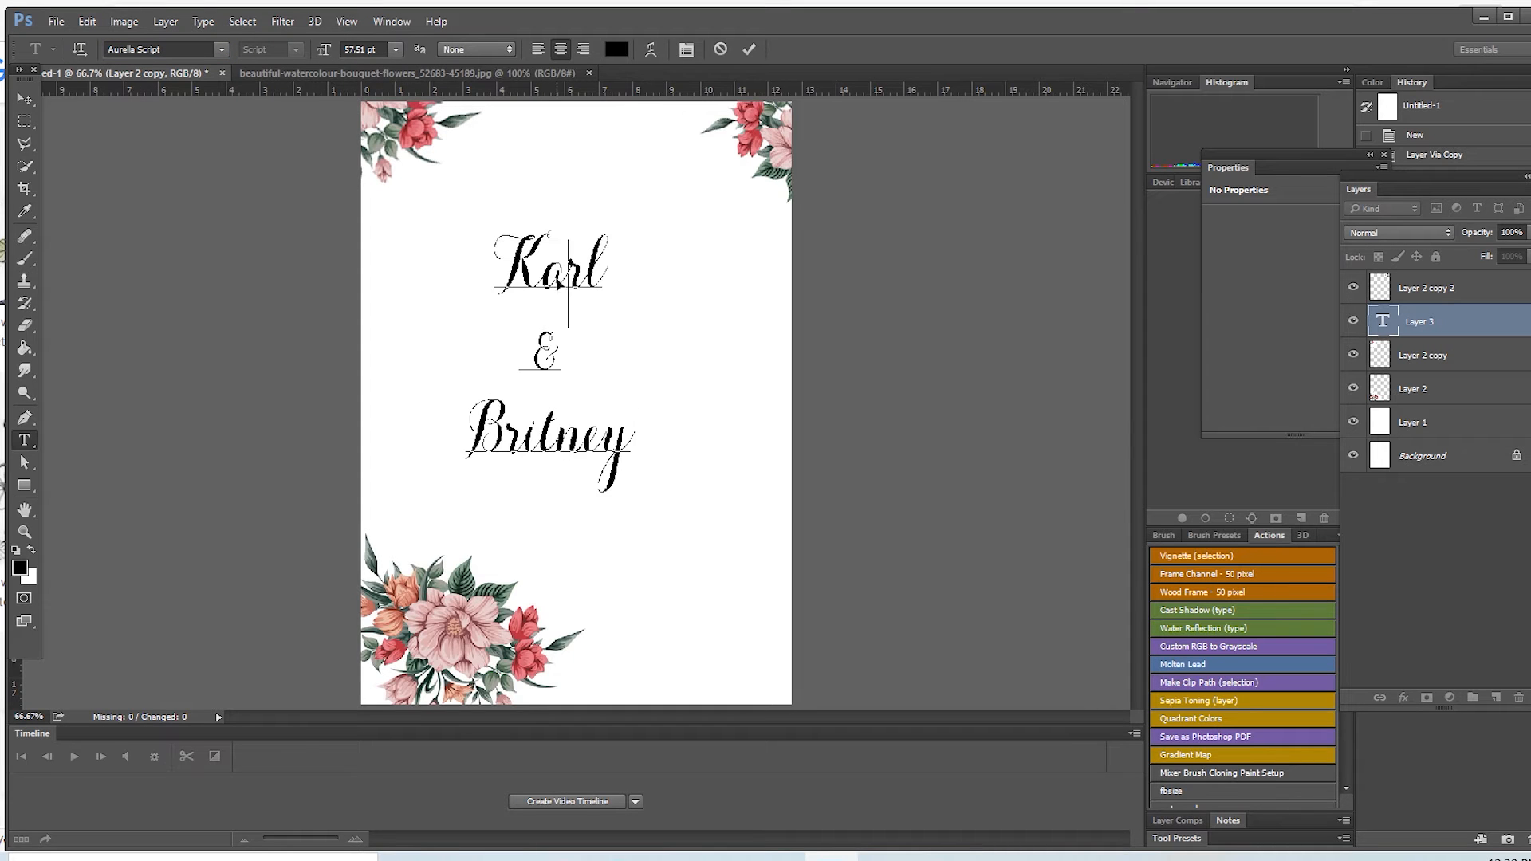
# Step: Resize the names text to about 53.4 pt and centre it on the page between the flower corners
pyautogui.moveTo(638, 557); pyautogui.dragTo(676, 525)
pyautogui.hotkey('ctrl', 'Return')
pyautogui.moveTo(675, 169); pyautogui.dragTo(650, 150)
pyautogui.moveTo(653, 216); pyautogui.dragTo(675, 198)
pyautogui.moveTo(677, 143); pyautogui.dragTo(706, 152)
pyautogui.click(749, 49)
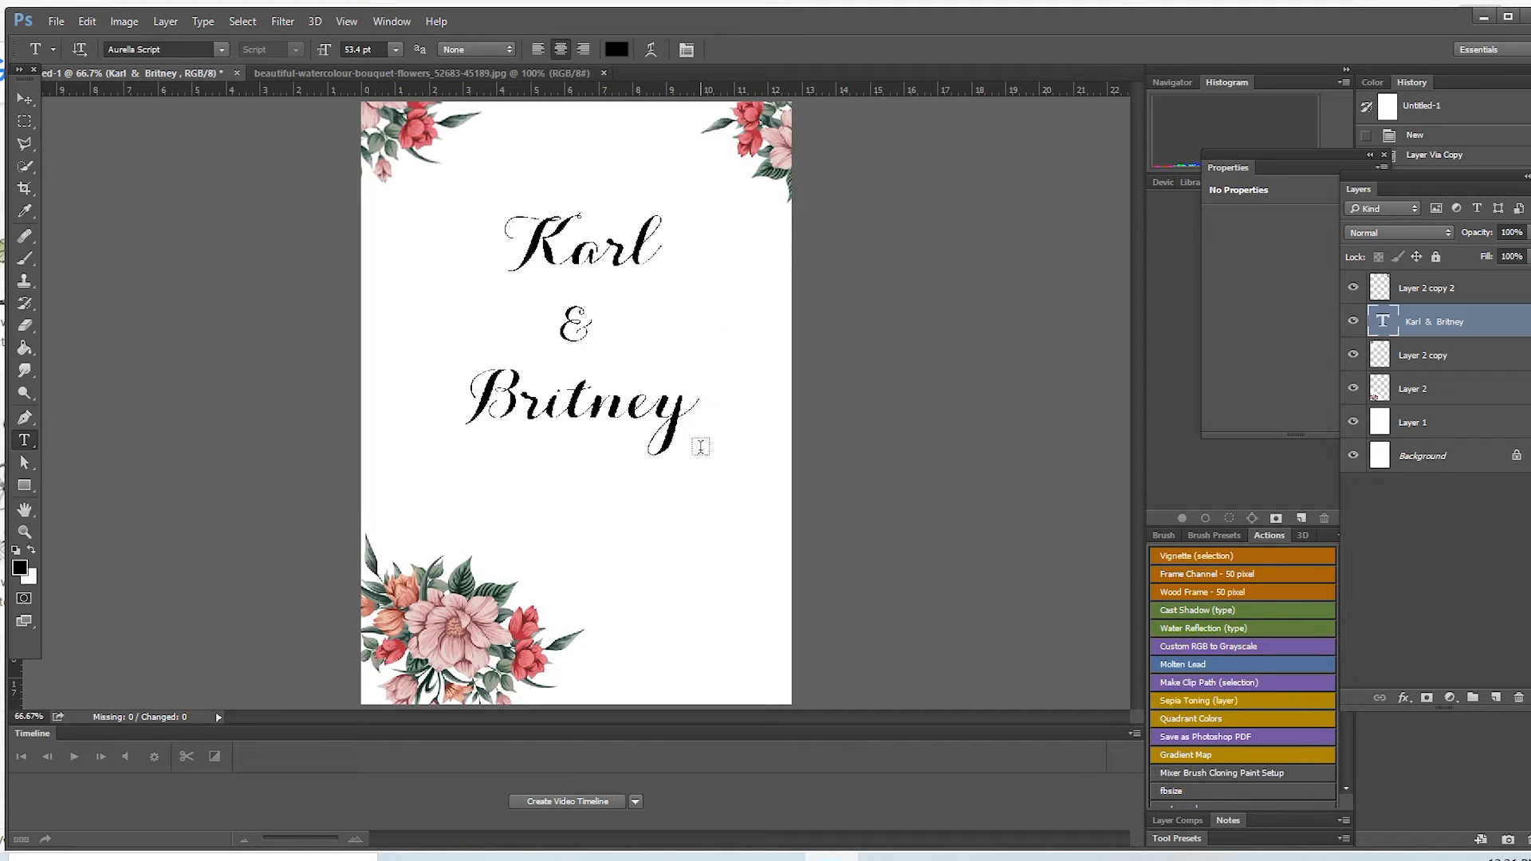
# Step: Add the date text 12.20.21 below the names and enlarge it to about 37.5 pt
pyautogui.click(528, 490)
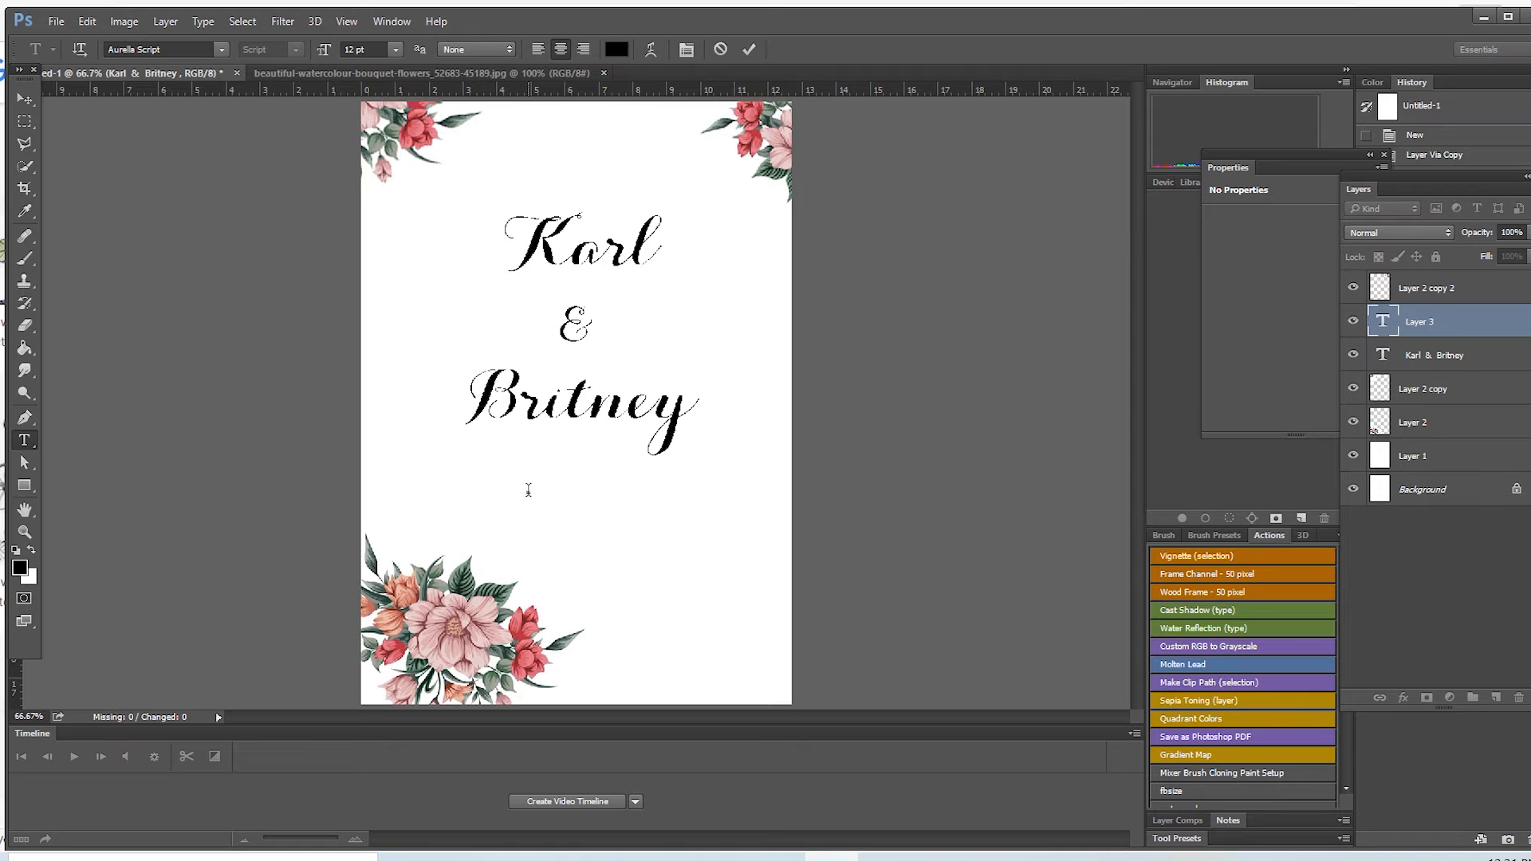
pyautogui.write('12.20.21')
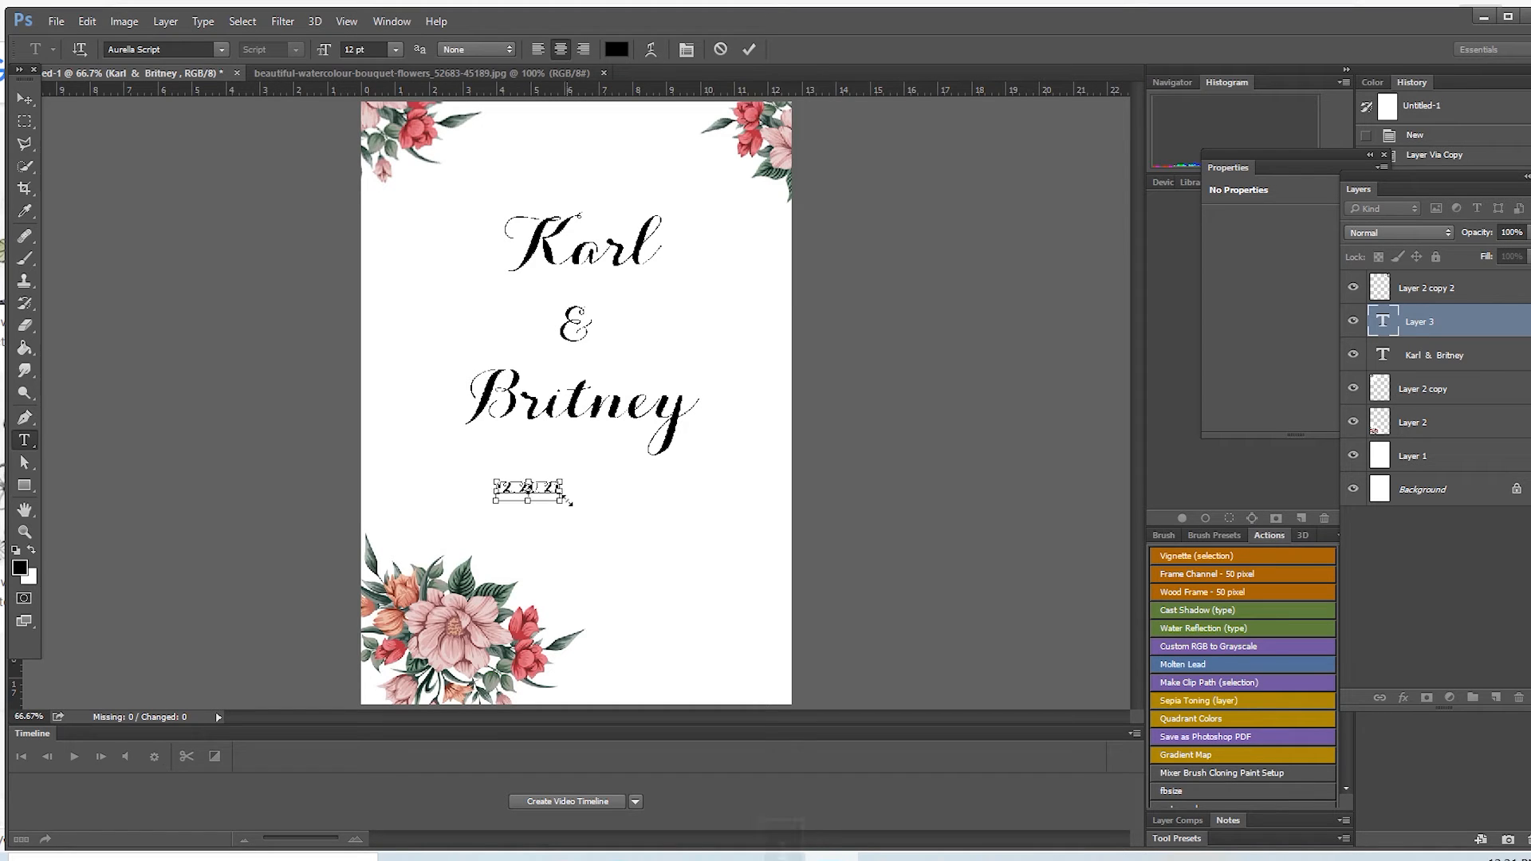
pyautogui.moveTo(561, 502); pyautogui.dragTo(673, 543)
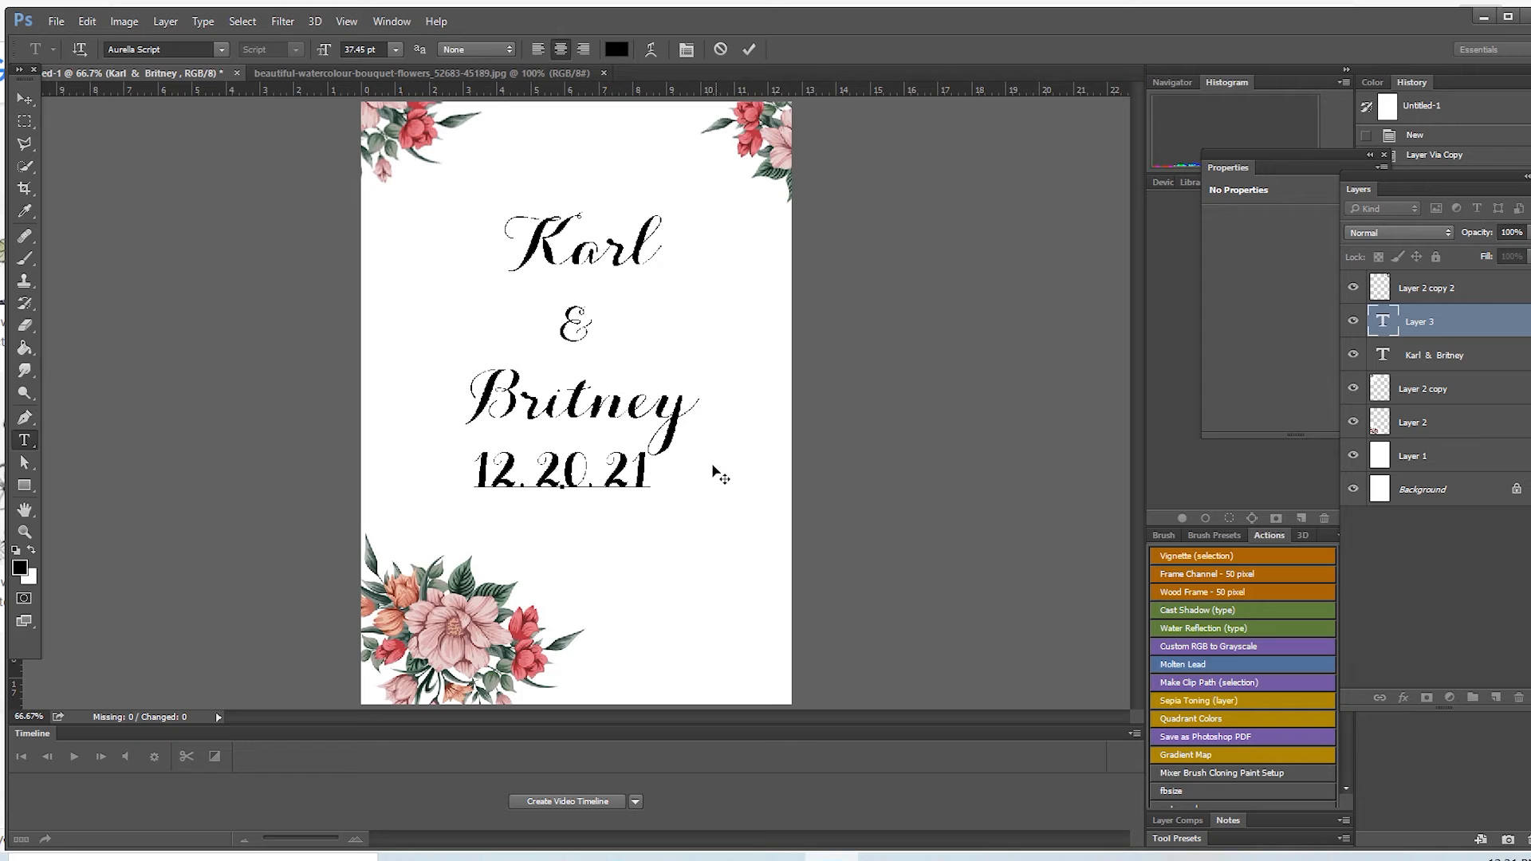
# Step: Set the date's font to Arial Nova Condensed Bold, shrink it slightly, and place it just under the names
pyautogui.hotkey('ctrl', 'a')
pyautogui.click(214, 48)
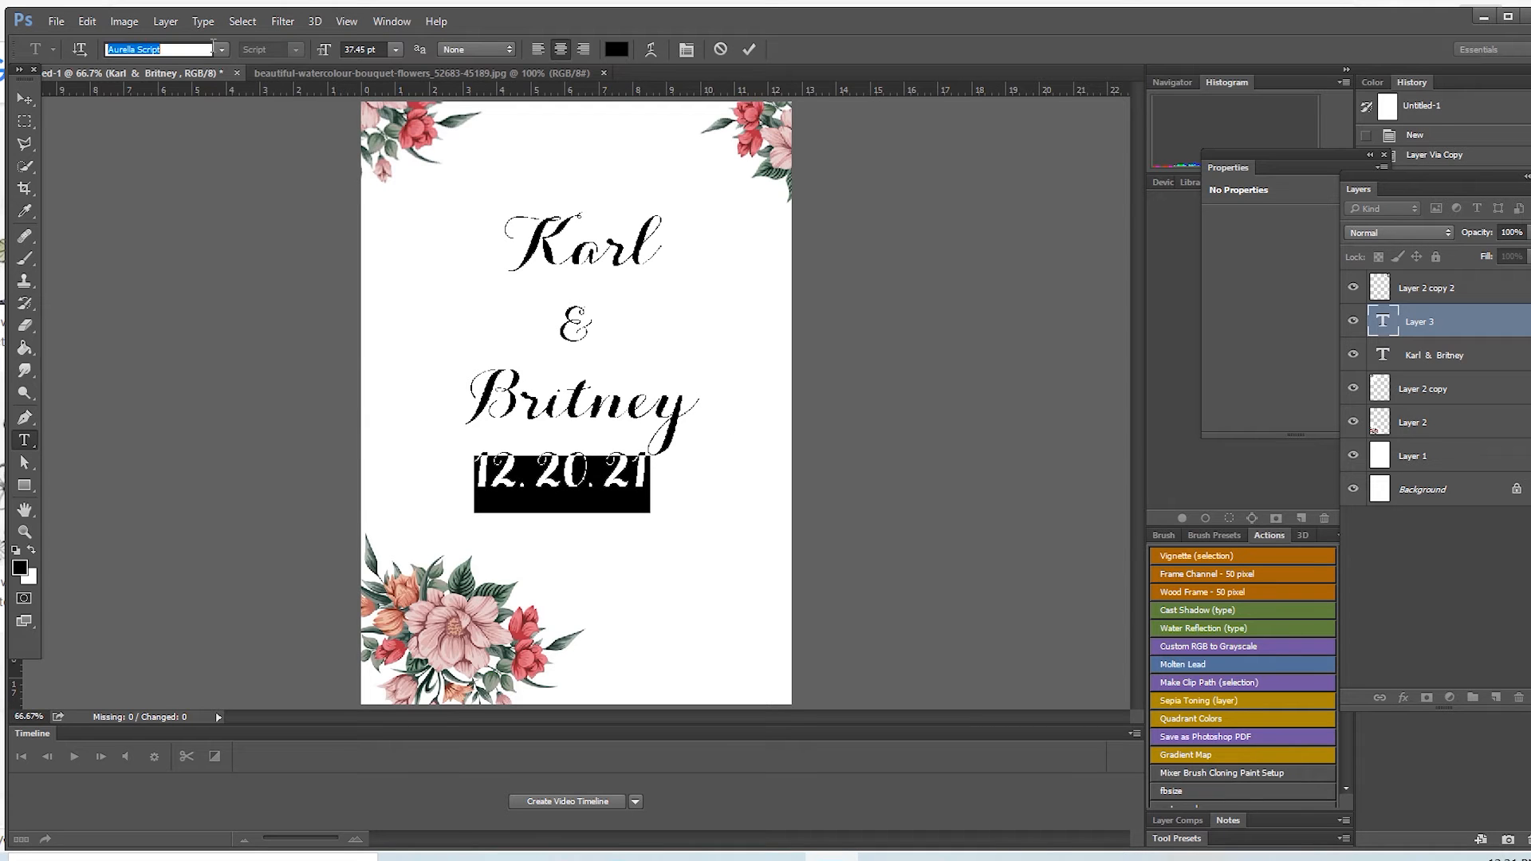
pyautogui.click(223, 51)
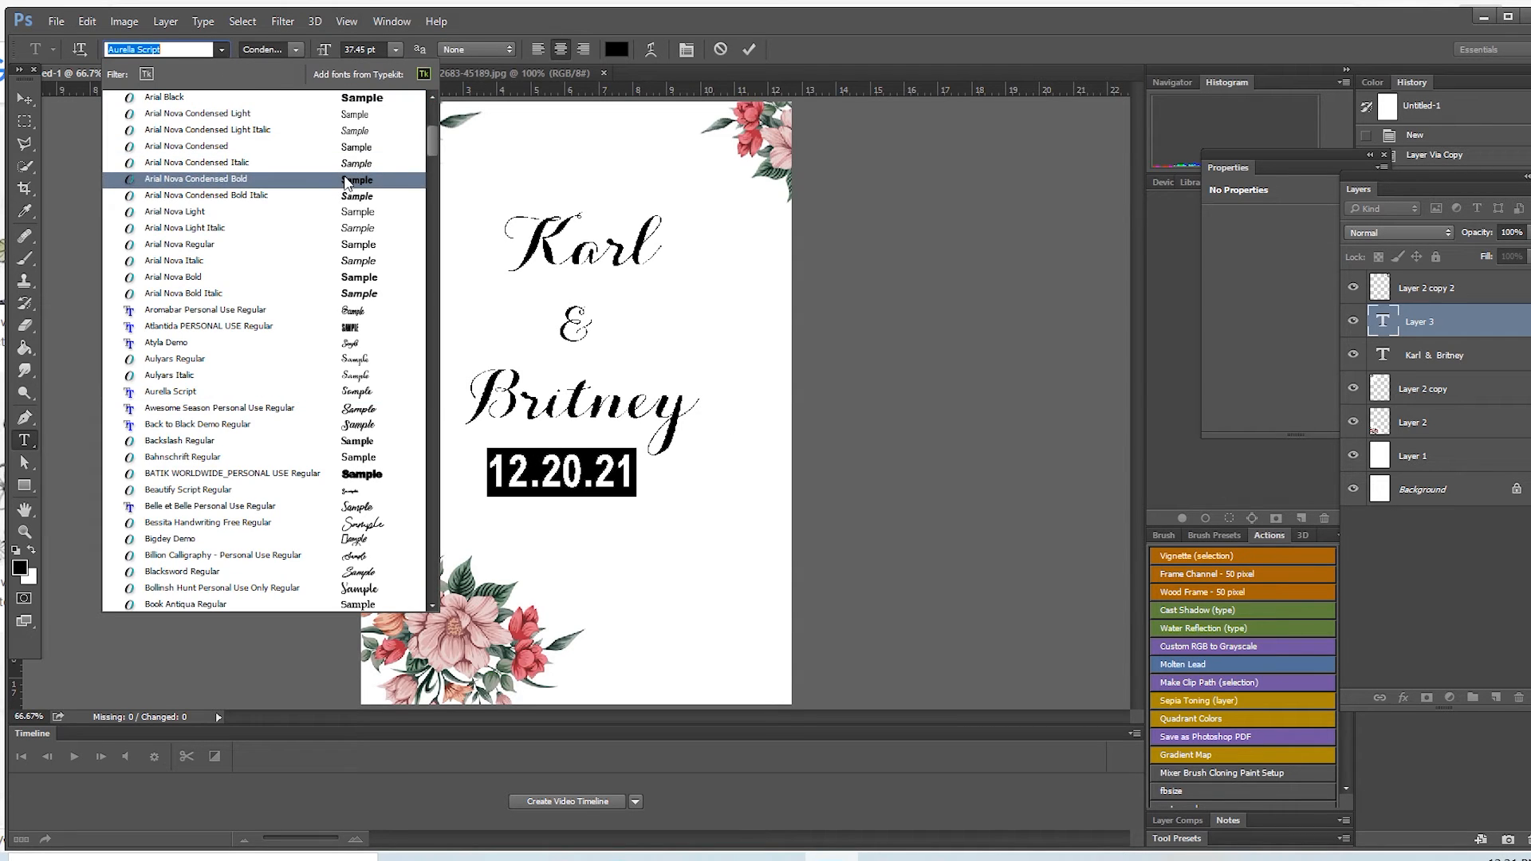
pyautogui.click(344, 183)
pyautogui.click(606, 479)
pyautogui.press('ctrl')
pyautogui.moveTo(637, 497); pyautogui.dragTo(623, 487)
pyautogui.moveTo(707, 340); pyautogui.dragTo(717, 331)
# Step: Examine the names and date lettering up close and compare it with the whole page layout
pyautogui.click(22, 530)
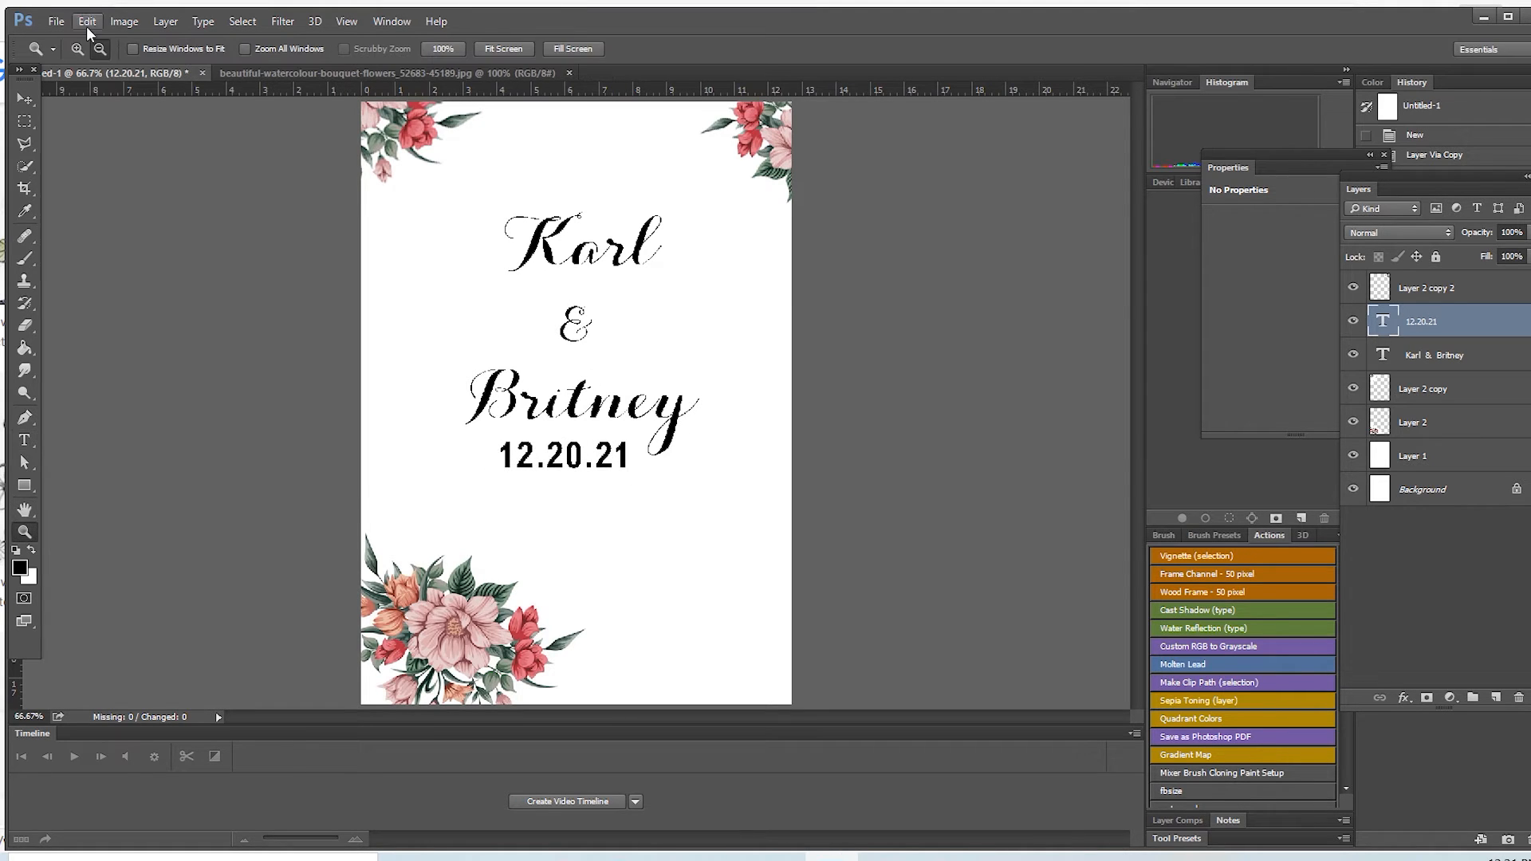
pyautogui.click(550, 327)
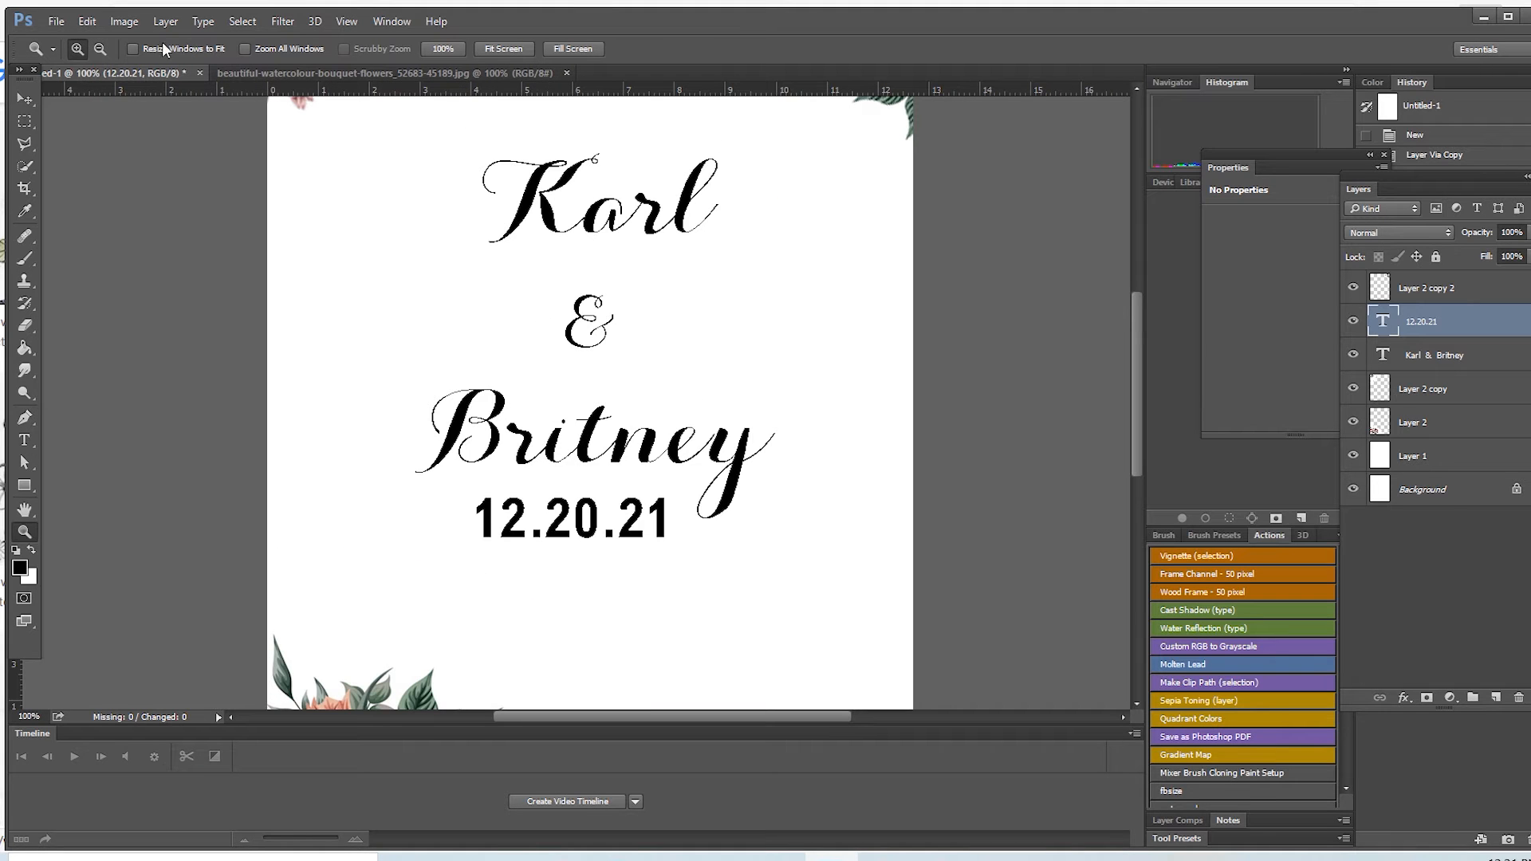
pyautogui.click(94, 52)
pyautogui.click(588, 456)
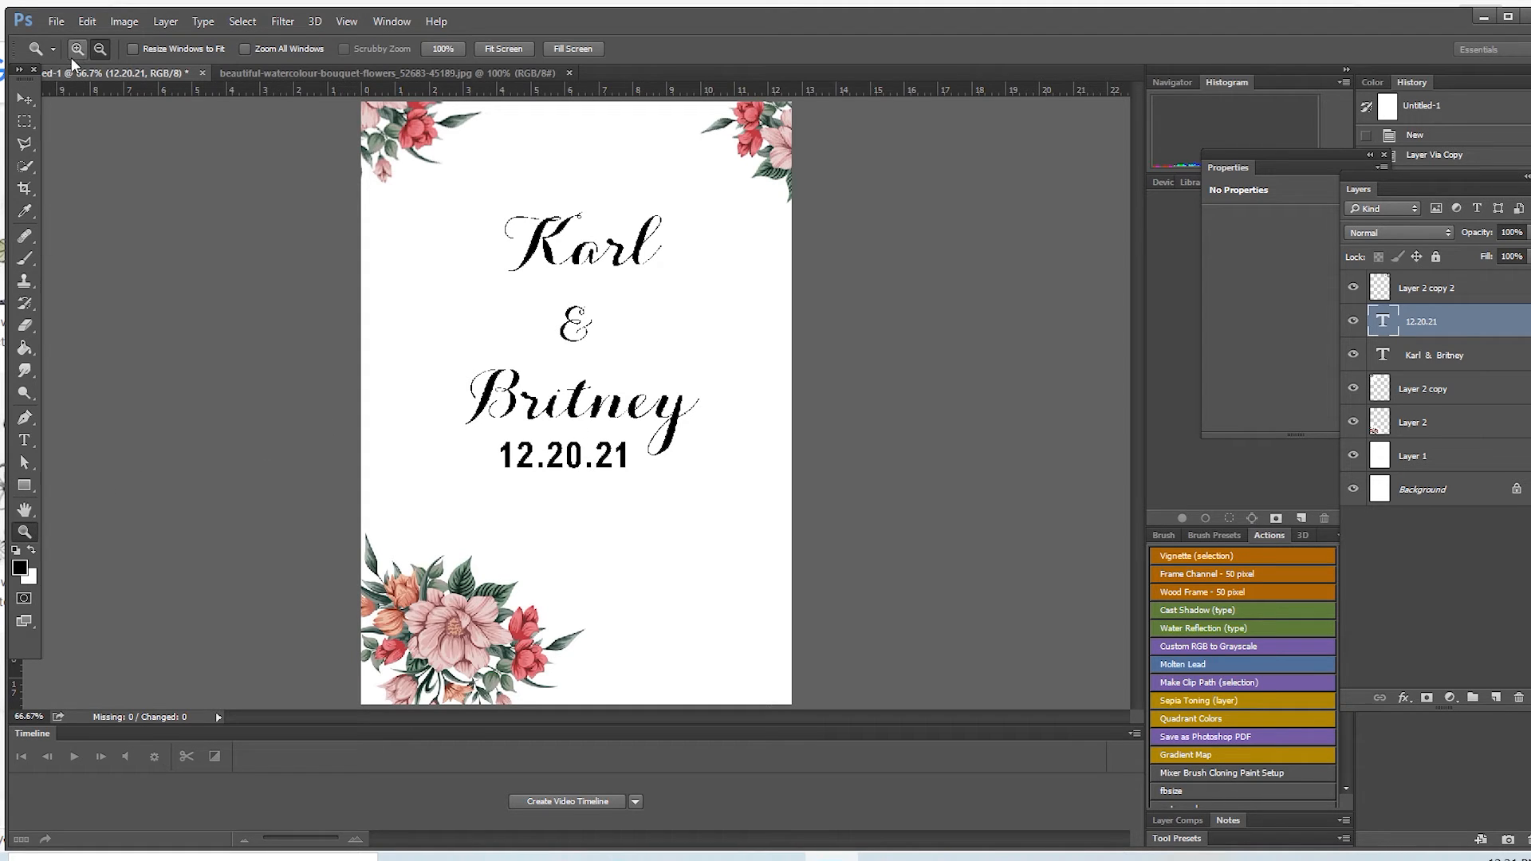
pyautogui.click(97, 49)
pyautogui.click(591, 371)
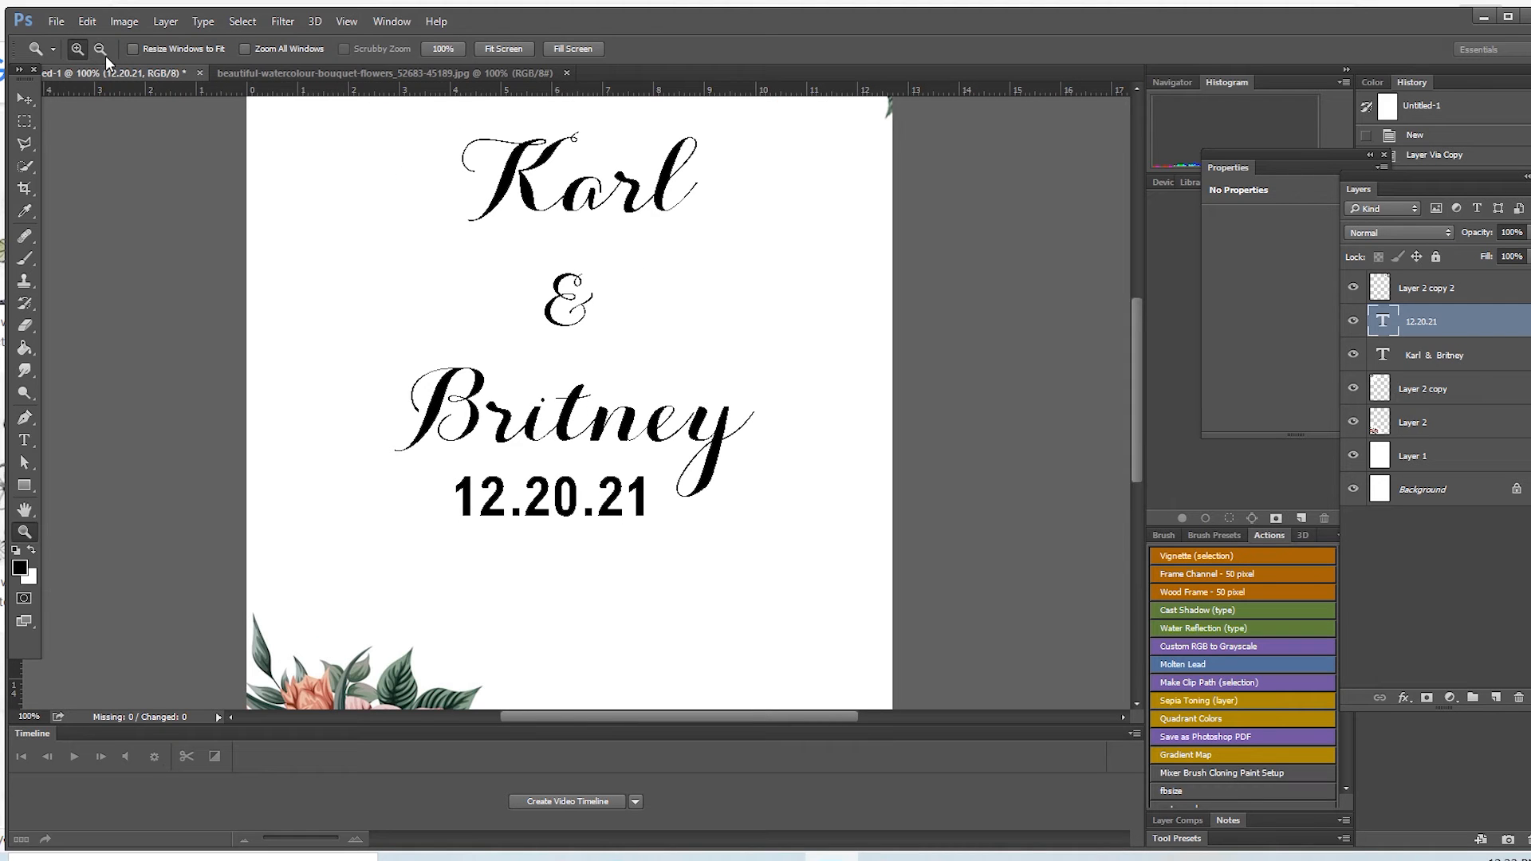
pyautogui.click(552, 334)
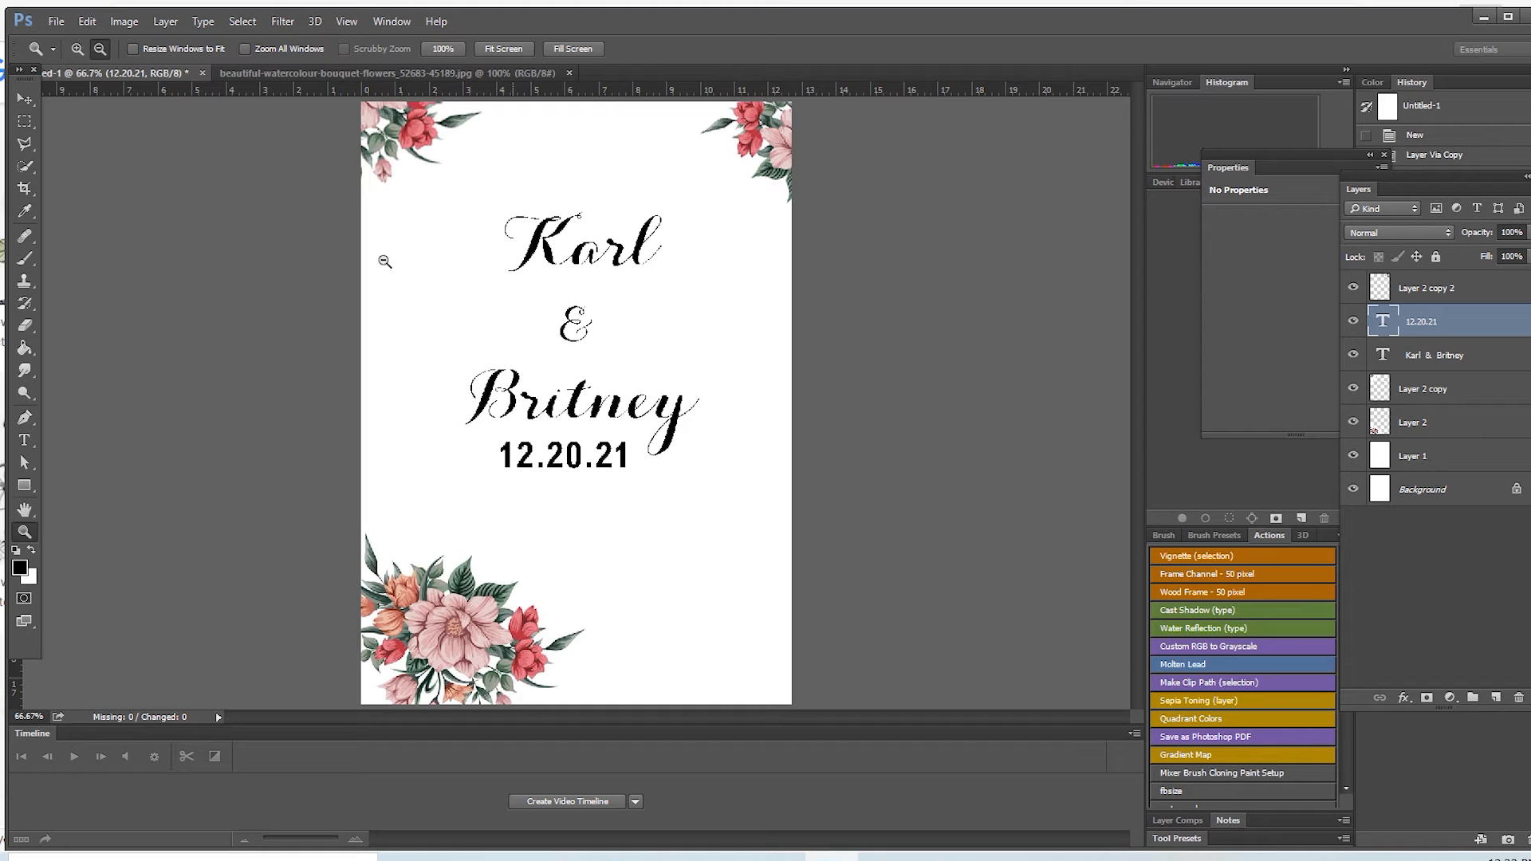
# Step: Save the layout to the Desktop as a layered Photoshop file named Front, with Maximize Compatibility on
pyautogui.click(54, 22)
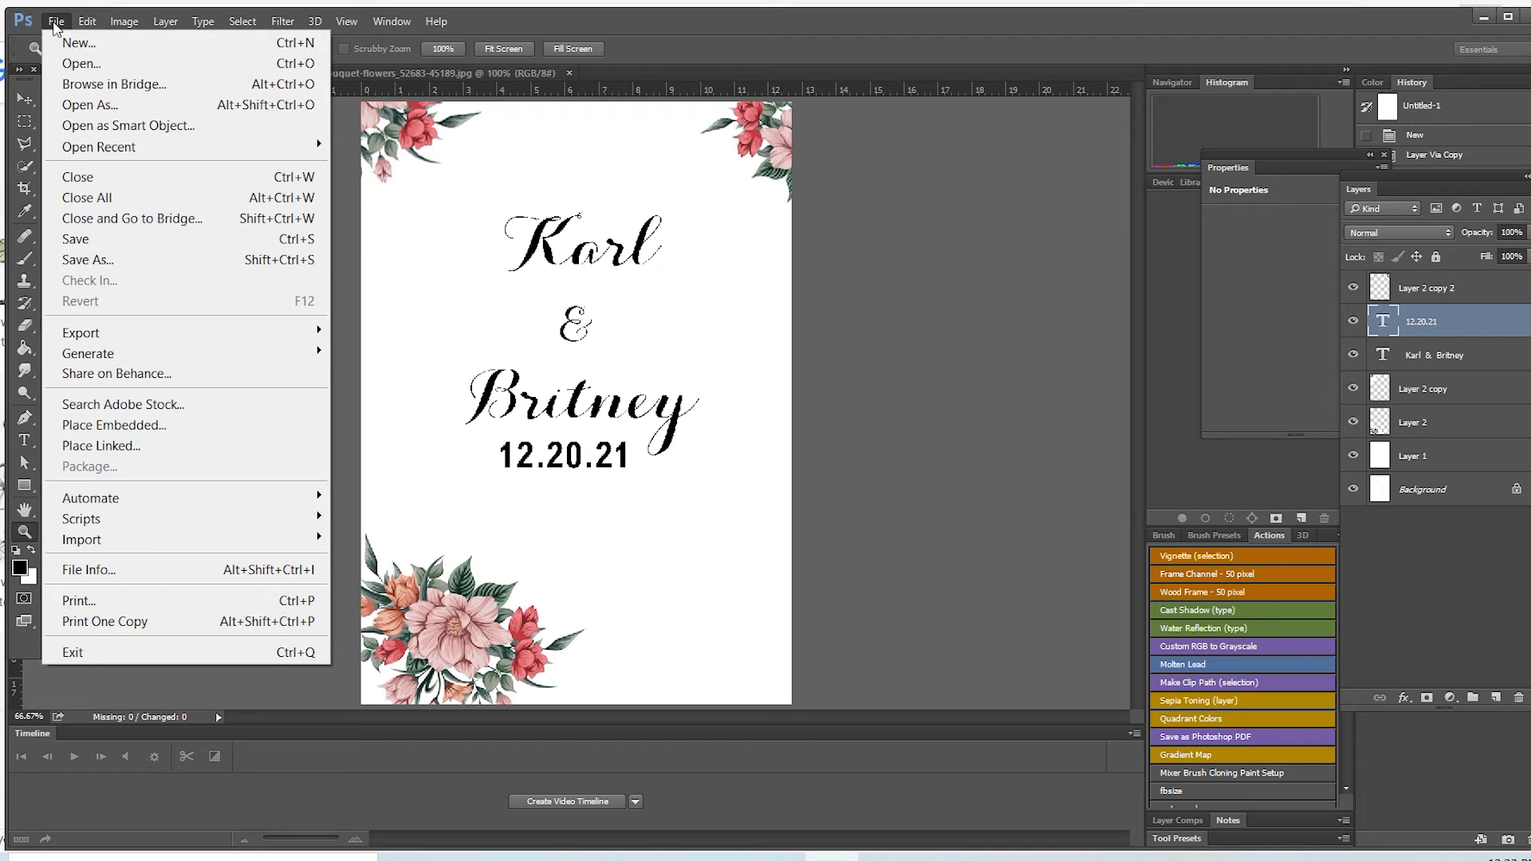
pyautogui.click(120, 262)
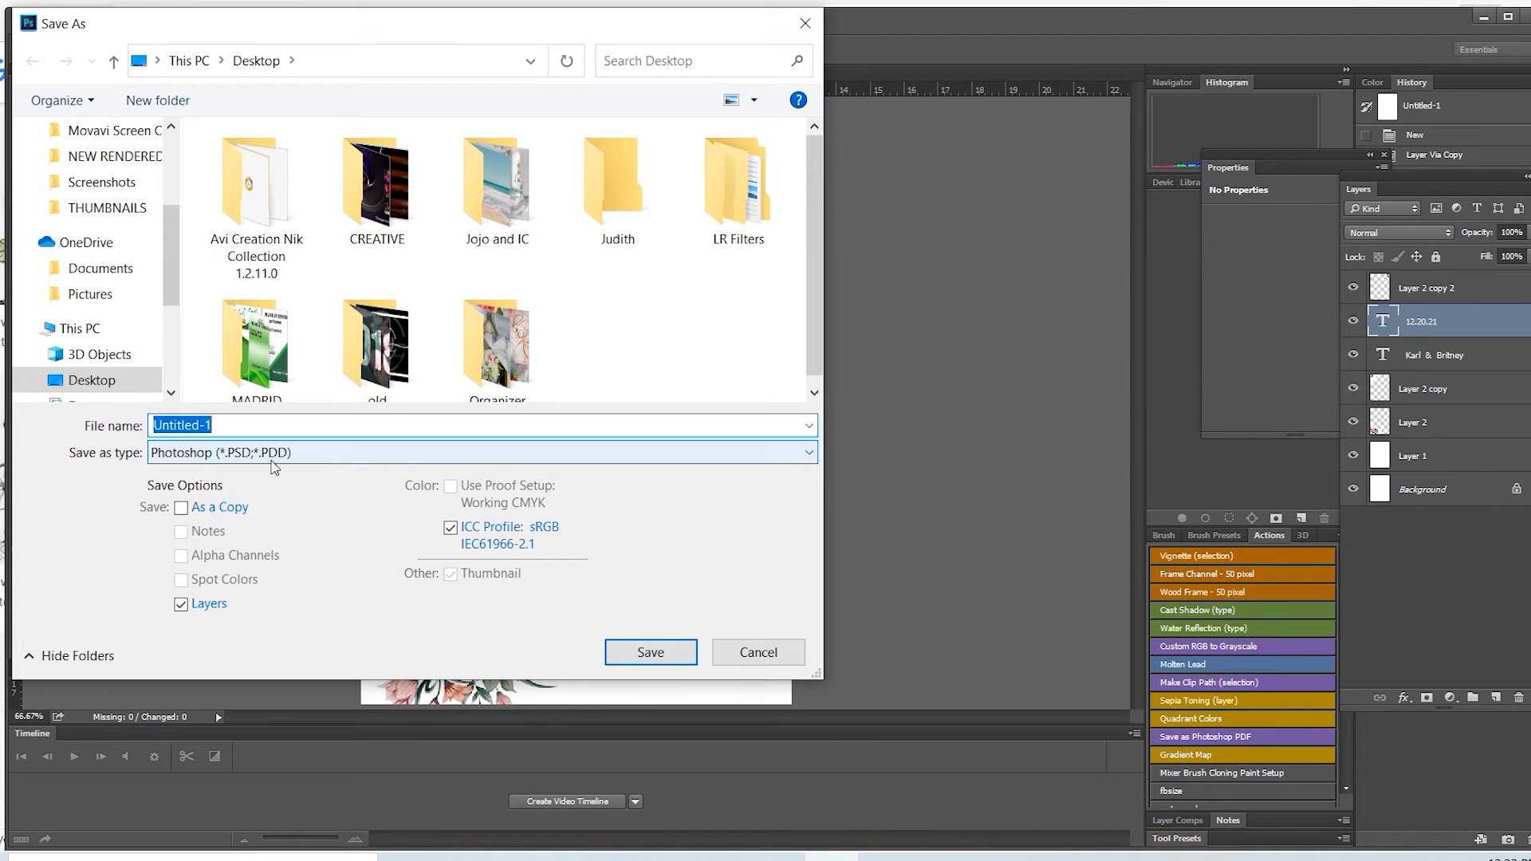
pyautogui.click(225, 425)
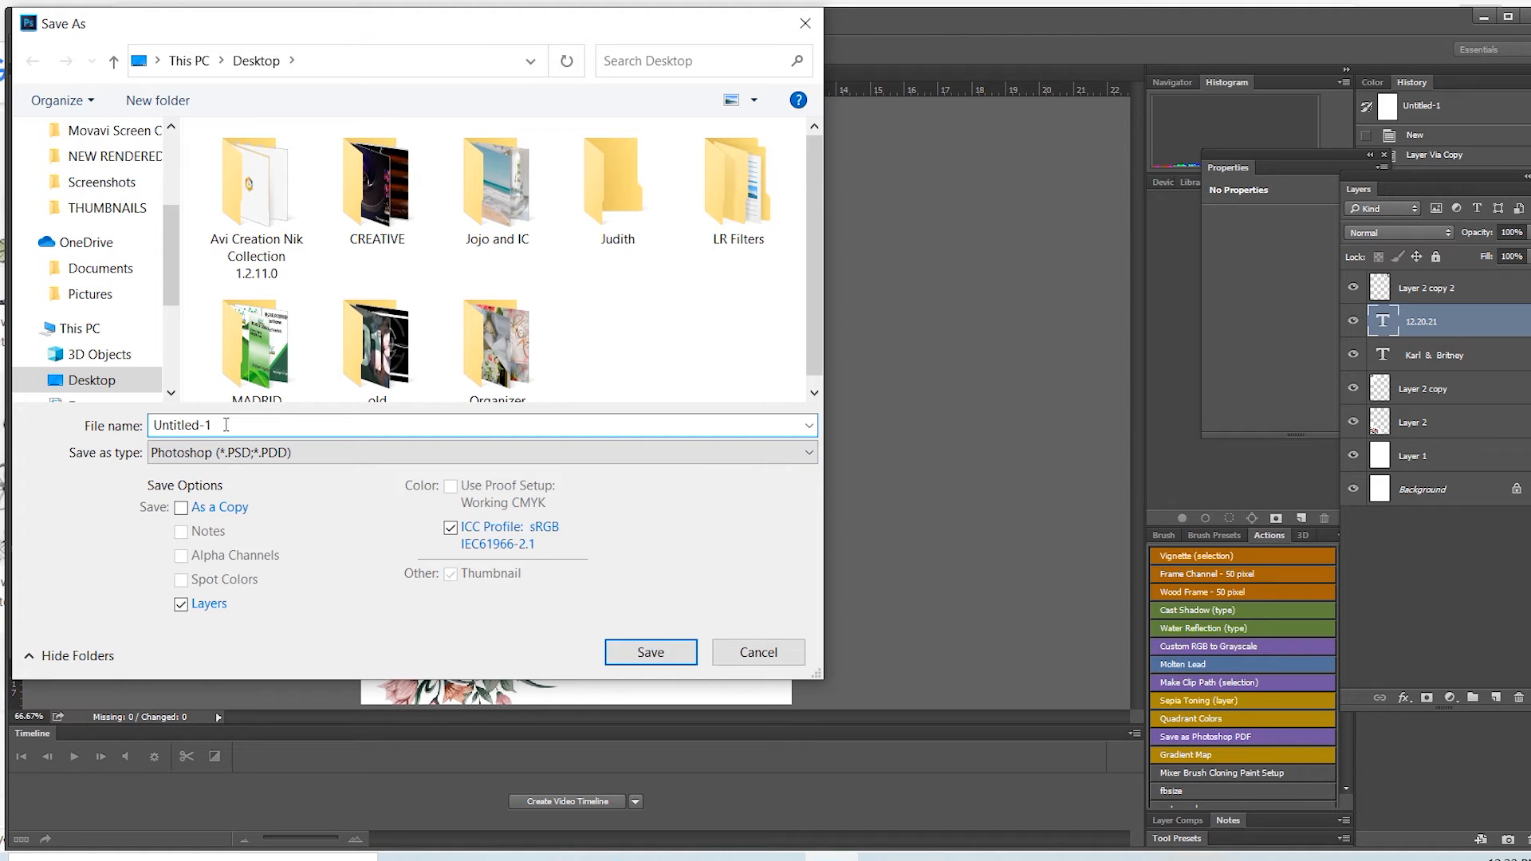
pyautogui.press('BackSpace')
pyautogui.press('BackSpace')
pyautogui.press('BackSpace')
pyautogui.press('BackSpace')
pyautogui.press('BackSpace')
pyautogui.press('BackSpace')
pyautogui.write('Front')
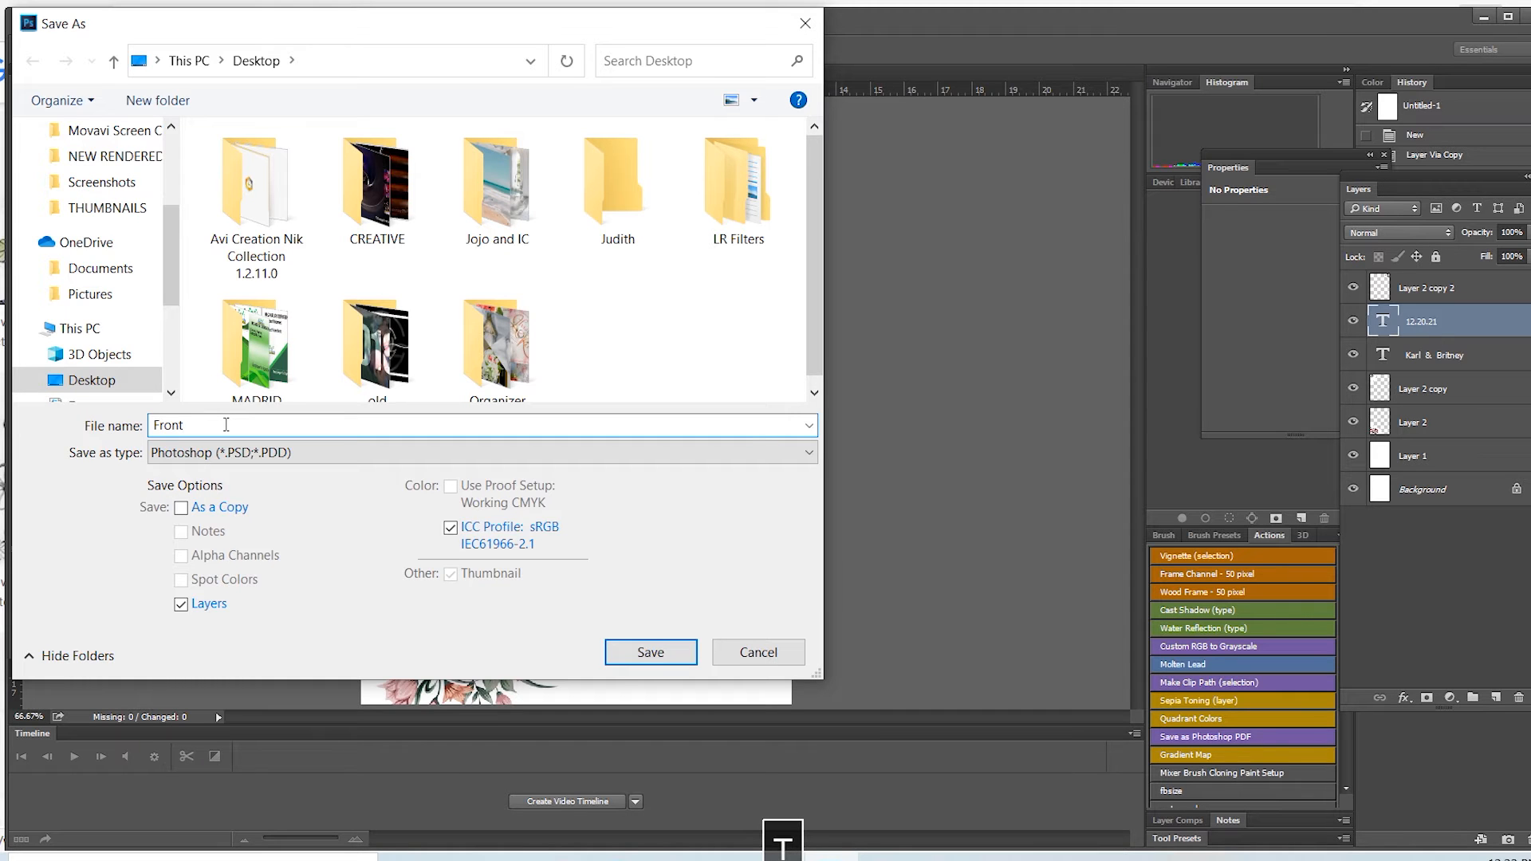
pyautogui.click(643, 652)
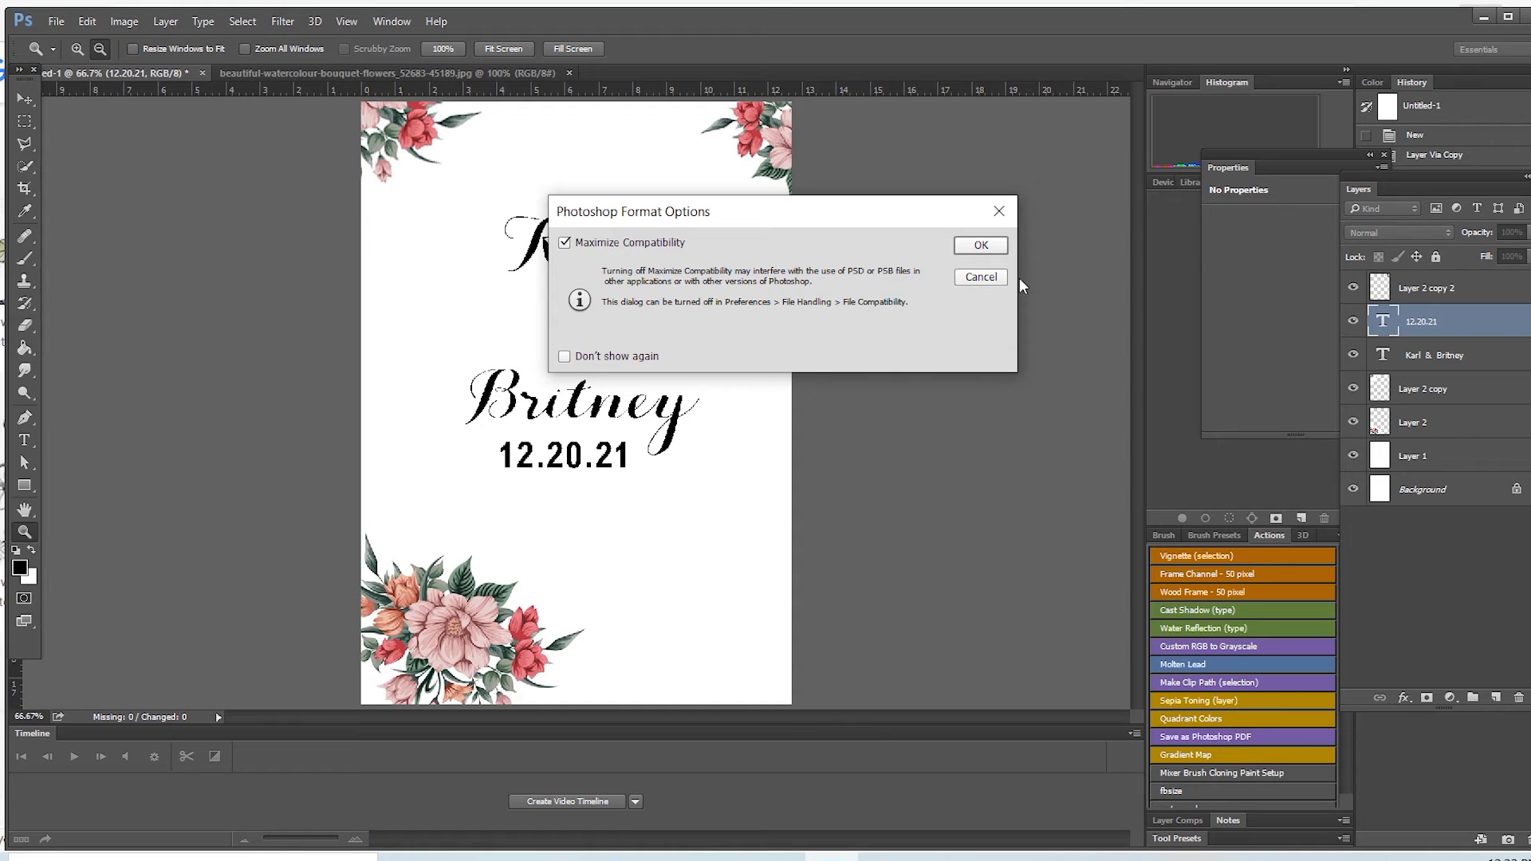
pyautogui.click(987, 245)
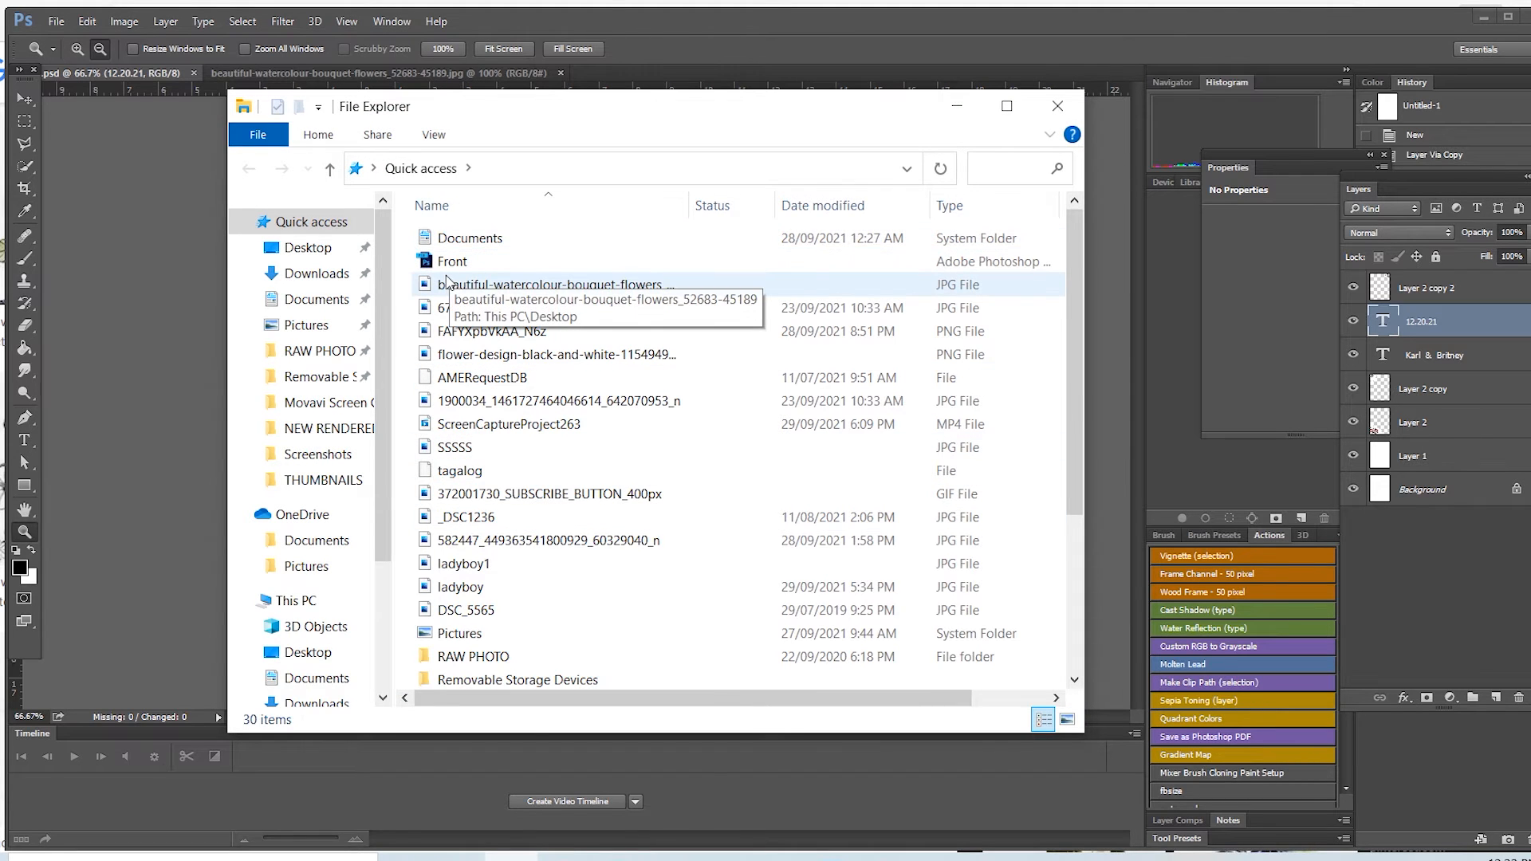
# Step: Switch to File Explorer and look for the saved Front file in Quick access, moving the window clear of the layout
pyautogui.moveTo(629, 112); pyautogui.dragTo(662, 188)
pyautogui.moveTo(568, 198); pyautogui.dragTo(966, 184)
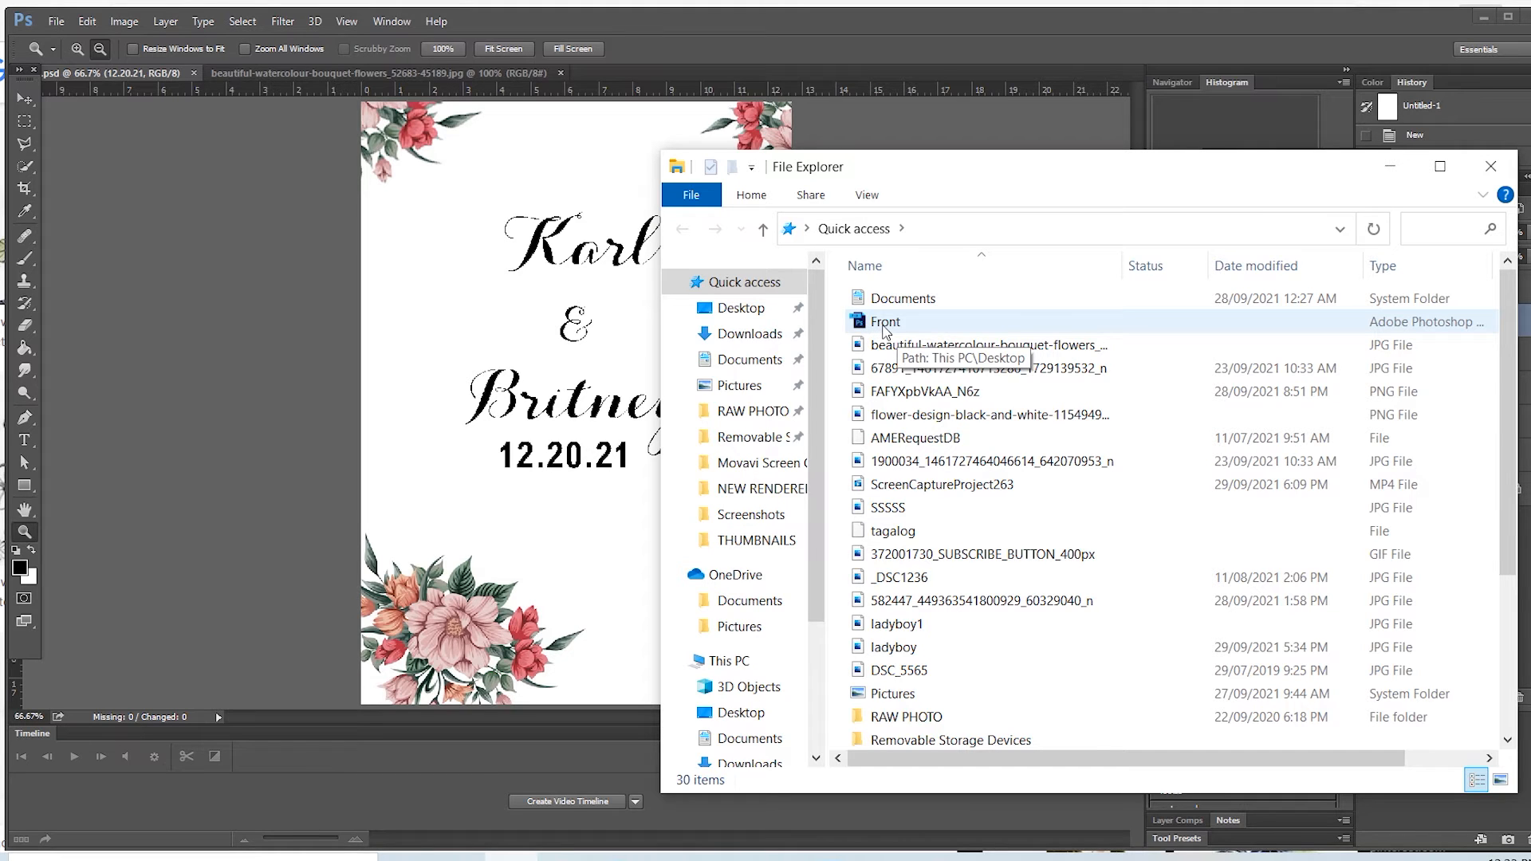
pyautogui.moveTo(1015, 186); pyautogui.dragTo(519, 239)
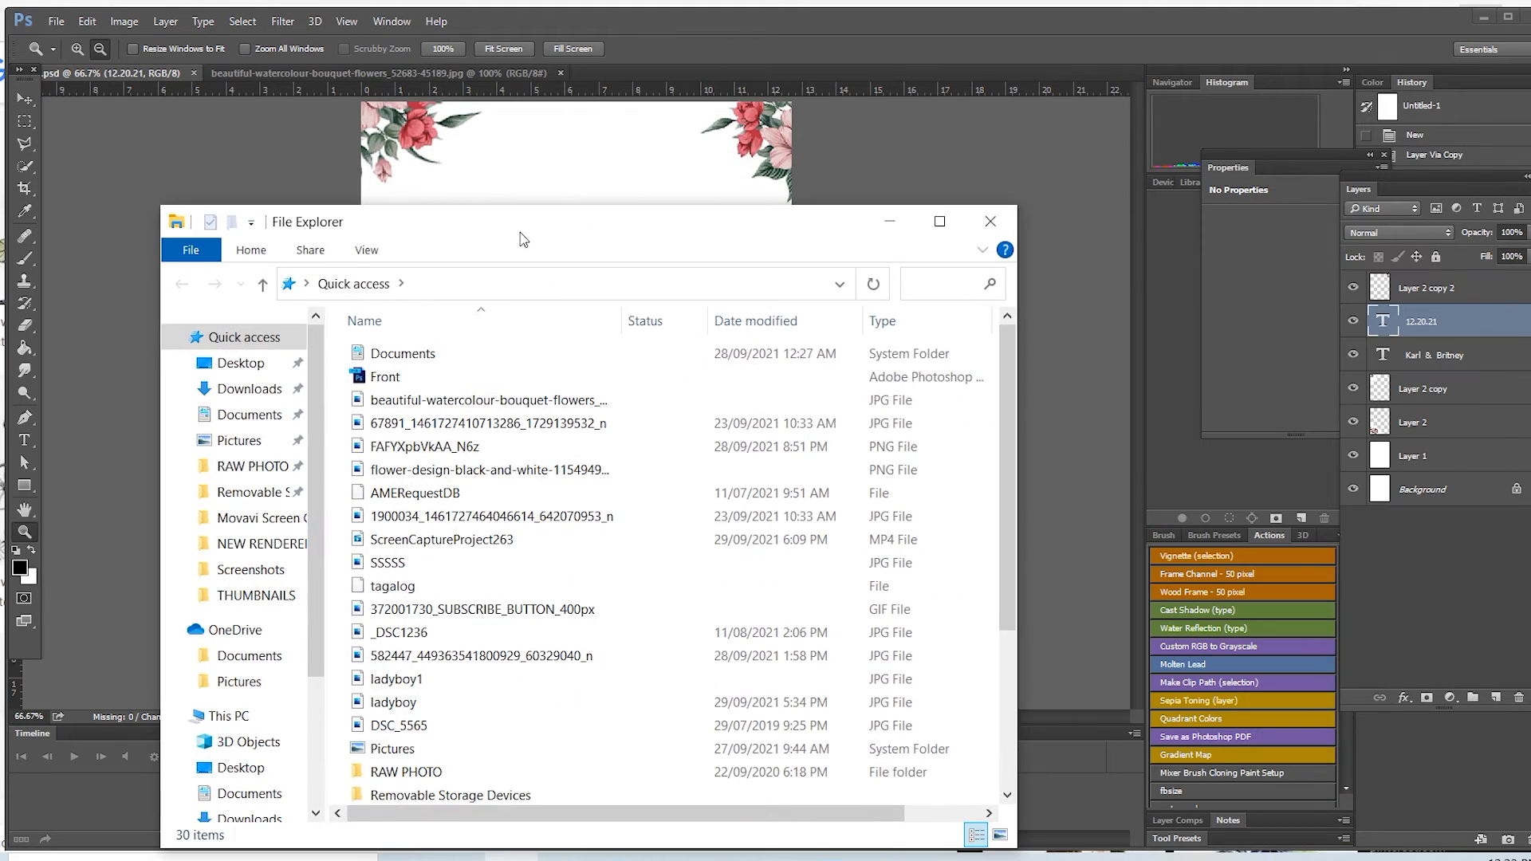
# Step: Return to the layout and save a JPEG copy named Front on the Desktop at Maximum quality 12, Progressive with 3 scans
pyautogui.click(890, 226)
pyautogui.press('space')
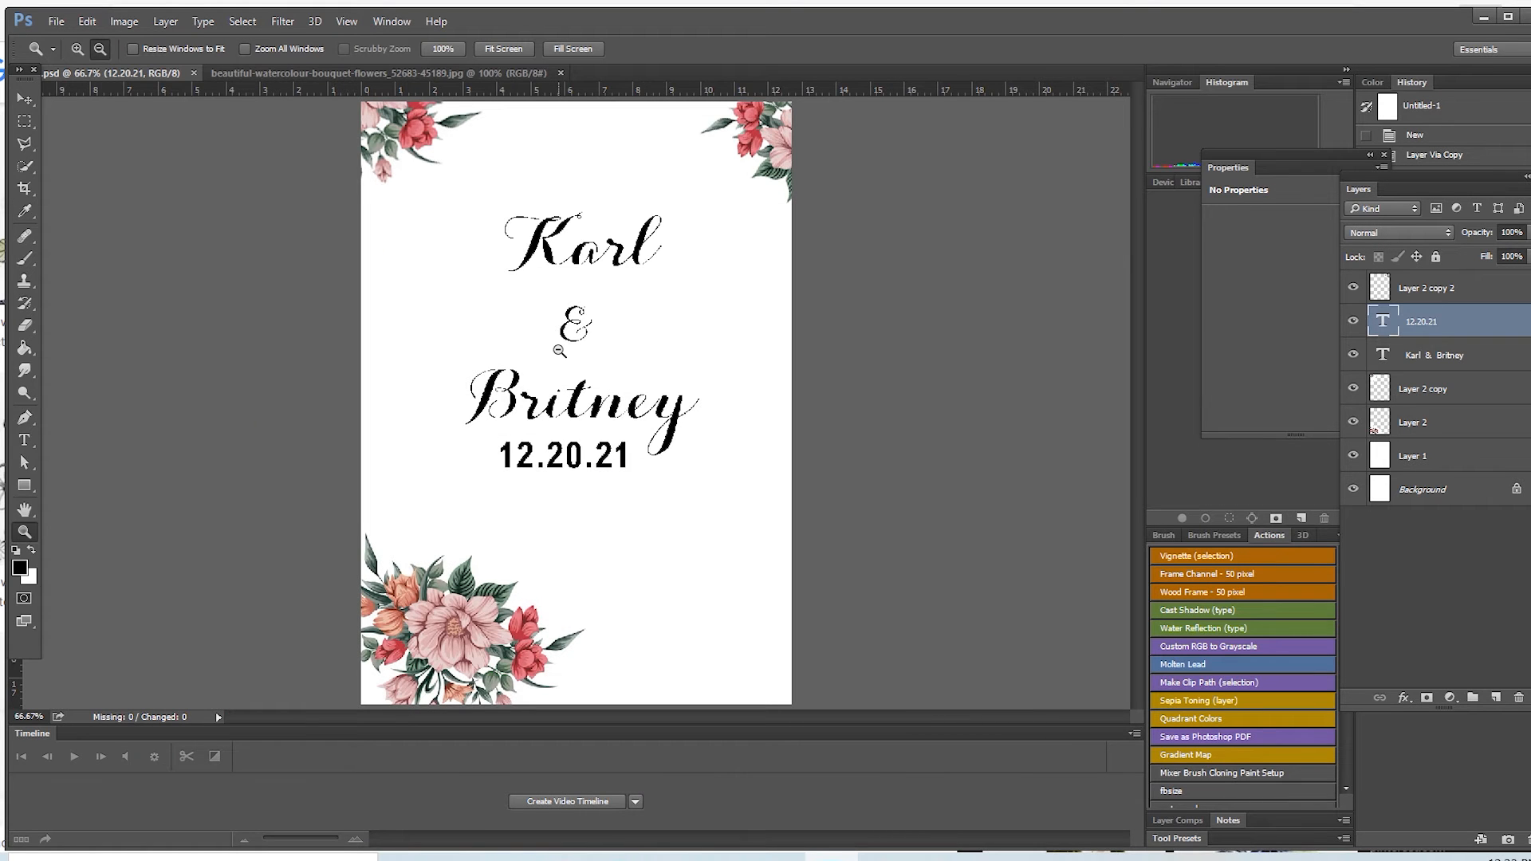
pyautogui.click(56, 22)
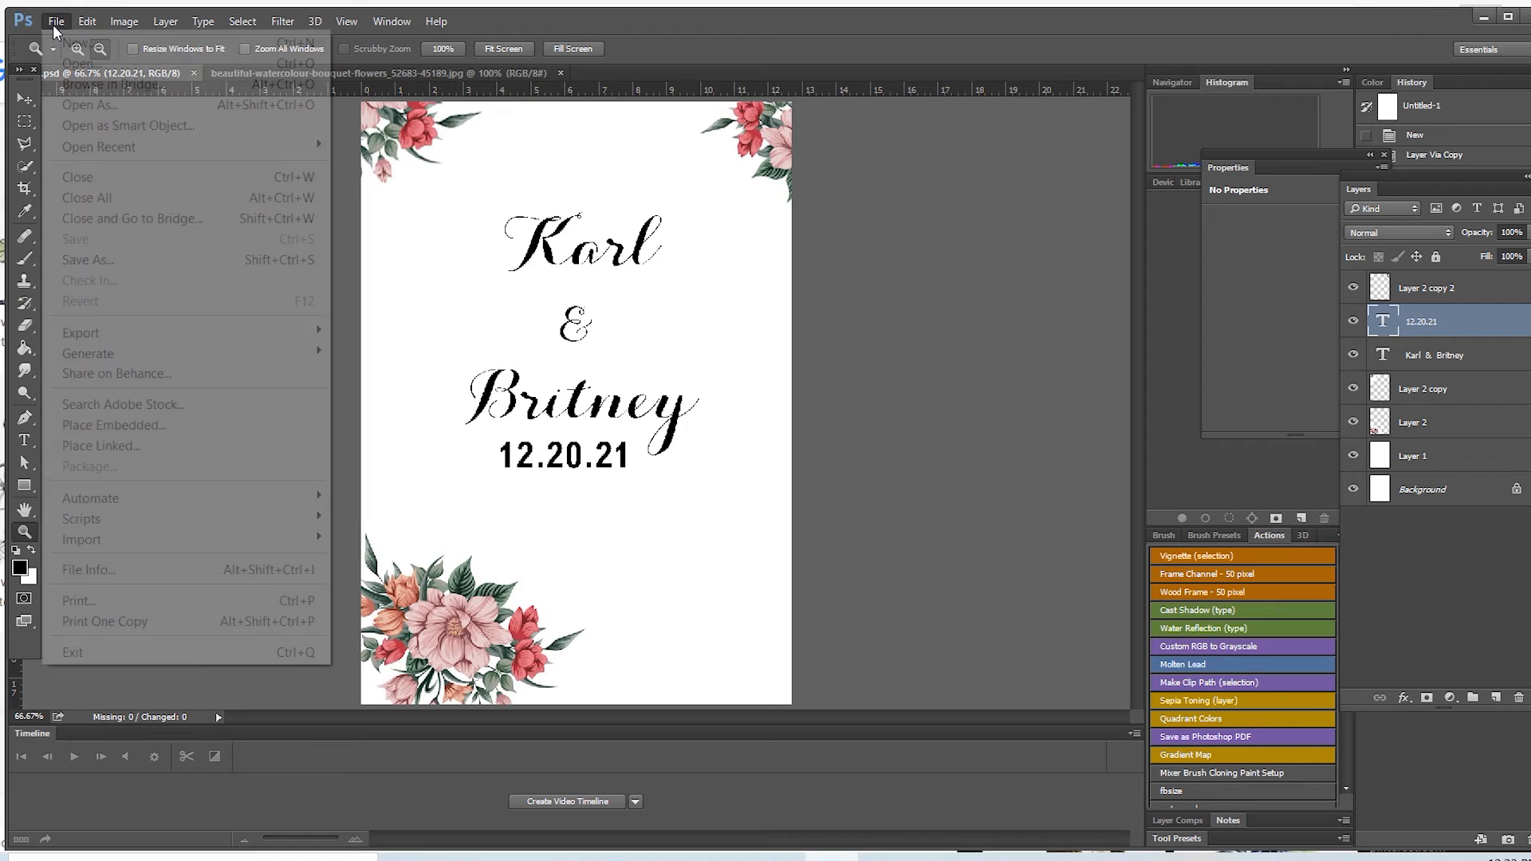
pyautogui.click(79, 259)
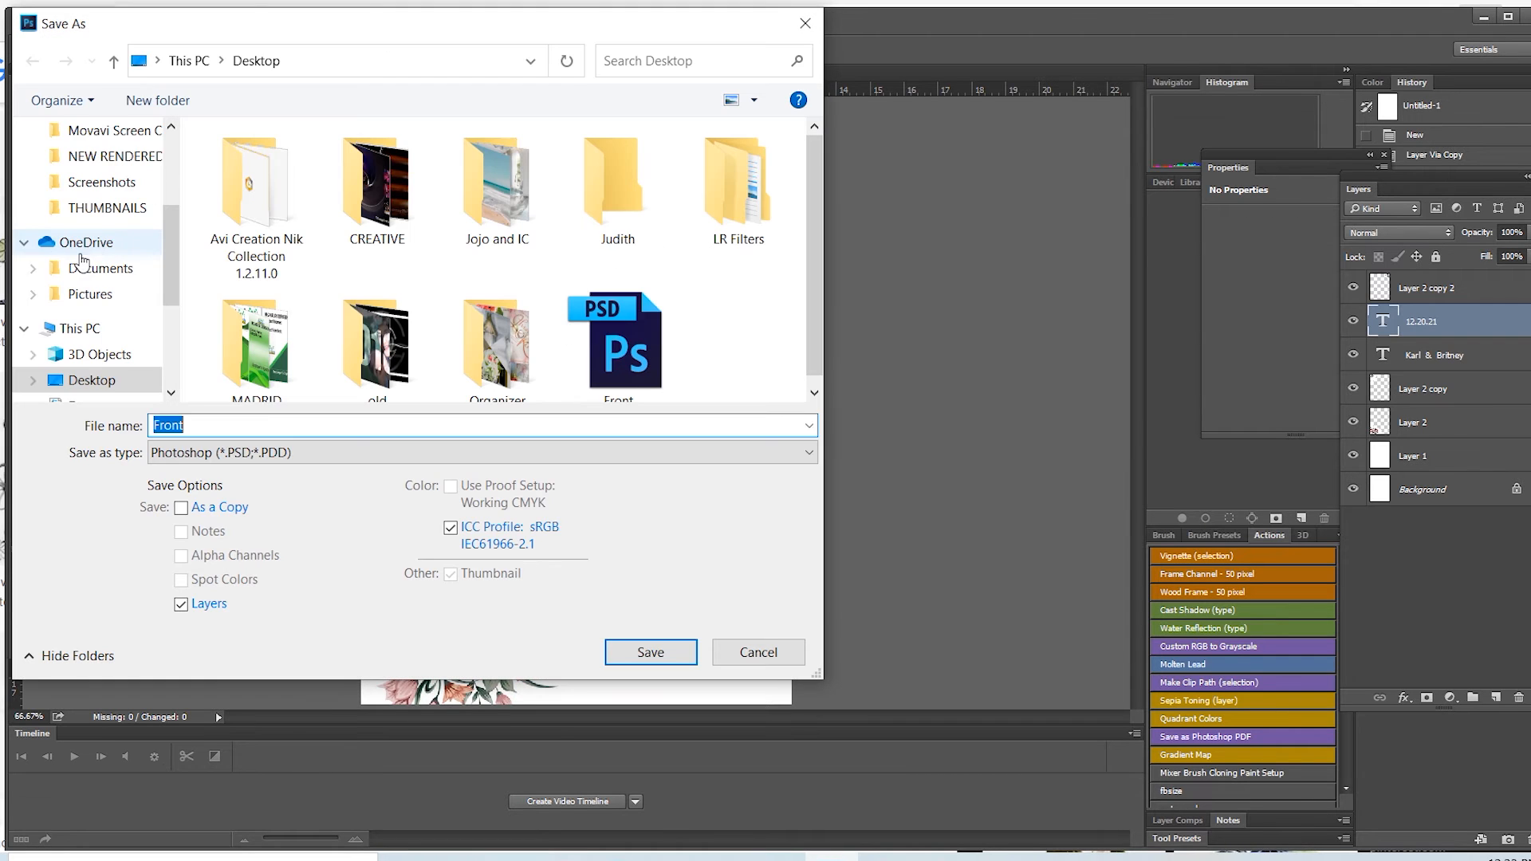
pyautogui.click(239, 425)
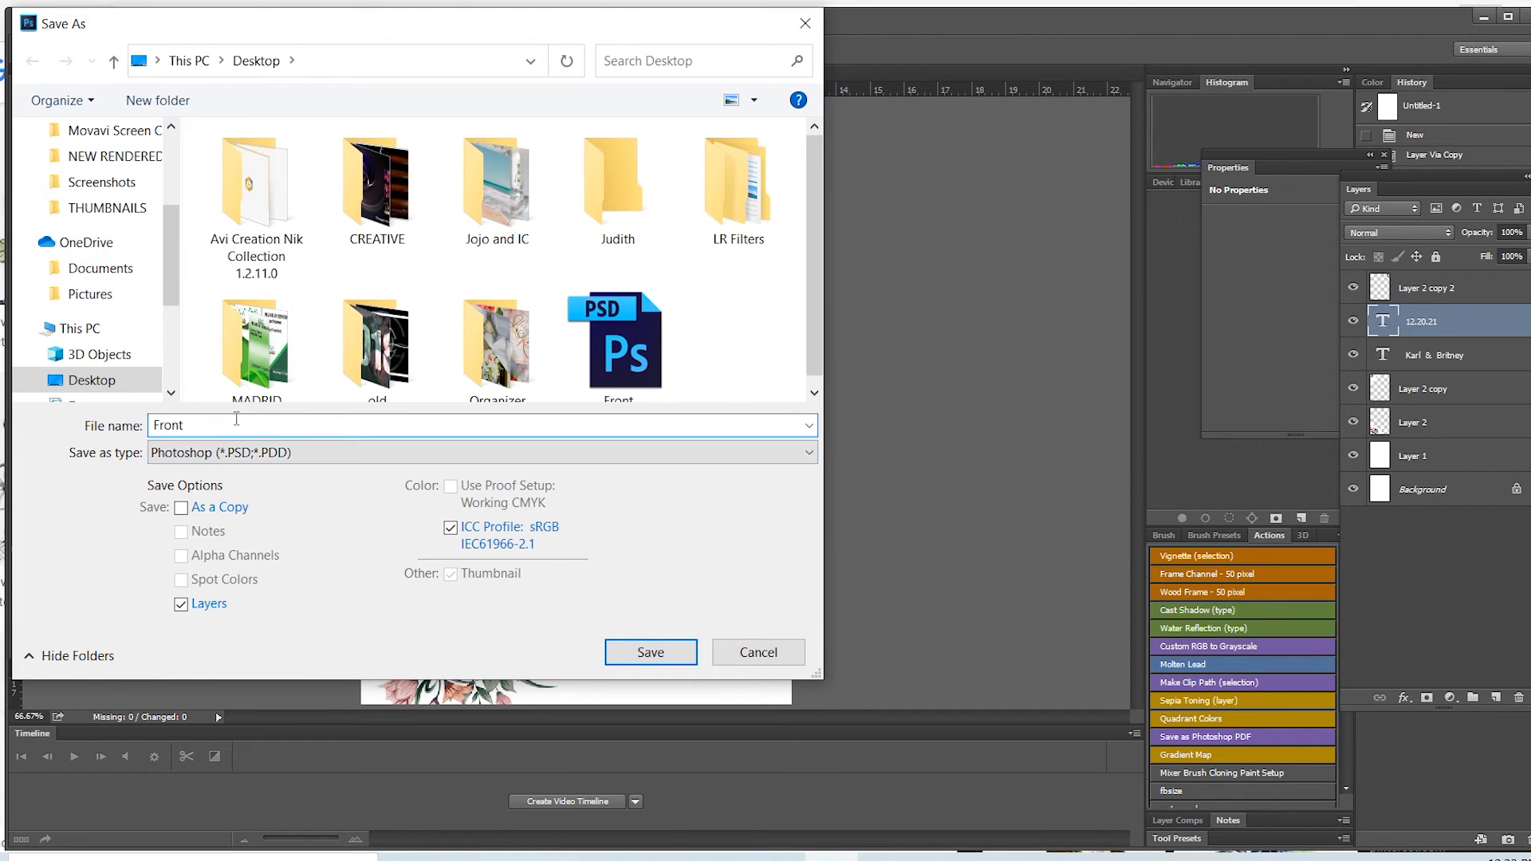
pyautogui.click(230, 460)
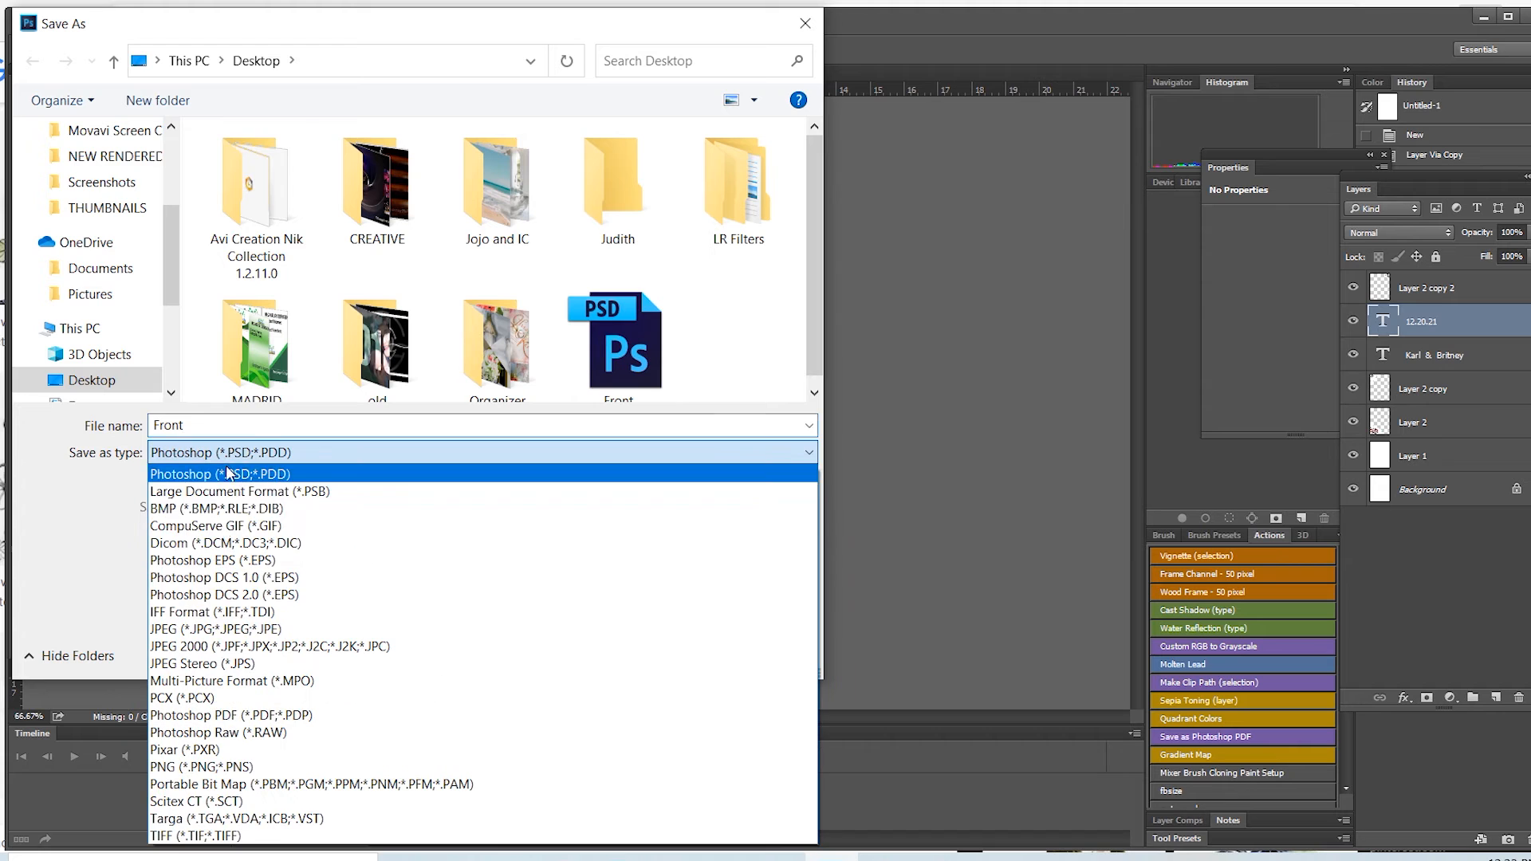
pyautogui.click(216, 634)
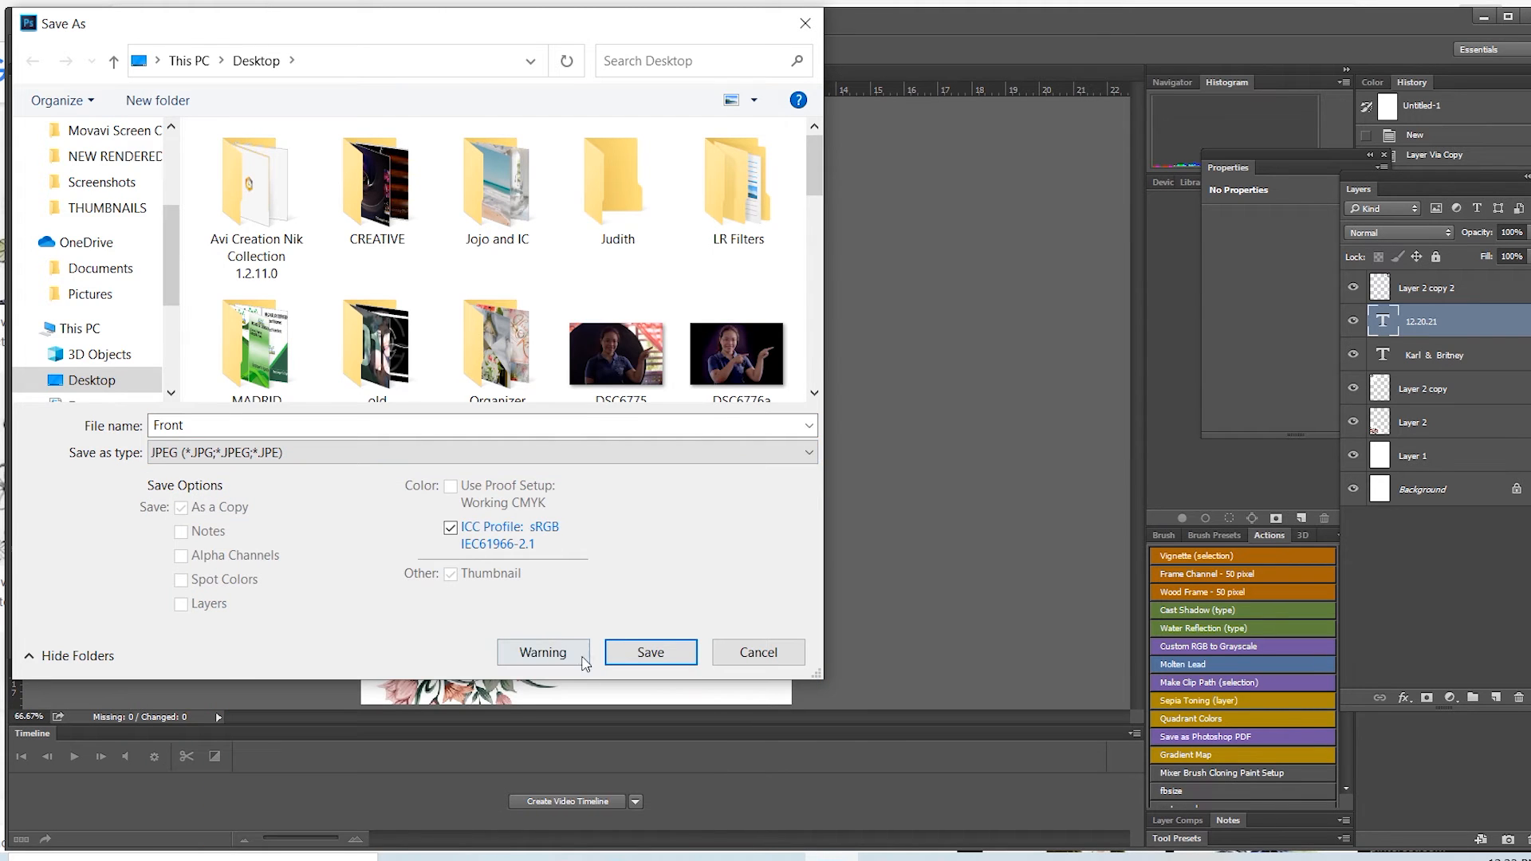
pyautogui.click(612, 653)
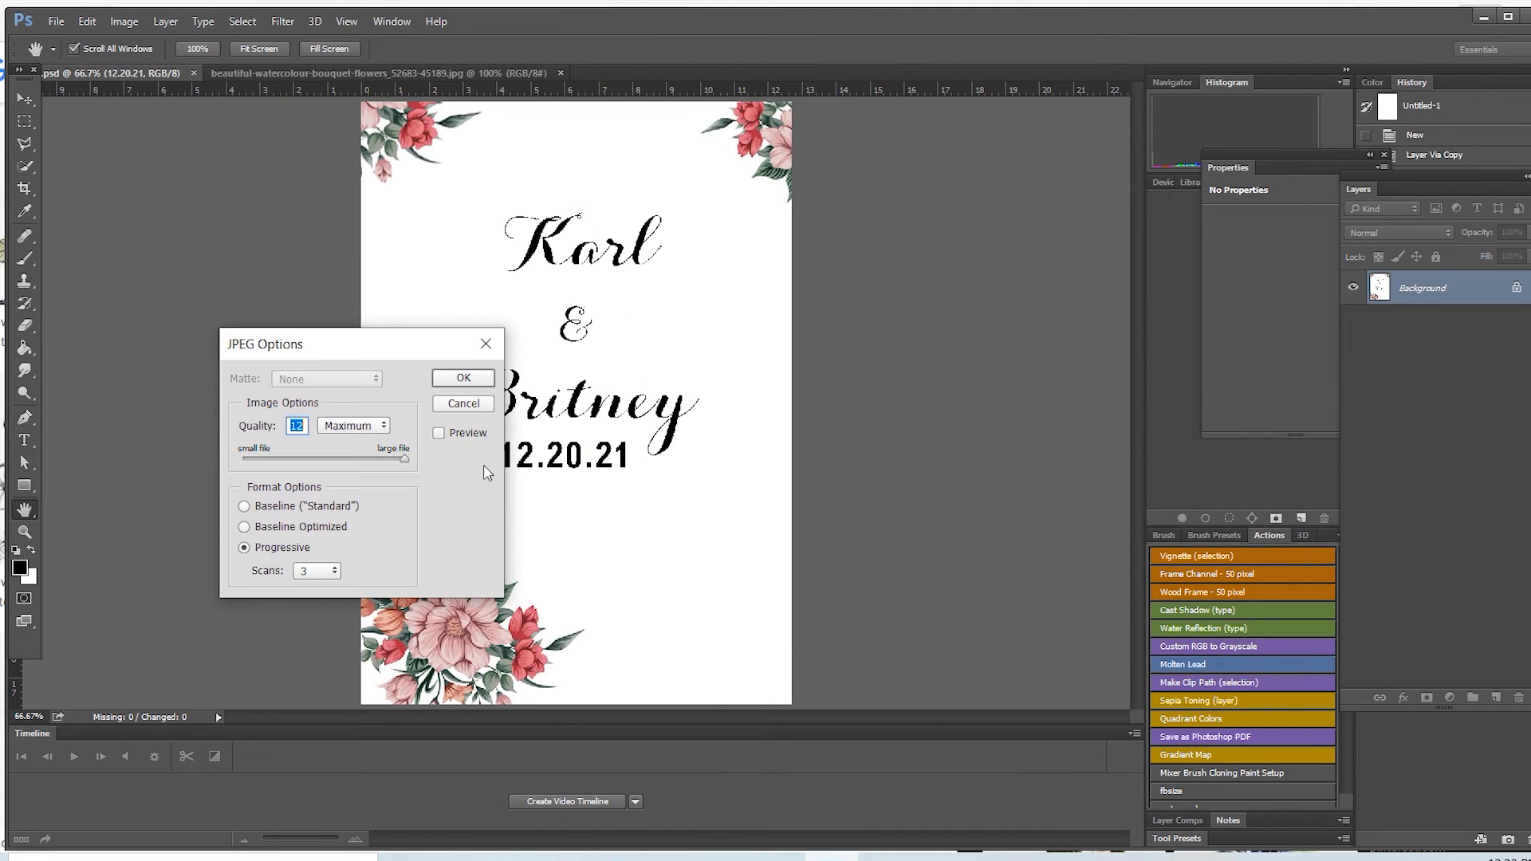
pyautogui.click(483, 380)
pyautogui.press('z')
# Step: Switch to File Explorer, find the Front JPG beside the Front Photoshop file in Quick access, and close the window
pyautogui.press('super+e')
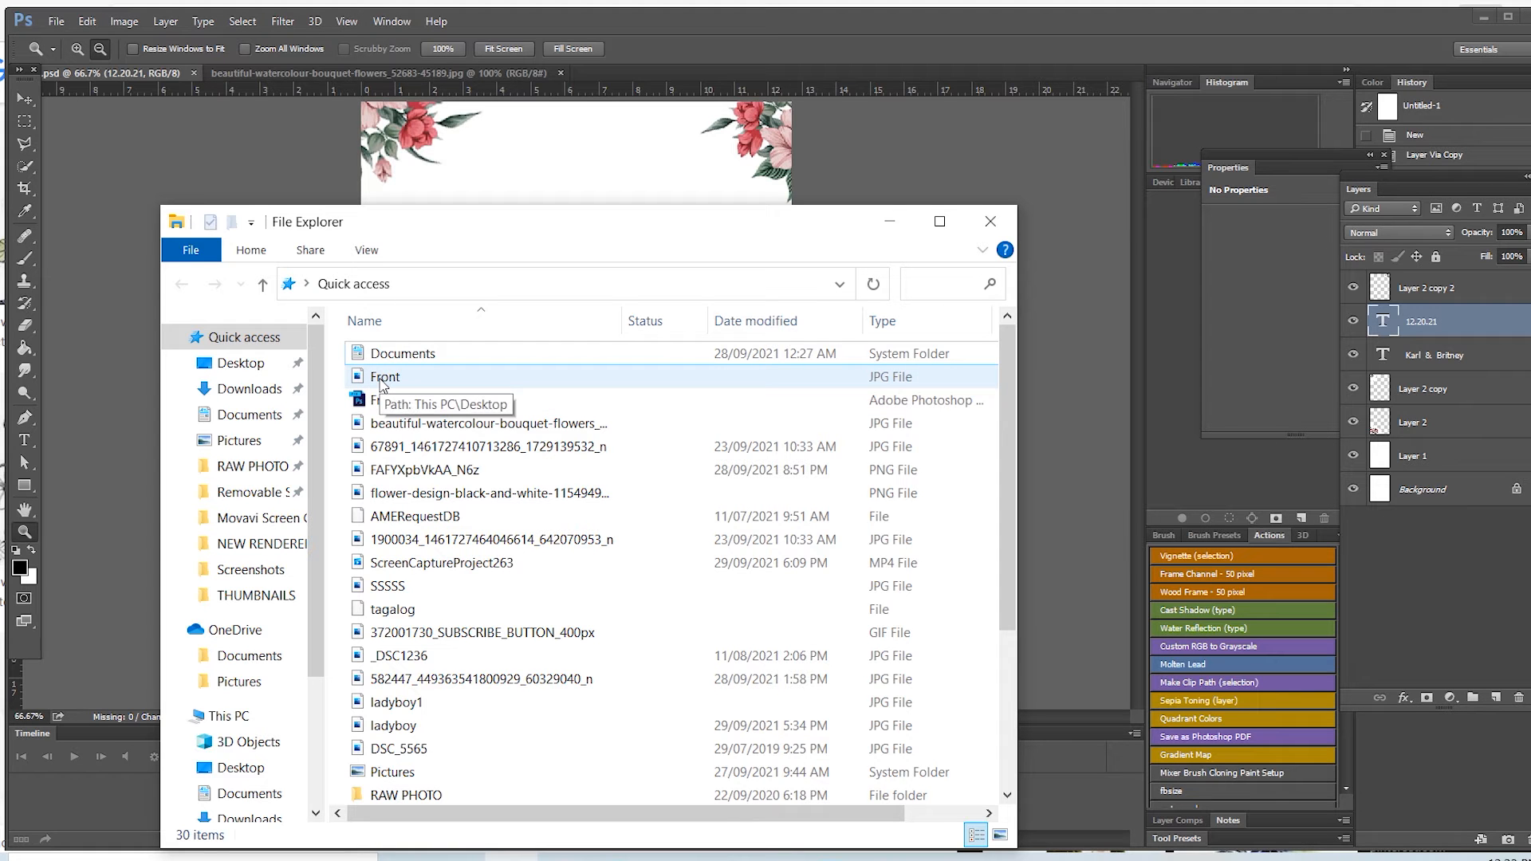
pyautogui.moveTo(514, 237); pyautogui.dragTo(595, 187)
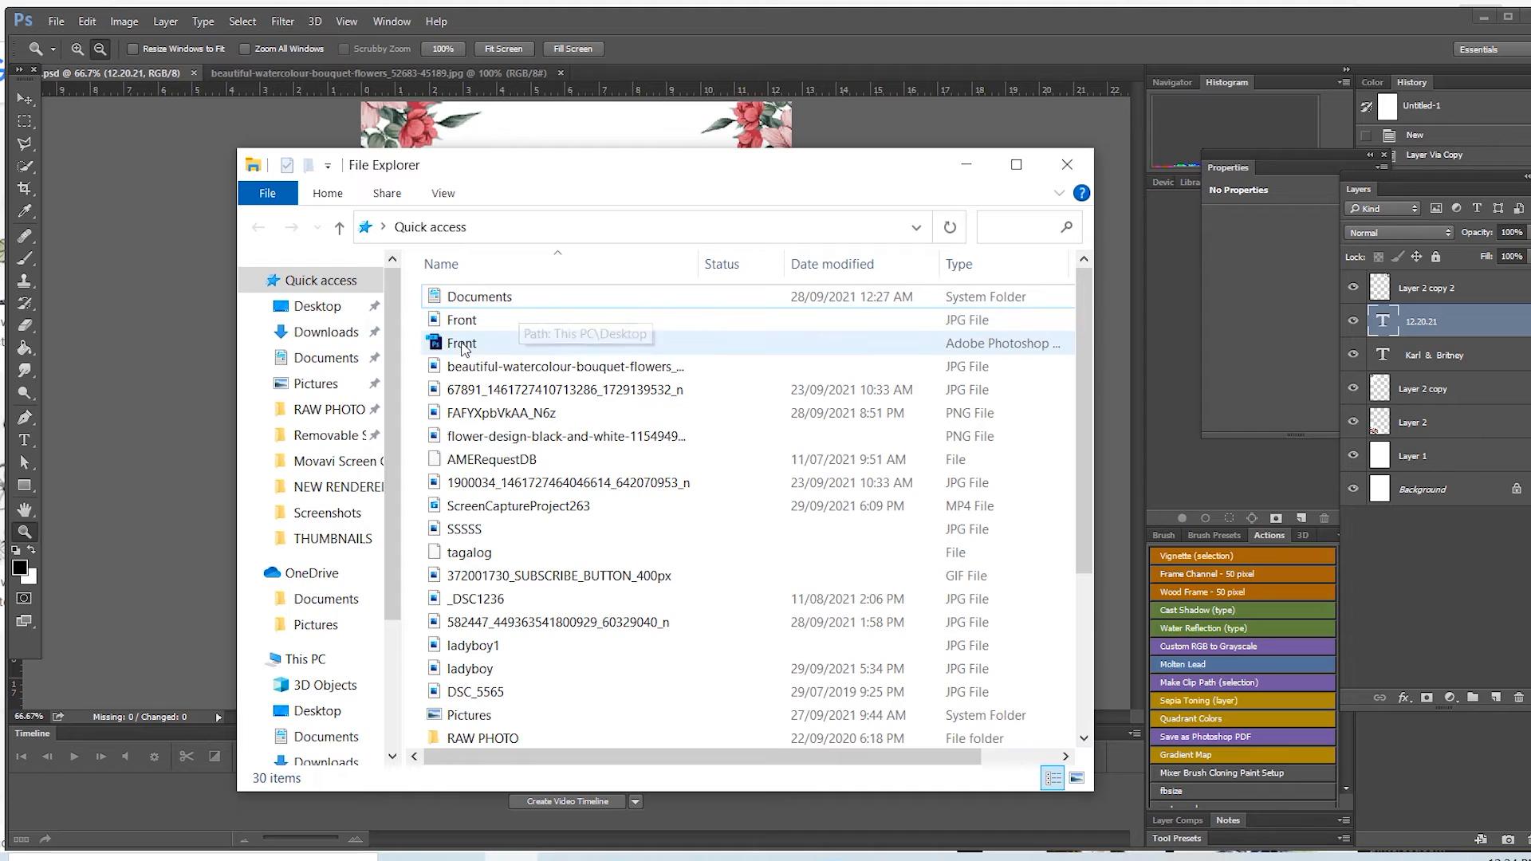
pyautogui.click(476, 323)
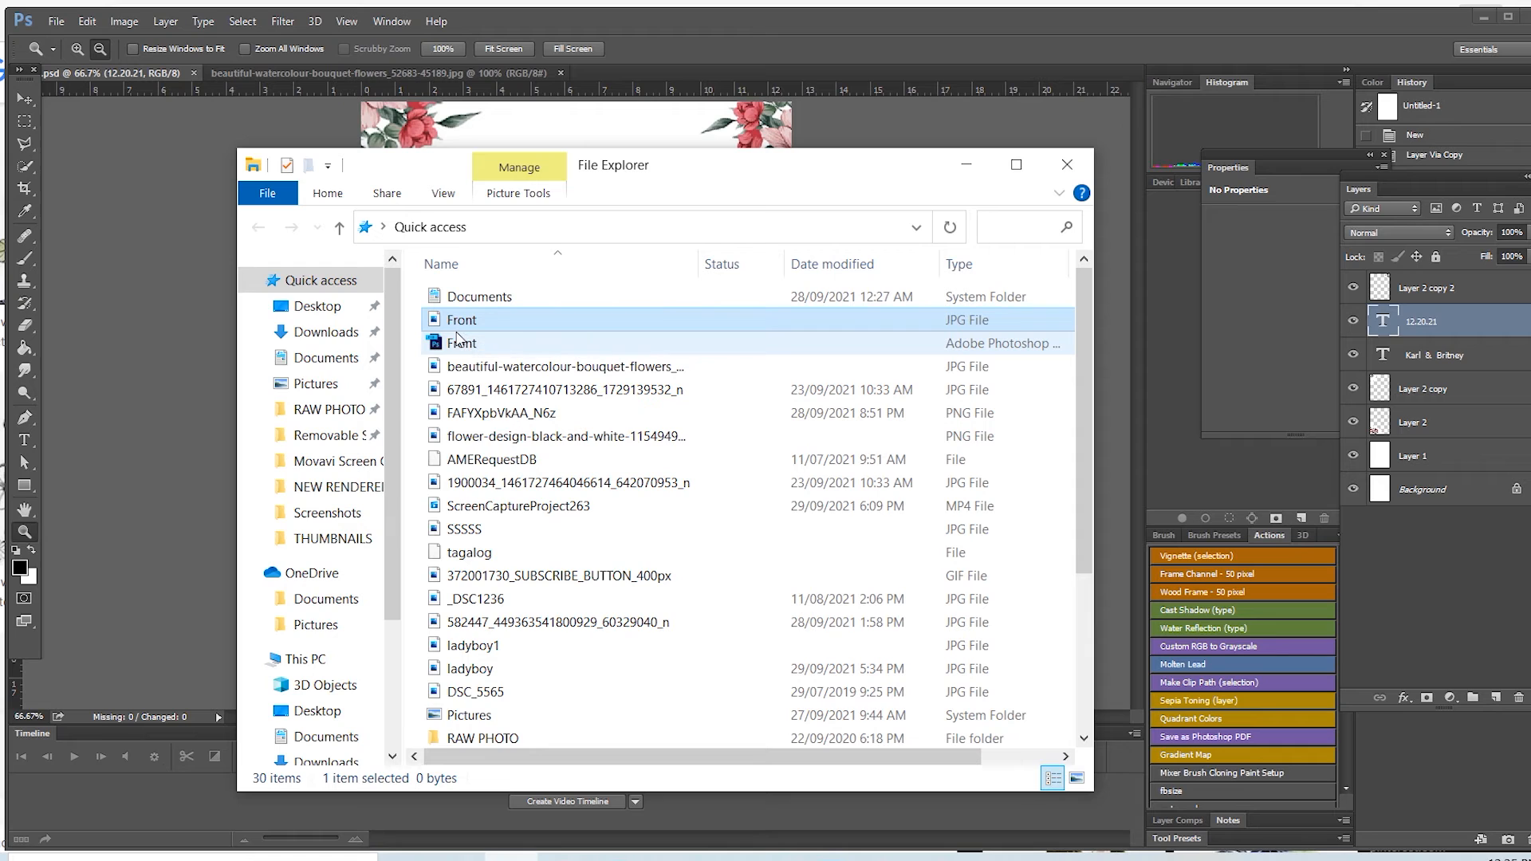
pyautogui.click(1082, 173)
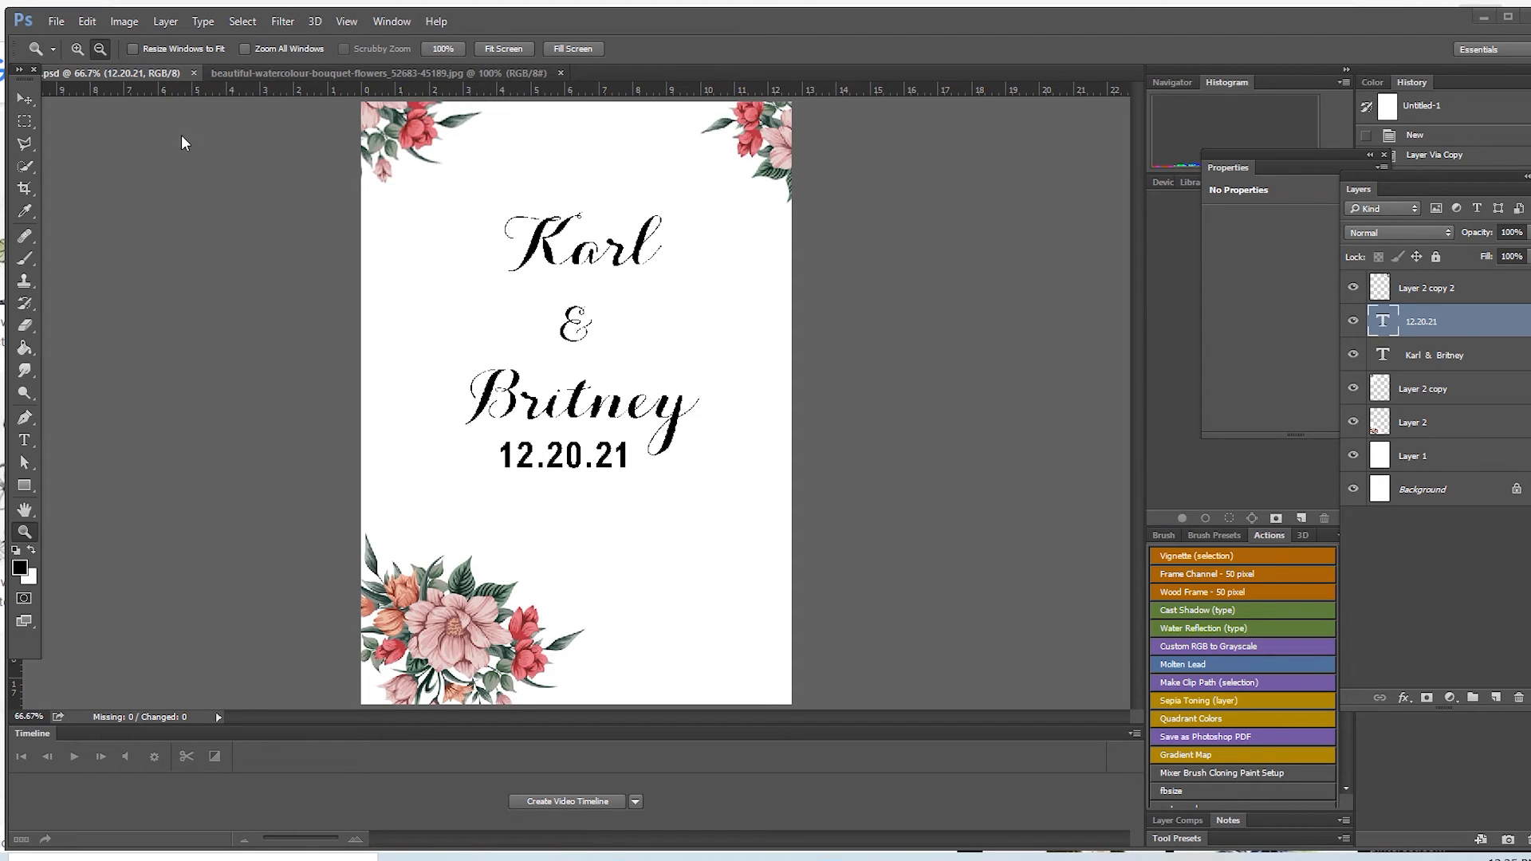
# Step: Close the layout and the bouquet image, and reopen the layered Front Photoshop file from the recent files
pyautogui.click(194, 70)
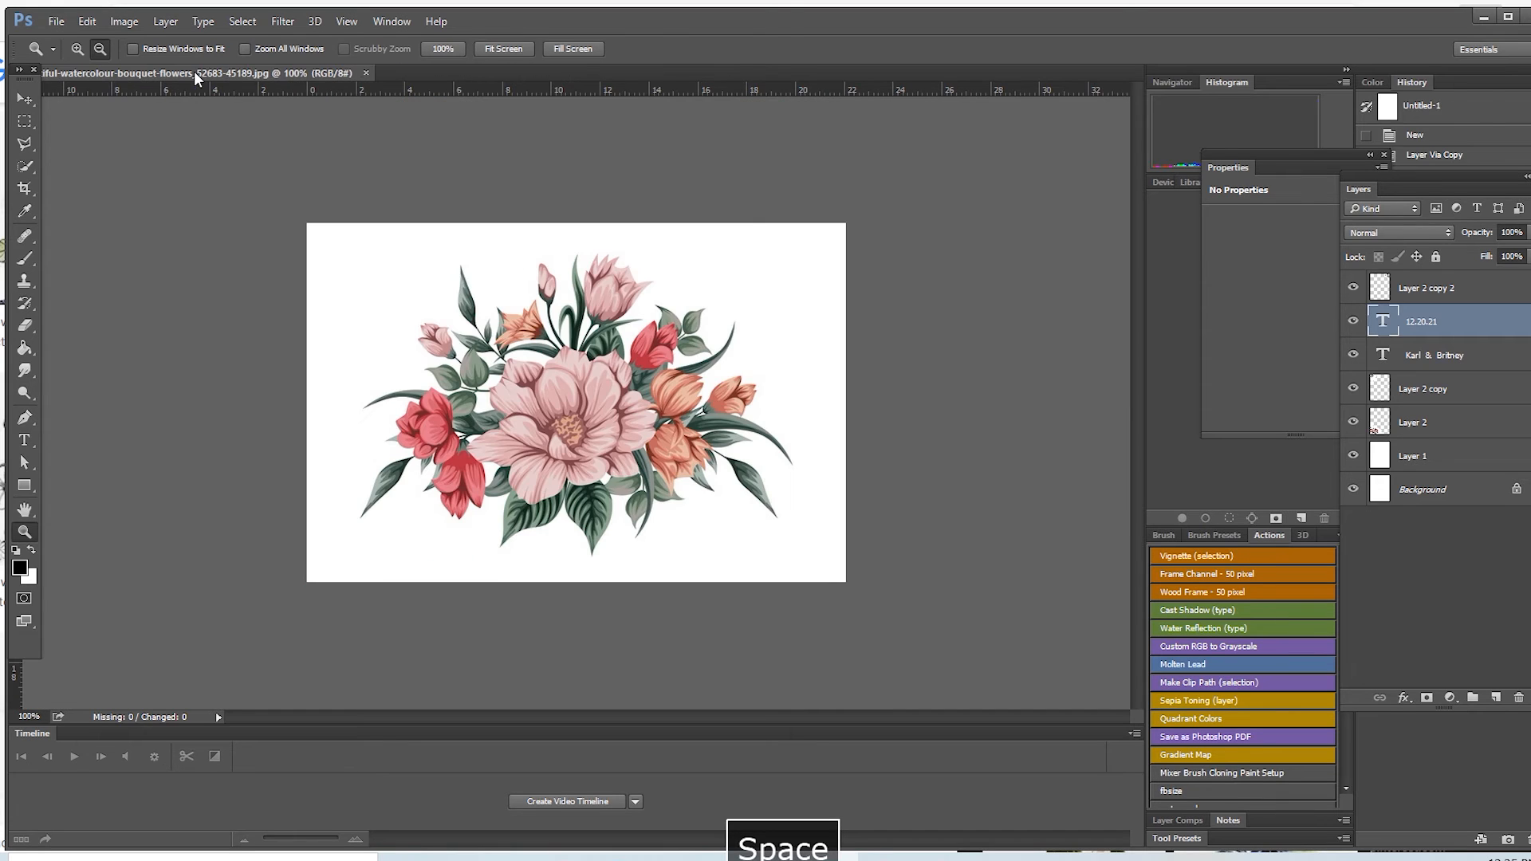
pyautogui.click(366, 73)
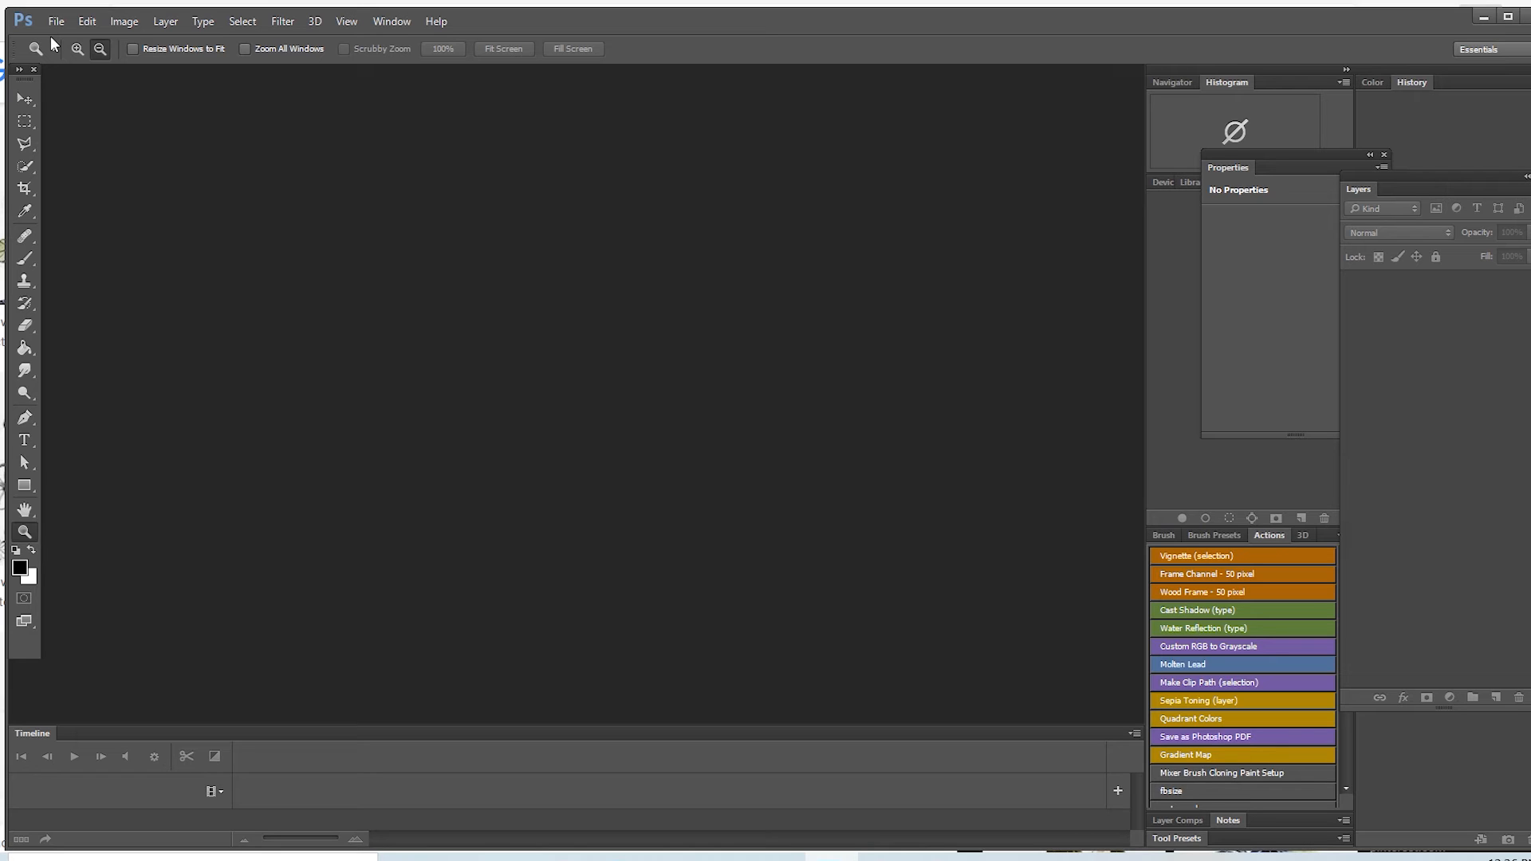
pyautogui.click(55, 22)
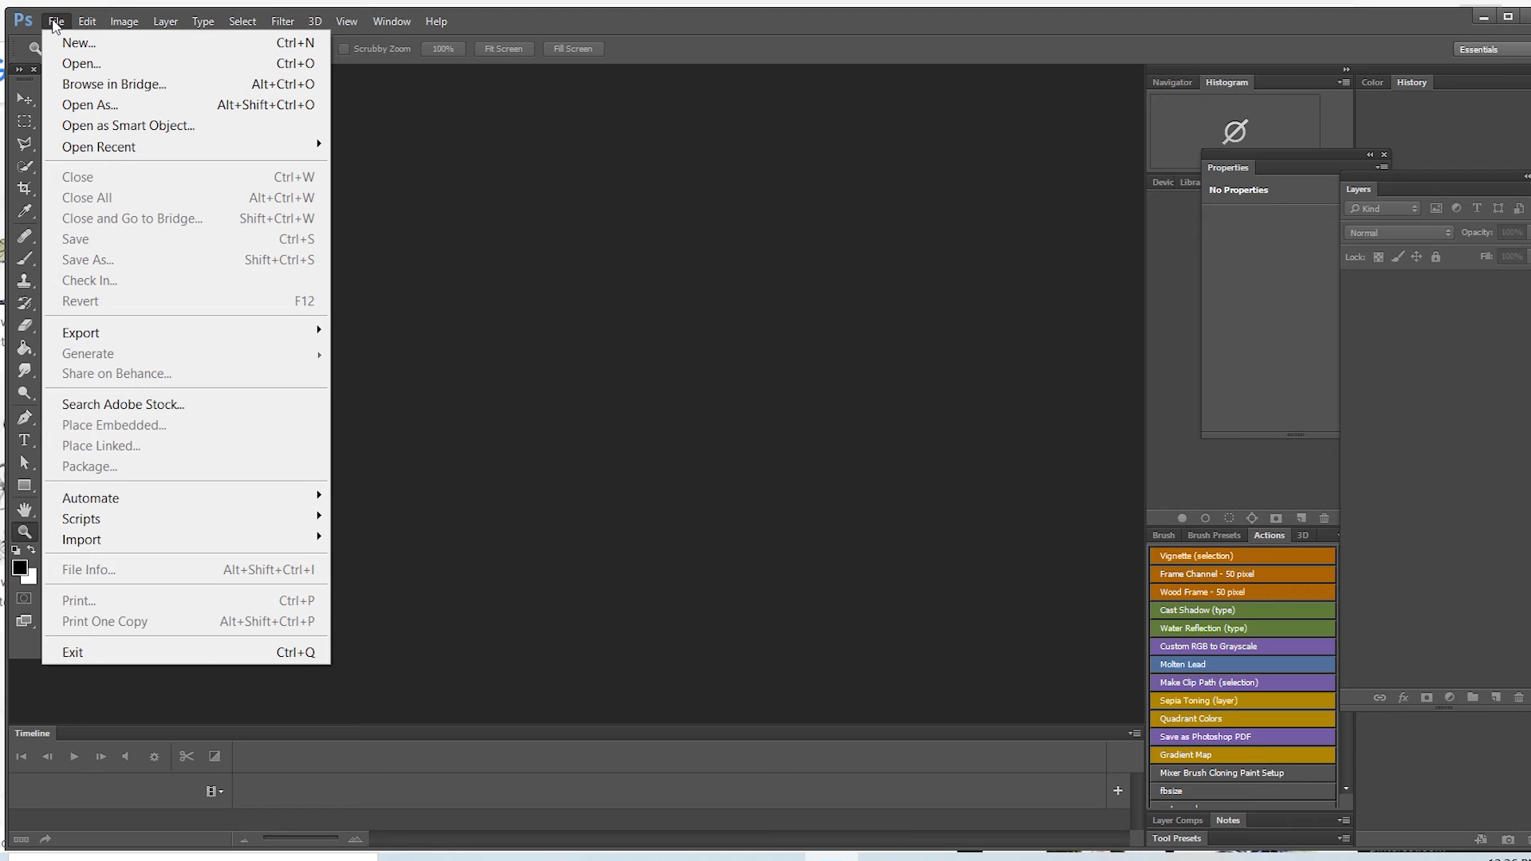
pyautogui.click(63, 66)
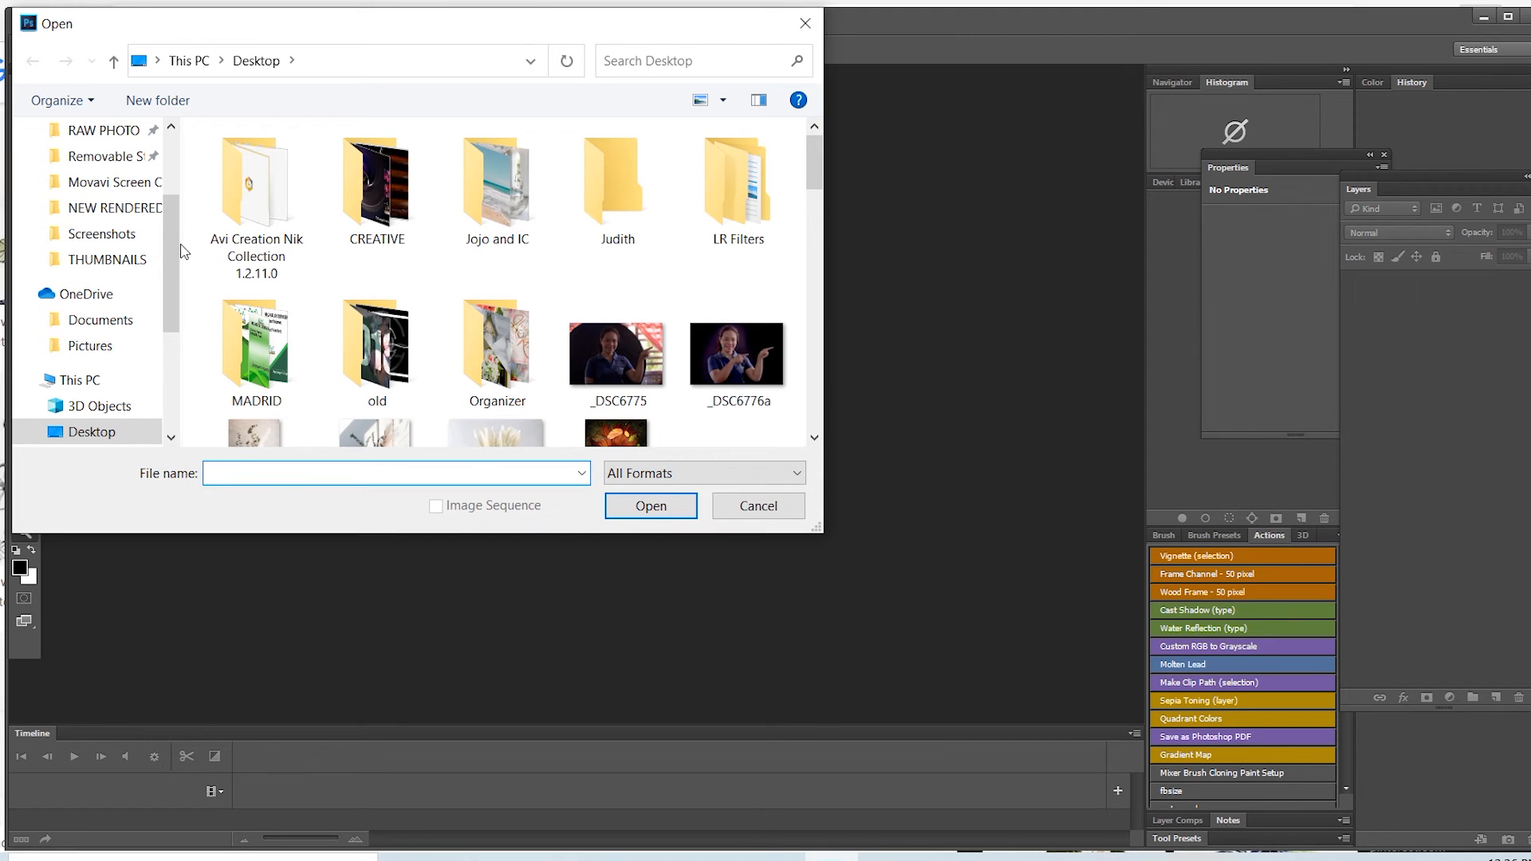
pyautogui.scroll(3, 170, 203)
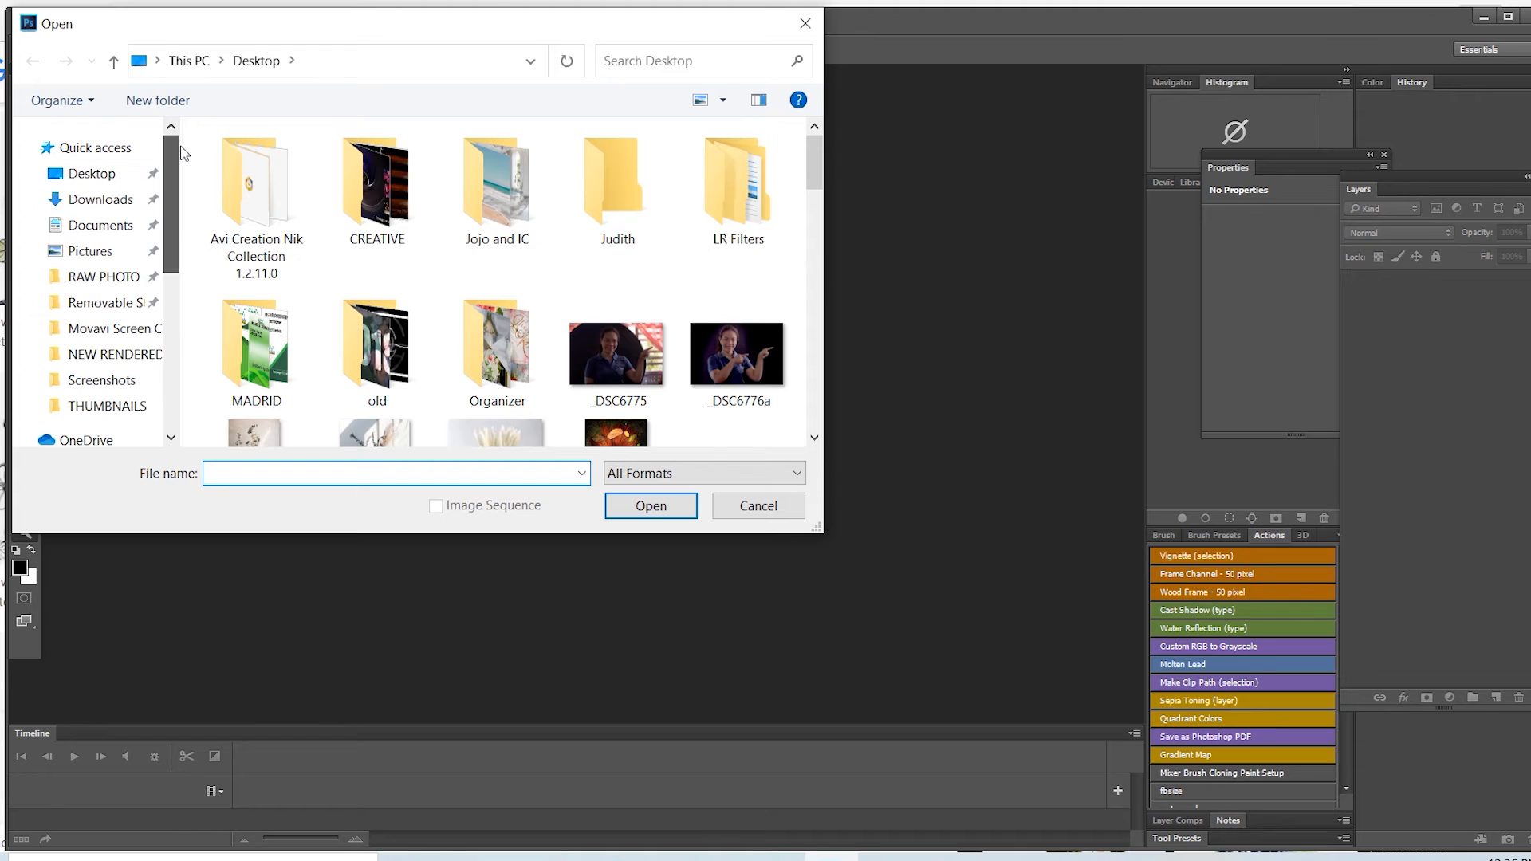
pyautogui.click(120, 149)
pyautogui.moveTo(812, 148); pyautogui.dragTo(812, 227)
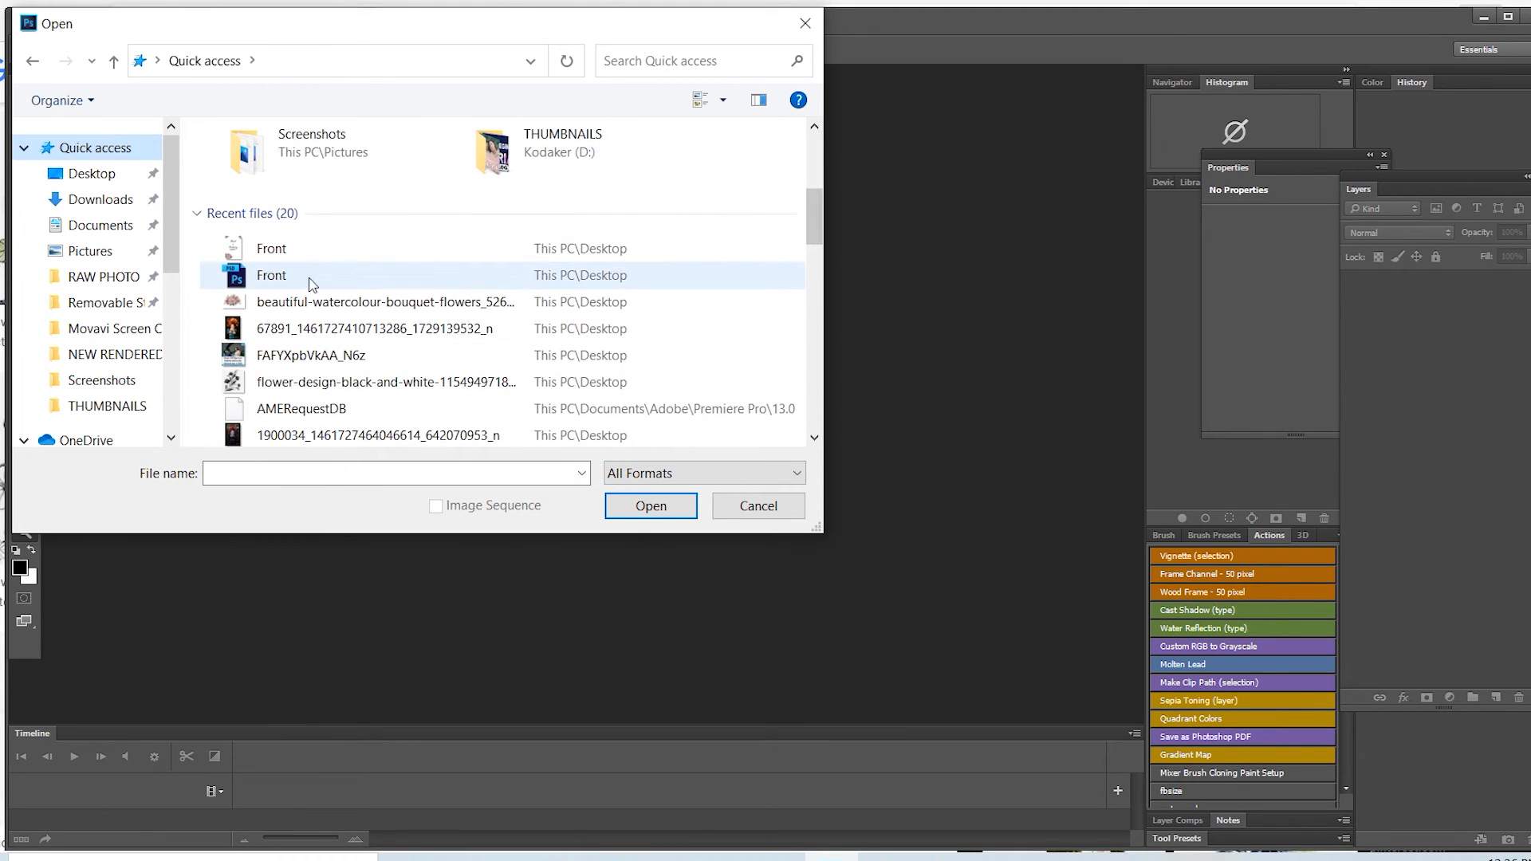
pyautogui.click(255, 280)
pyautogui.click(651, 511)
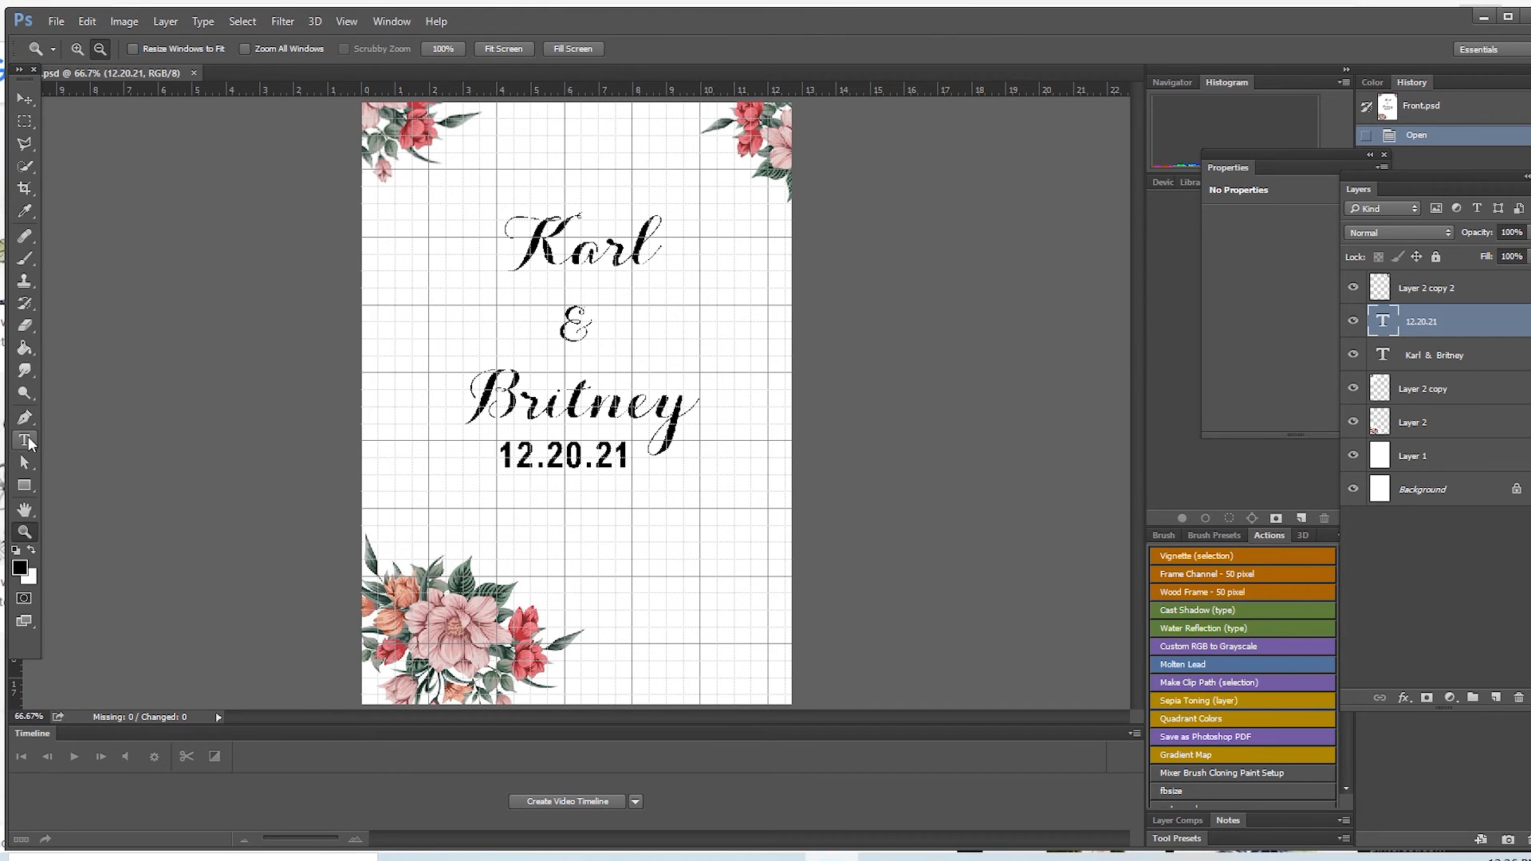
# Step: Duplicate the 12.20.21 text layer with the Type tool active, undo the duplication, and hide the grid over the page
pyautogui.click(26, 441)
pyautogui.hotkey('ctrl', 'j')
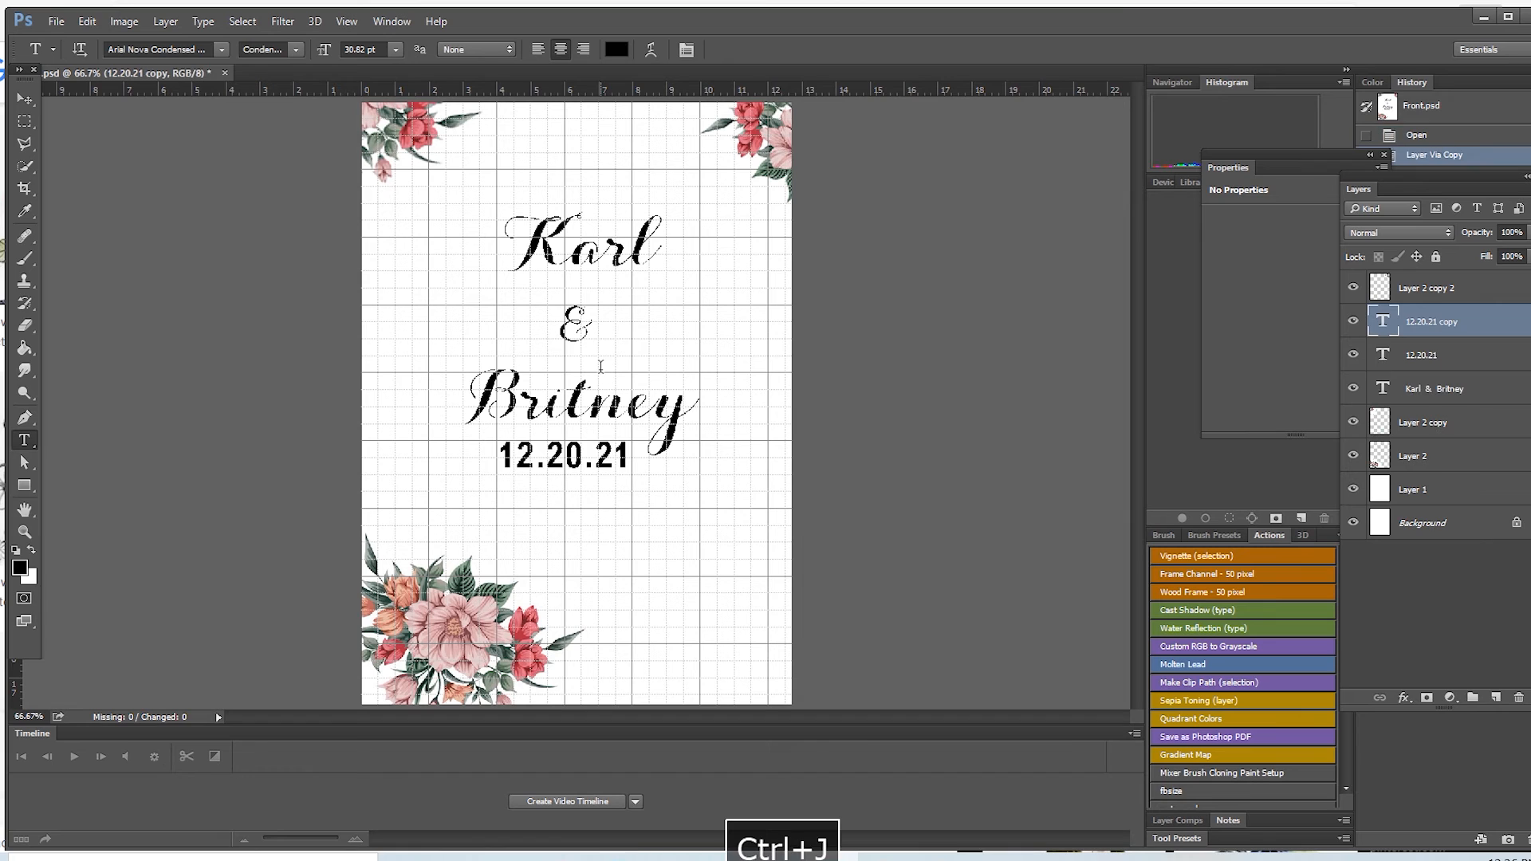
pyautogui.click(88, 22)
pyautogui.click(118, 34)
pyautogui.hotkey('ctrl', 'h')
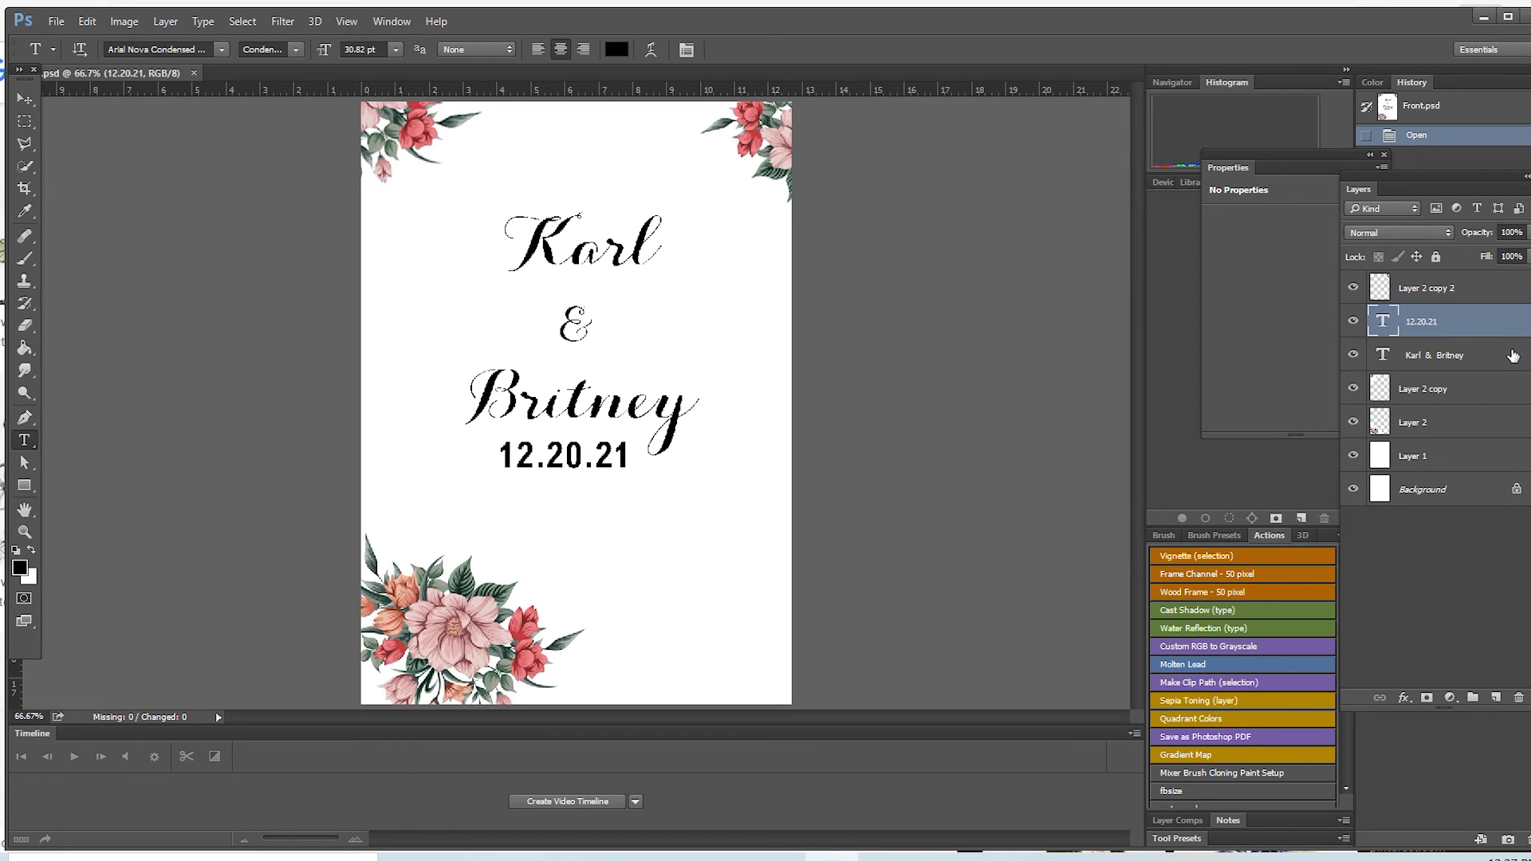
# Step: Replace the month in the date under the names with 11, making the text 11.20.21
pyautogui.click(1465, 386)
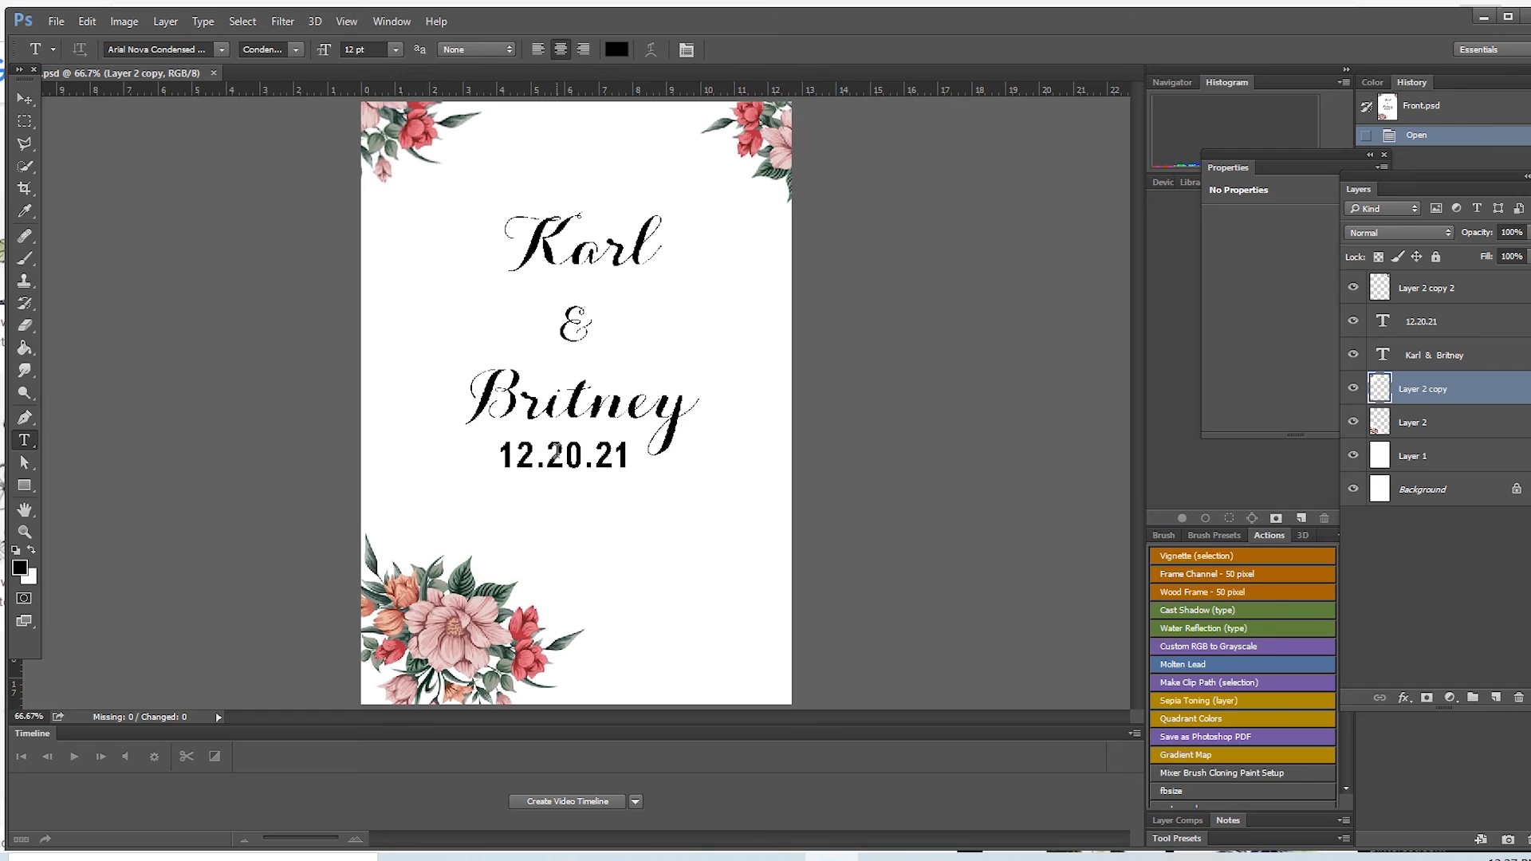
pyautogui.click(563, 458)
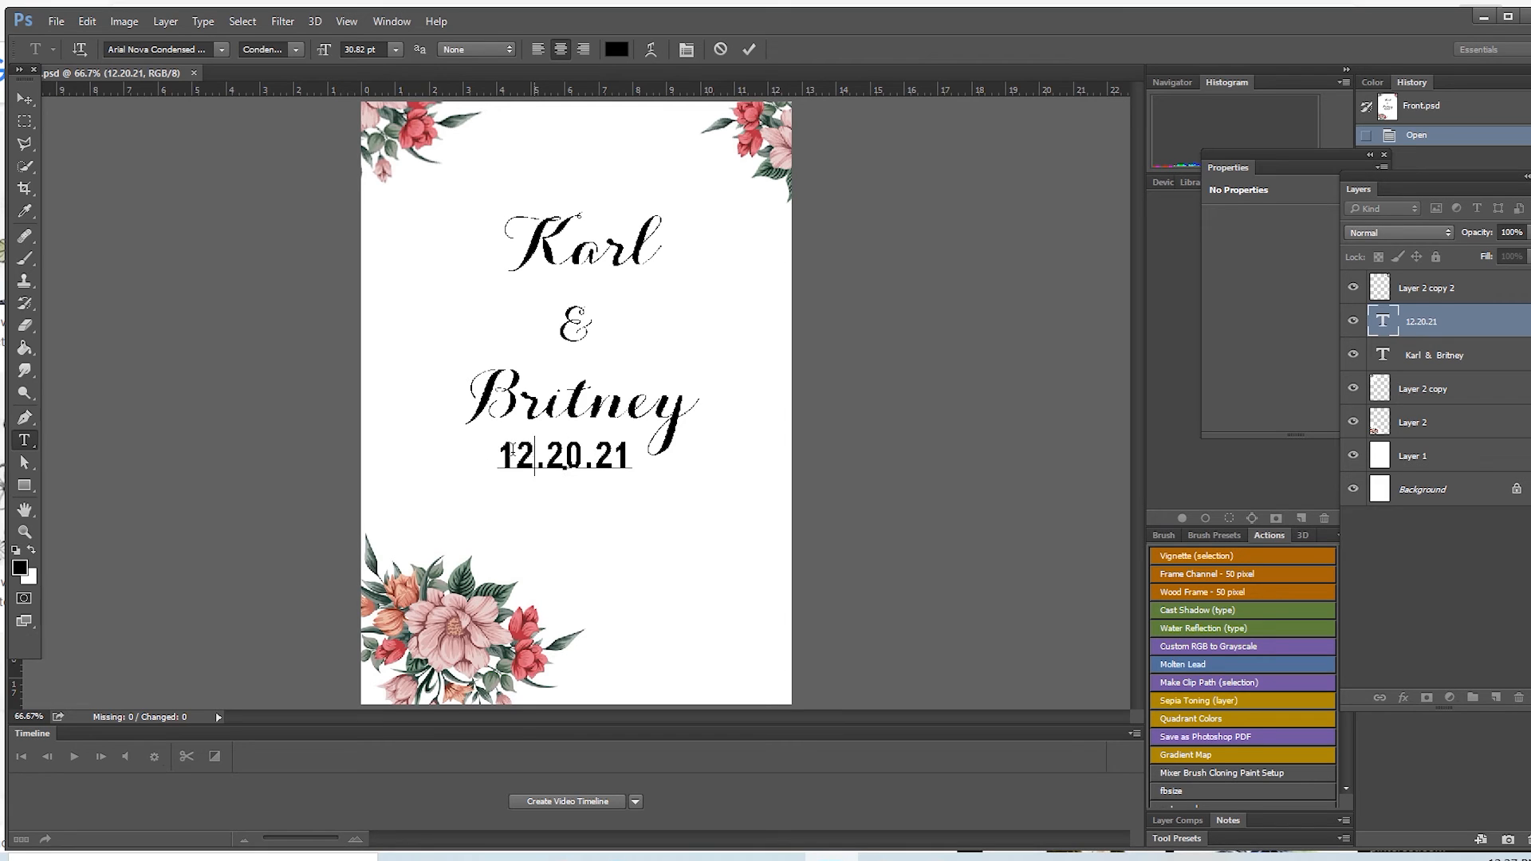
pyautogui.moveTo(535, 461); pyautogui.dragTo(470, 462)
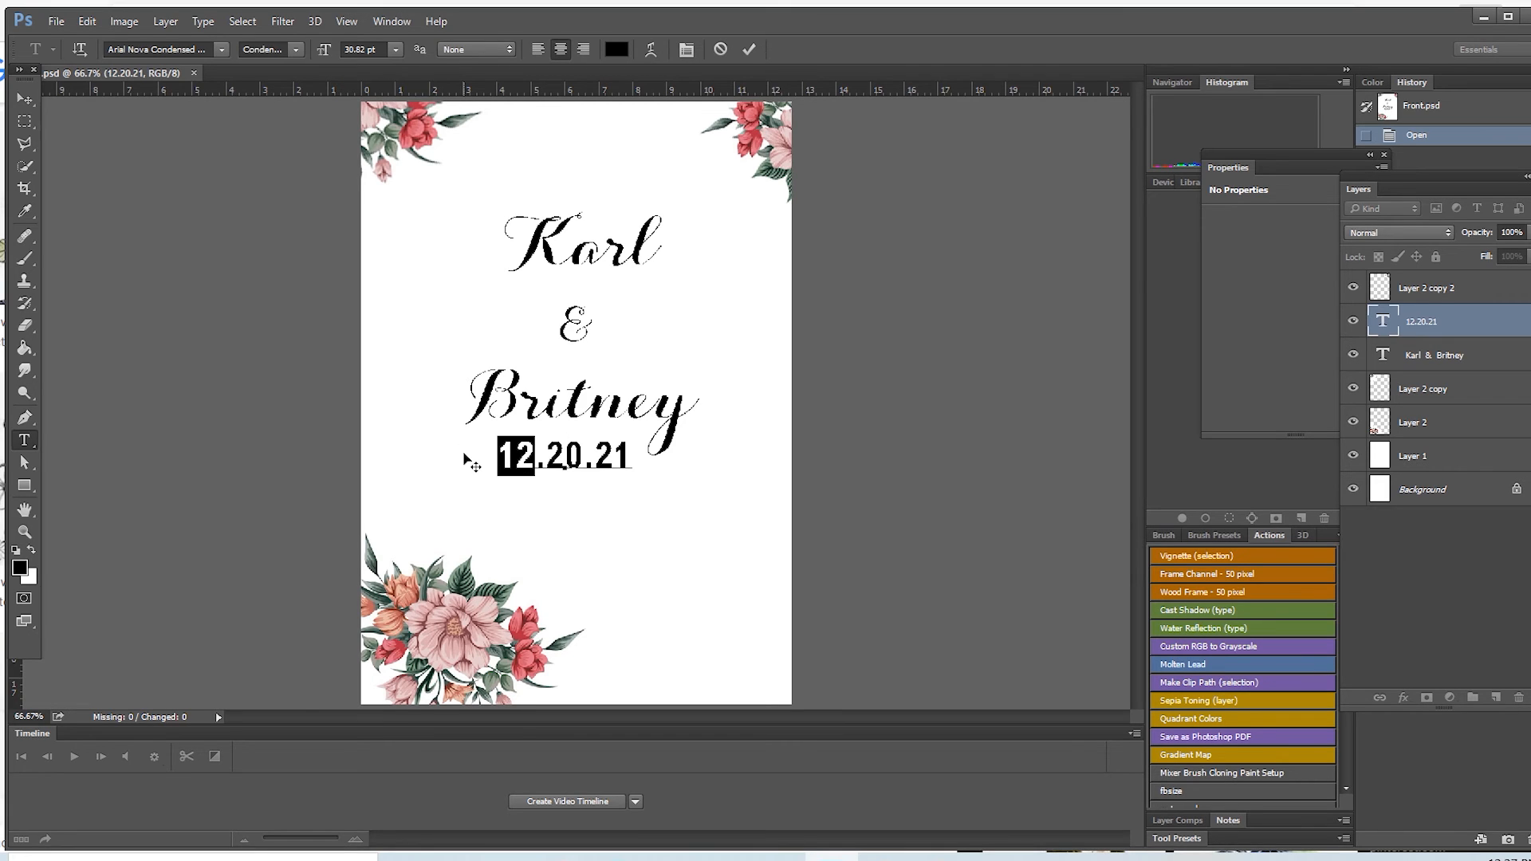
pyautogui.write('11')
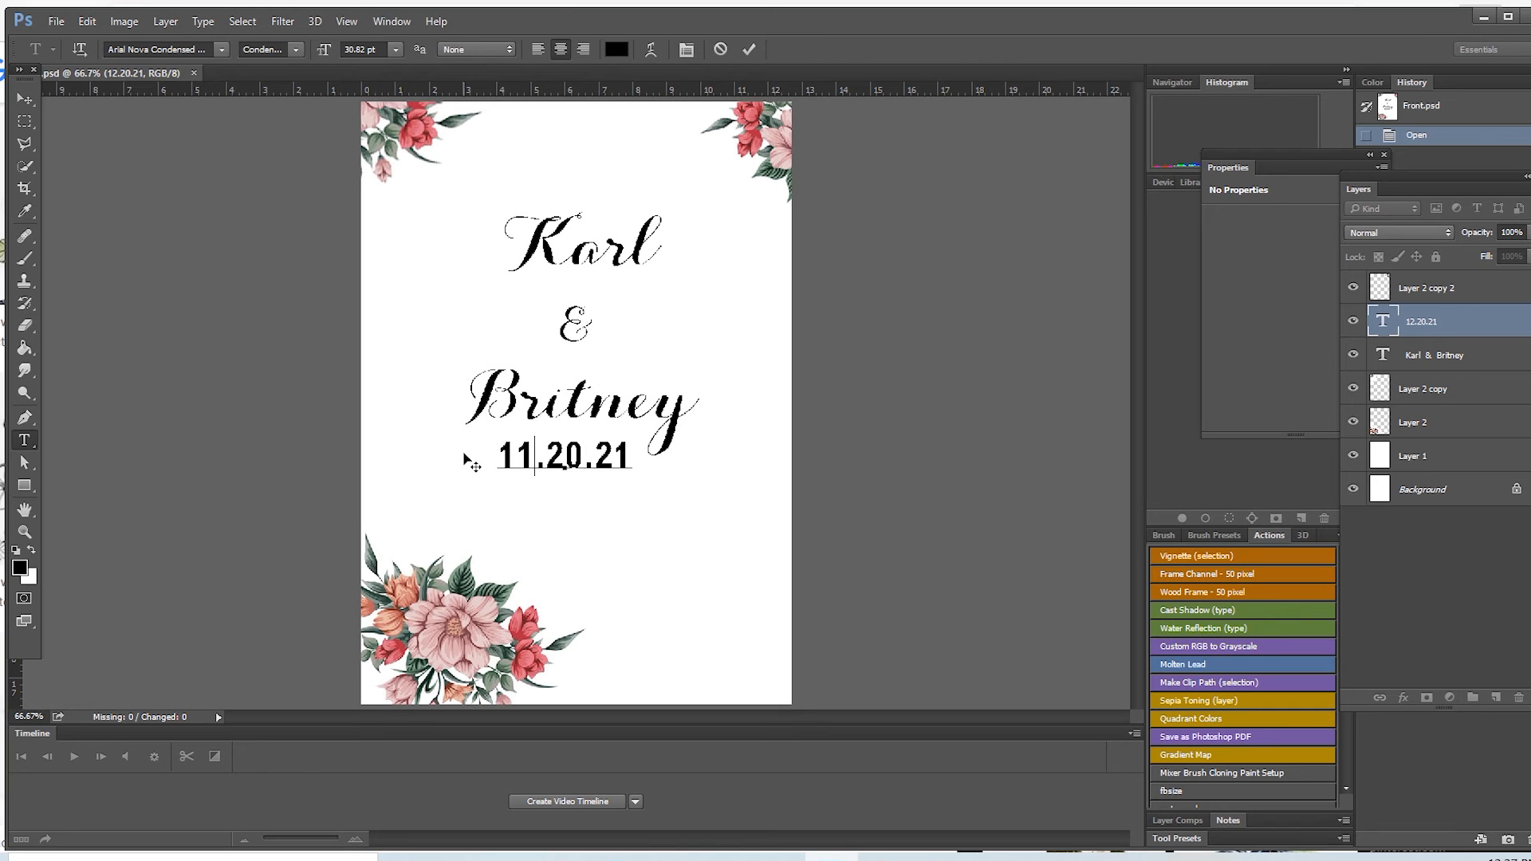
pyautogui.click(746, 49)
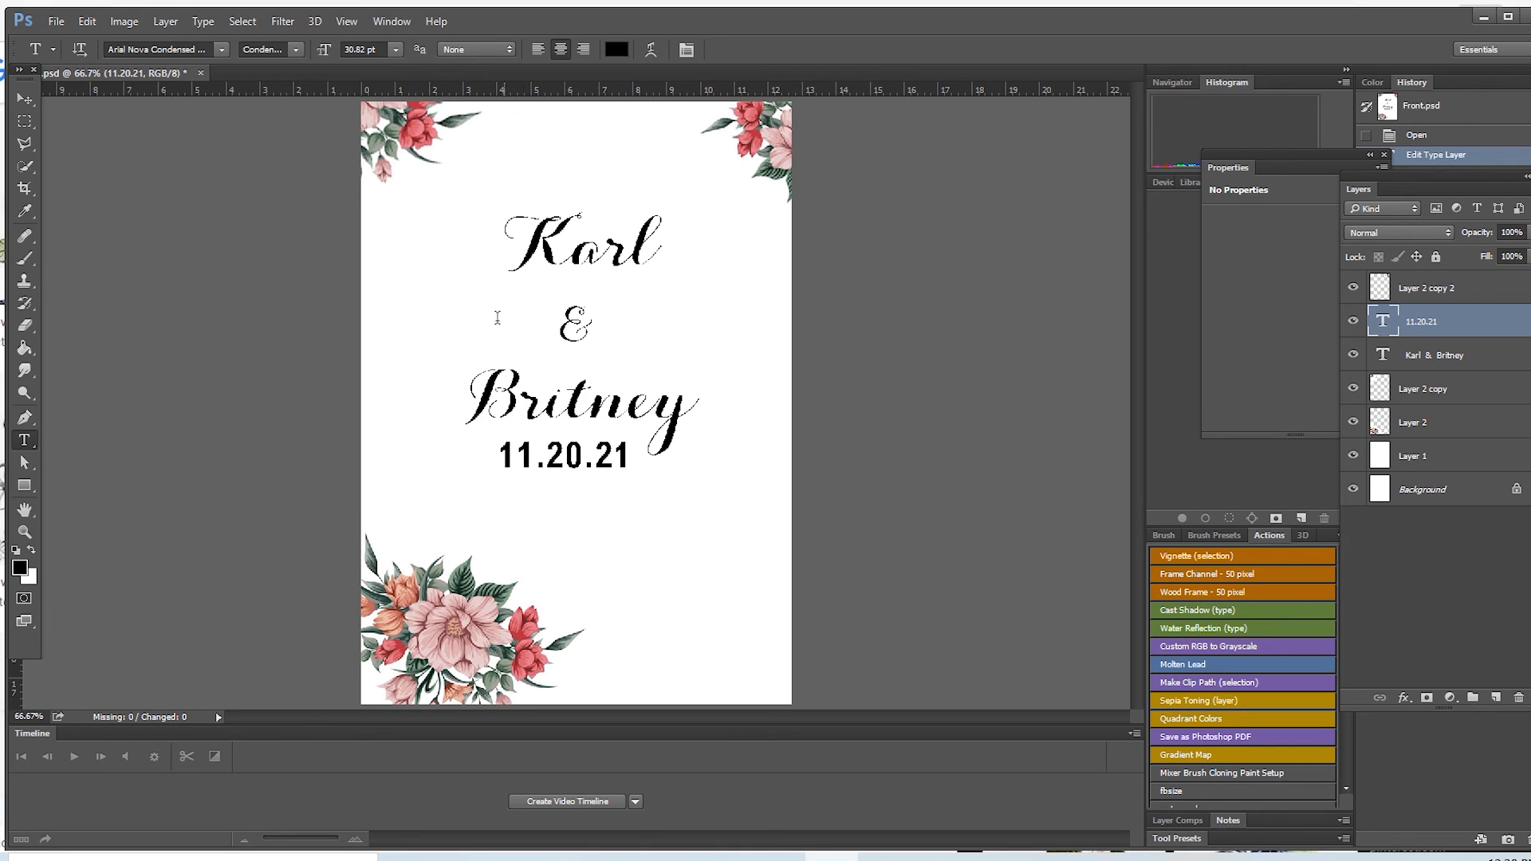
# Step: Save the changed date to the existing Front.psd and close the document
pyautogui.click(201, 72)
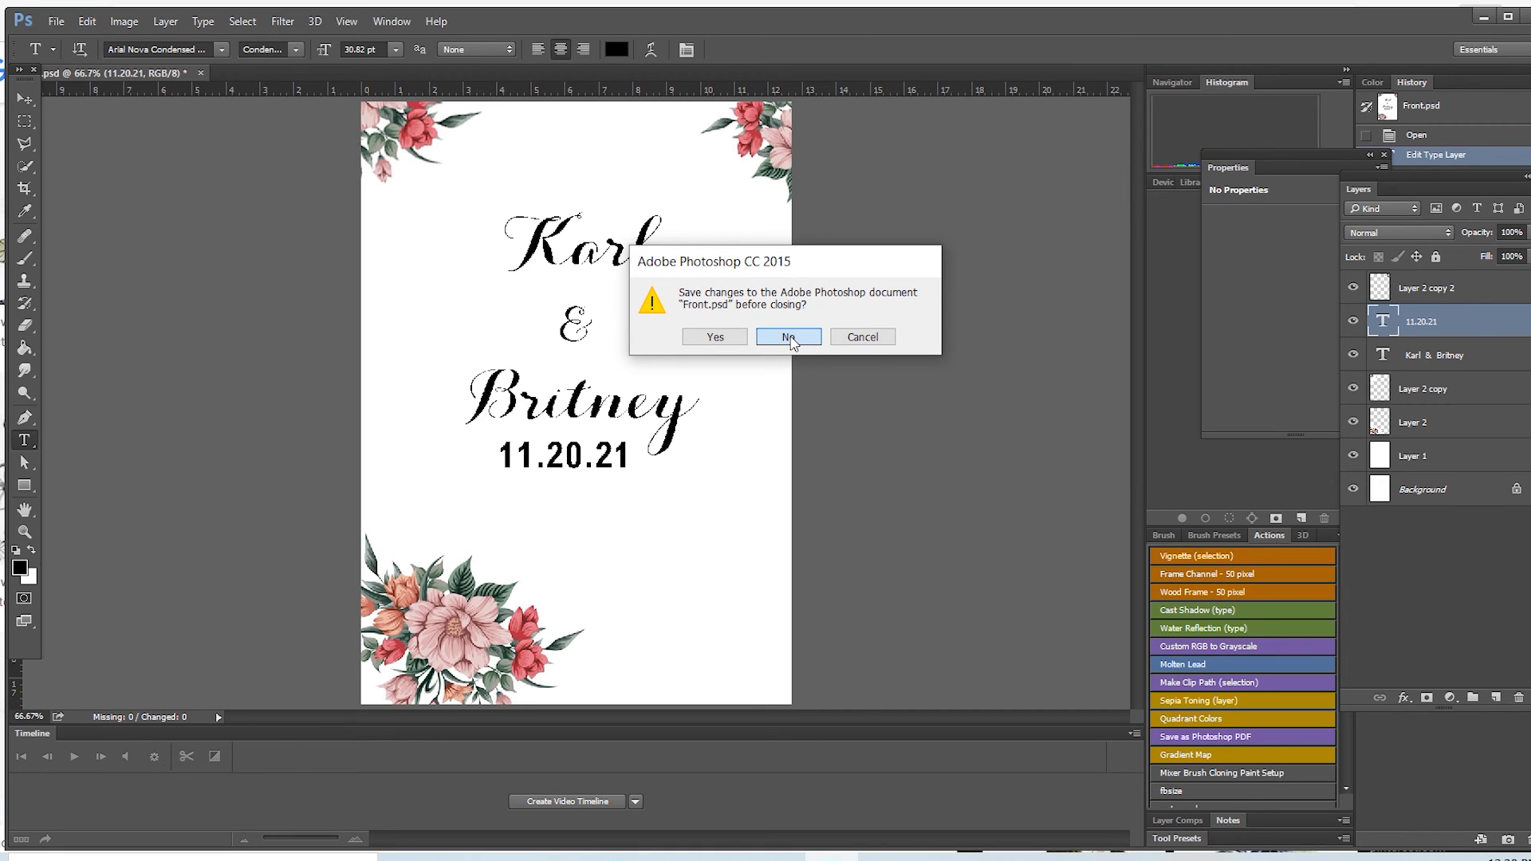
pyautogui.click(861, 335)
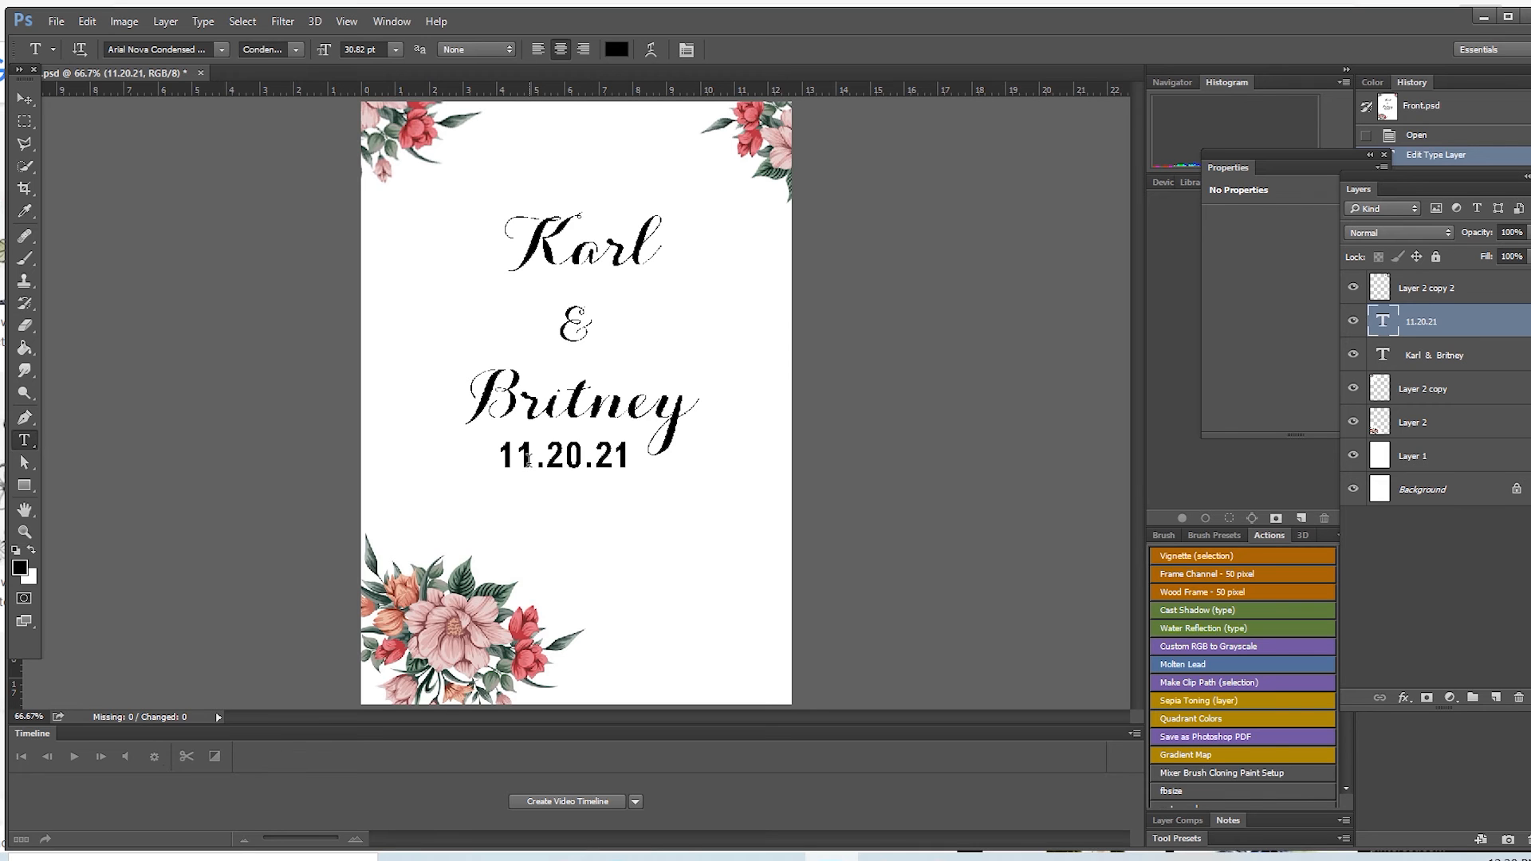
pyautogui.click(56, 24)
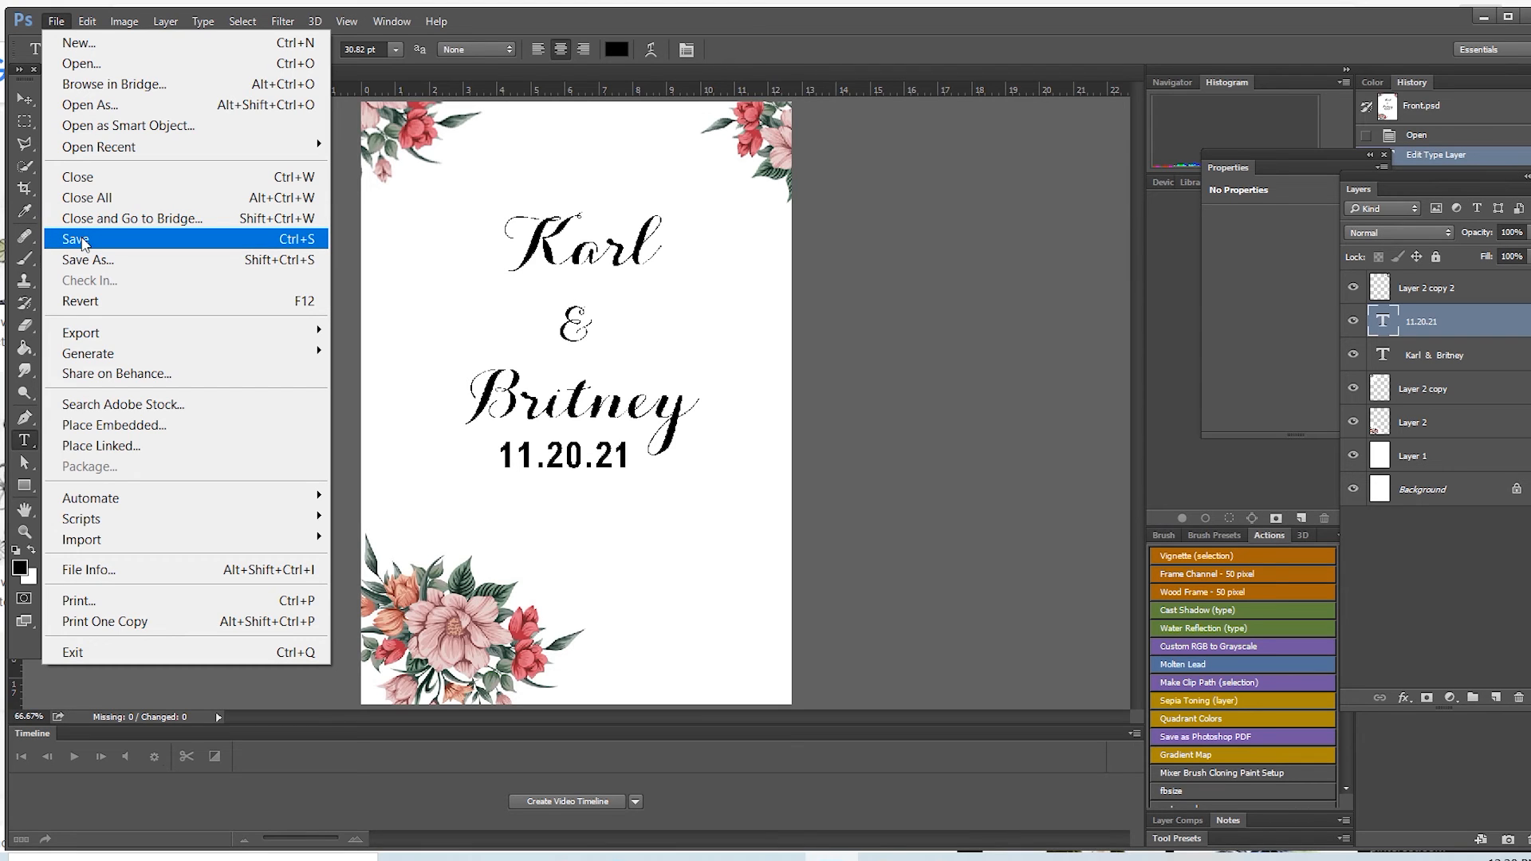
pyautogui.click(76, 239)
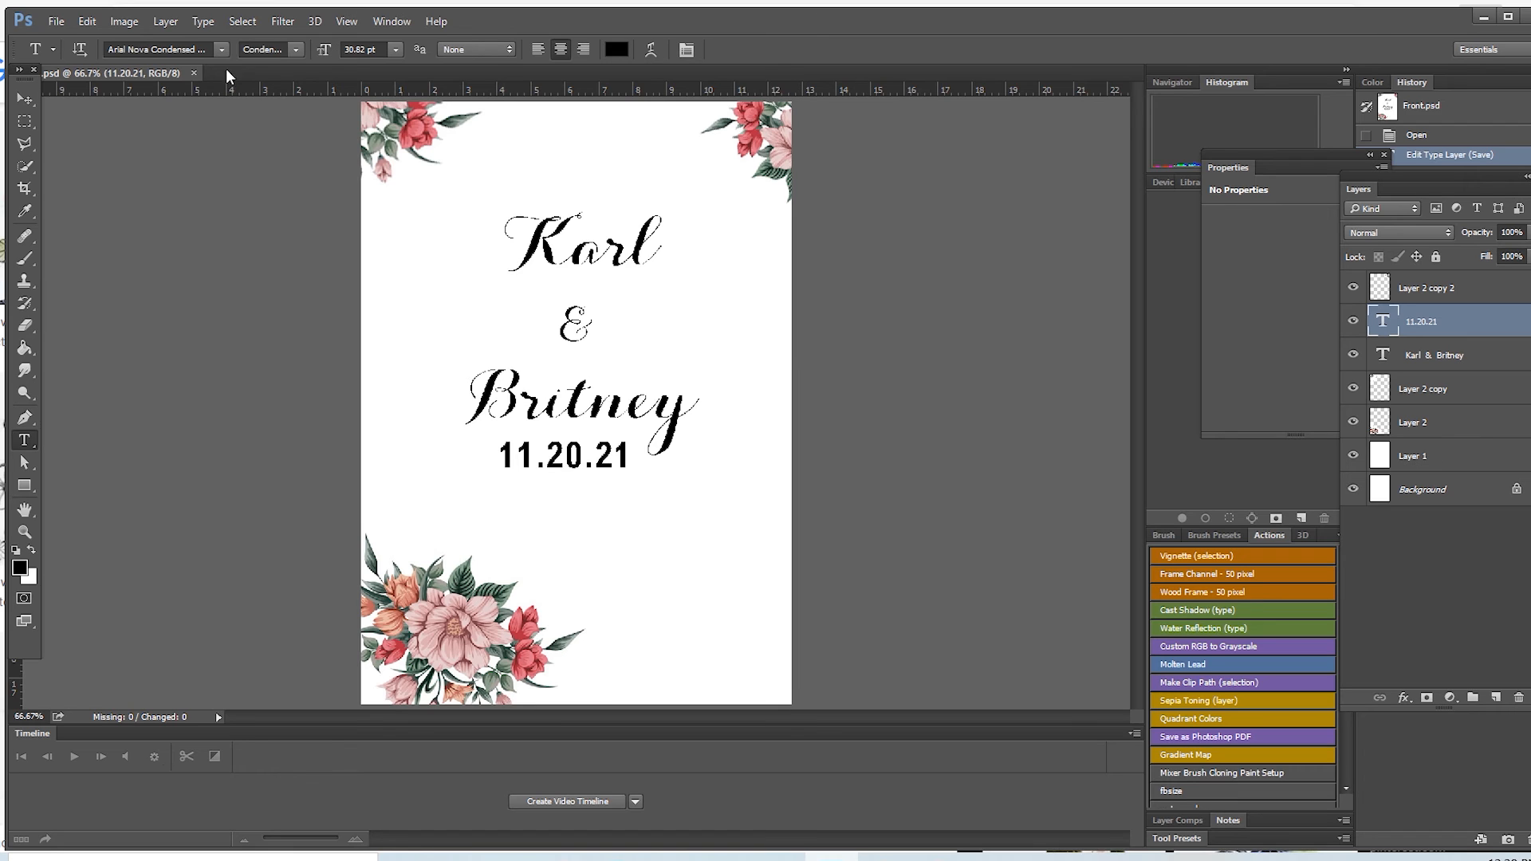
pyautogui.click(193, 72)
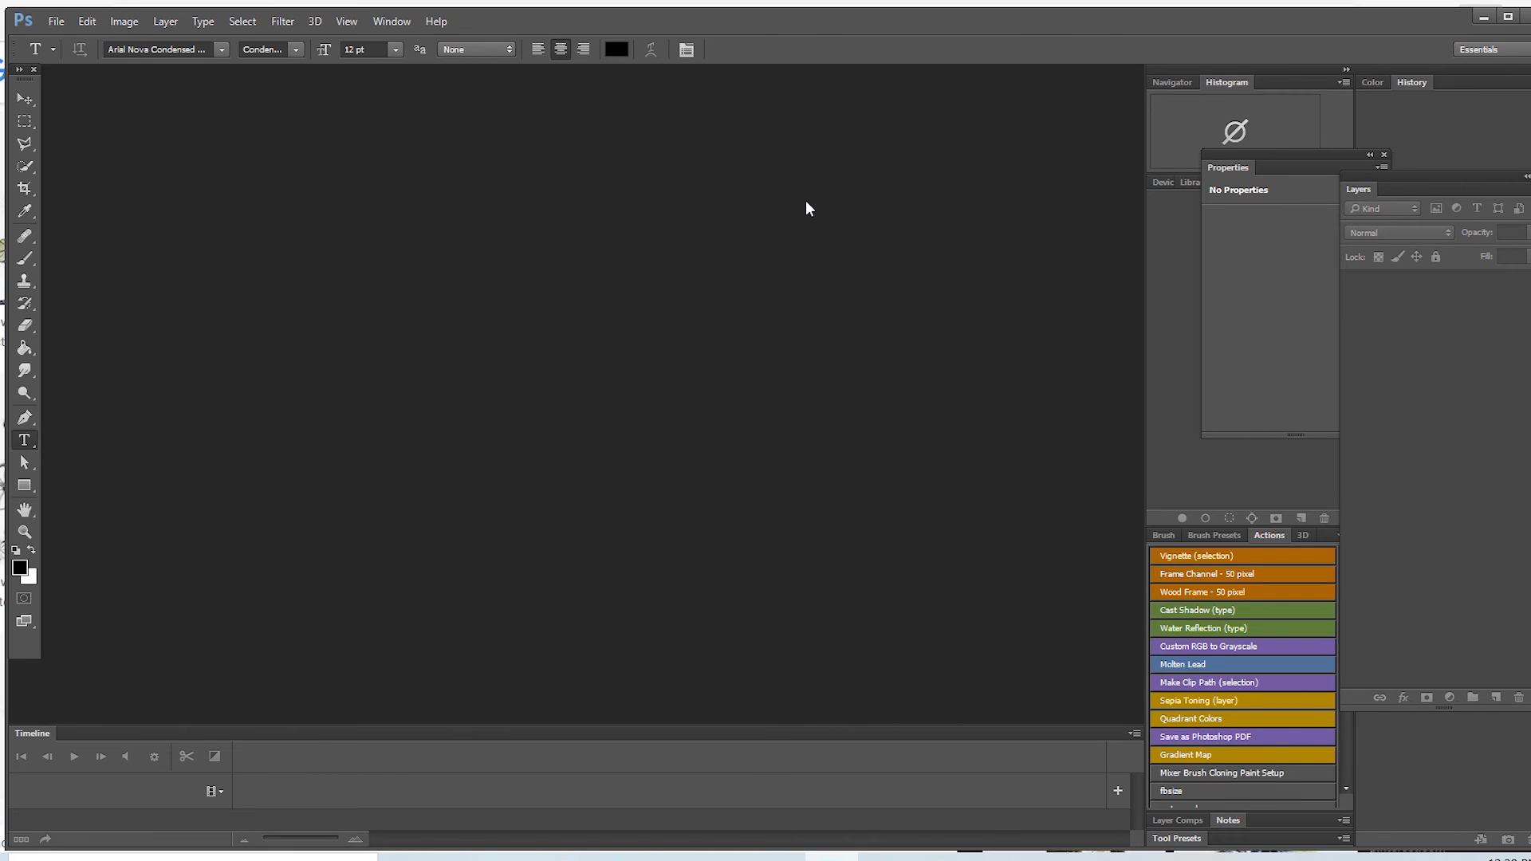
# Step: Open the flattened JPEG version of Front from the recent files under Quick access
pyautogui.click(53, 24)
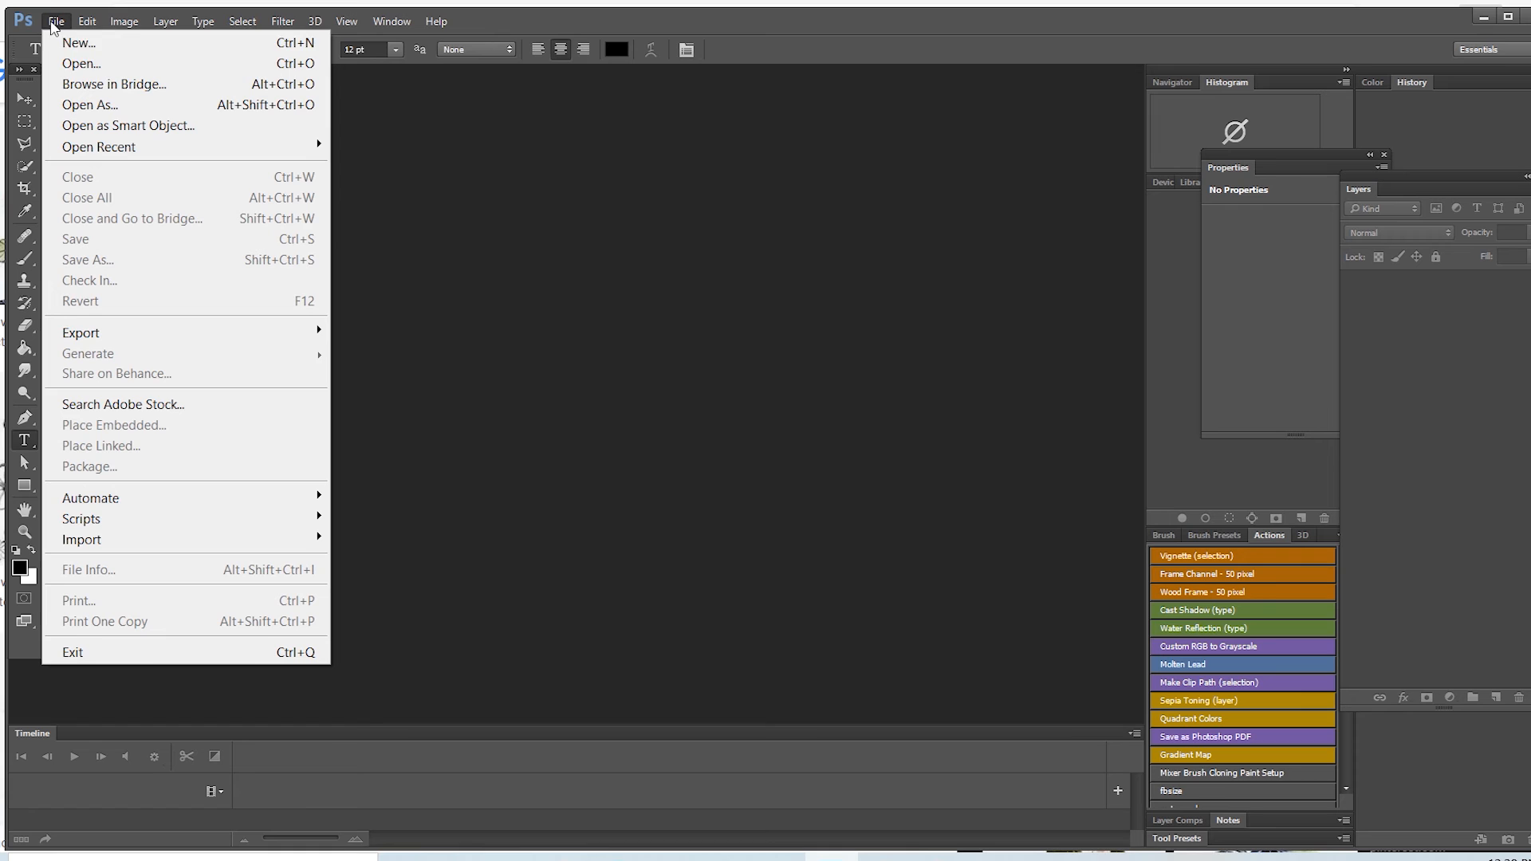
pyautogui.click(83, 63)
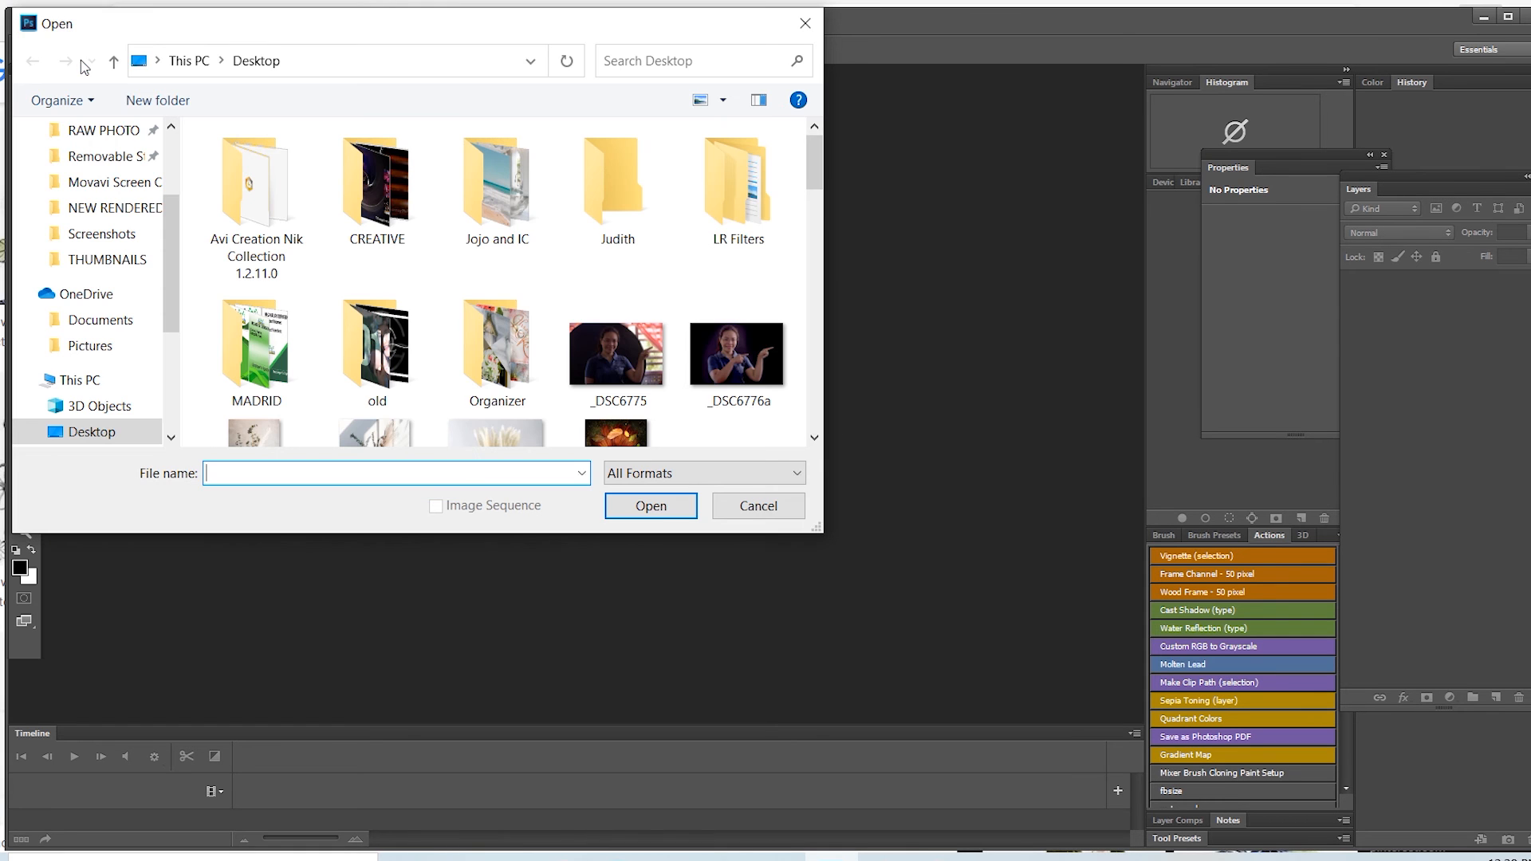
pyautogui.scroll(3, 160, 155)
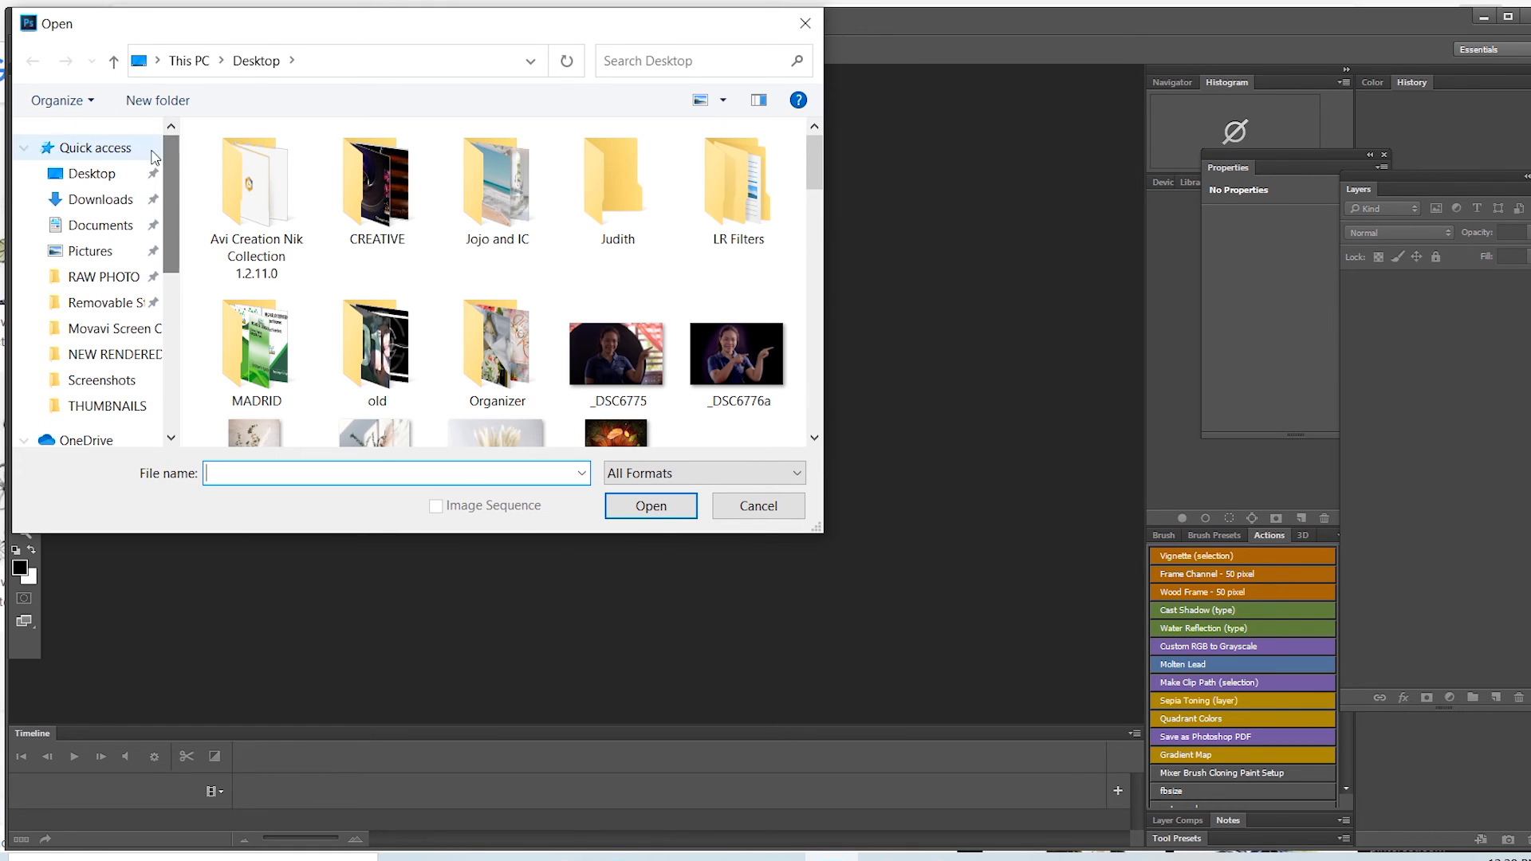
pyautogui.click(131, 155)
pyautogui.moveTo(814, 169); pyautogui.dragTo(813, 210)
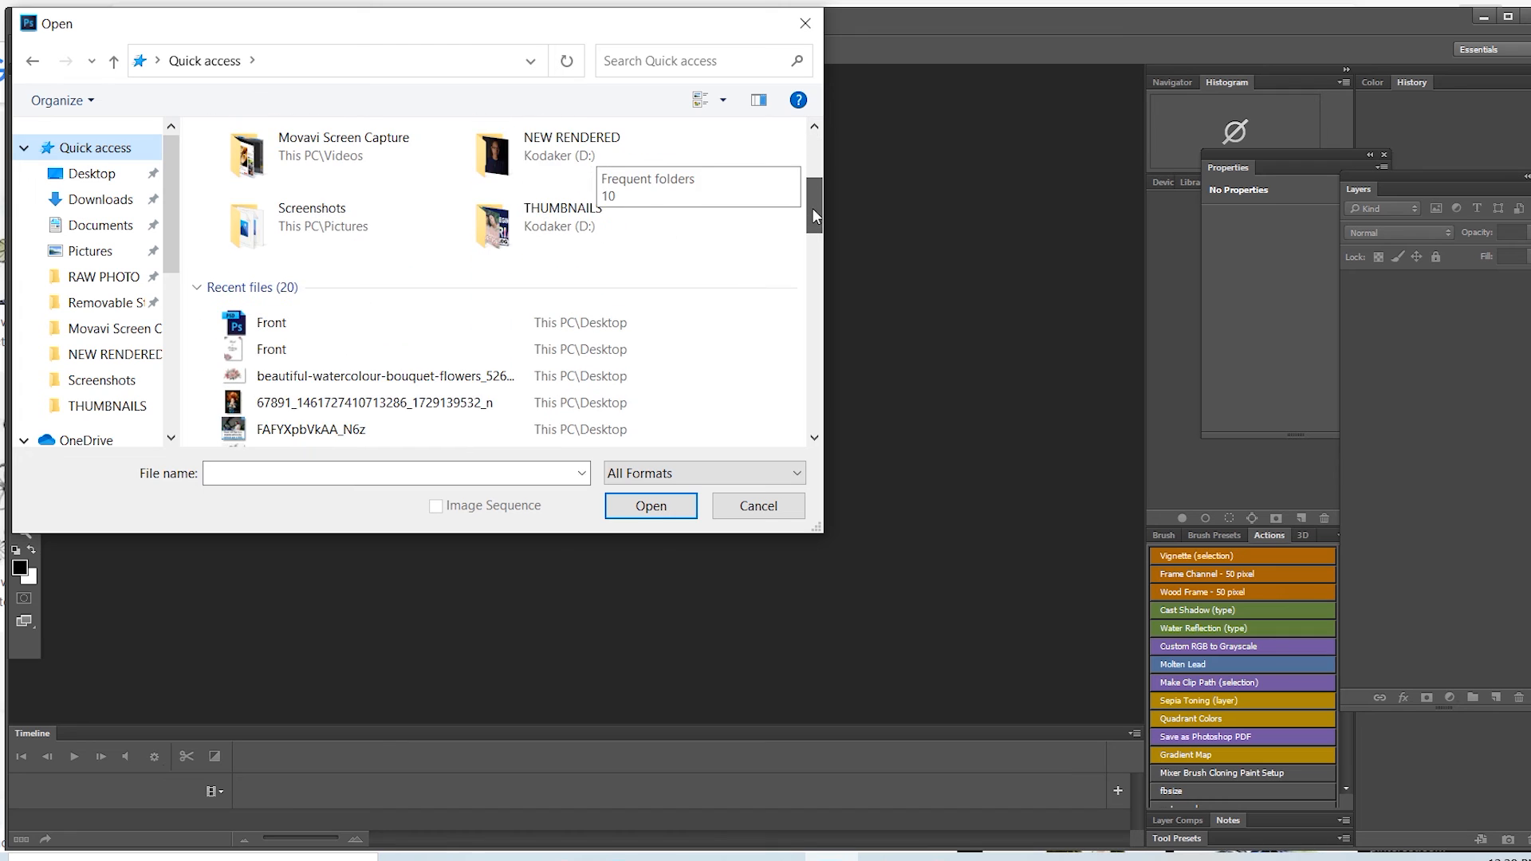
pyautogui.click(279, 355)
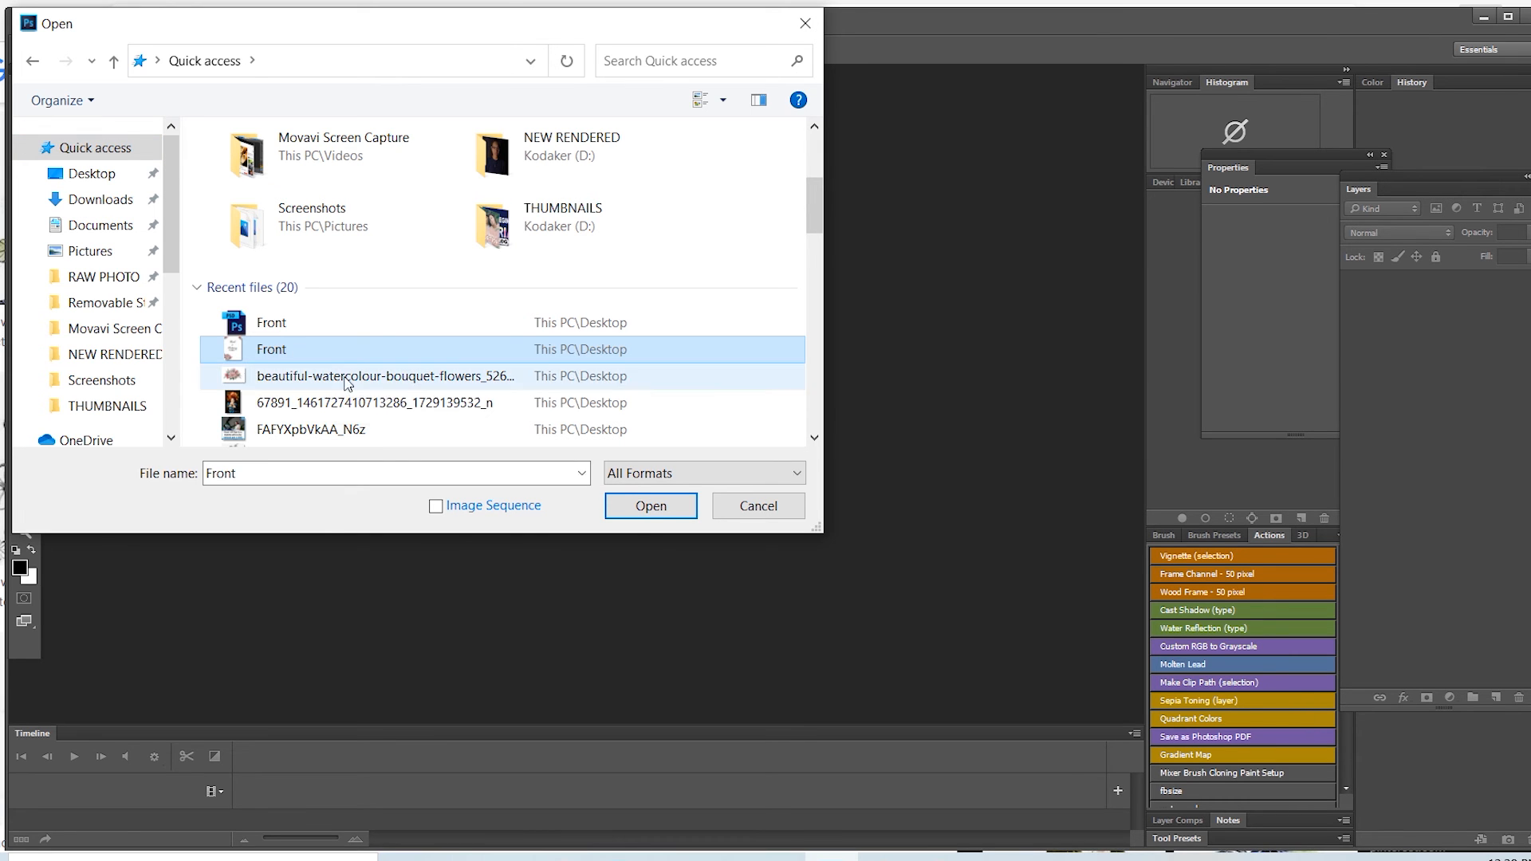
pyautogui.click(626, 505)
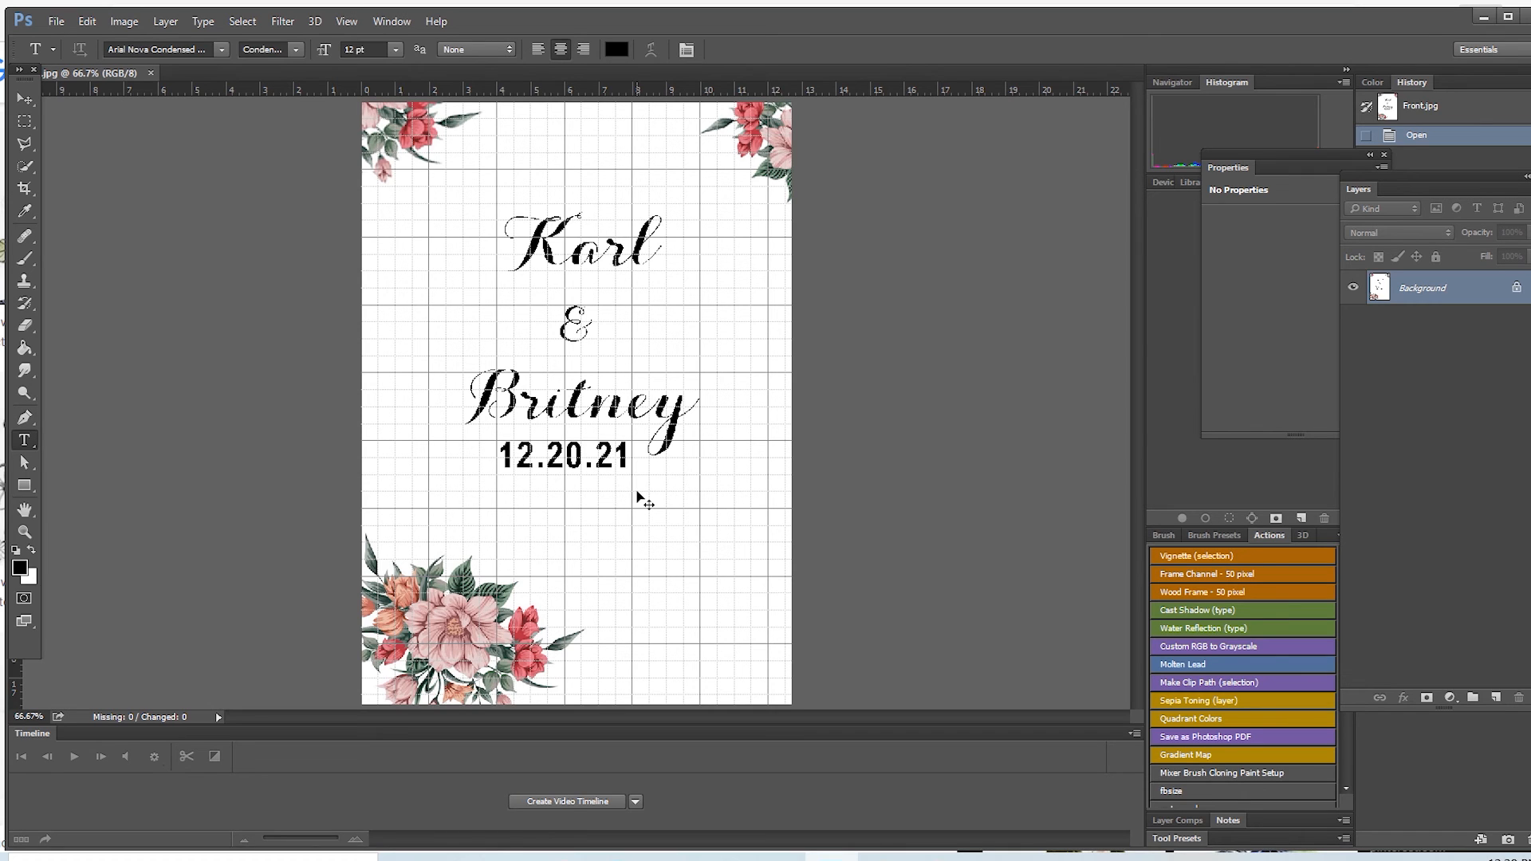
# Step: Hide the grid over the page and duplicate the Background layer
pyautogui.hotkey('ctrl', 'h')
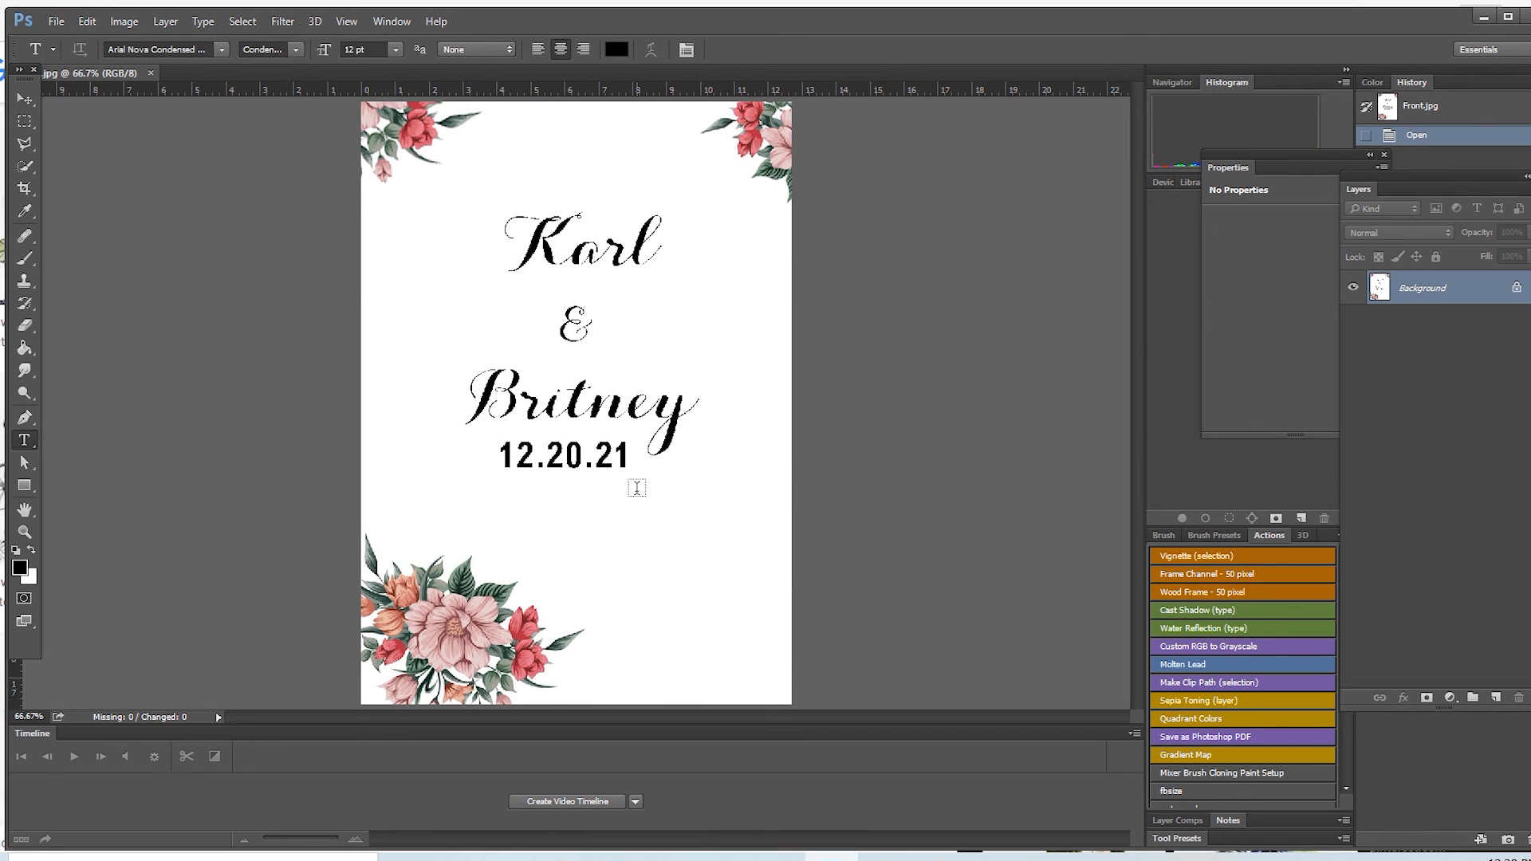
pyautogui.hotkey('ctrl', 'j')
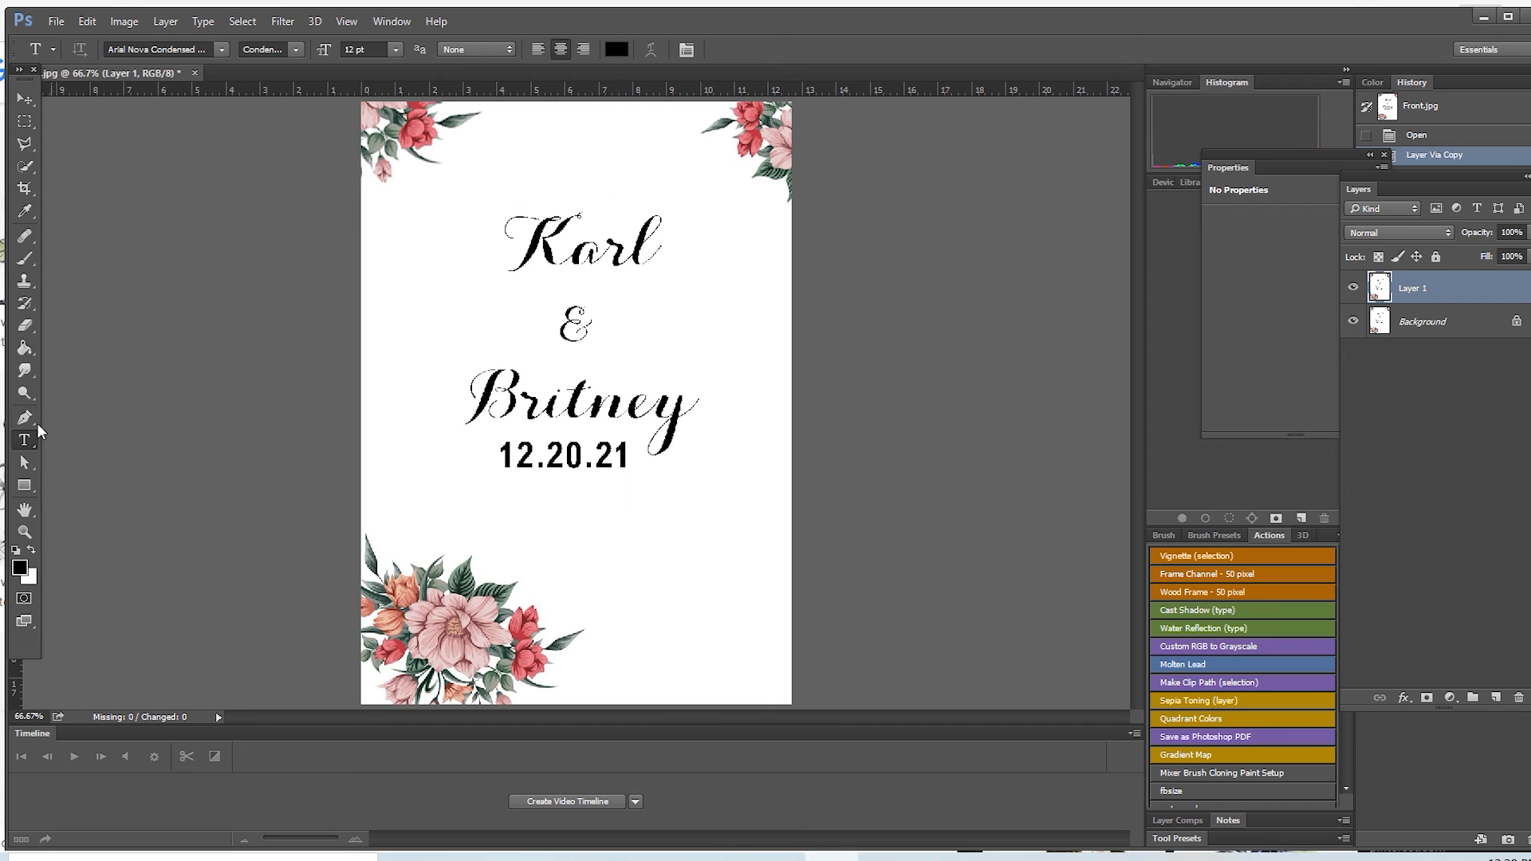
# Step: Try to change the month in the flattened date by placing the text 11, enlarged to about 47 pt, near it
pyautogui.click(25, 532)
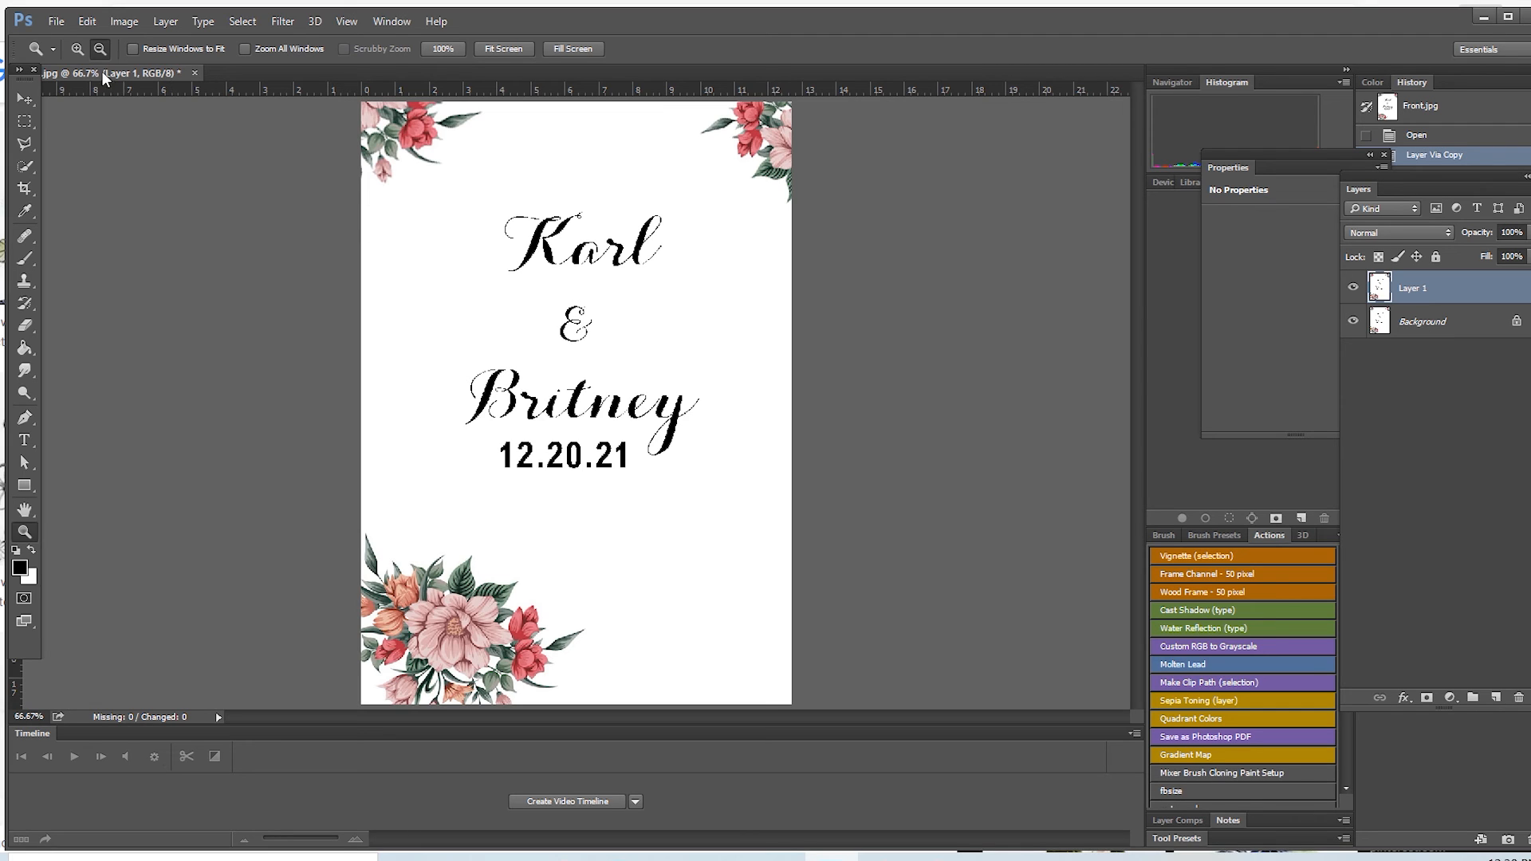
pyautogui.click(574, 444)
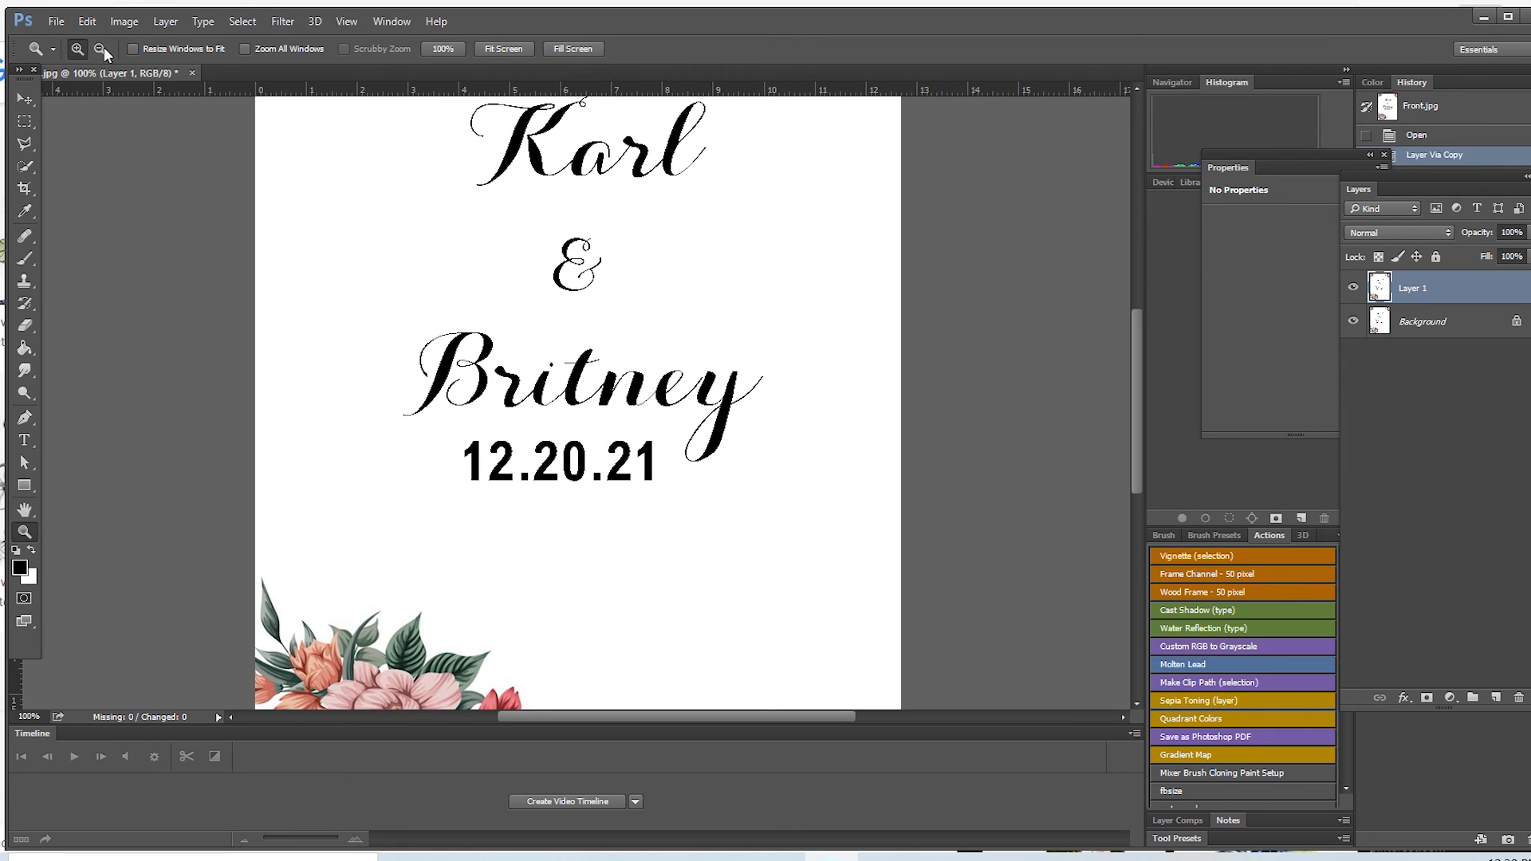
pyautogui.scroll(1, 444, 471)
pyautogui.click(24, 440)
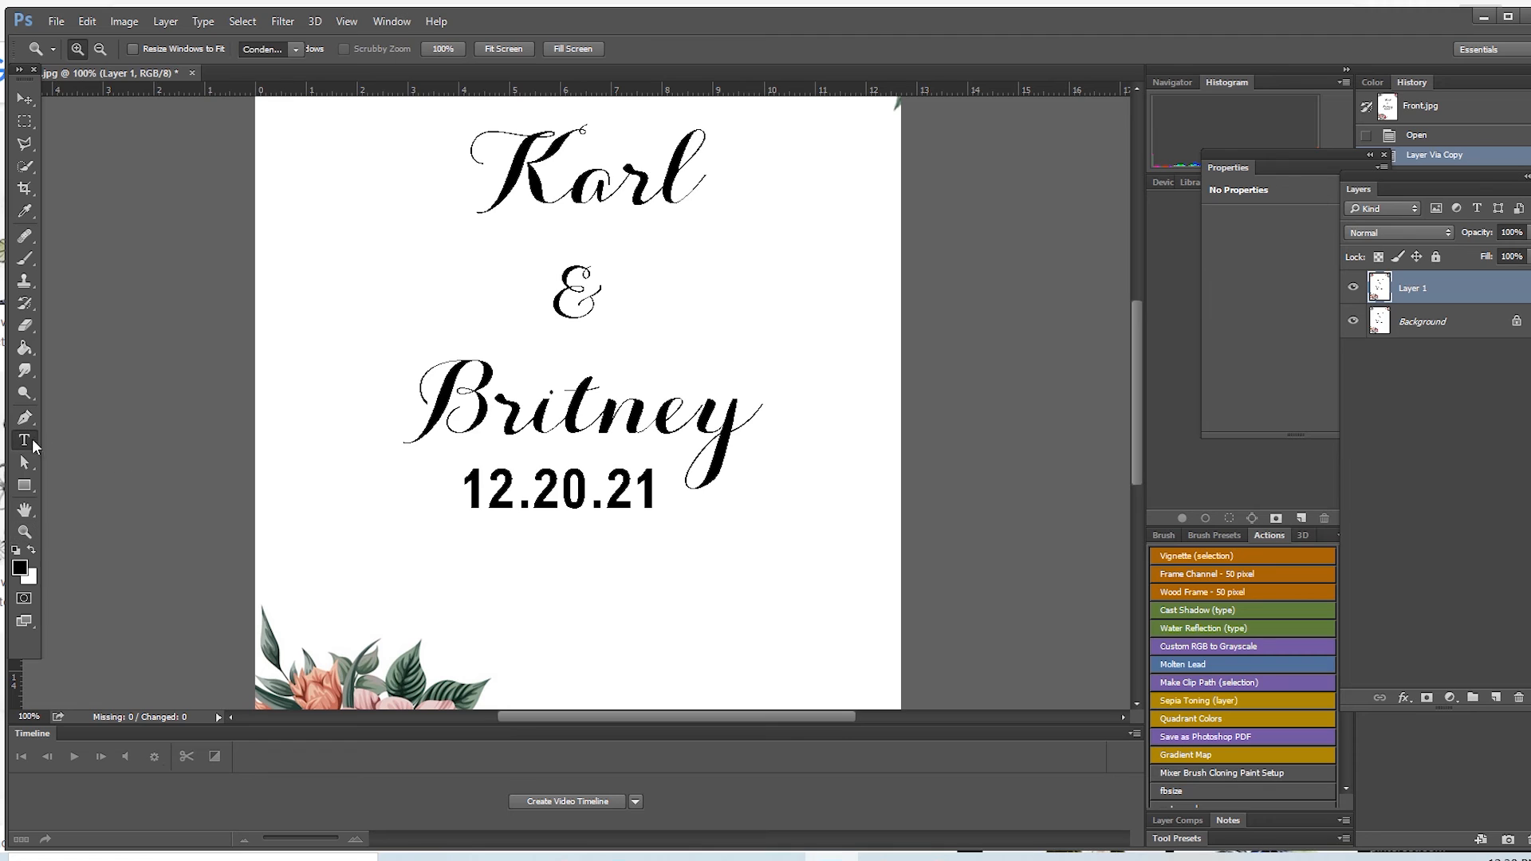
pyautogui.click(487, 478)
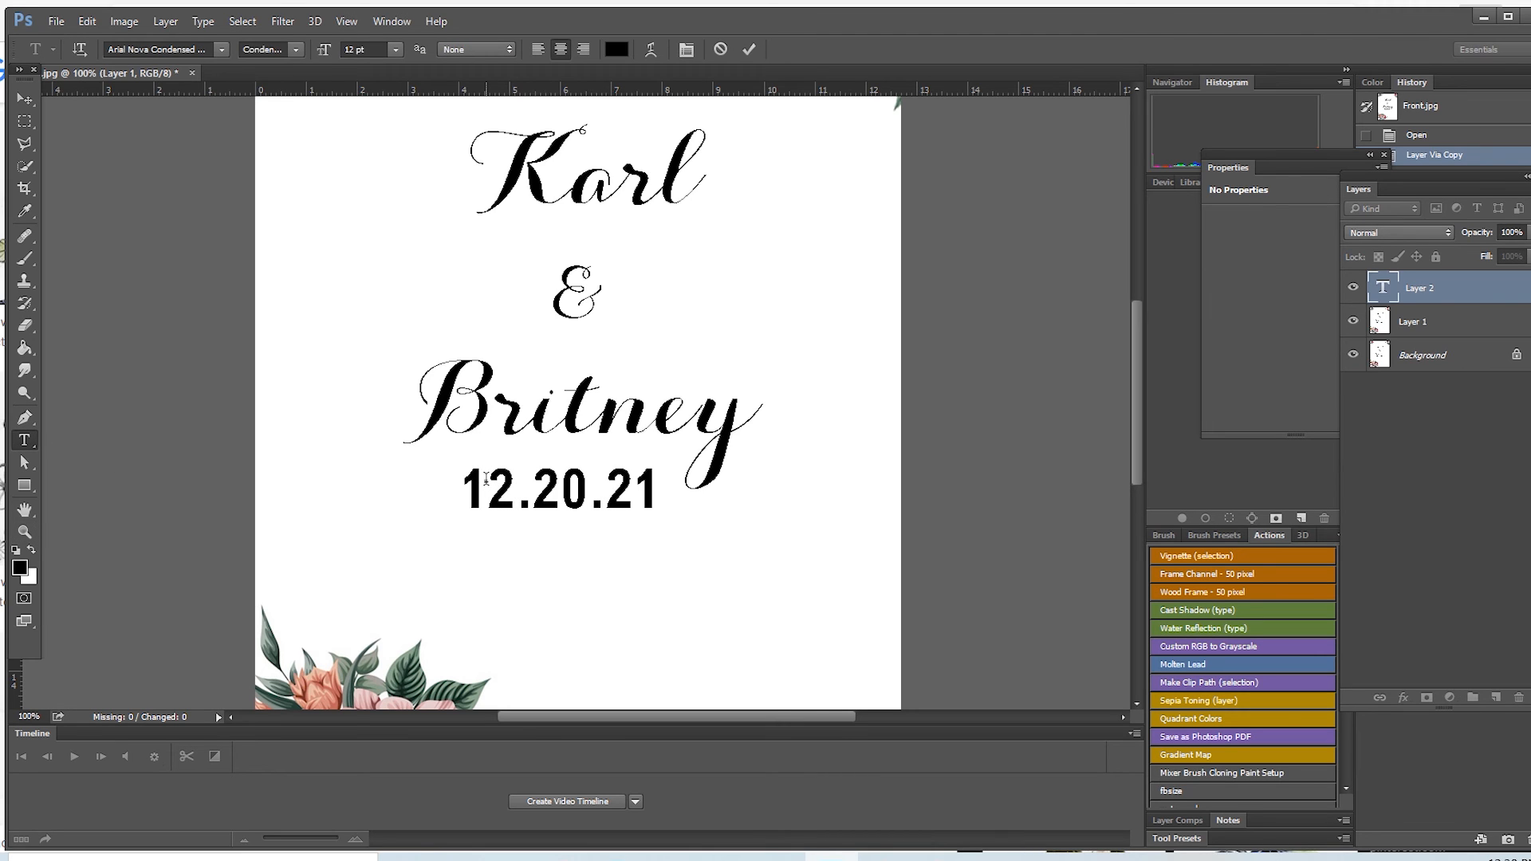
pyautogui.write('11')
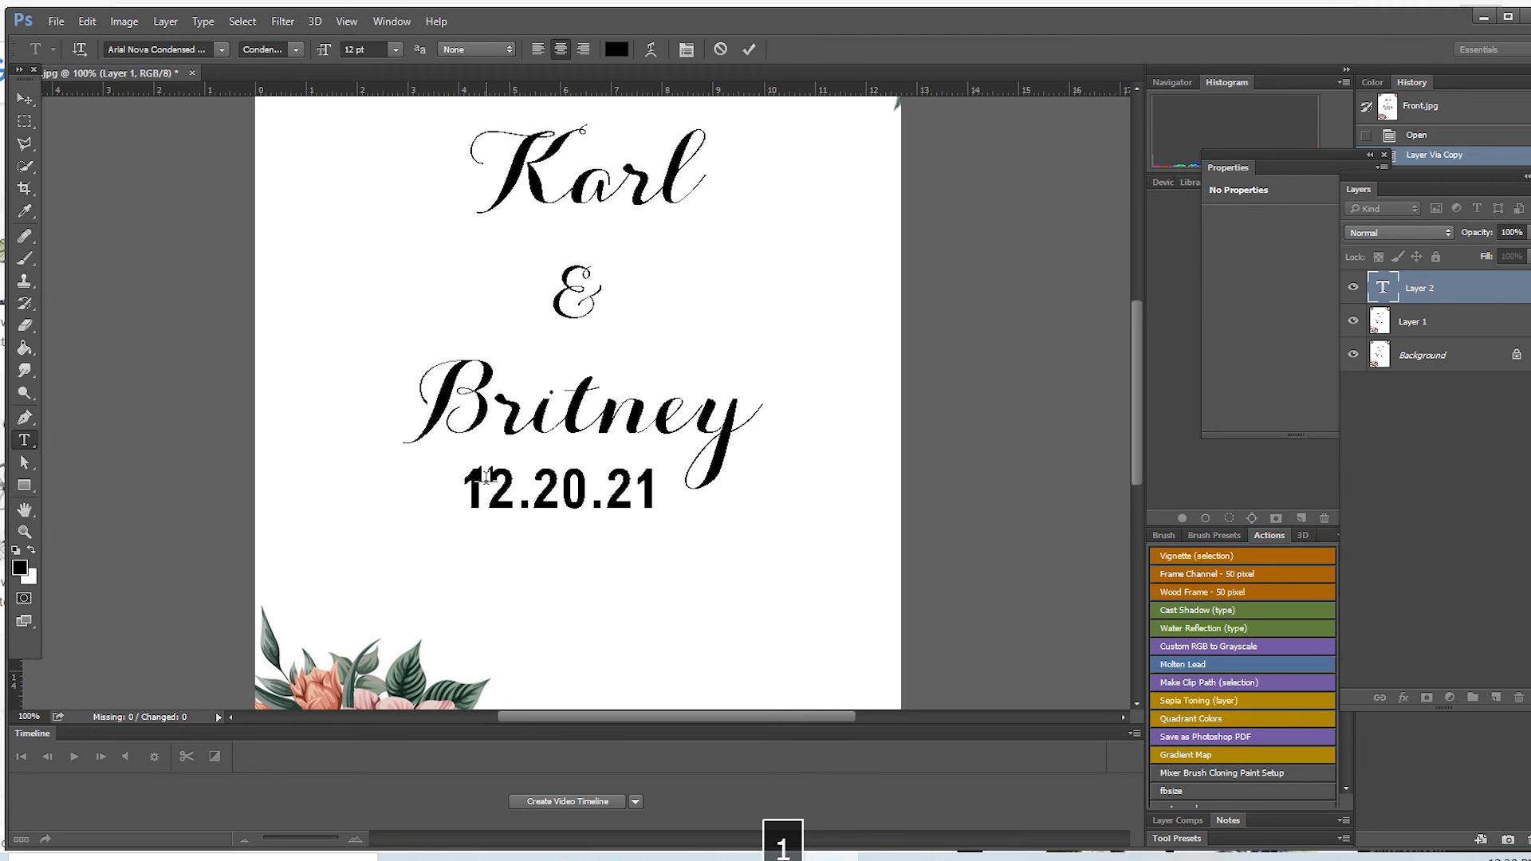
pyautogui.moveTo(500, 488); pyautogui.dragTo(561, 581)
pyautogui.moveTo(625, 438); pyautogui.dragTo(681, 345)
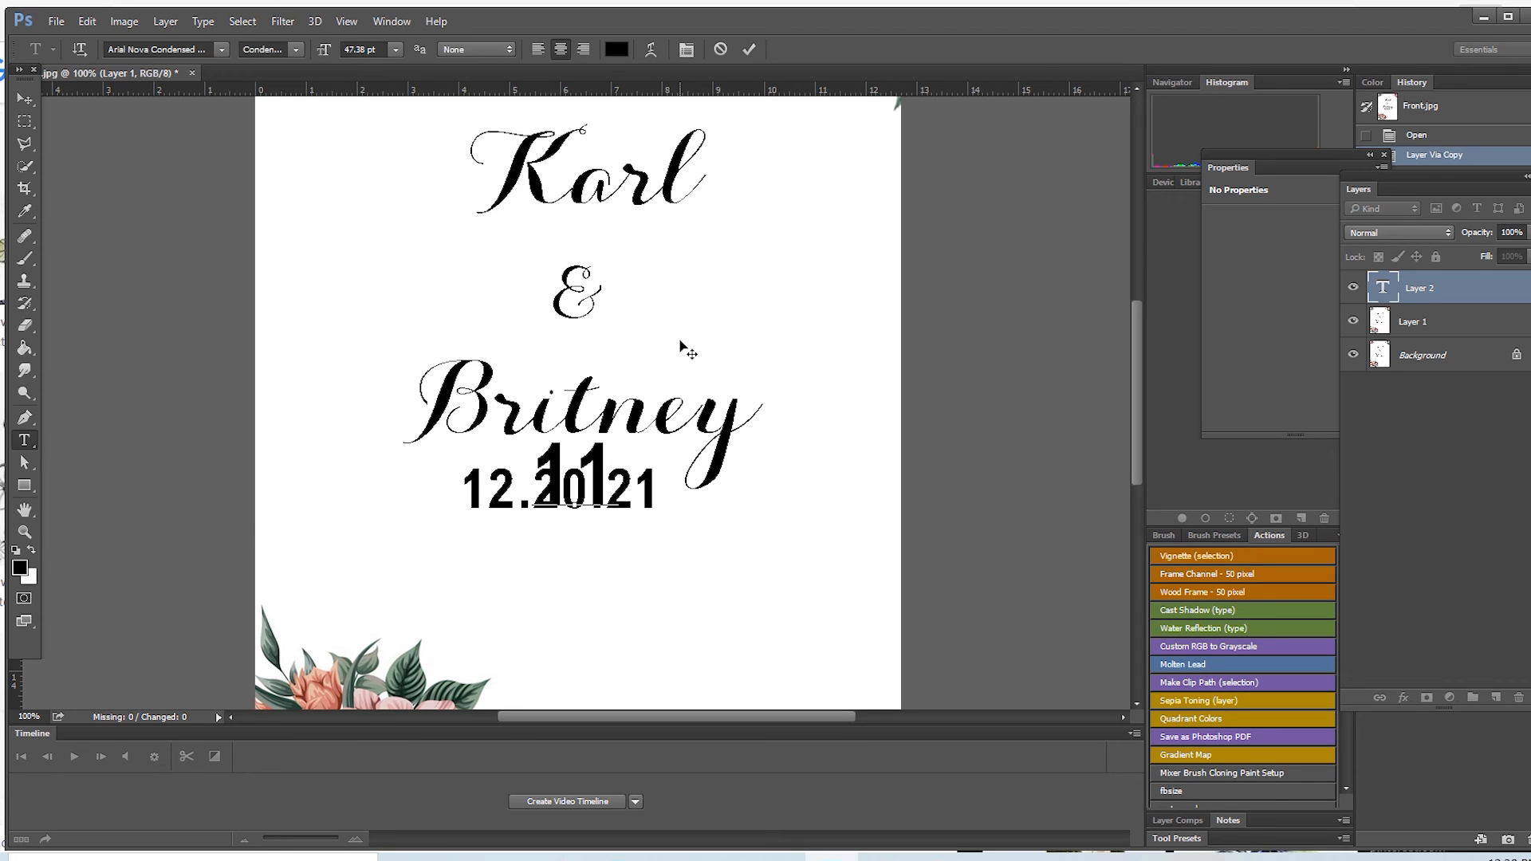
pyautogui.moveTo(697, 366); pyautogui.dragTo(606, 421)
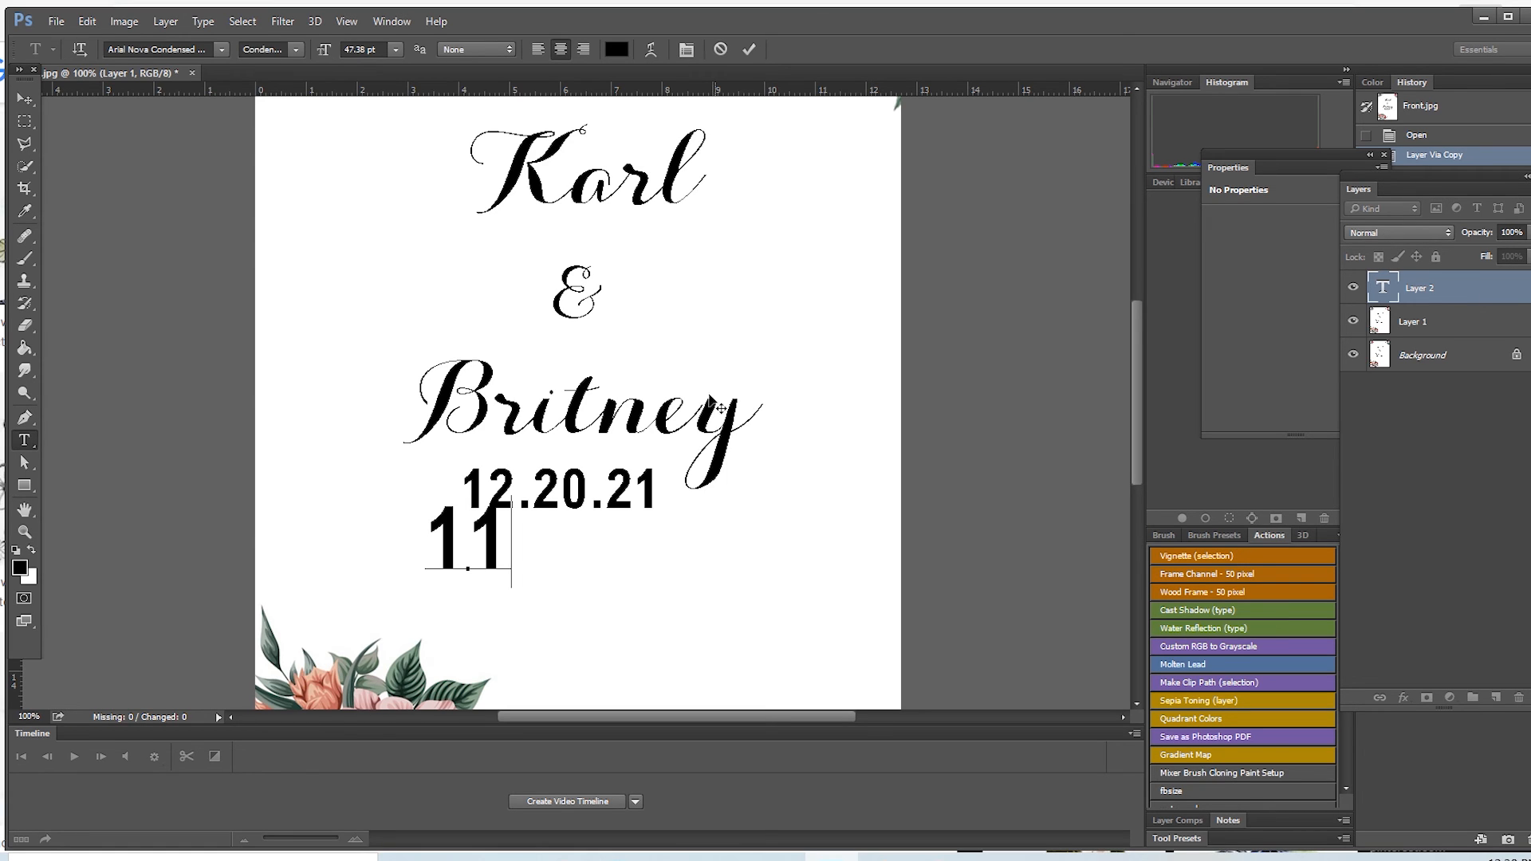
pyautogui.click(722, 50)
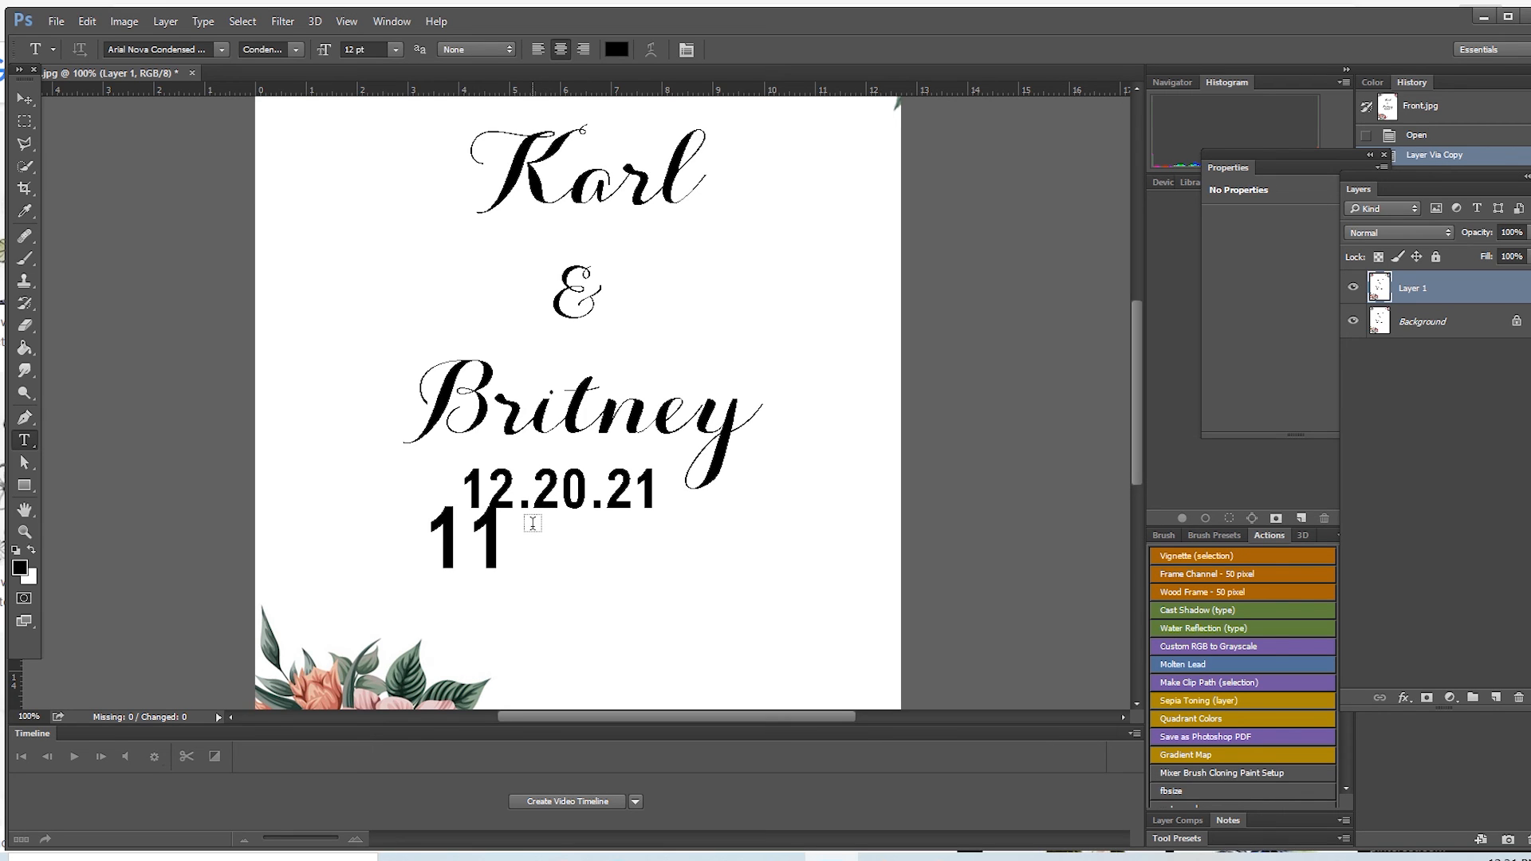
# Step: Paint over the couple's names and the date on the duplicated layer with a 114 px white brush, keeping the corner flowers
pyautogui.click(25, 258)
pyautogui.click(24, 325)
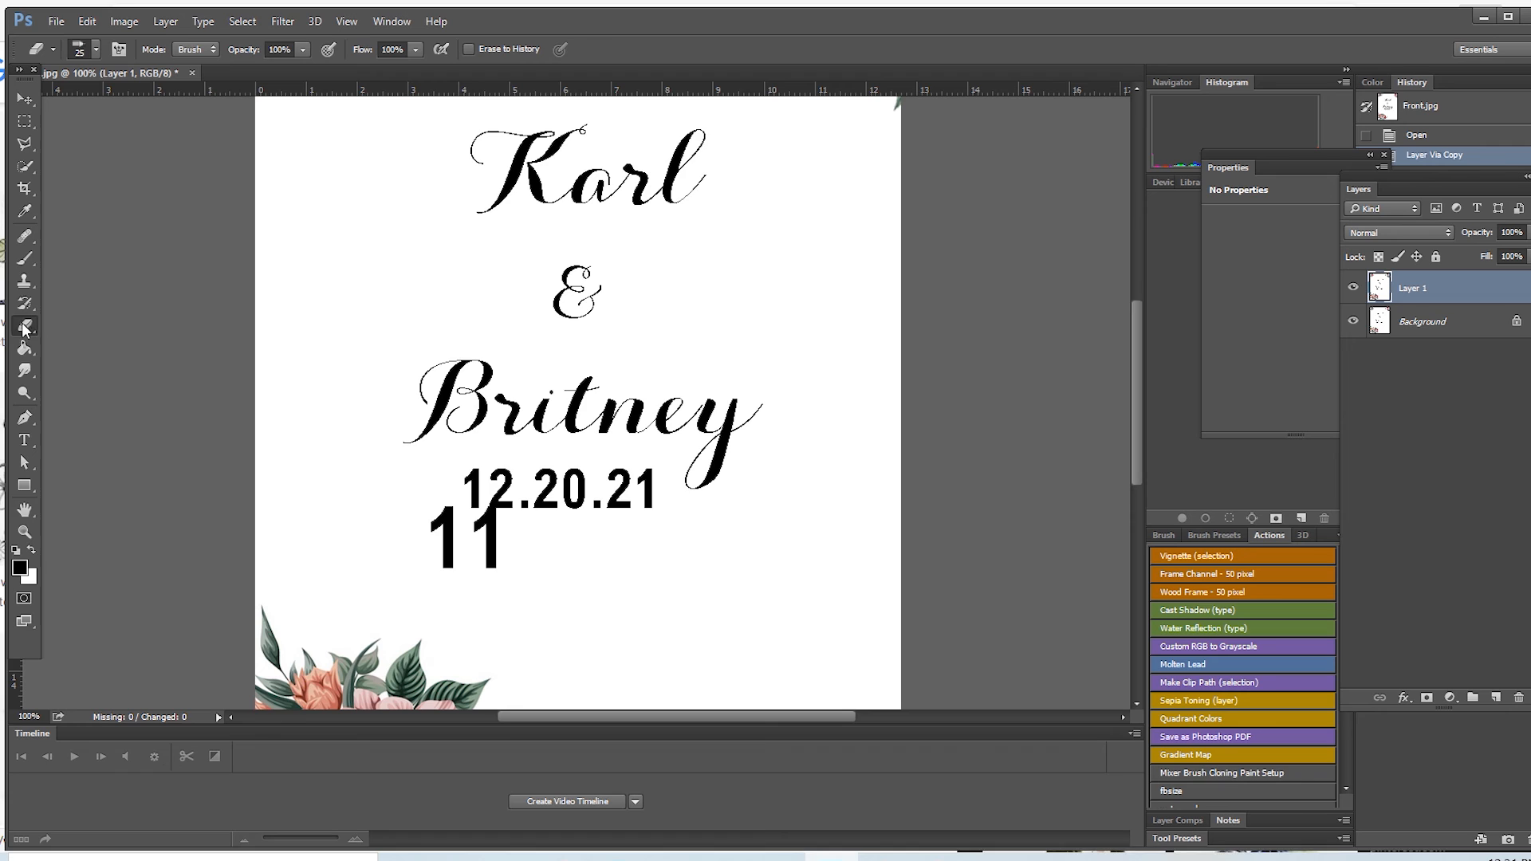
pyautogui.click(26, 262)
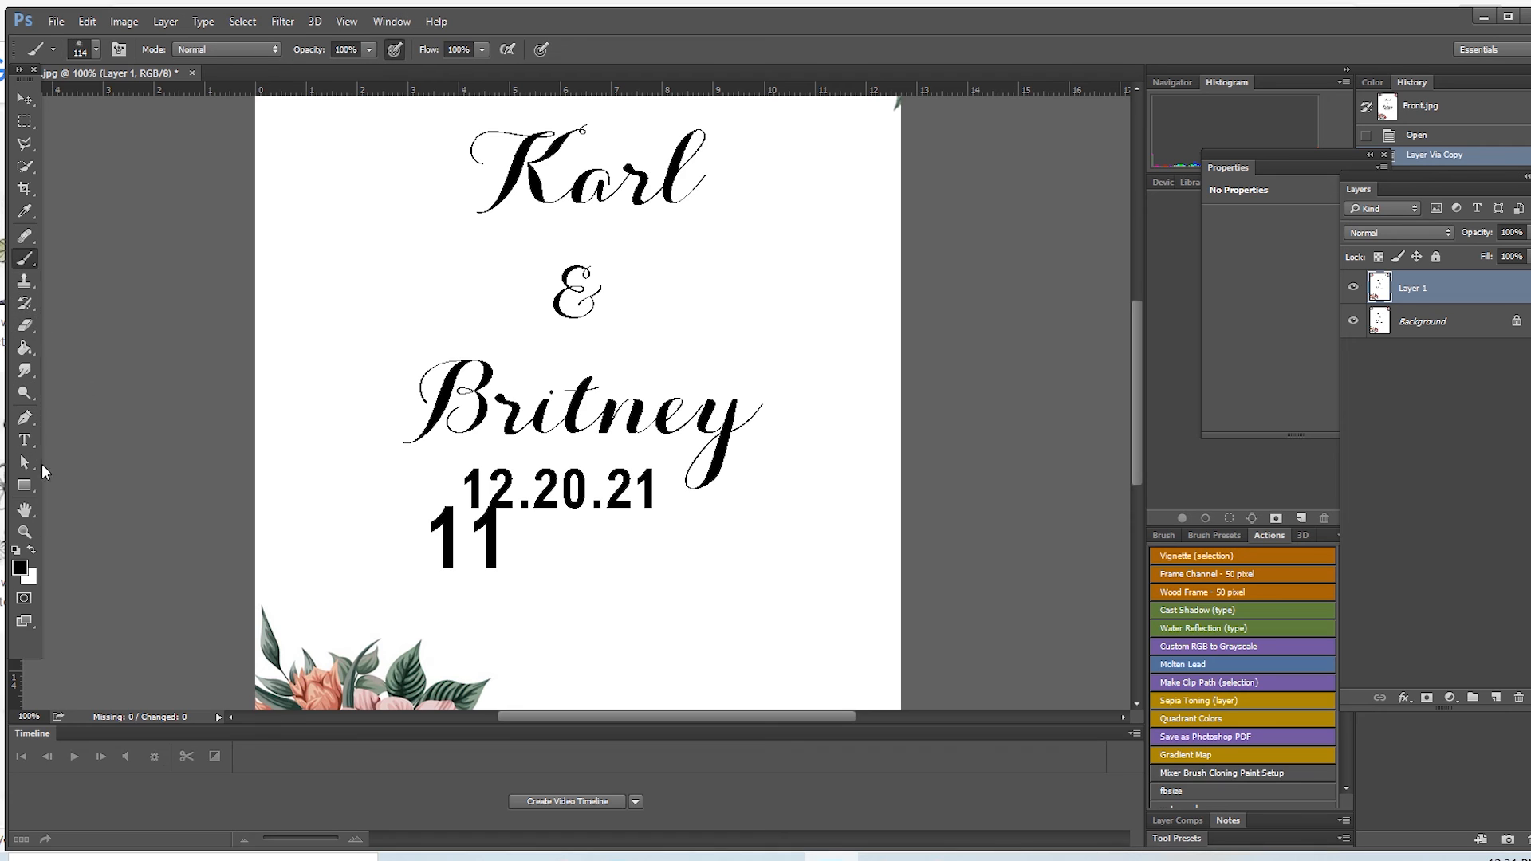
pyautogui.click(96, 51)
pyautogui.click(152, 186)
pyautogui.click(675, 57)
pyautogui.moveTo(579, 447)
pyautogui.mouseDown()
pyautogui.moveTo(964, 444)
pyautogui.moveTo(475, 263)
pyautogui.moveTo(634, 145)
pyautogui.mouseUp()
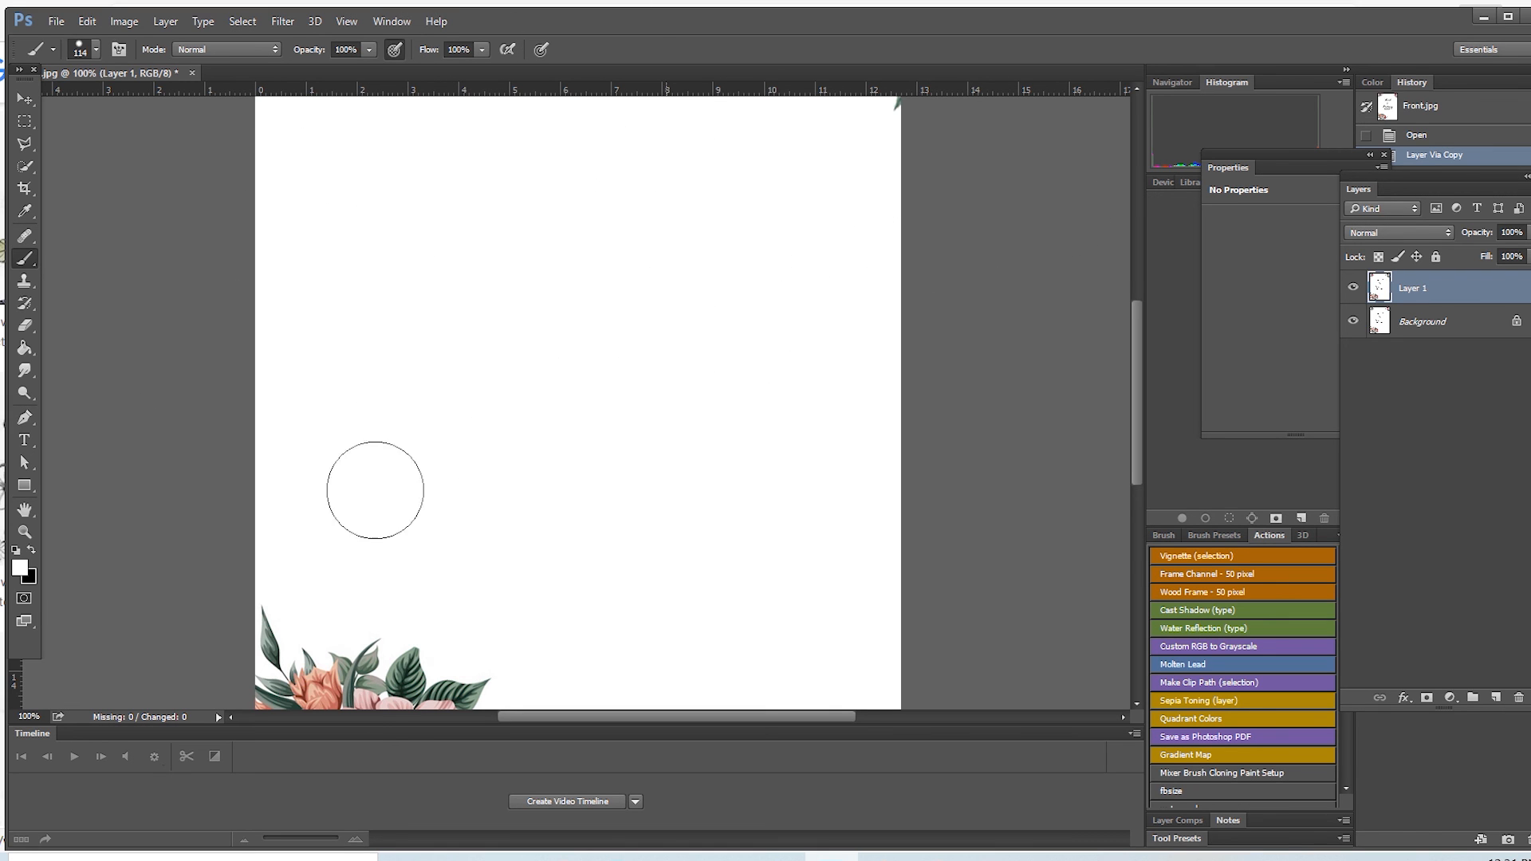
pyautogui.scroll(2, 436, 524)
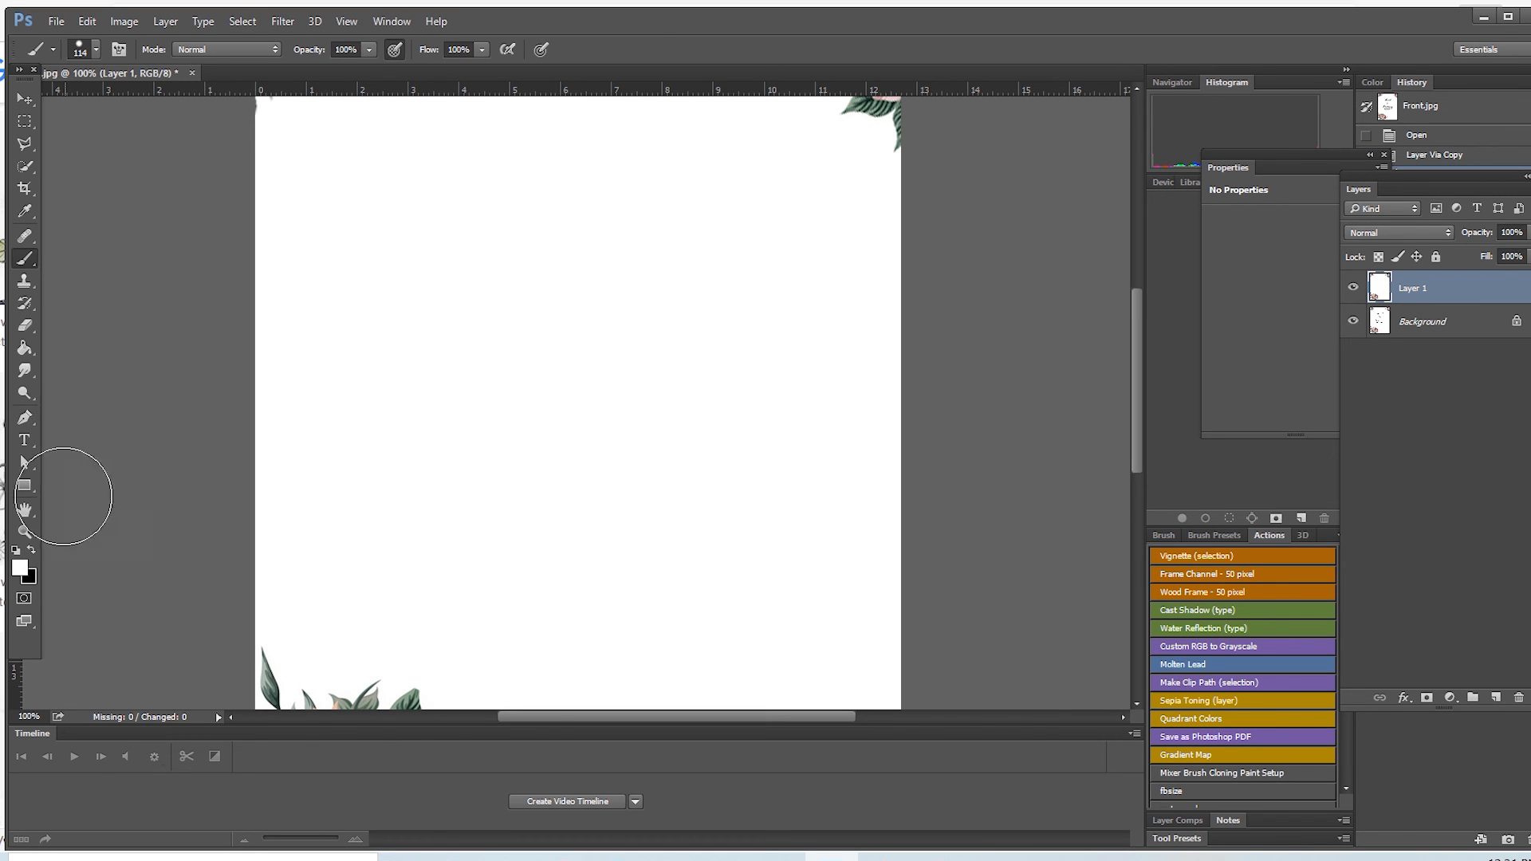
pyautogui.click(24, 531)
pyautogui.click(100, 49)
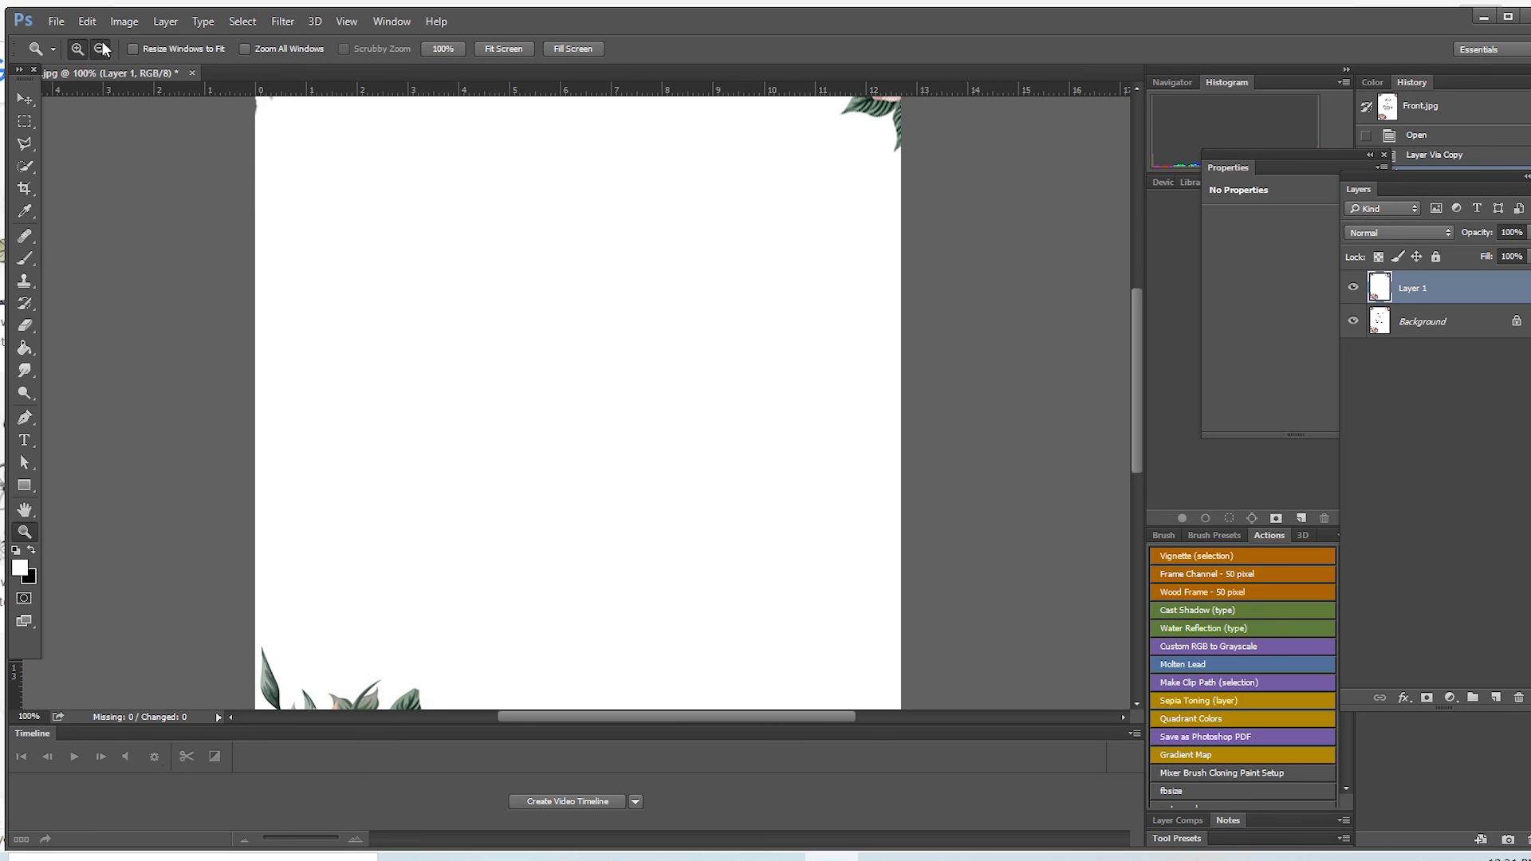
pyautogui.click(640, 439)
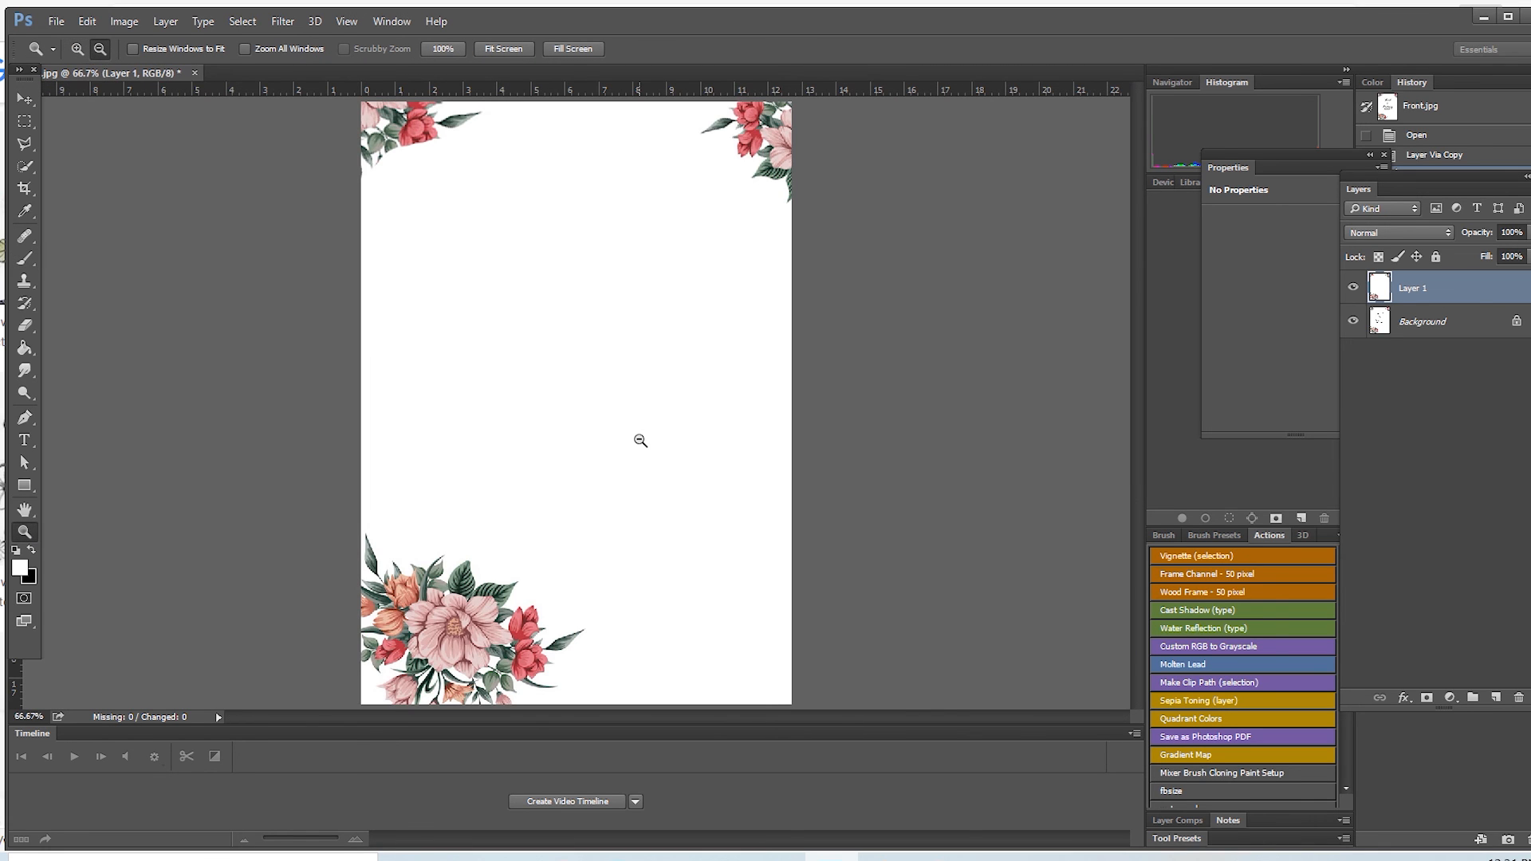